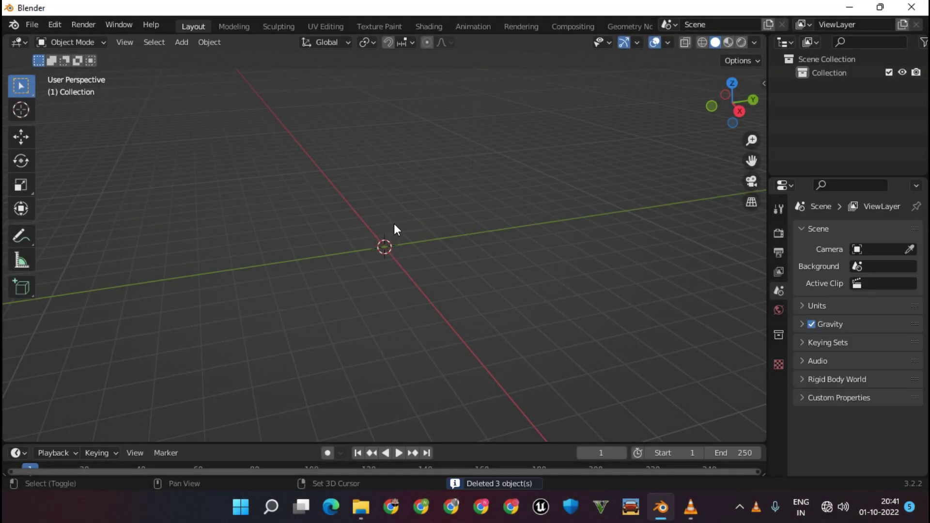
Step: Add a cube and stretch it along X and Y into a long slab
key(shift+a)
click(441, 225)
key(s)
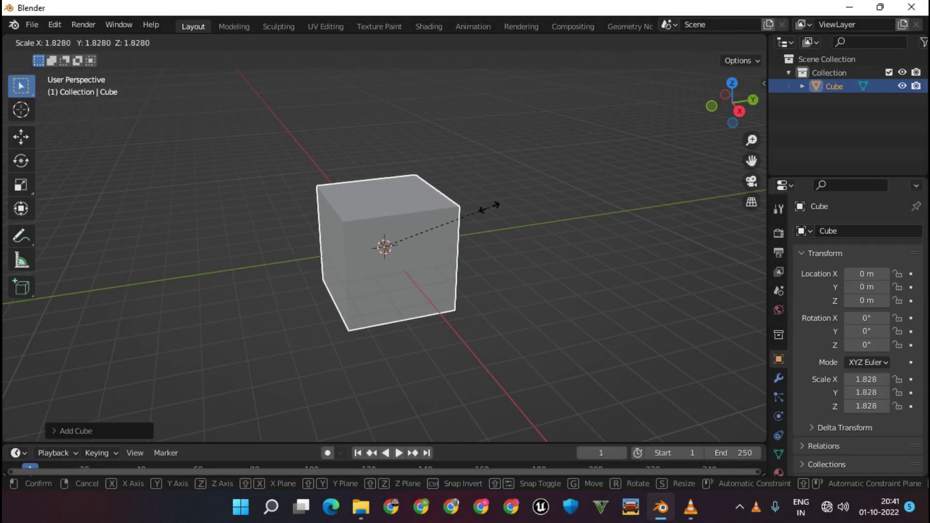
key(x)
click(633, 187)
key(s)
key(y)
click(75, 441)
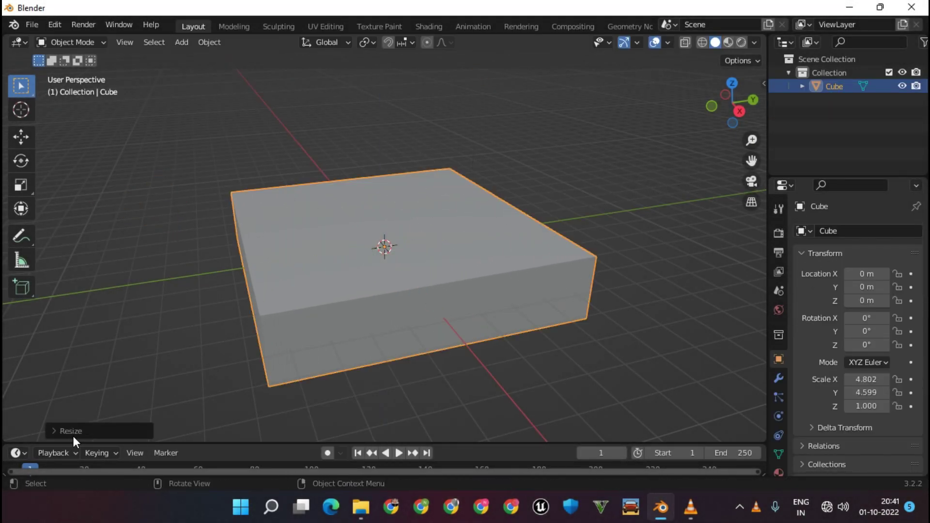
Step: Flatten the slab vertically and narrow its width to 2.068
key(s)
key(z)
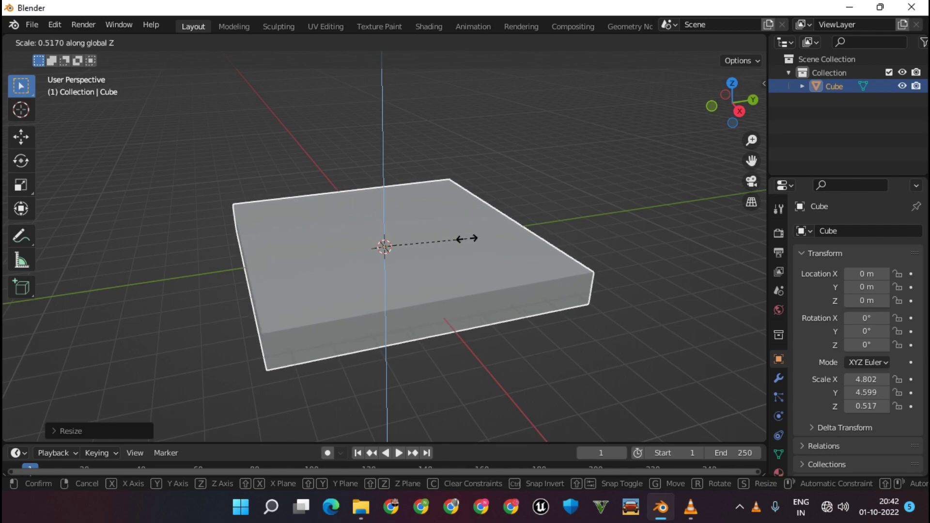
click(505, 238)
key(s)
key(y)
click(429, 245)
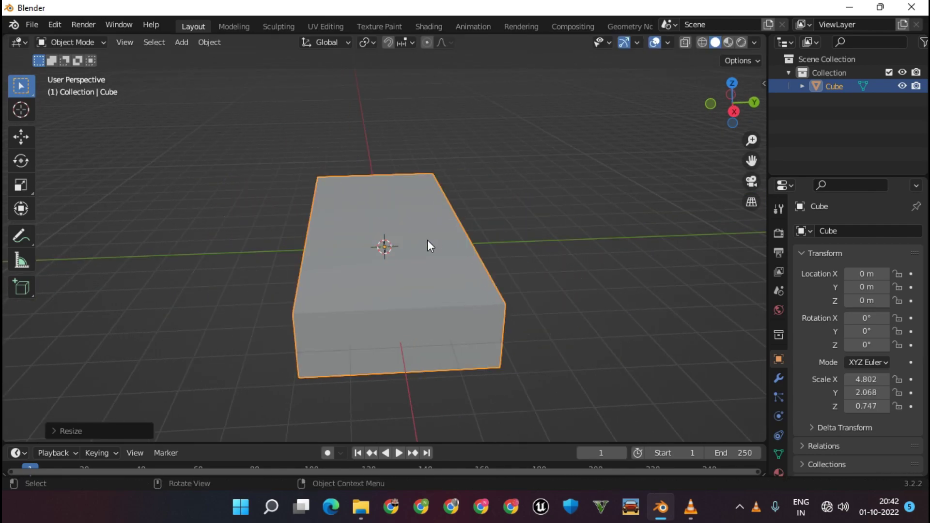
Step: Enter Edit Mode on the slab and begin an edge loop cut
key(Tab)
middle_drag(429, 245, 488, 262)
key(ctrl+r)
Step: Cut two vertical edge loops across the slab
click(457, 247)
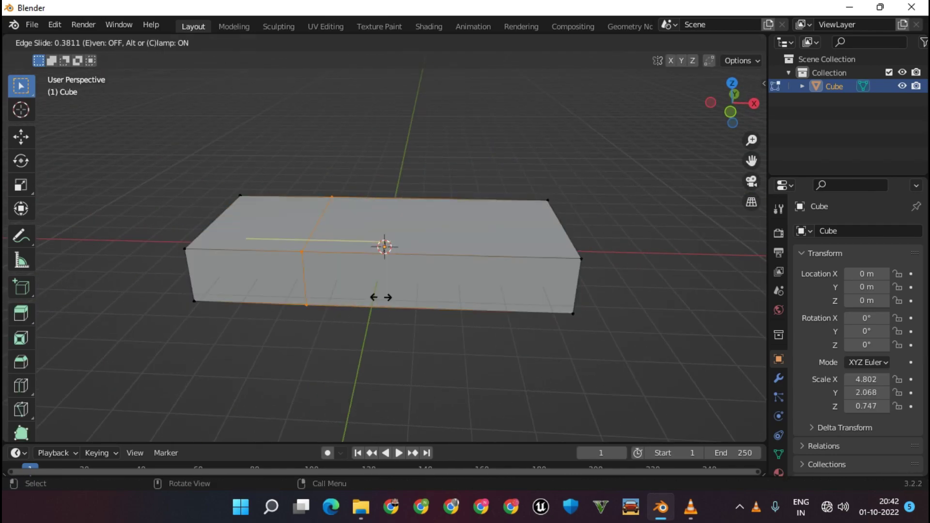
click(383, 298)
key(ctrl+r)
click(466, 290)
click(578, 279)
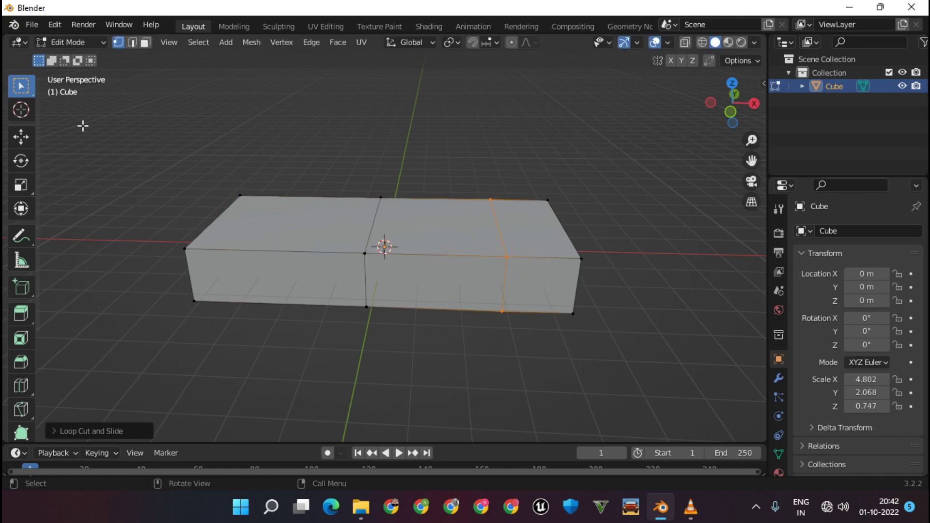
Step: Raise the top edges of the new loops to form the cabin roof ridge
click(21, 137)
drag(374, 167, 377, 88)
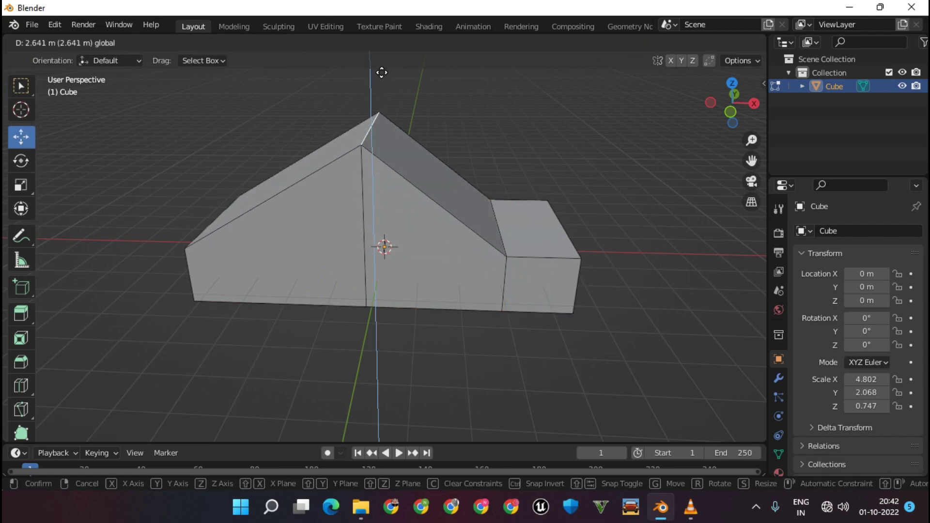
click(499, 227)
drag(502, 171, 500, 160)
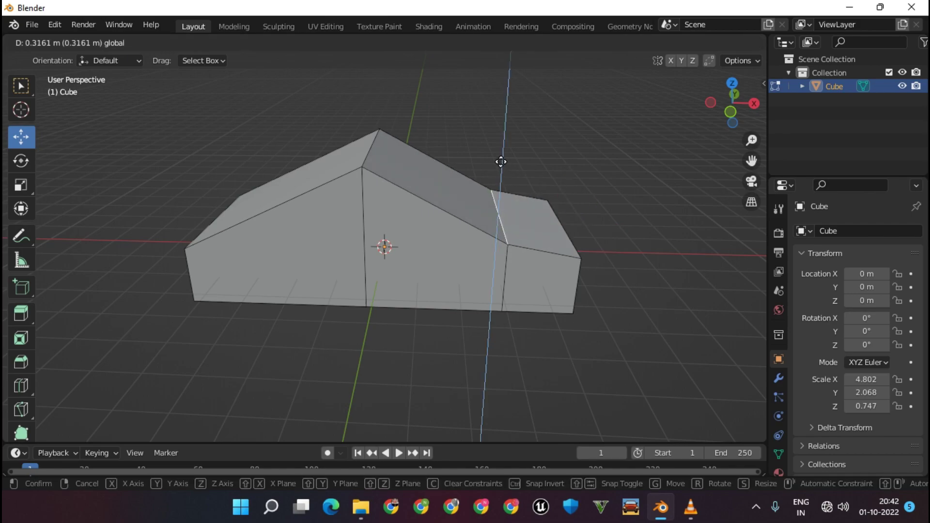
middle_drag(436, 203, 343, 234)
Step: Cut another loop across the body and raise its top edge, undoing one extra move
key(ctrl+r)
click(291, 295)
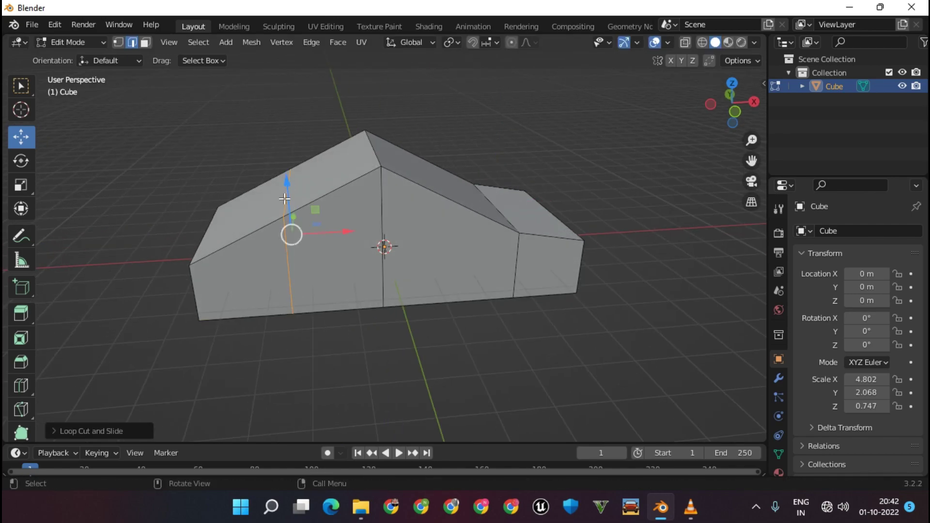
drag(286, 193, 410, 220)
mouse_move(409, 220)
middle_down()
mouse_move(501, 202)
mouse_move(372, 238)
mouse_move(224, 176)
middle_up()
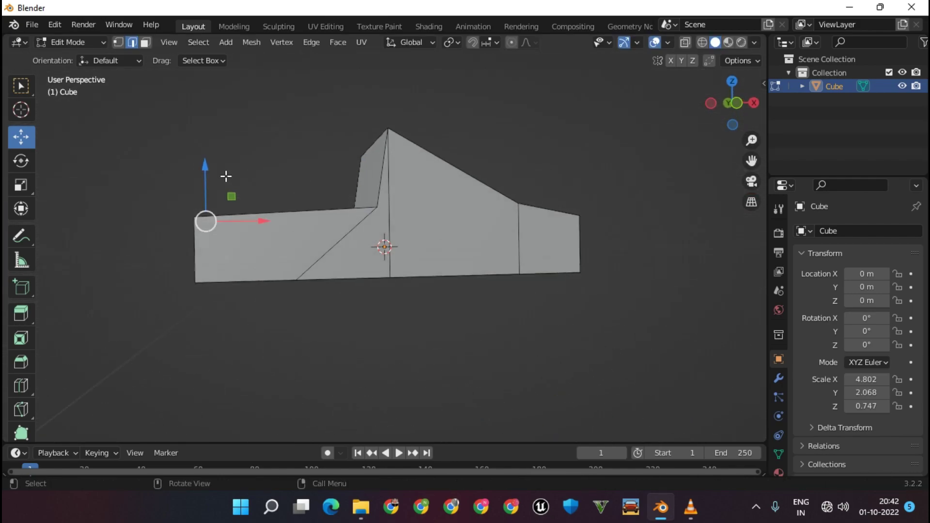
drag(224, 177, 225, 169)
middle_drag(224, 170, 454, 195)
key(ctrl+z)
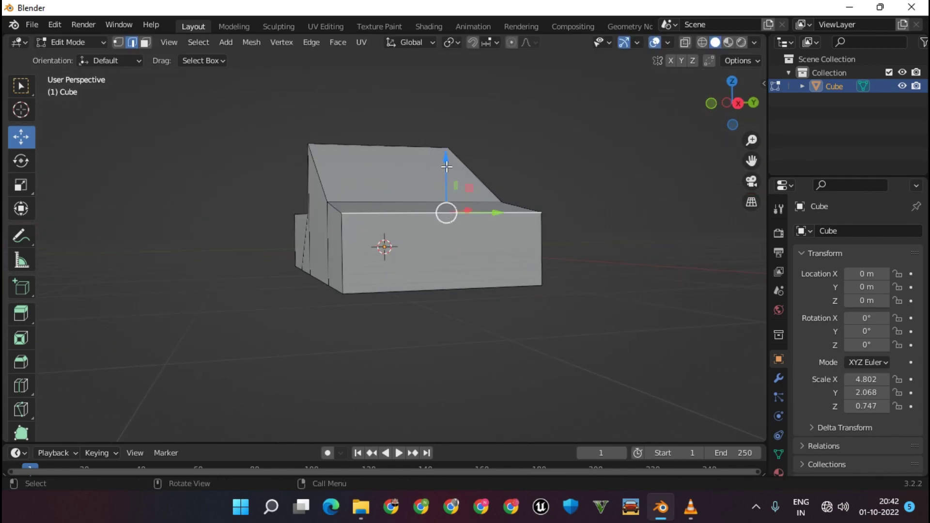
Step: Cut a horizontal edge loop across the front and slide it into place
key(ctrl+r)
click(346, 266)
key(g)
key(g)
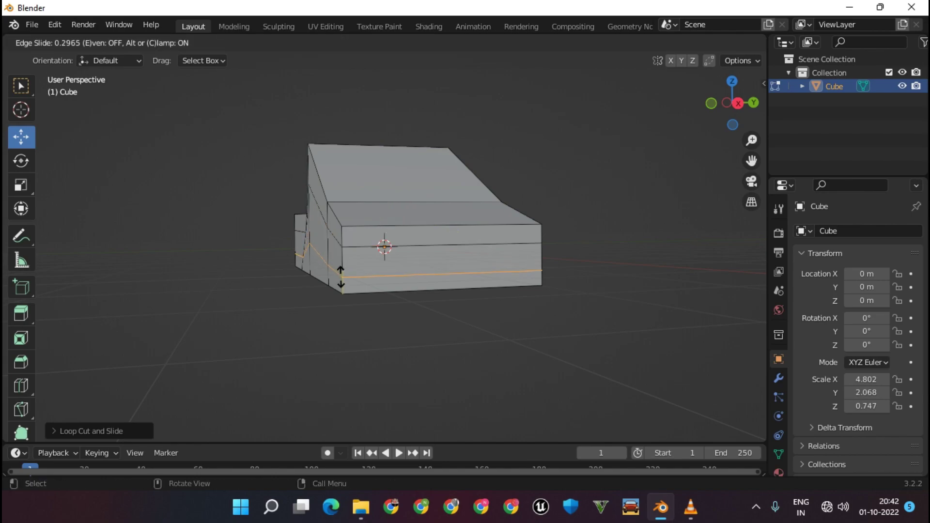
click(334, 270)
mouse_move(335, 269)
middle_down()
mouse_move(563, 279)
mouse_move(527, 251)
middle_up()
Step: Bevel the vertical corner edges to round the body's front corners
click(463, 235)
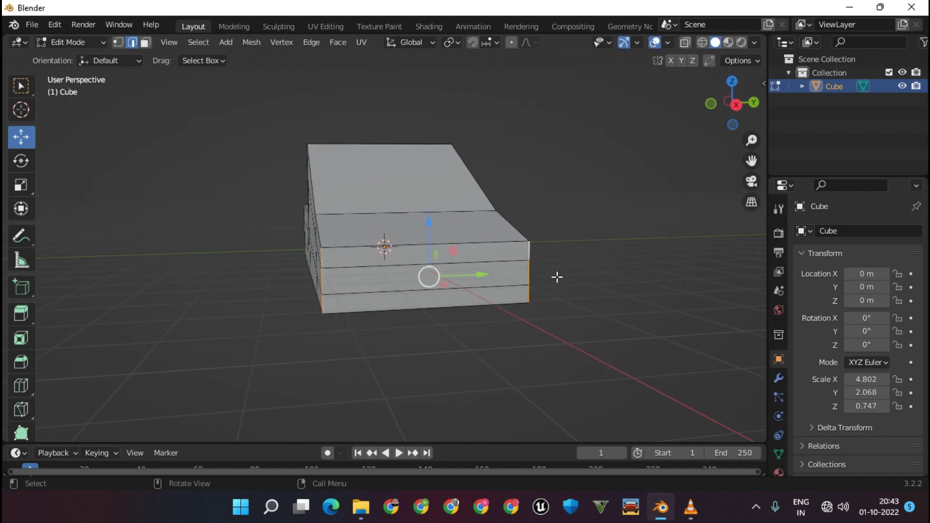
key(ctrl+b)
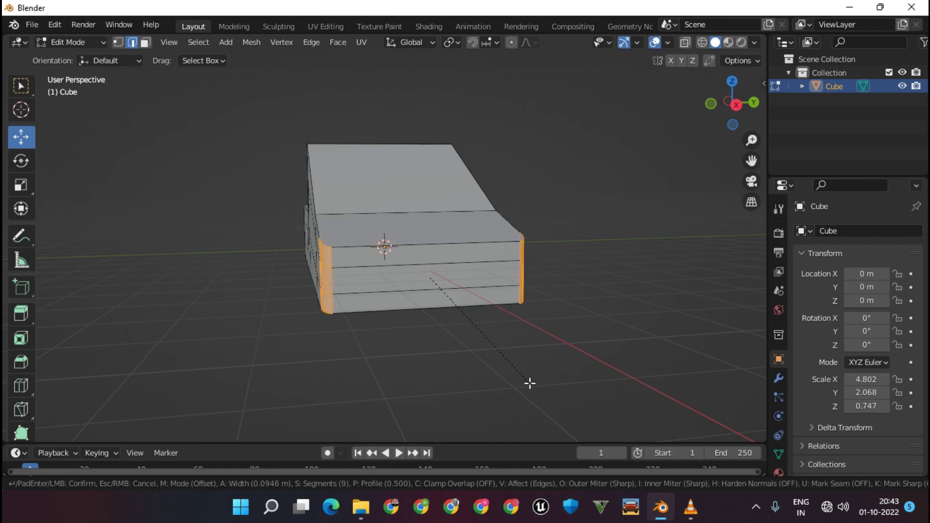
click(530, 383)
Step: Add a horizontal edge loop across the front face
key(Tab)
key(Tab)
middle_drag(569, 326, 380, 309)
key(ctrl+r)
click(379, 308)
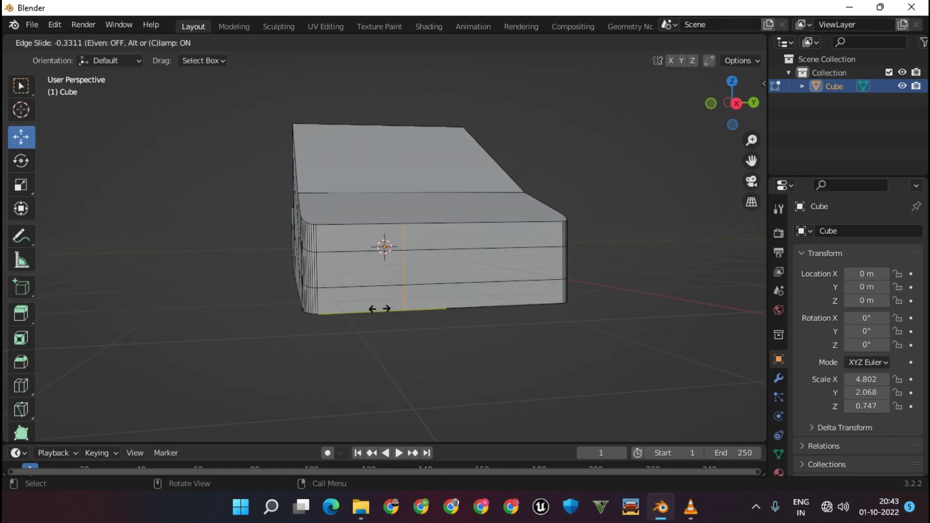
click(424, 312)
middle_drag(424, 311, 507, 322)
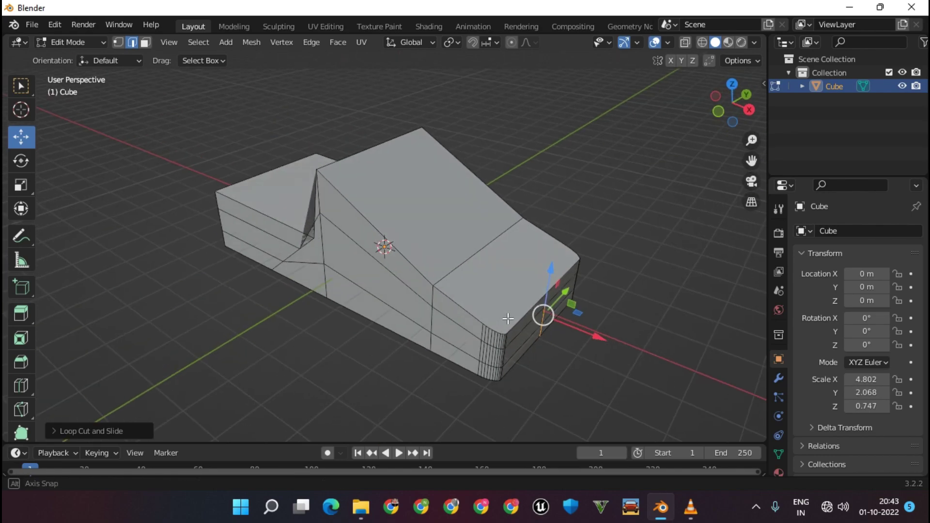
mouse_move(504, 249)
middle_down()
mouse_move(582, 252)
mouse_move(532, 280)
mouse_move(349, 291)
middle_up()
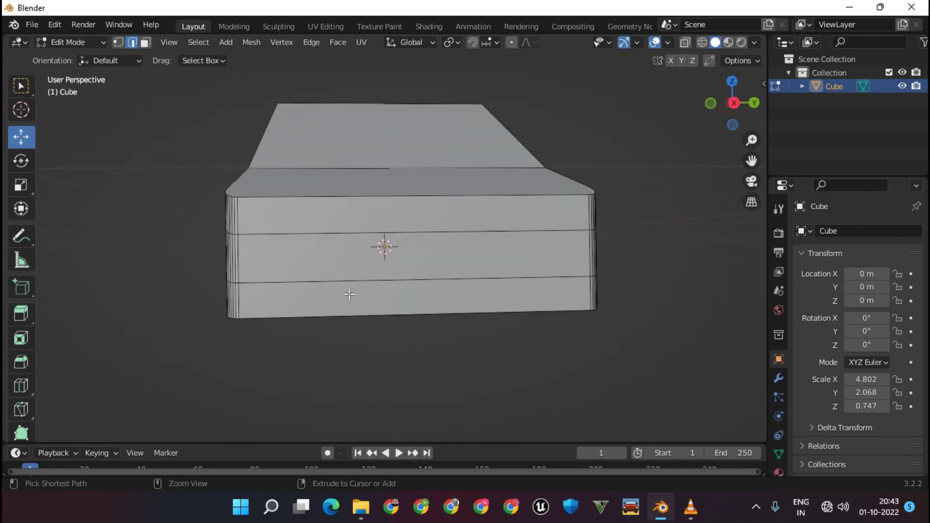
Step: Cut vertical edge loops near the left end of the front face
key(ctrl+r)
click(355, 317)
click(225, 346)
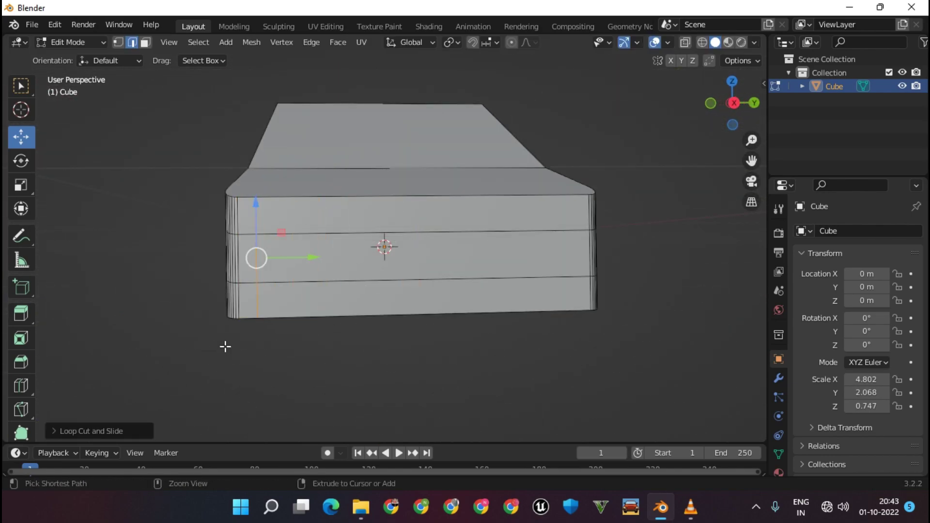
click(463, 328)
key(ctrl+r)
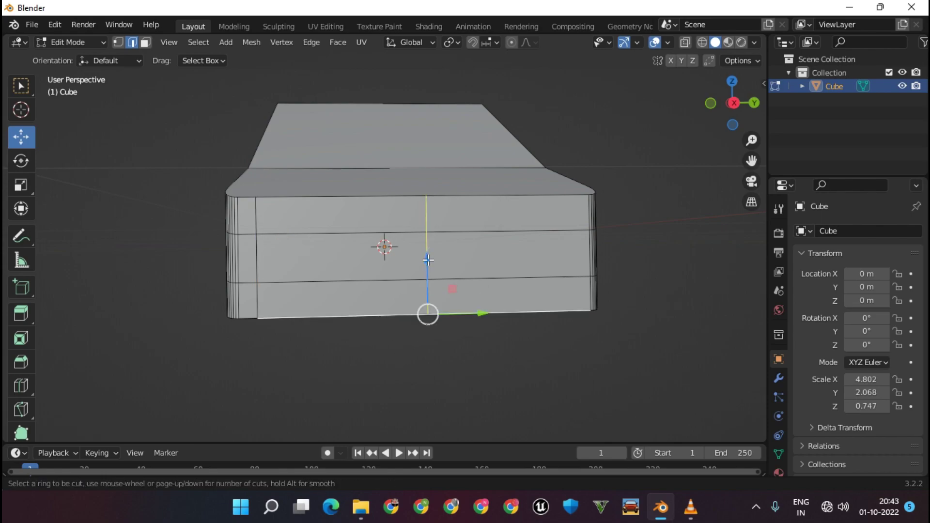
click(438, 260)
click(576, 361)
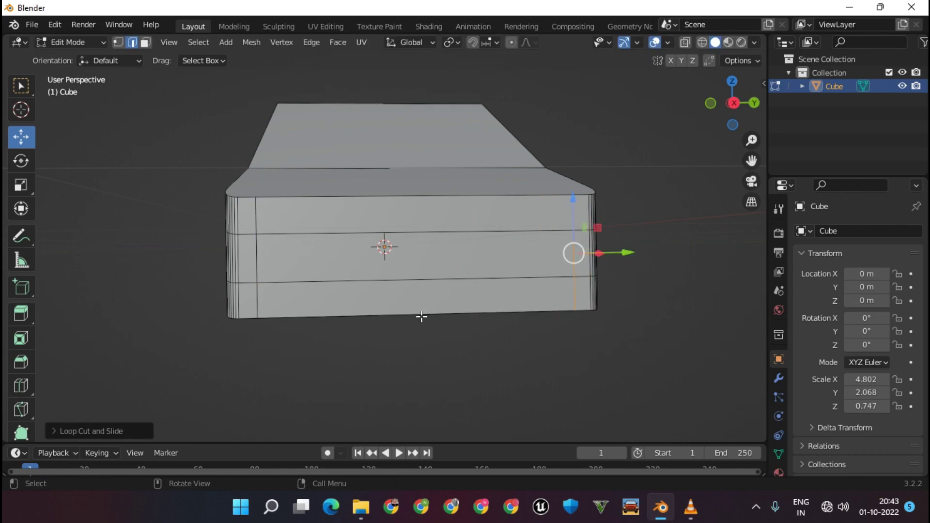
Step: Add further vertical loops near the left and right ends of the front face
key(ctrl+r)
click(422, 316)
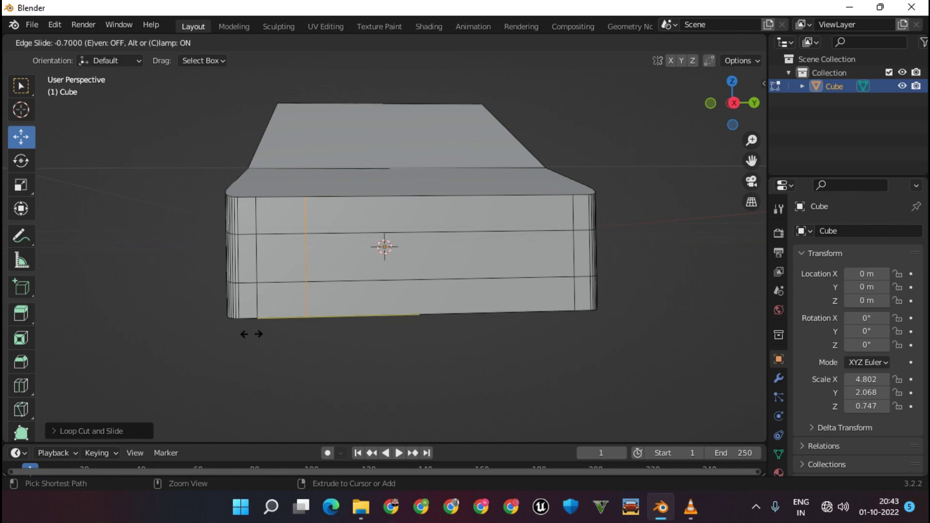
click(241, 334)
key(ctrl+r)
click(441, 310)
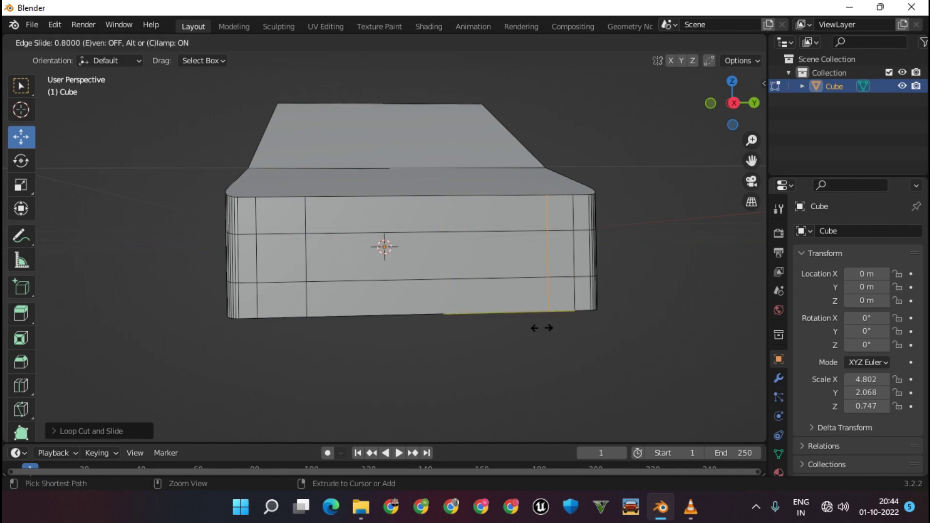
click(536, 328)
click(145, 42)
Step: Select the two small side panel faces and try an extrusion, then undo it
click(283, 250)
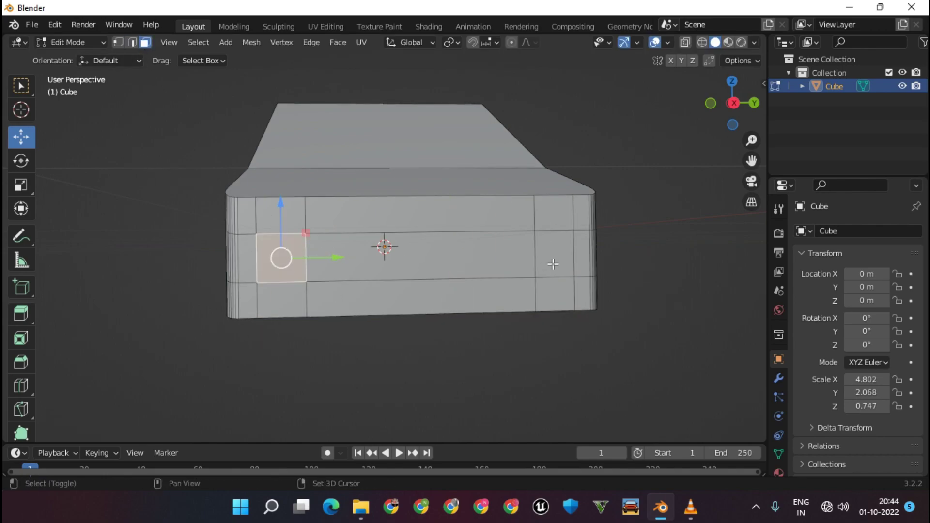
shift+click(552, 257)
middle_drag(552, 256, 499, 247)
key(e)
click(534, 253)
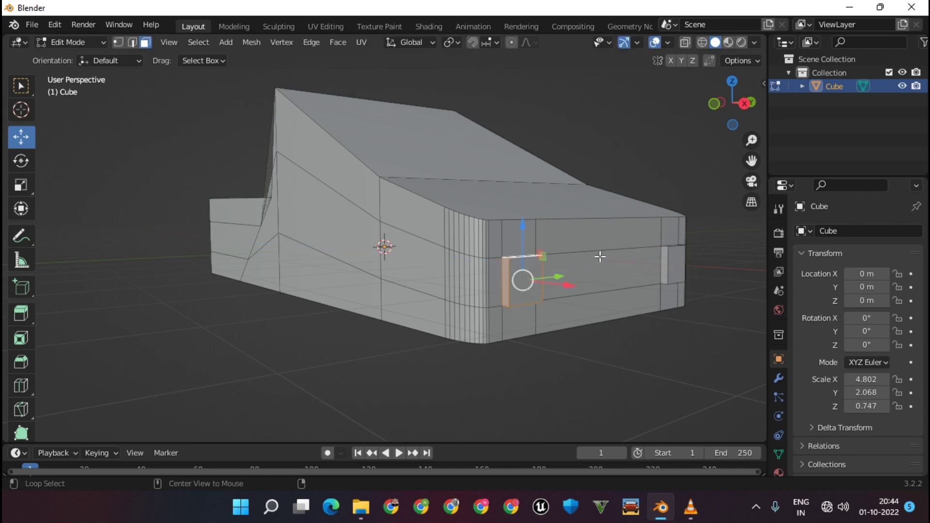
key(ctrl+z)
key(ctrl+z)
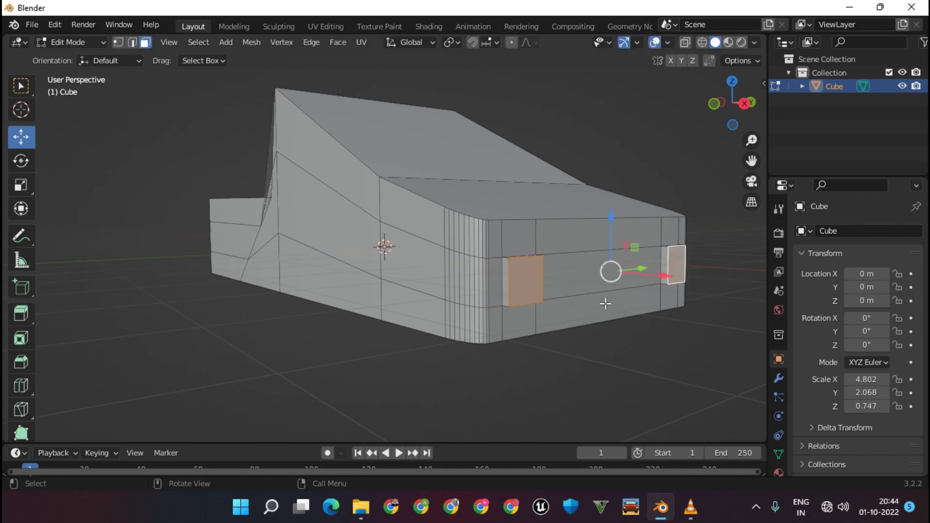
Step: Bevel the corner edge loop into a smooth multi-segment curve
alt+click(510, 261)
middle_drag(595, 308, 639, 286)
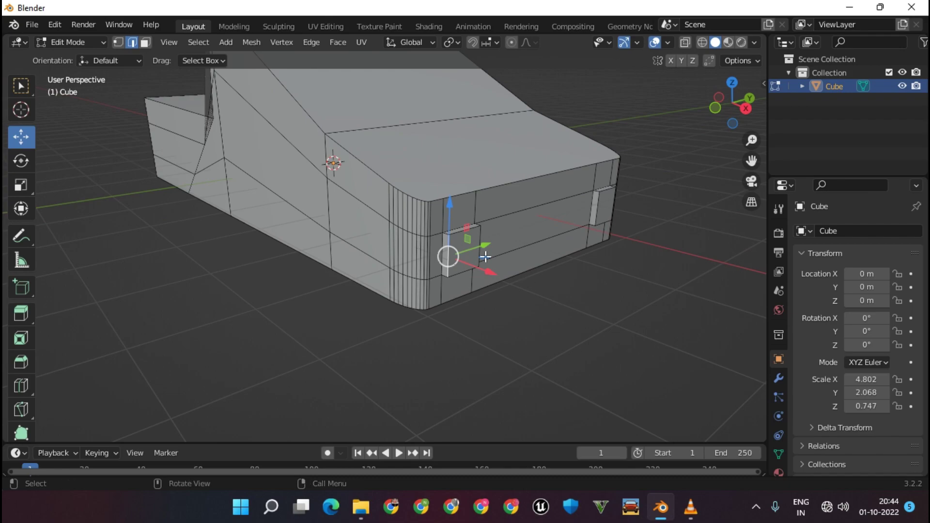
scroll(639, 286, up, 5)
key(ctrl+b)
scroll(661, 290, up, 11)
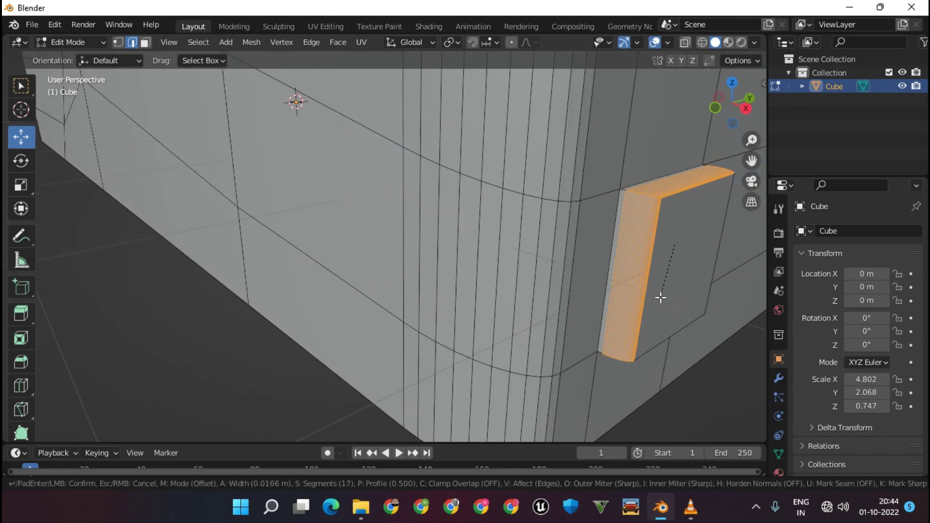
click(663, 303)
scroll(669, 304, down, 6)
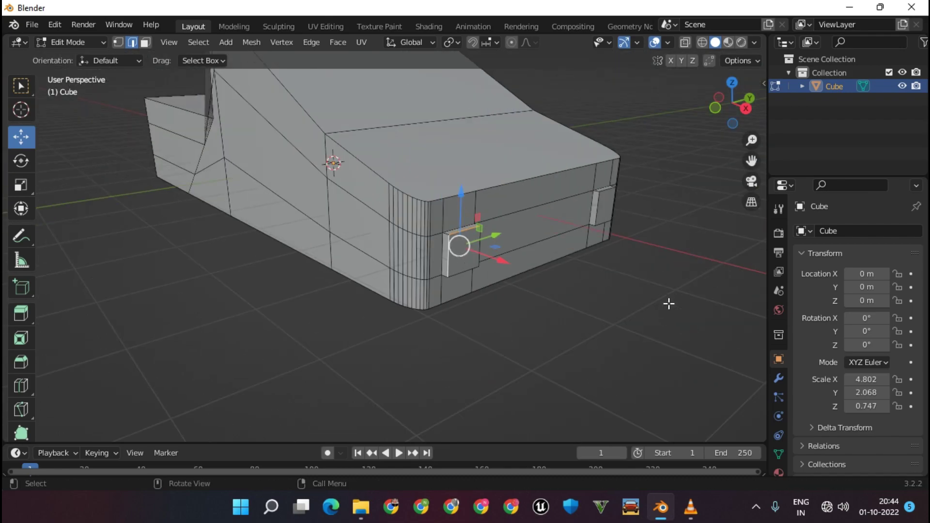
Step: Push the two small side panels nearly flush, leaving thin strips along their edges
key(3)
click(459, 250)
shift+click(601, 206)
scroll(533, 257, up, 4)
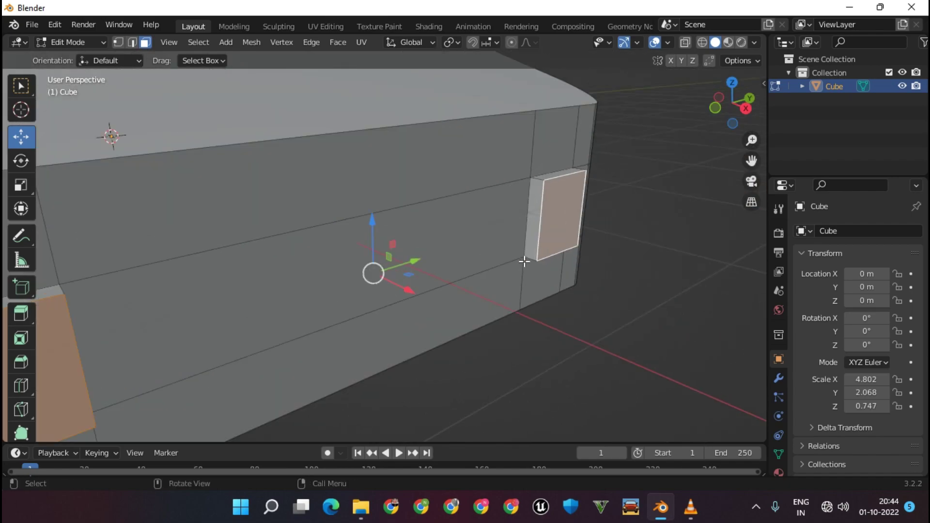
scroll(595, 261, up, 2)
key(g)
click(562, 252)
key(2)
alt+click(249, 333)
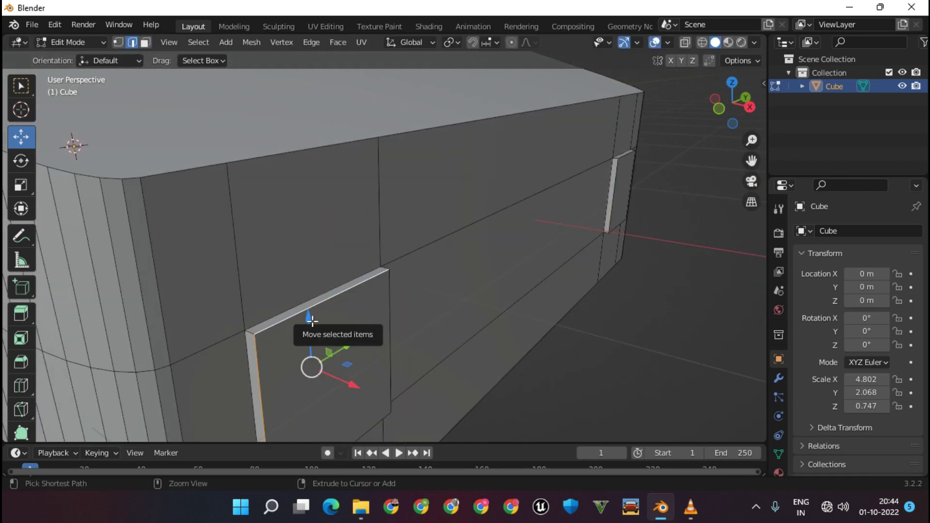
middle_drag(150, 332, 187, 257)
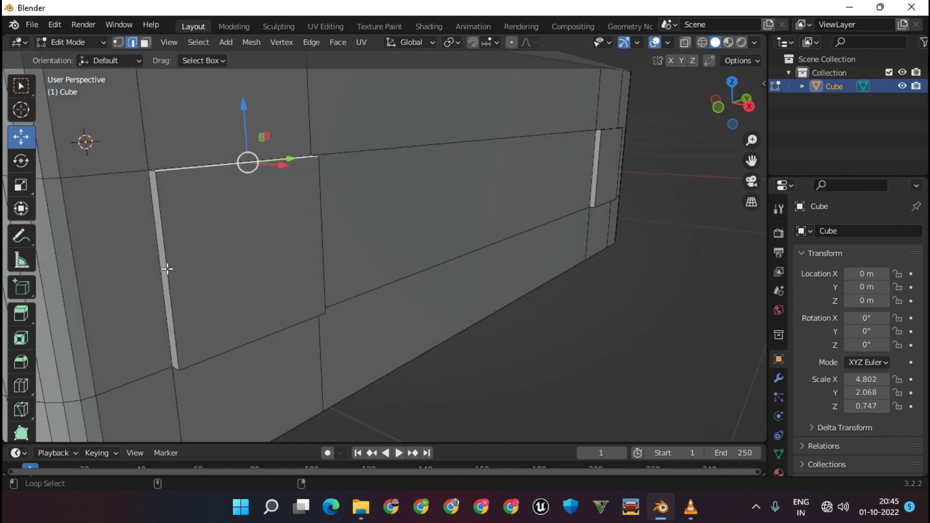
Step: Bevel both window faces to give them narrow frames
alt+shift+click(319, 243)
key(ctrl+b)
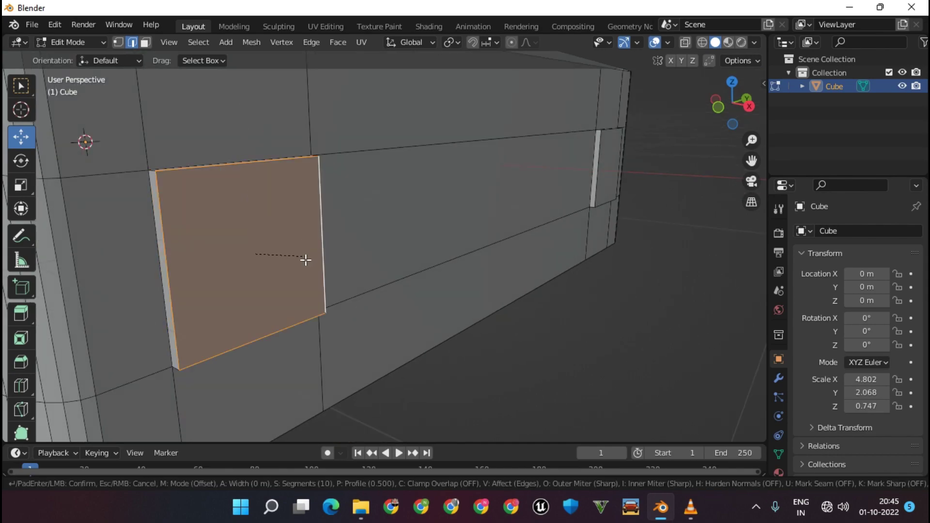
key(Escape)
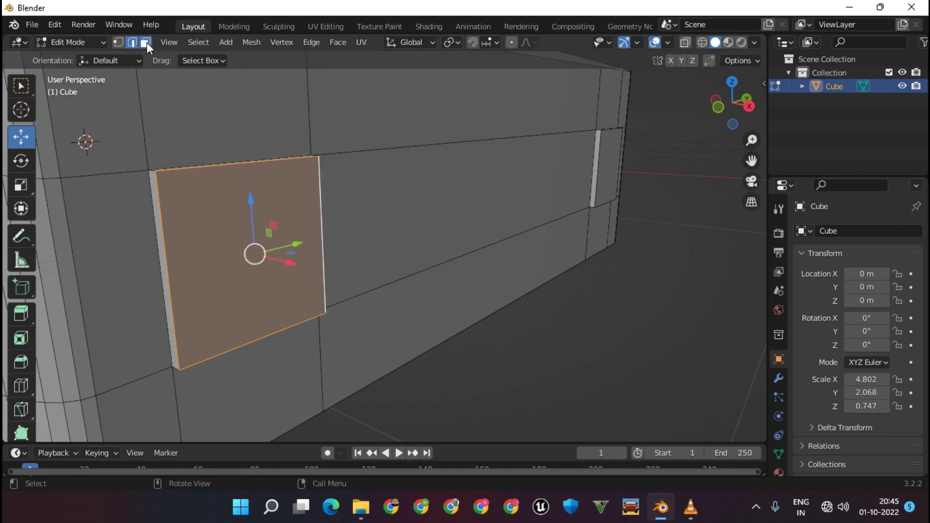
key(3)
key(ctrl+b)
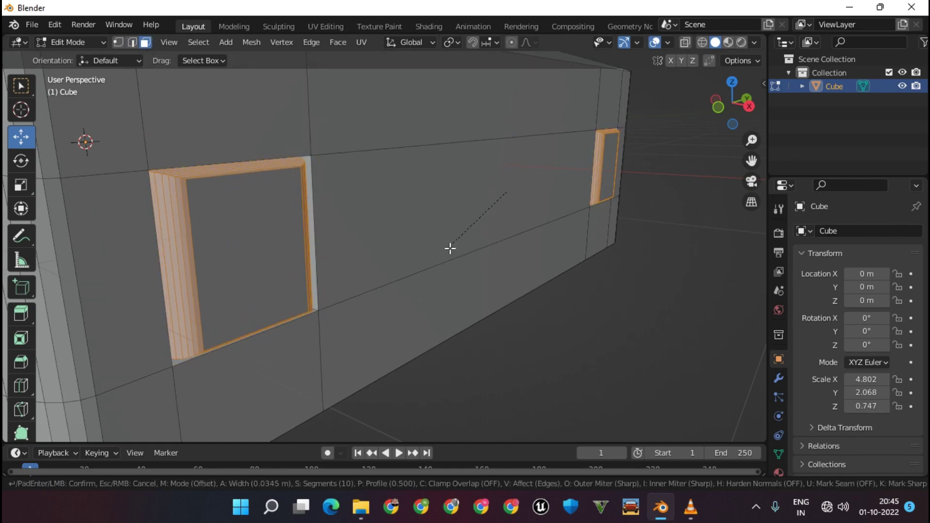
click(446, 255)
mouse_move(446, 255)
middle_down()
mouse_move(406, 252)
mouse_move(251, 202)
middle_up()
Step: Cut horizontal edge loops across the windows as a divider
key(ctrl+r)
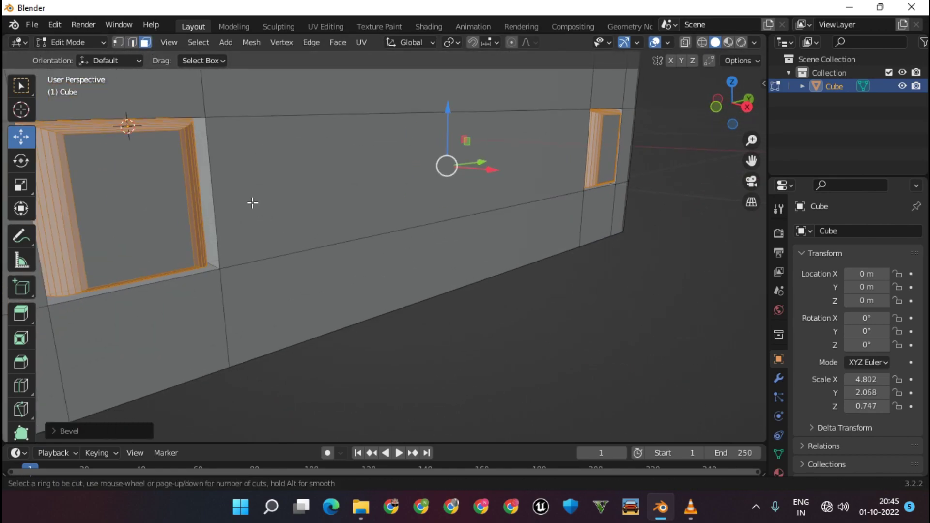
click(147, 213)
click(203, 211)
key(ctrl+r)
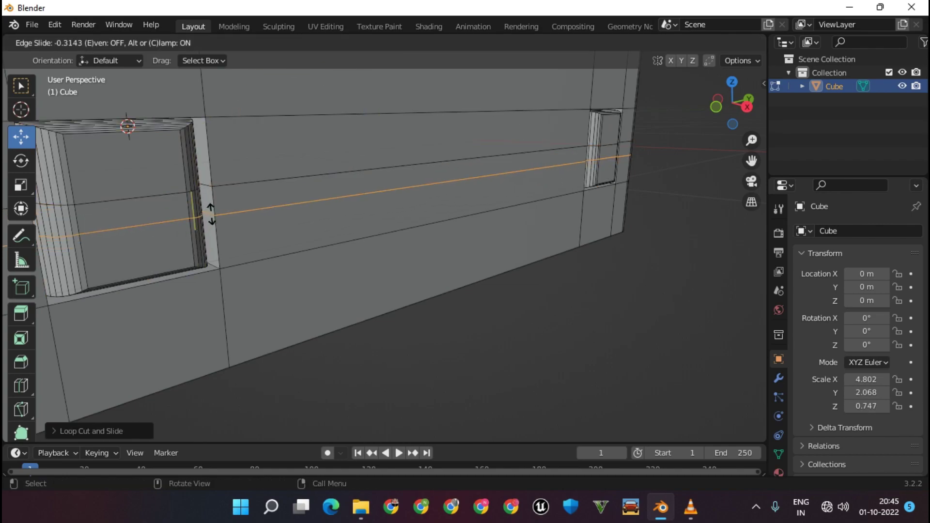
click(219, 201)
Step: Extrude and recess the four window panes, then create a new Material.001
key(3)
click(126, 165)
shift+click(138, 242)
shift+click(610, 130)
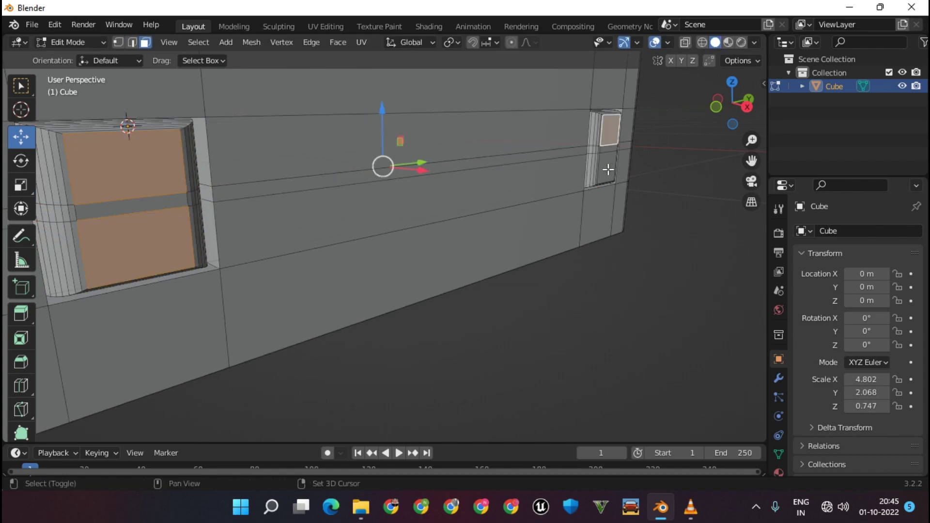
shift+click(605, 167)
key(e)
click(480, 233)
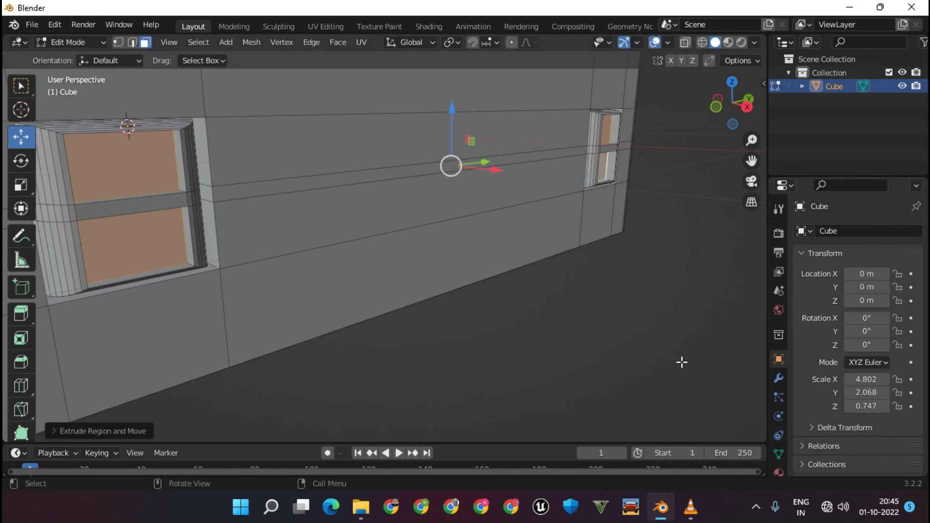
drag(496, 169, 488, 177)
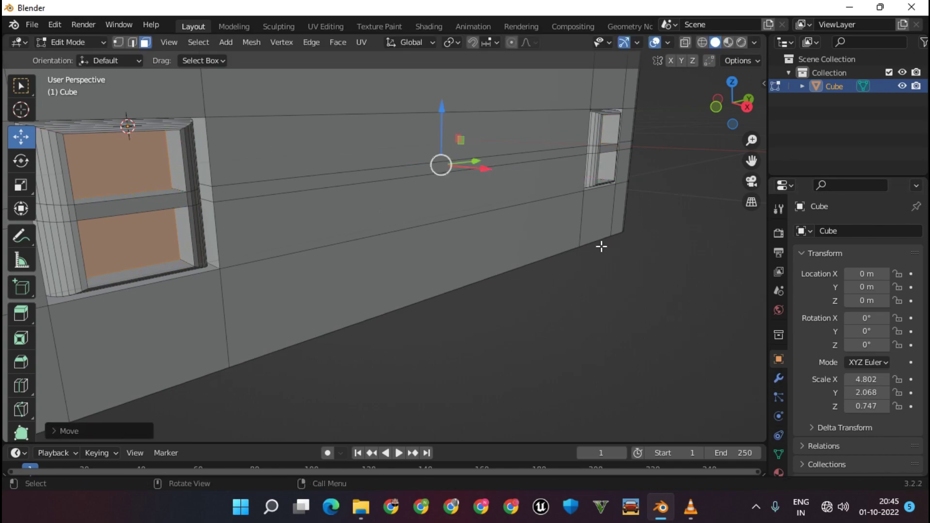
click(779, 472)
click(863, 289)
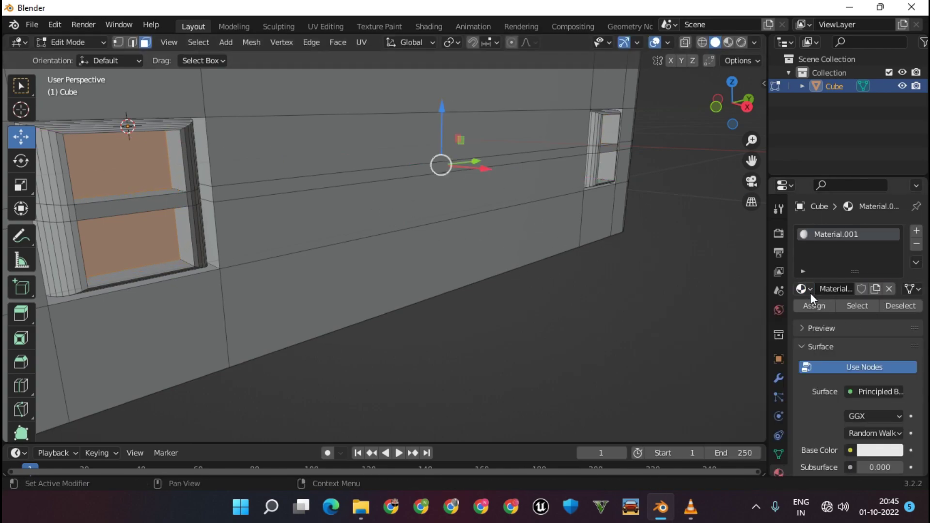
Step: Make the material an Emission shader and preview in rendered shading with Cycles
click(874, 392)
click(754, 121)
click(741, 42)
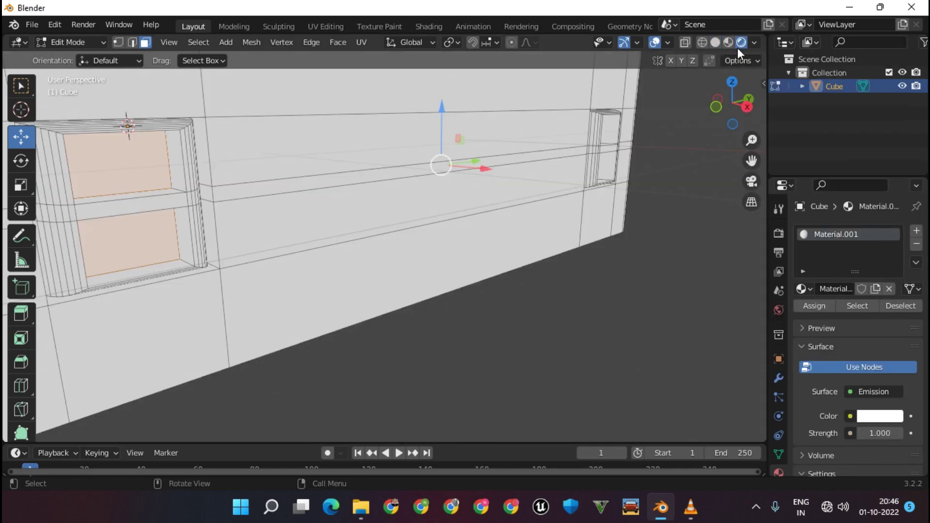
click(779, 234)
click(875, 231)
click(865, 276)
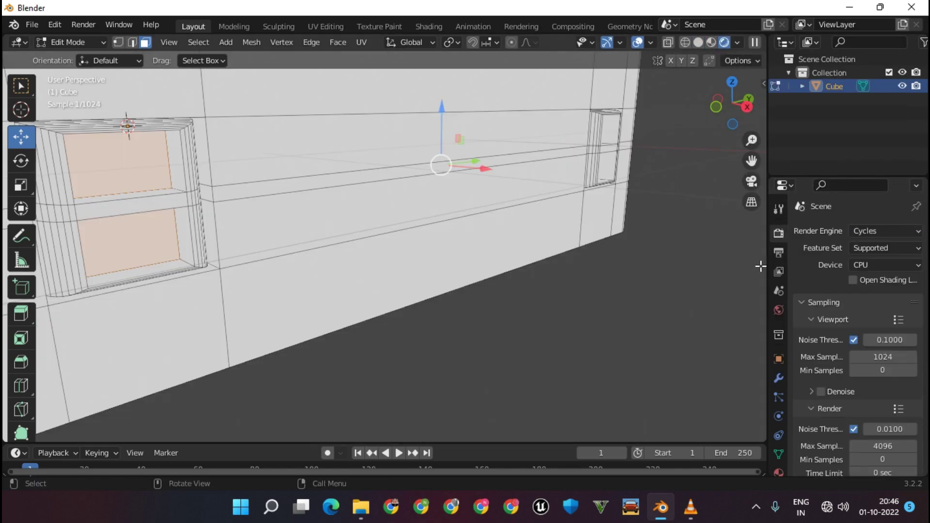
Step: Adjust the world colour in the World settings, darkening it toward black
click(779, 334)
click(779, 310)
click(880, 317)
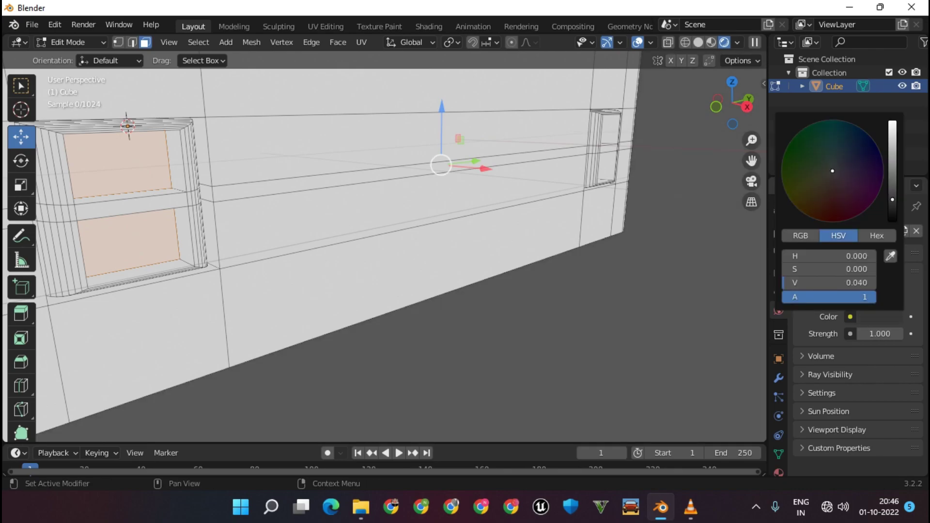
drag(909, 126, 908, 228)
scroll(587, 254, up, 4)
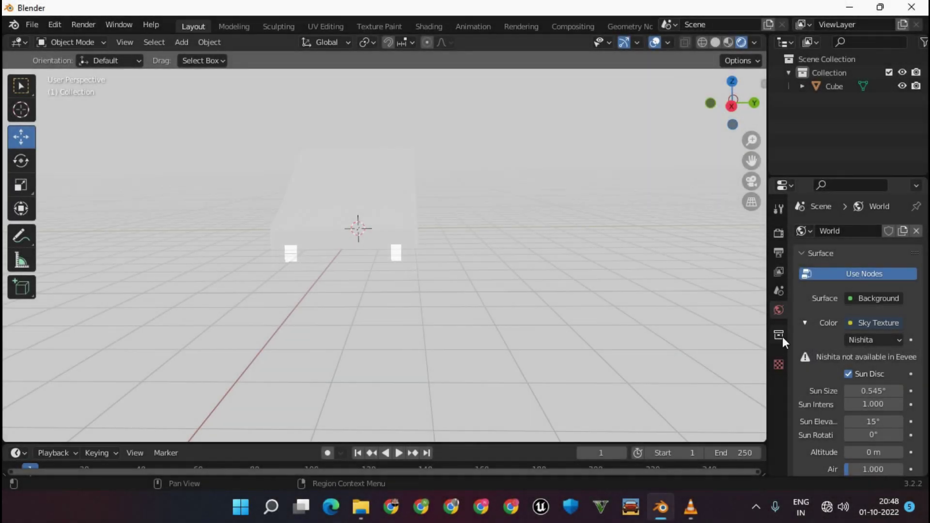
click(816, 233)
Step: Reselect Cycles as the render engine and check the collection properties
click(779, 233)
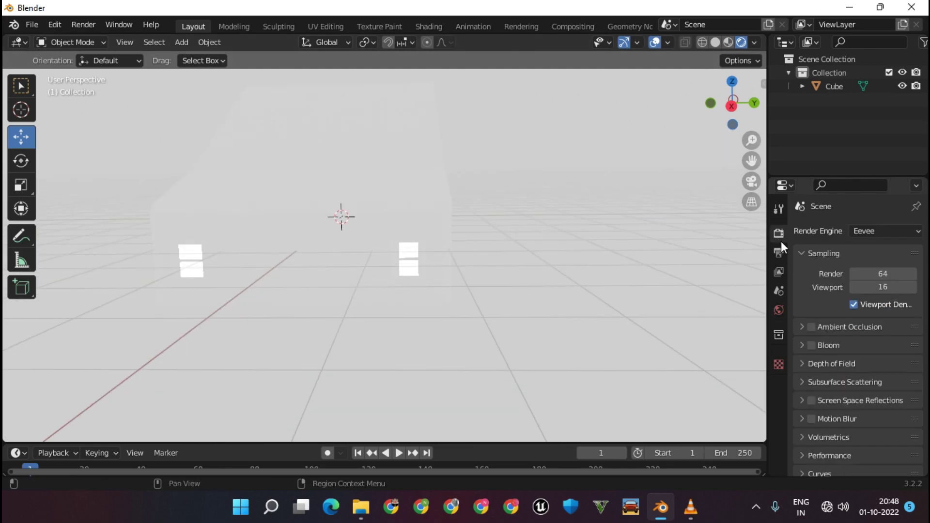
click(884, 231)
click(865, 277)
middle_drag(583, 258, 567, 247)
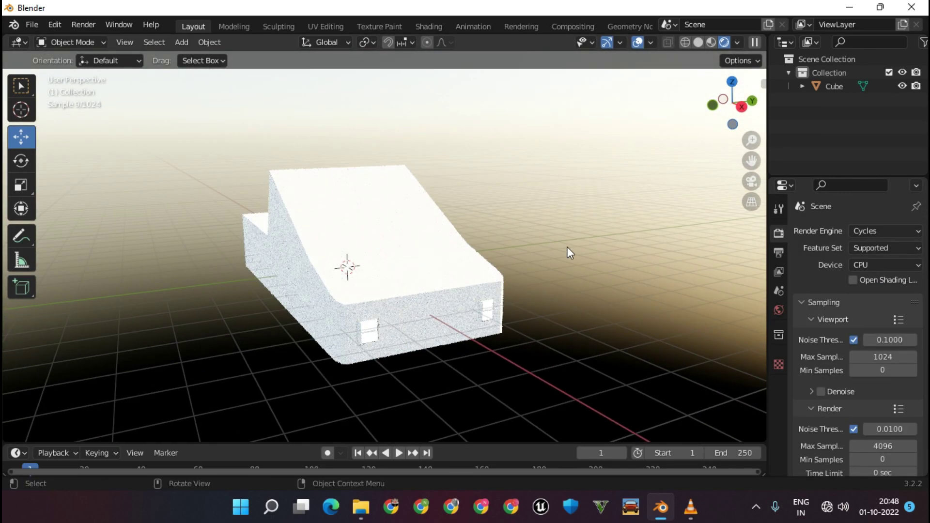
click(779, 338)
click(779, 233)
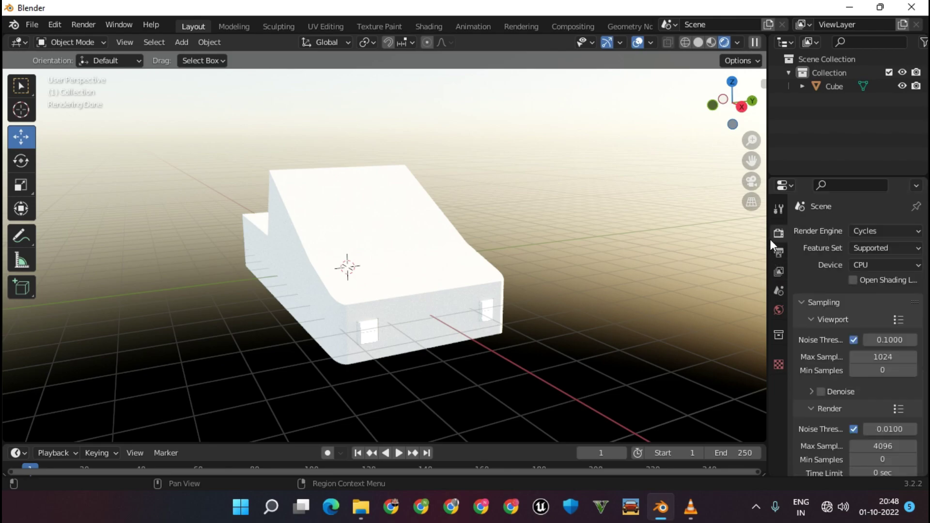
Step: Set Cycles to the Experimental feature set, rendering on GPU Compute
click(882, 248)
click(873, 286)
click(872, 264)
click(864, 296)
Step: Return to solid shading, select the car body mesh and enter Edit Mode
middle_drag(465, 305, 625, 331)
click(699, 42)
mouse_move(466, 242)
middle_down()
mouse_move(531, 201)
mouse_move(278, 251)
mouse_move(507, 224)
mouse_move(456, 222)
middle_up()
click(531, 201)
key(Tab)
shift+click(456, 222)
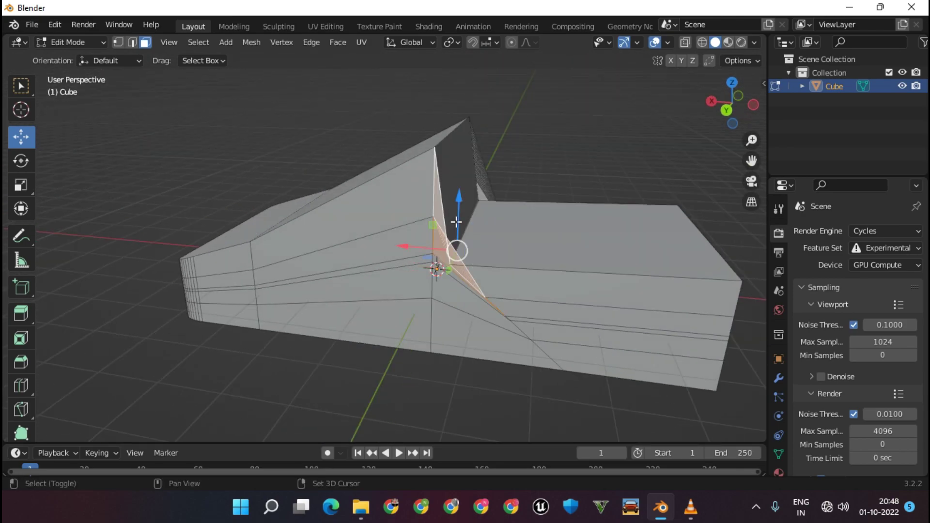
drag(444, 269, 453, 250)
middle_drag(453, 249, 399, 319)
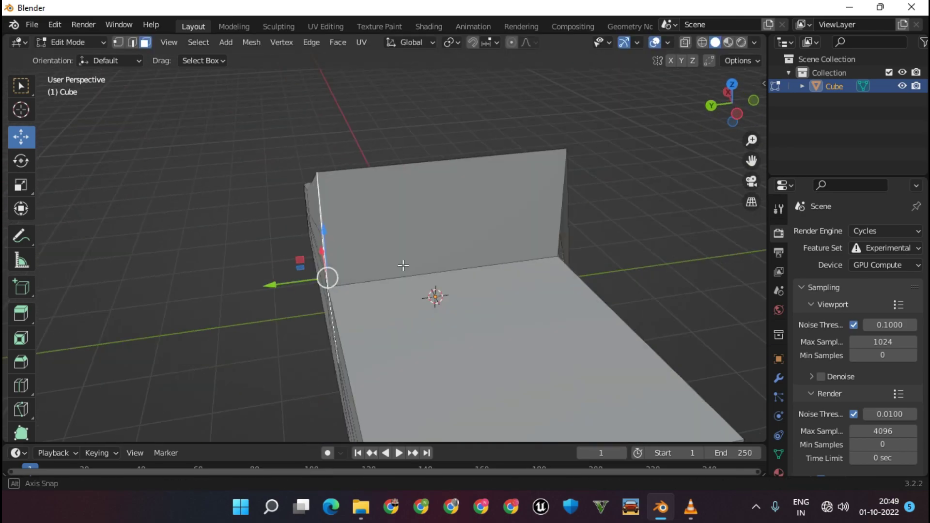
click(398, 318)
mouse_move(332, 208)
middle_down()
mouse_move(571, 196)
mouse_move(535, 234)
mouse_move(388, 308)
mouse_move(551, 305)
middle_up()
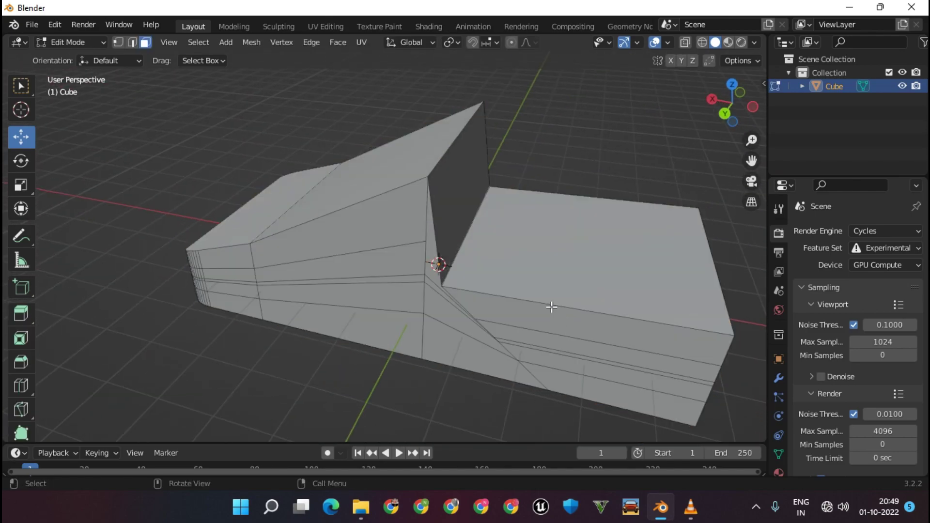
Step: Extrude the box's back, side and front top edges straight up along Z into walls
click(551, 305)
click(136, 46)
ctrl+click(588, 194)
key(e)
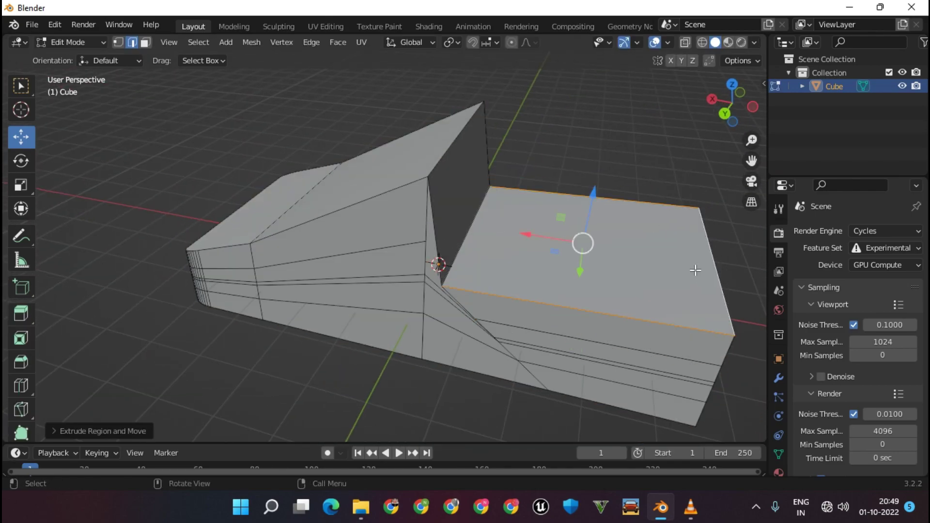
key(z)
click(606, 163)
middle_drag(606, 162, 617, 197)
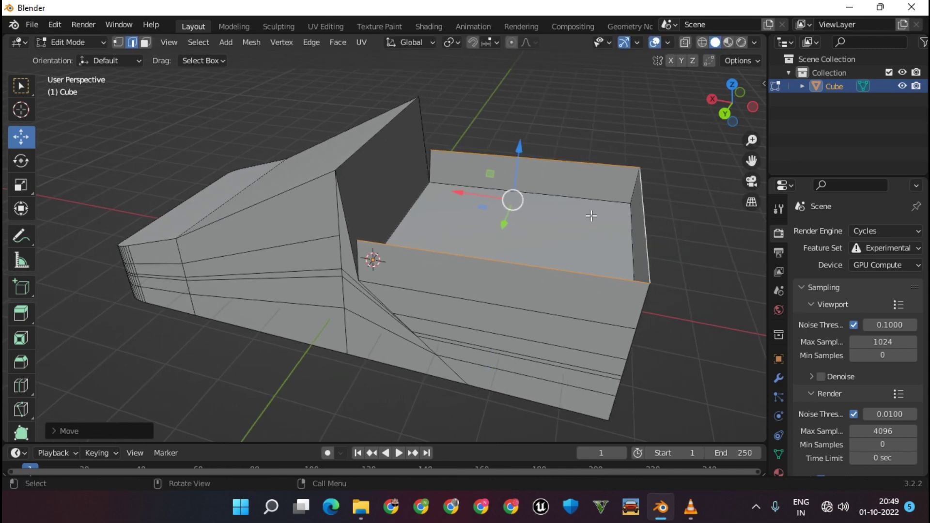
Step: Extrude the wall tops again and scale them inward to thicken the bed walls
key(e)
right_click(627, 216)
key(s)
click(615, 215)
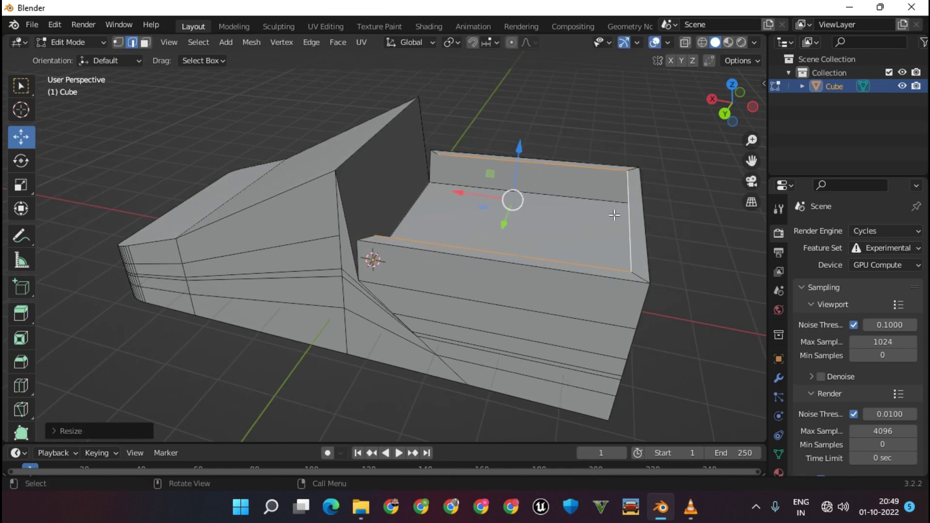
drag(519, 154, 528, 196)
mouse_move(528, 196)
middle_down()
mouse_move(464, 254)
mouse_move(264, 255)
middle_up()
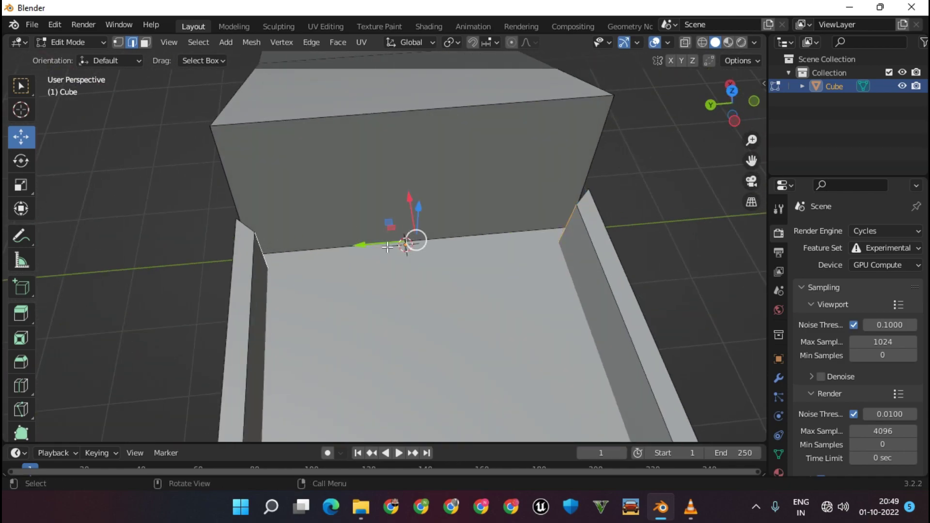
Step: Nudge the bed wall edges and a corner vertex into place with small moves
key(g)
mouse_move(387, 247)
middle_down()
mouse_move(367, 192)
mouse_move(436, 260)
mouse_move(415, 290)
mouse_move(482, 239)
mouse_move(517, 263)
mouse_move(440, 216)
mouse_move(384, 262)
mouse_move(395, 221)
mouse_move(445, 232)
mouse_move(481, 189)
mouse_move(440, 233)
middle_up()
click(351, 189)
key(g)
click(443, 219)
key(1)
key(g)
click(451, 236)
Step: Select a horizontal band of faces along the side of the body
key(Tab)
scroll(481, 188, down, 5)
key(Tab)
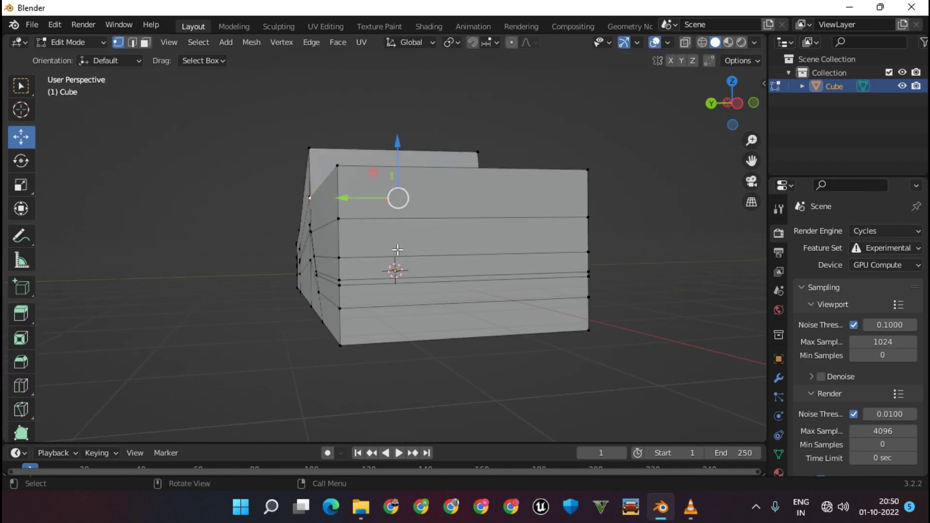
mouse_move(264, 179)
middle_down()
mouse_move(373, 266)
mouse_move(311, 266)
mouse_move(318, 256)
middle_up()
alt+click(317, 256)
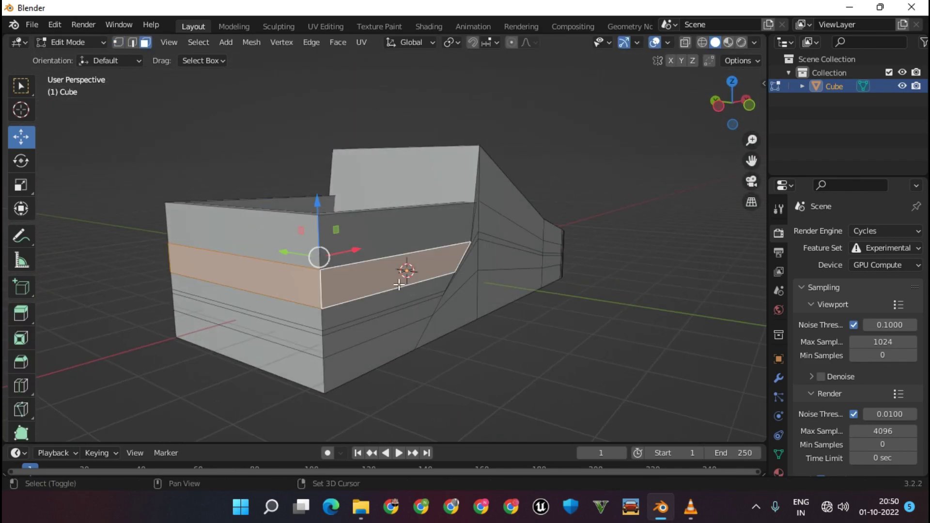
key(s)
click(536, 303)
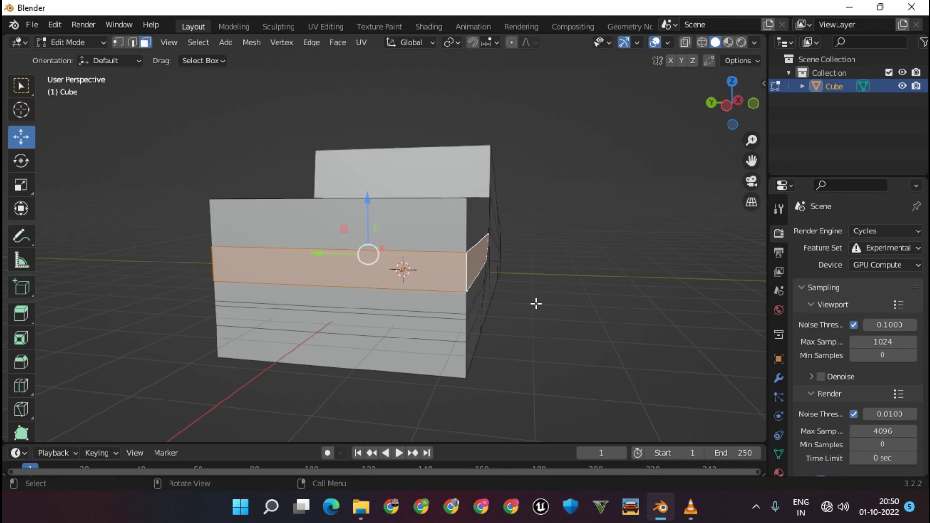
middle_drag(535, 304, 450, 371)
Step: Add four vertical loop cuts across the lower side of the body
key(ctrl+r)
click(451, 370)
click(320, 389)
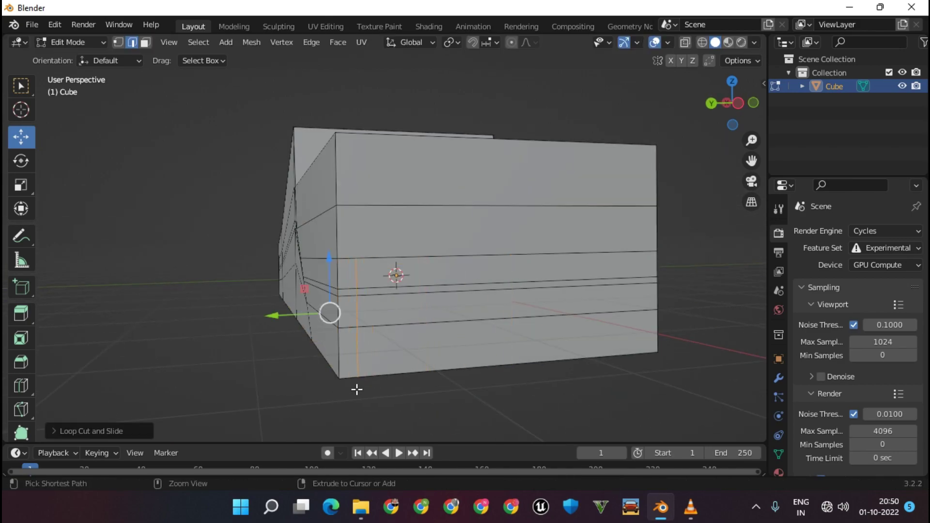
key(ctrl+r)
click(475, 358)
click(598, 388)
key(ctrl+r)
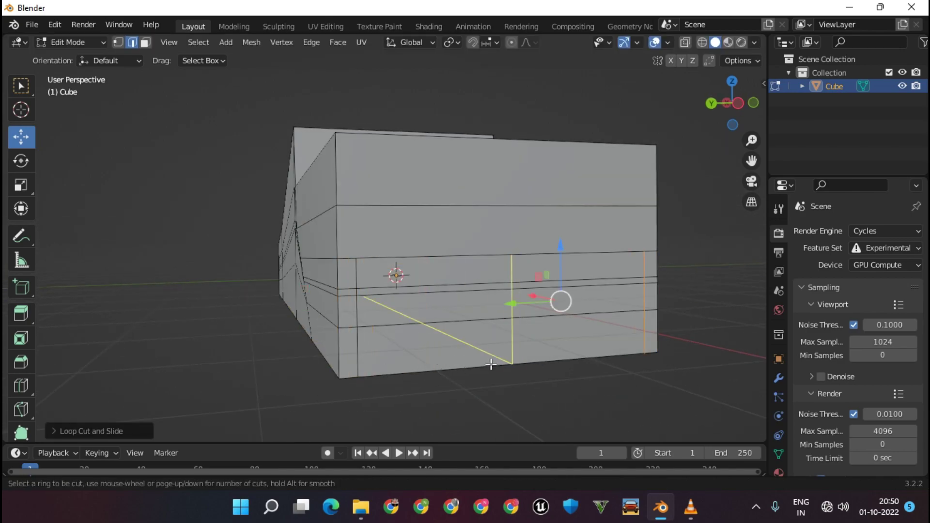
click(490, 364)
click(385, 377)
key(ctrl+r)
click(508, 373)
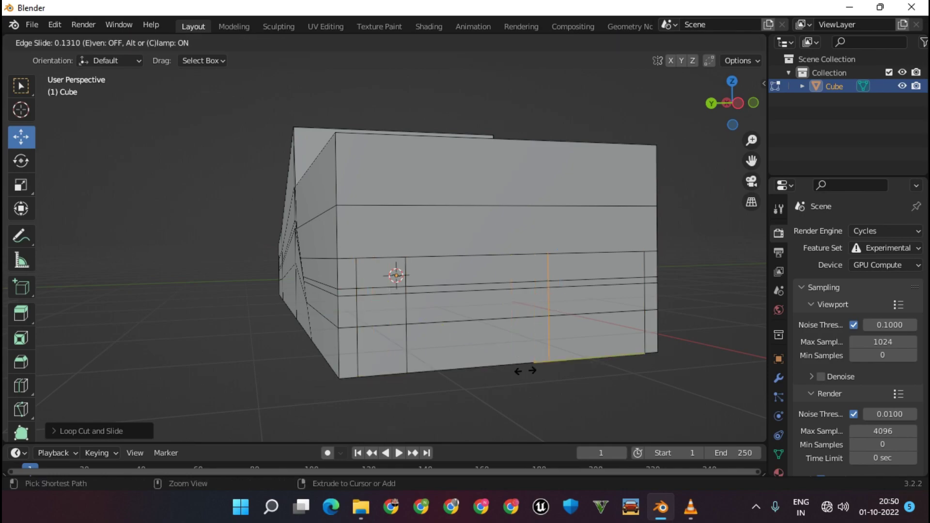
click(595, 392)
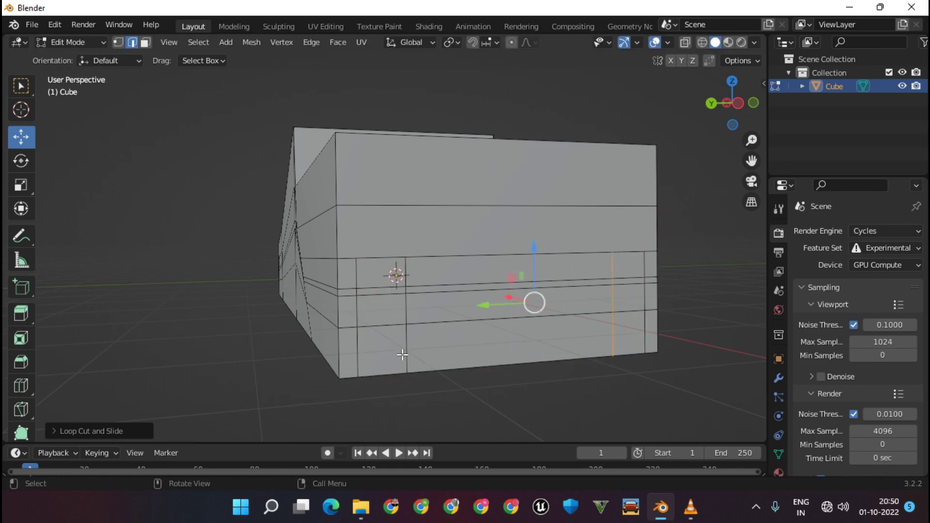
Step: Add a horizontal loop cut near the bottom and select the bottom strip of faces
key(ctrl+r)
click(383, 352)
click(374, 348)
click(145, 43)
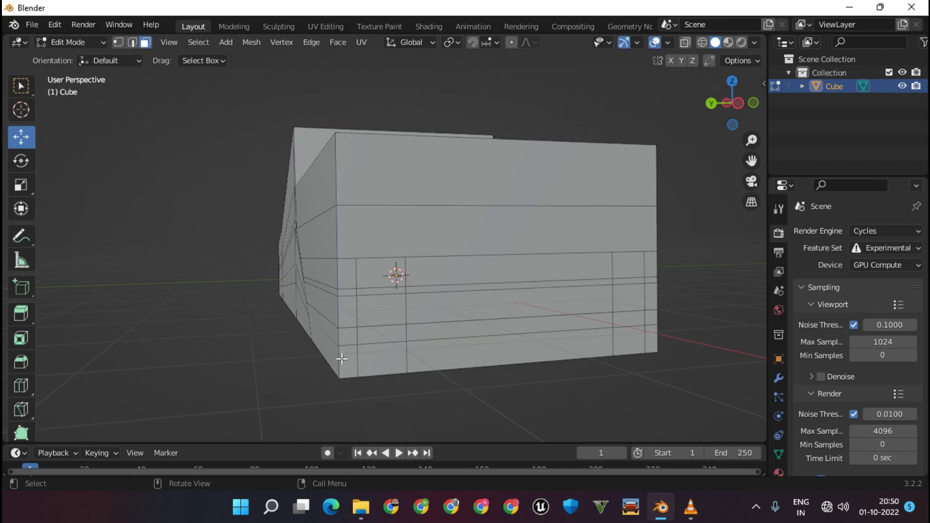
click(348, 361)
shift+click(484, 356)
shift+click(642, 343)
Step: Extrude the bottom strip of faces outward by about 0.16 m
key(e)
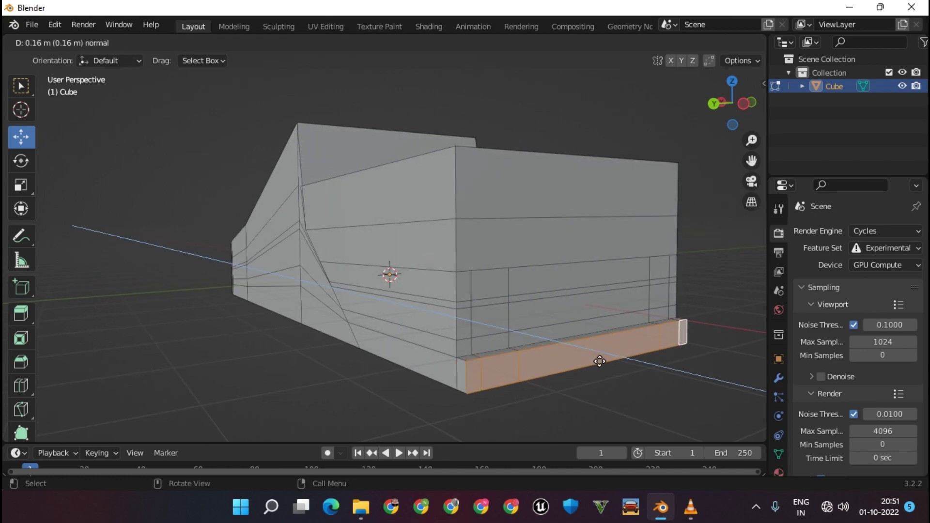
click(601, 363)
mouse_move(601, 363)
middle_down()
mouse_move(409, 377)
mouse_move(485, 384)
mouse_move(474, 387)
mouse_move(266, 362)
middle_up()
middle_drag(347, 372, 501, 356)
key(e)
click(602, 368)
mouse_move(603, 368)
middle_down()
mouse_move(362, 337)
mouse_move(621, 359)
middle_up()
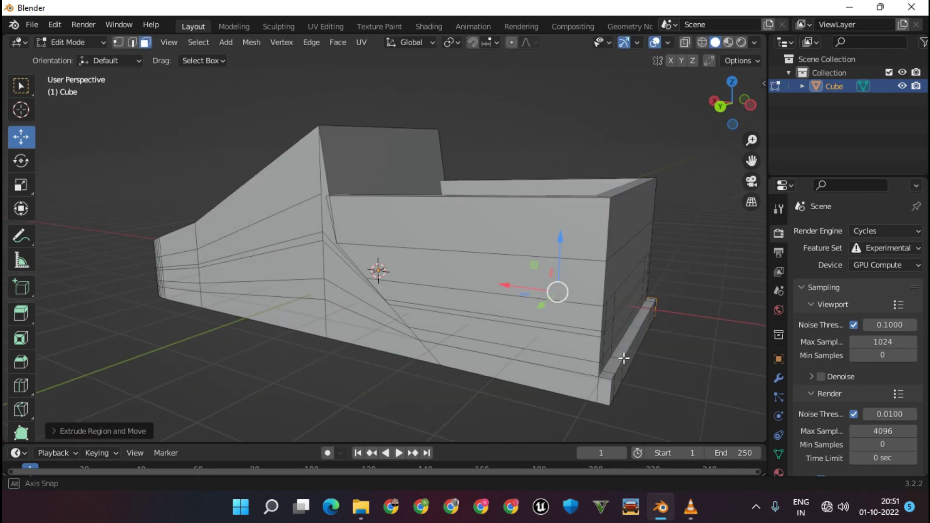
mouse_move(484, 358)
middle_down()
mouse_move(523, 357)
mouse_move(239, 196)
middle_up()
key(e)
click(527, 357)
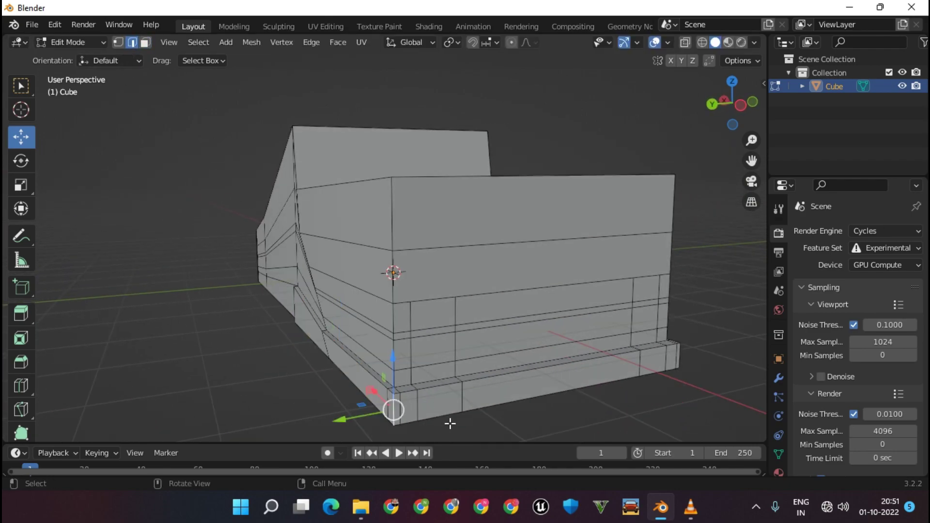
Step: Round the bottom strip's edges with 10-segment bevels
key(ctrl+b)
click(408, 426)
mouse_move(409, 427)
middle_down()
mouse_move(389, 389)
mouse_move(390, 408)
mouse_move(322, 378)
middle_up()
click(434, 386)
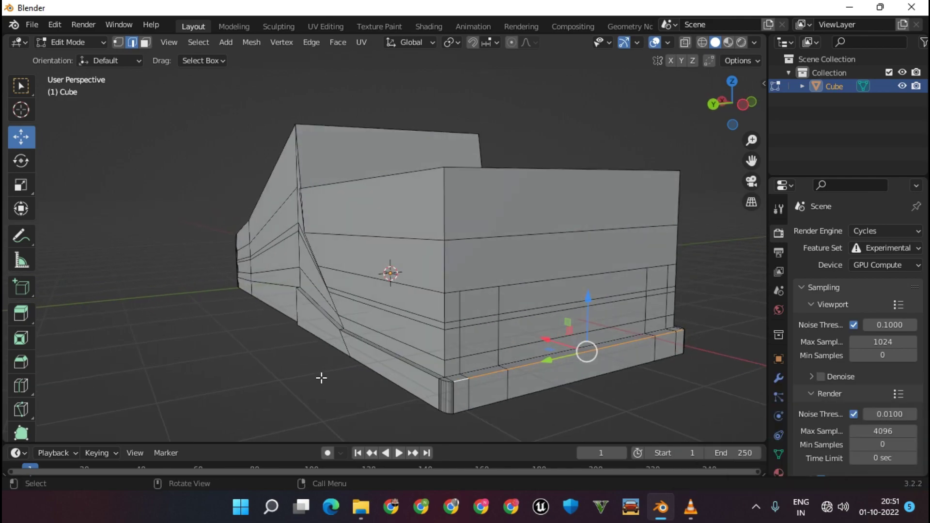
alt+shift+click(427, 372)
mouse_move(427, 373)
middle_down()
mouse_move(317, 389)
mouse_move(405, 407)
middle_up()
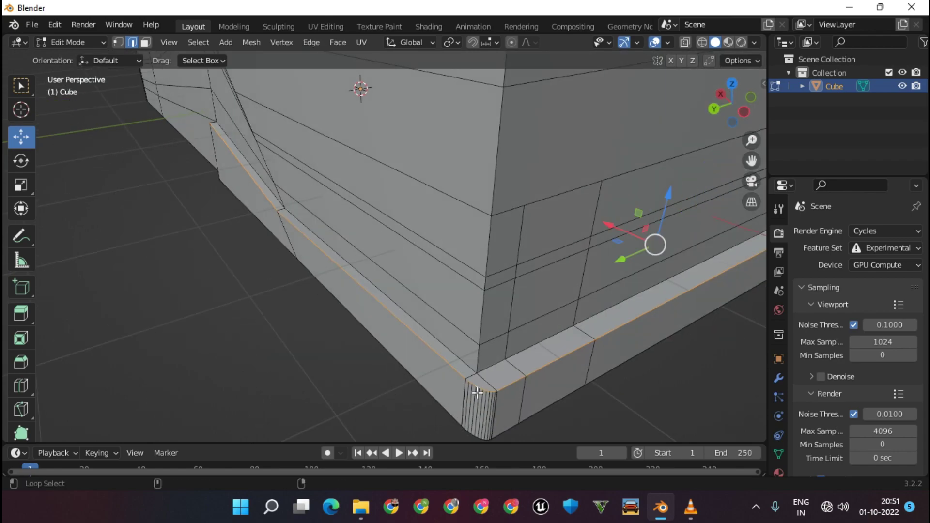
key(ctrl+b)
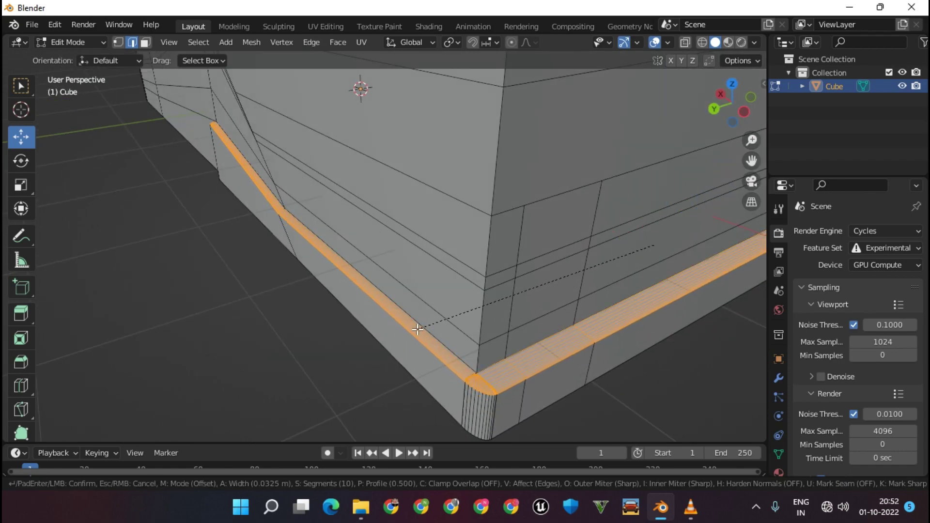
click(418, 330)
Step: Add a new edge loop running along the rear bed's base
key(Tab)
middle_drag(399, 342, 370, 338)
key(Tab)
right_click(352, 252)
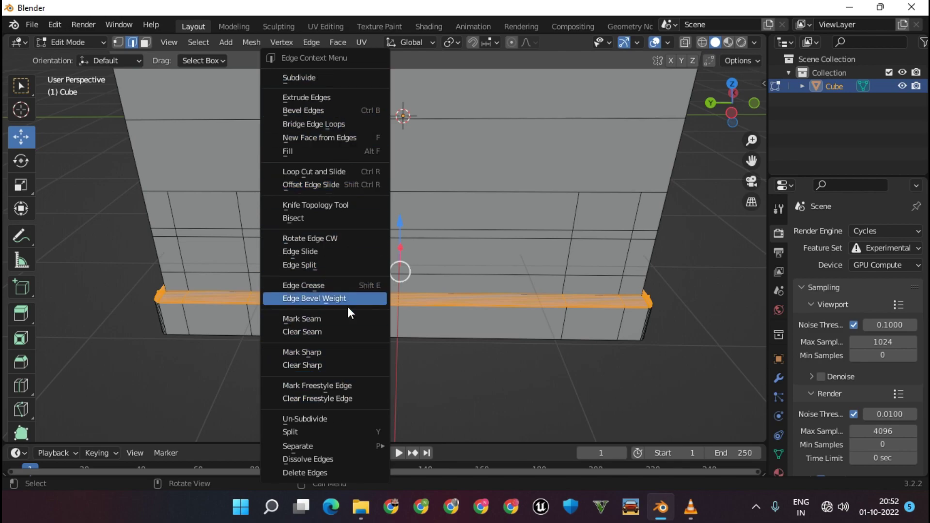
key(Escape)
key(Tab)
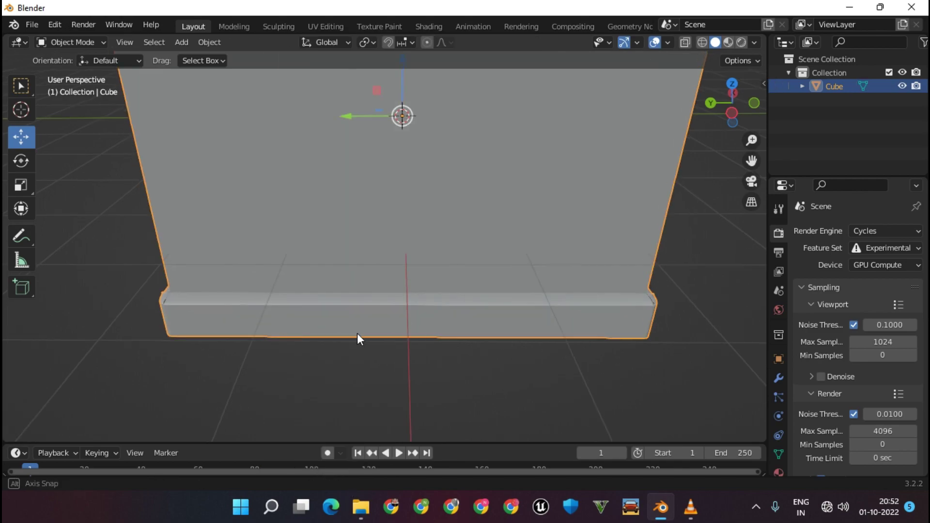
middle_drag(356, 334, 352, 387)
key(Tab)
mouse_move(440, 310)
middle_down()
mouse_move(465, 301)
mouse_move(583, 317)
middle_up()
key(ctrl+r)
click(472, 292)
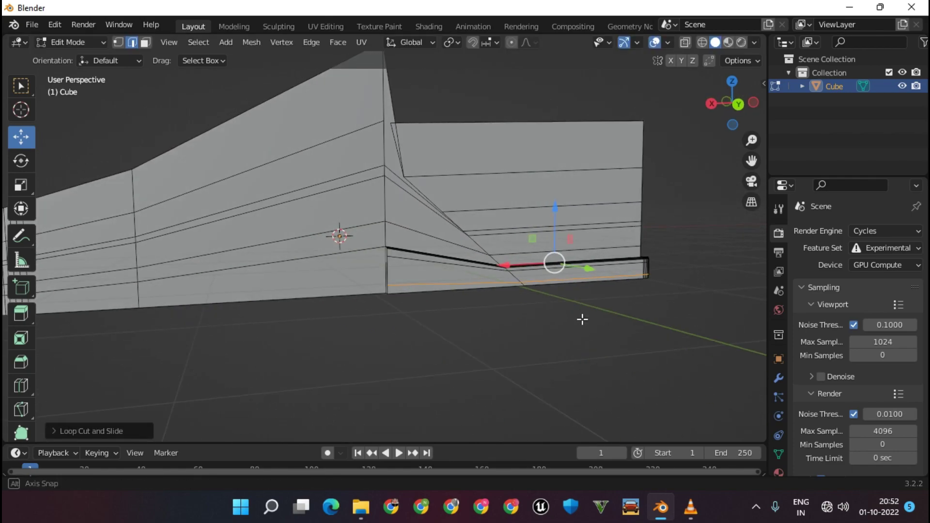
Step: Add a loop cut across the cab roof and slide it sideways
mouse_move(384, 286)
middle_down()
mouse_move(433, 345)
mouse_move(361, 357)
middle_up()
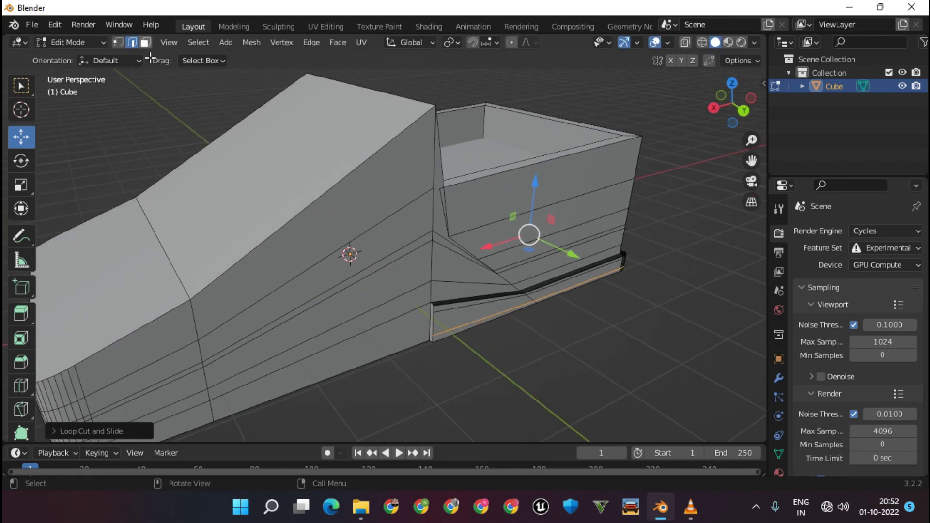
middle_drag(151, 57, 349, 245)
key(ctrl+r)
click(342, 301)
click(217, 298)
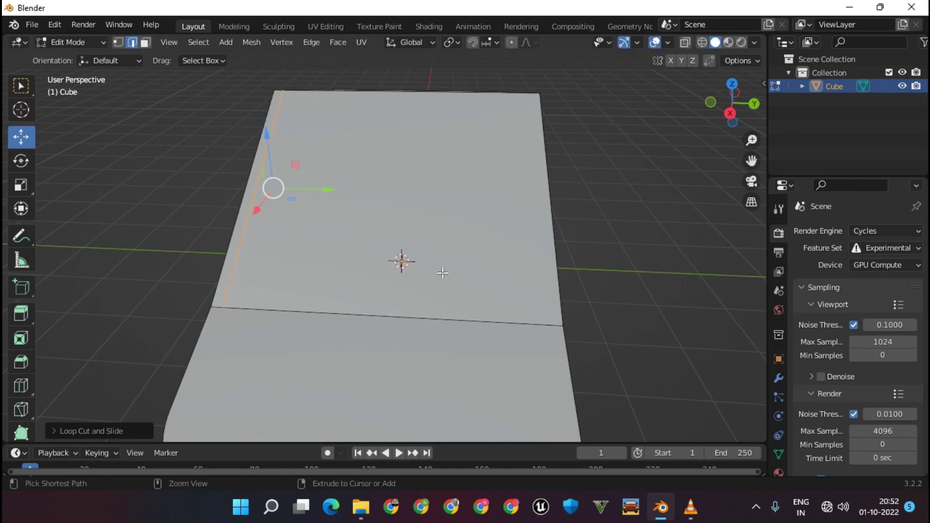
key(g)
key(g)
click(608, 351)
Step: Add more loop cuts on the roof and cab, sliding one up near the top edge
key(ctrl+r)
click(529, 197)
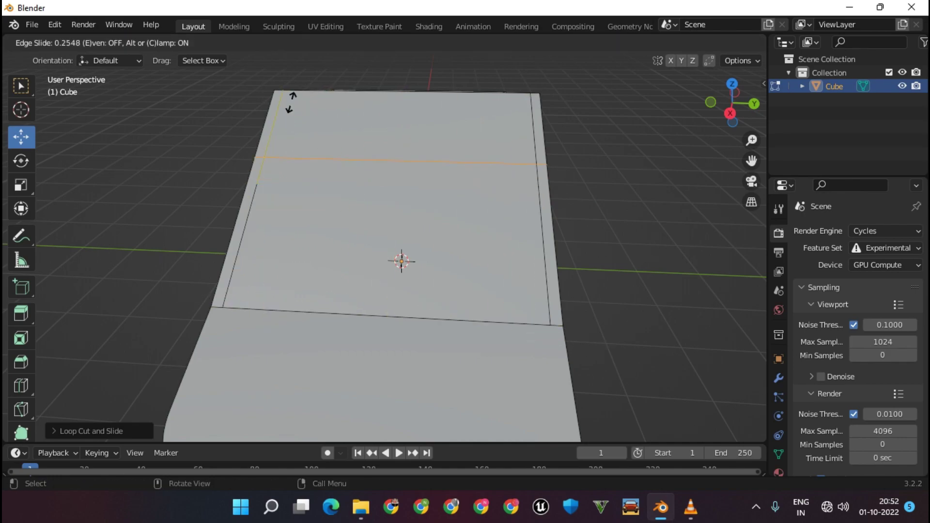
click(291, 74)
click(246, 278)
click(221, 346)
middle_drag(222, 346, 421, 207)
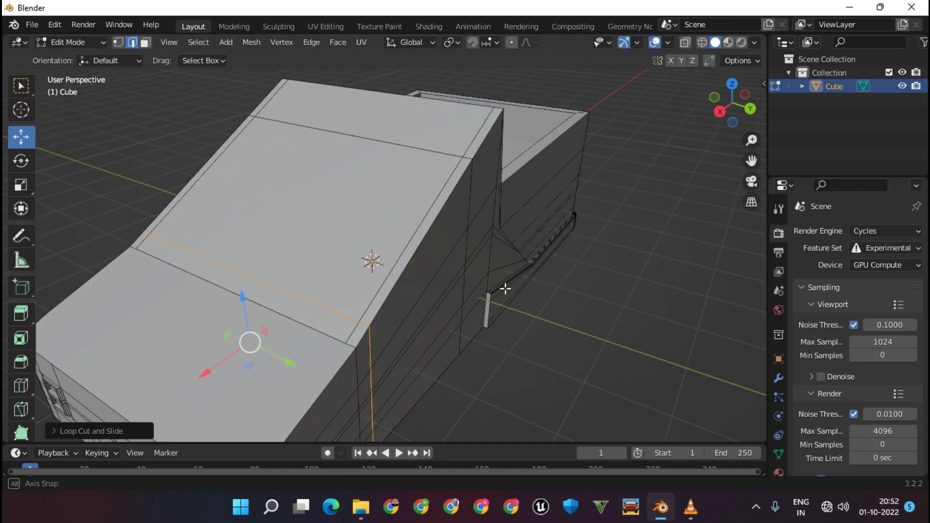
click(361, 137)
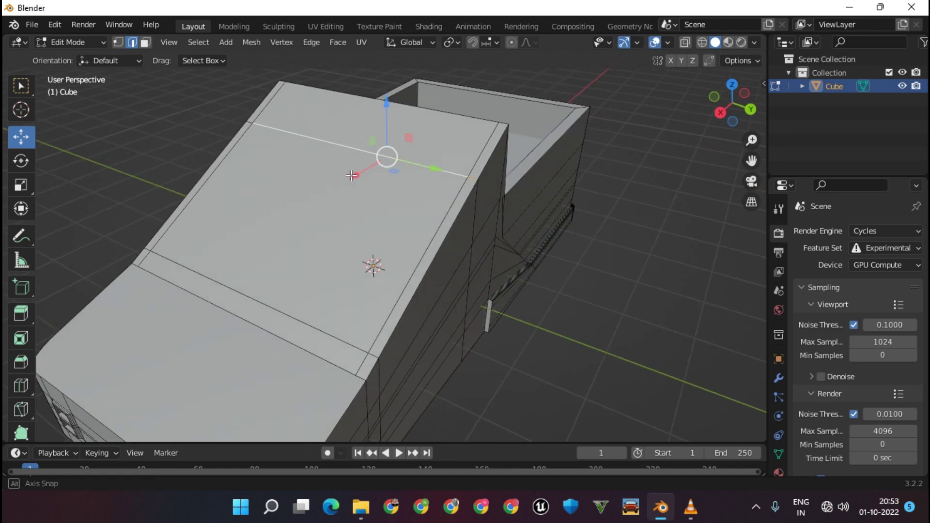
Step: In Front view, raise the selected roof vertex upward
middle_drag(310, 141, 449, 161)
key(KP_1)
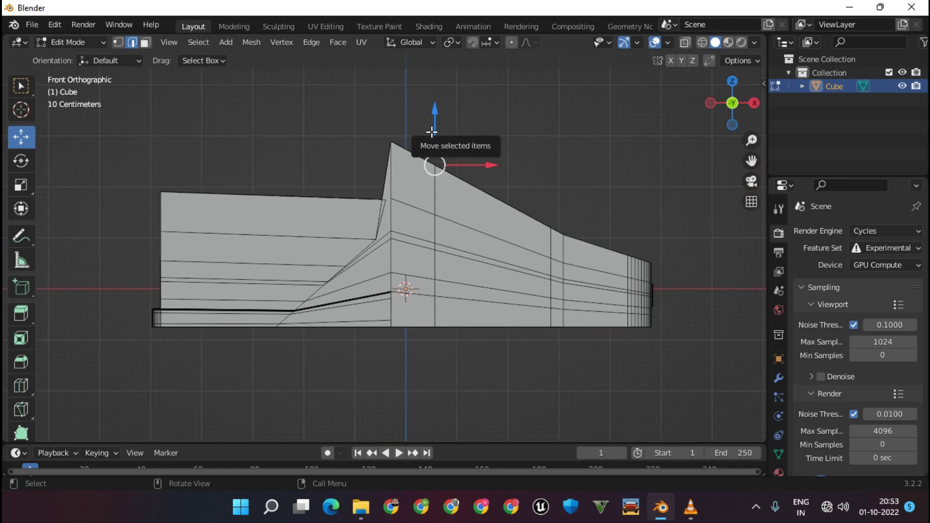
drag(434, 165, 436, 103)
mouse_move(436, 104)
middle_down()
mouse_move(436, 140)
mouse_move(230, 164)
middle_up()
key(Tab)
key(Tab)
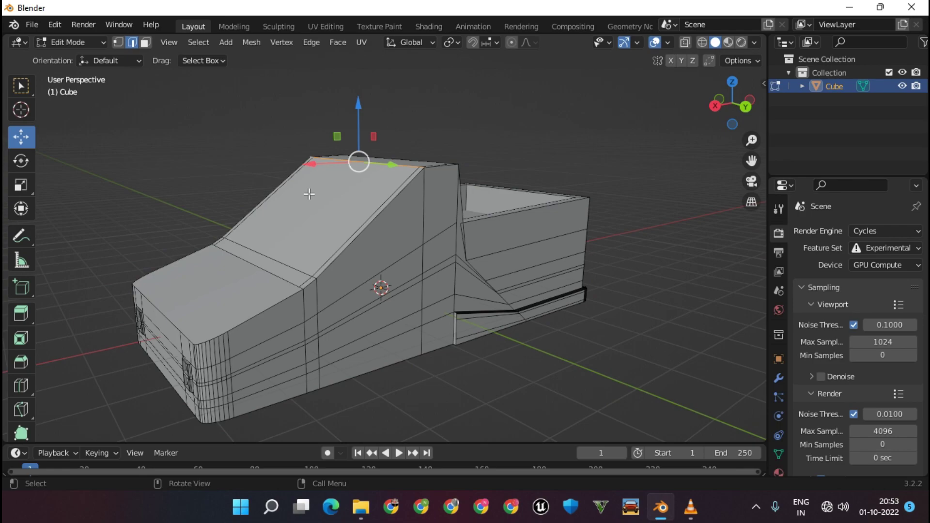
middle_drag(412, 254, 595, 251)
Step: Add another loop cut across the roof and raise the roof edge along Z in Front view
key(ctrl+r)
click(427, 227)
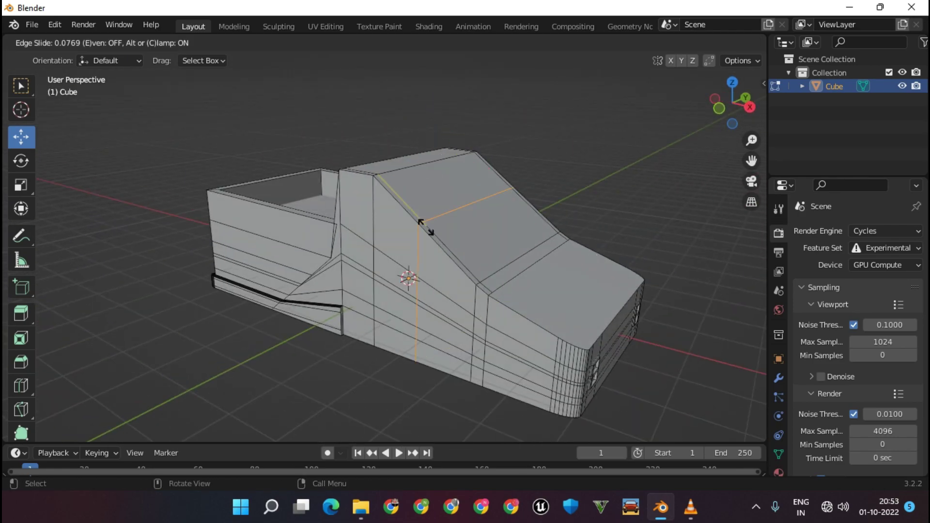
click(397, 194)
middle_drag(394, 194, 507, 183)
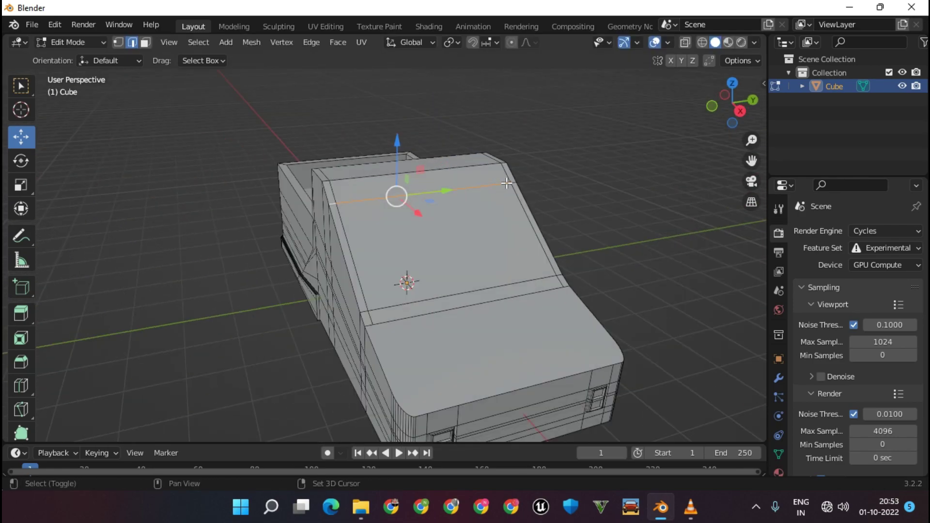
key(KP_1)
key(g)
key(z)
click(453, 124)
mouse_move(452, 124)
middle_down()
mouse_move(554, 209)
mouse_move(345, 234)
middle_up()
mouse_move(249, 323)
middle_down()
mouse_move(315, 320)
mouse_move(252, 328)
middle_up()
Step: Select a rear light face and give it a new material slot with an Emission shader
key(3)
click(309, 287)
middle_drag(310, 286, 573, 304)
click(778, 473)
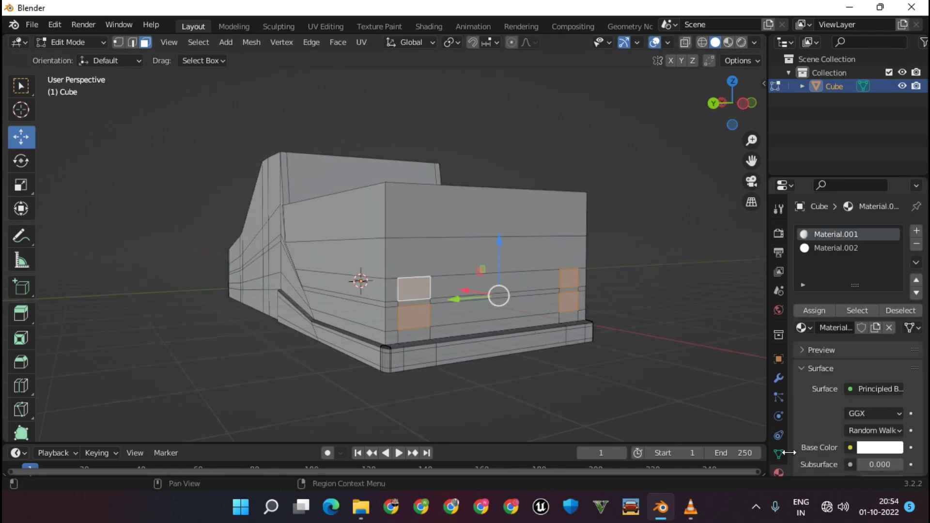
click(915, 233)
click(862, 327)
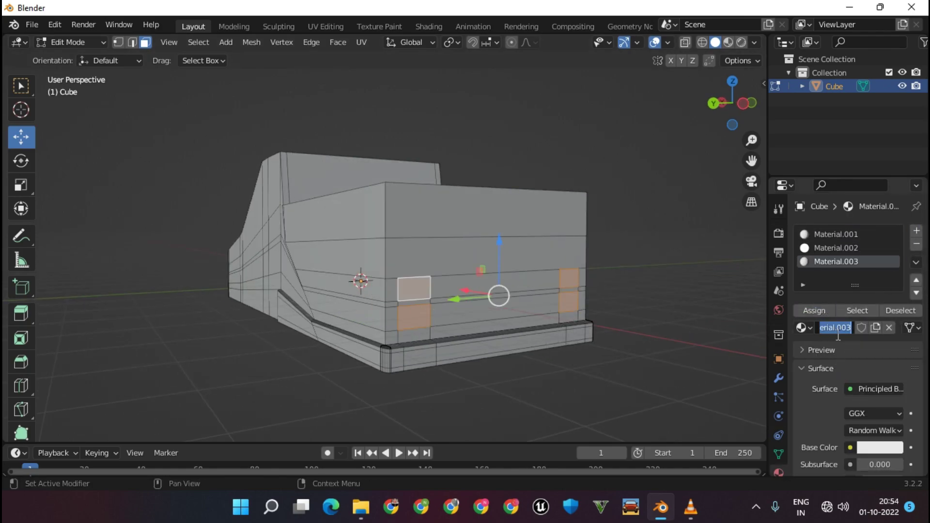
click(855, 388)
click(733, 117)
Step: Try a pasted red emission at strength 5000 in rendered view, then undo it as too bright
click(741, 42)
click(880, 413)
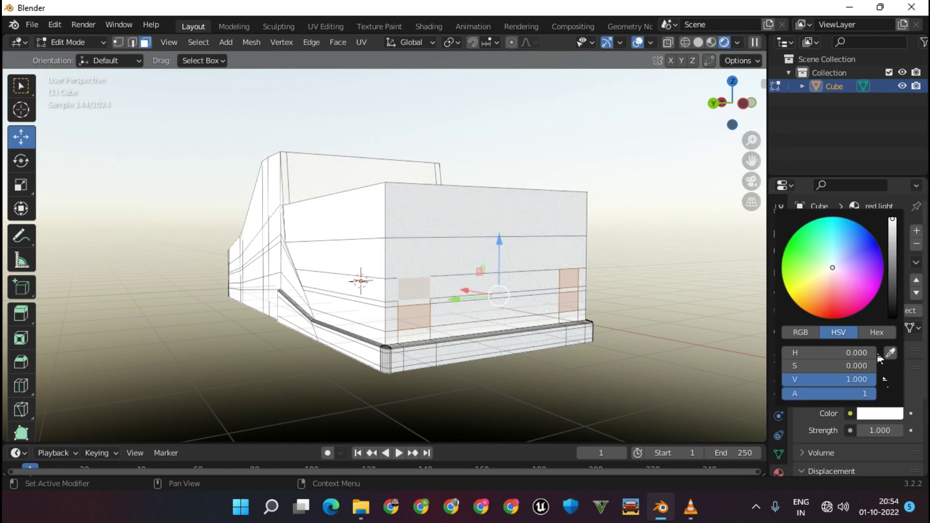
key(ctrl+v)
click(880, 413)
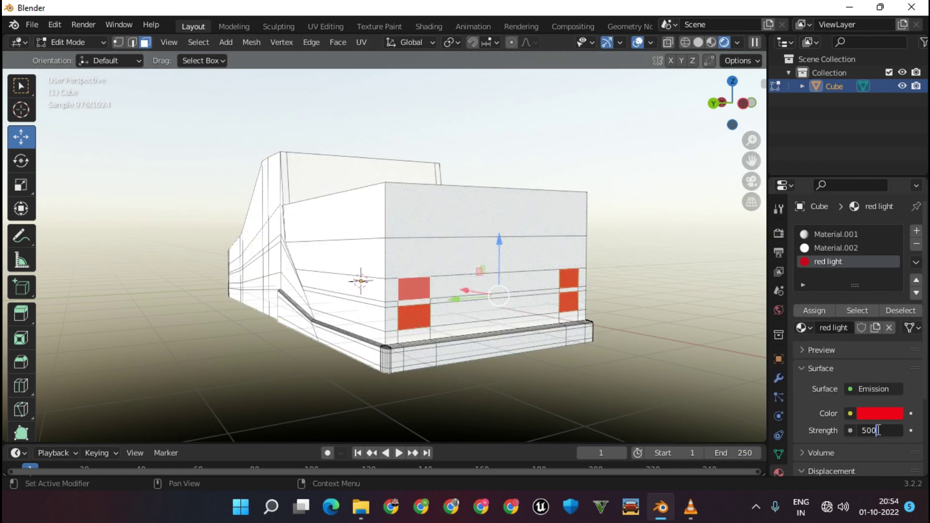
text(.000)
key(Return)
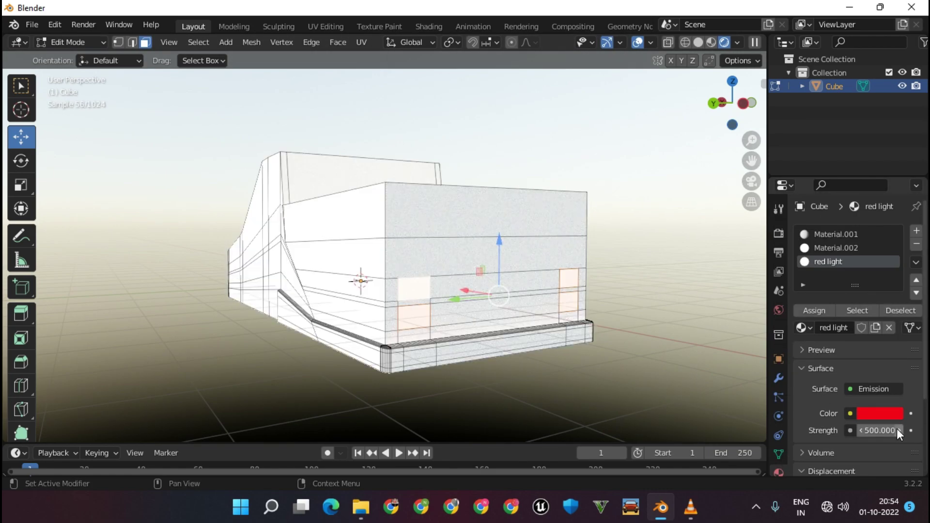
click(711, 43)
key(ctrl+z)
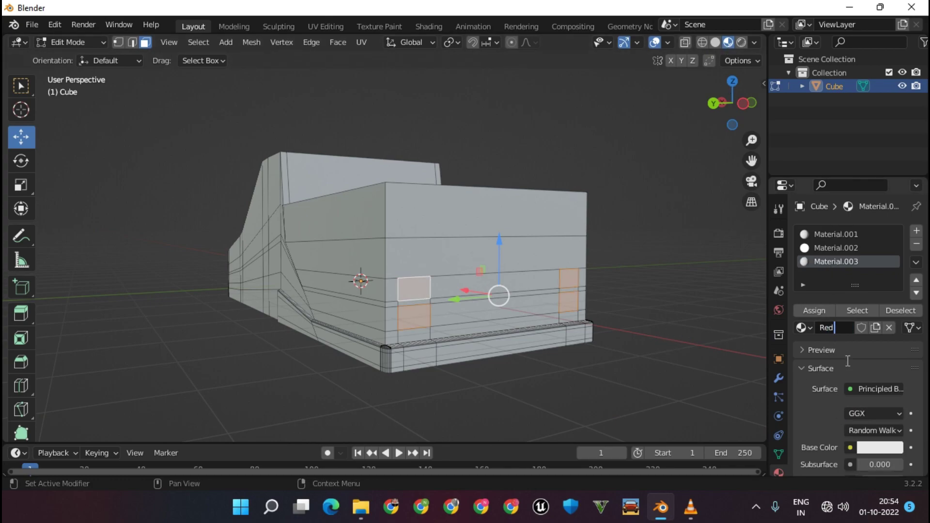
Step: Reapply the Emission shader with a red colour and check it in object mode
click(877, 389)
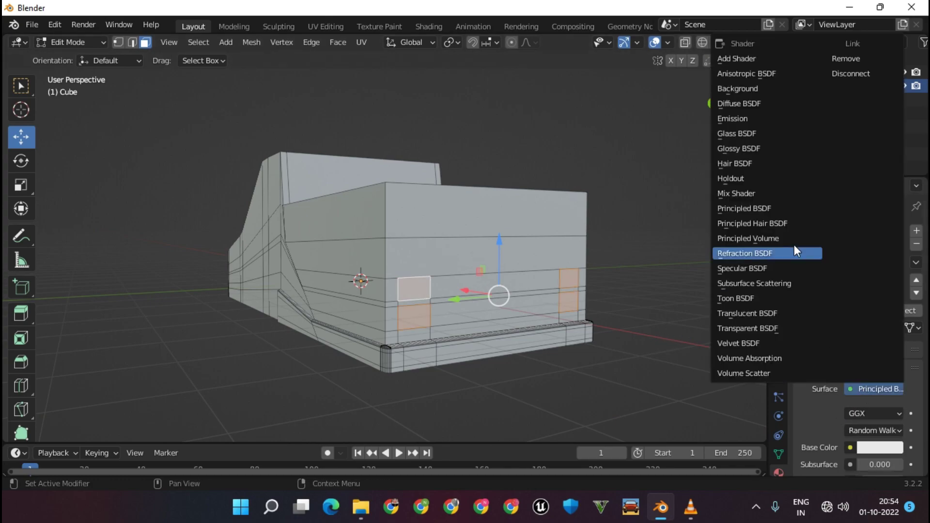
click(736, 118)
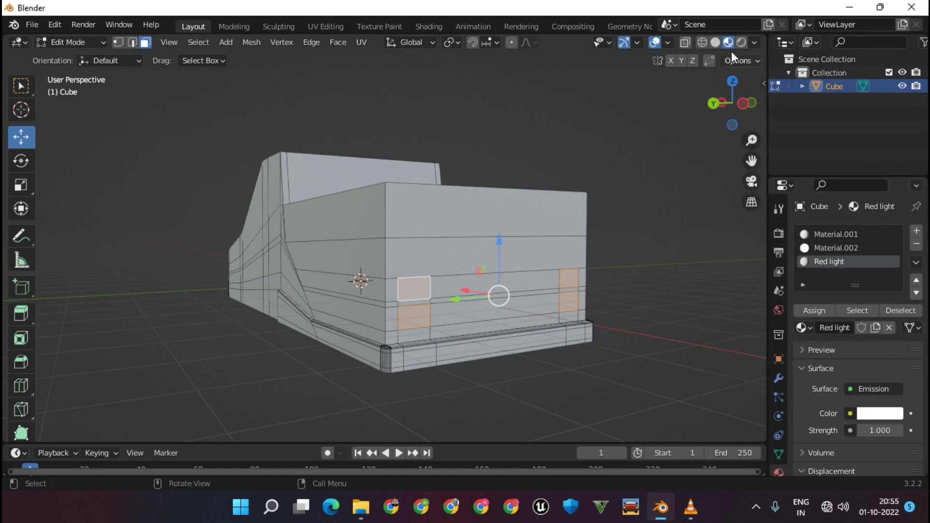
click(741, 42)
click(880, 414)
click(867, 272)
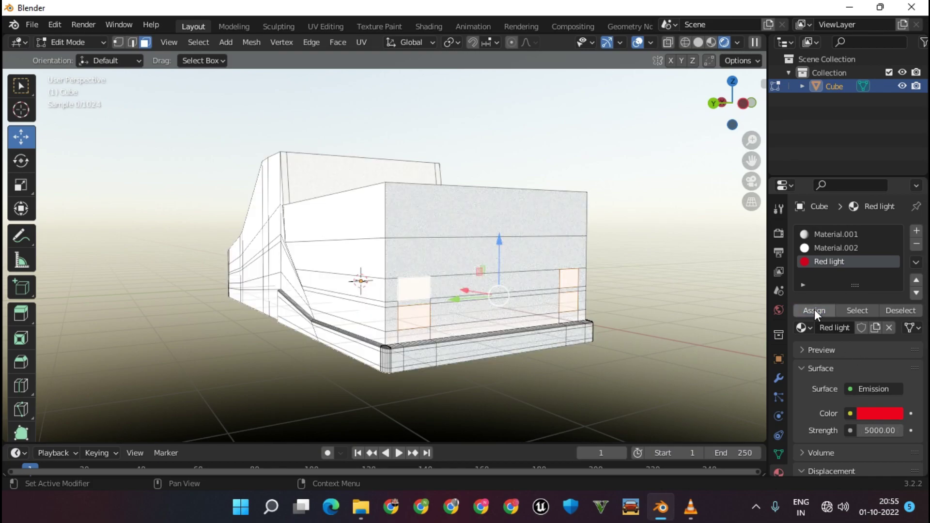
key(Tab)
mouse_move(668, 230)
middle_down()
mouse_move(643, 262)
mouse_move(118, 263)
mouse_move(810, 316)
middle_up()
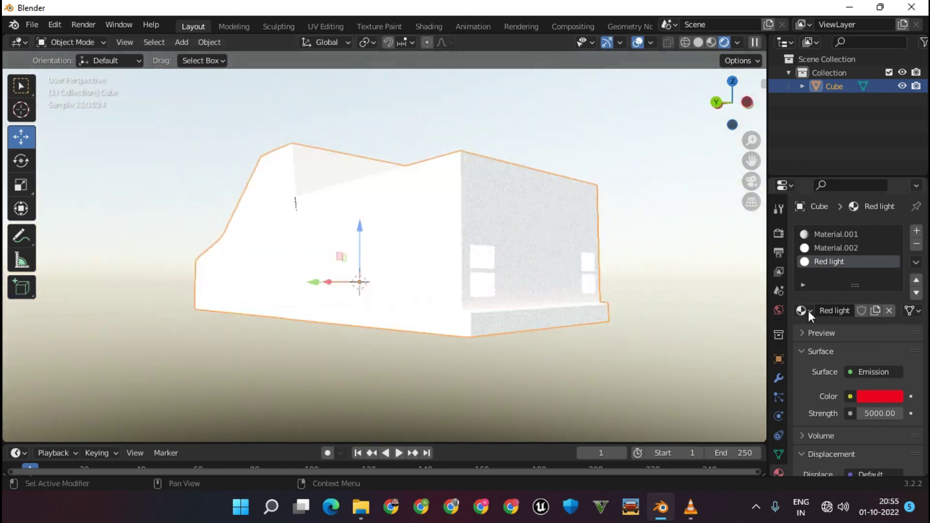
Step: Try unlinking the World from the scene, then undo the removal
click(779, 310)
click(913, 231)
mouse_move(670, 289)
middle_down()
mouse_move(658, 307)
mouse_move(685, 325)
middle_up()
key(ctrl+z)
key(ctrl+z)
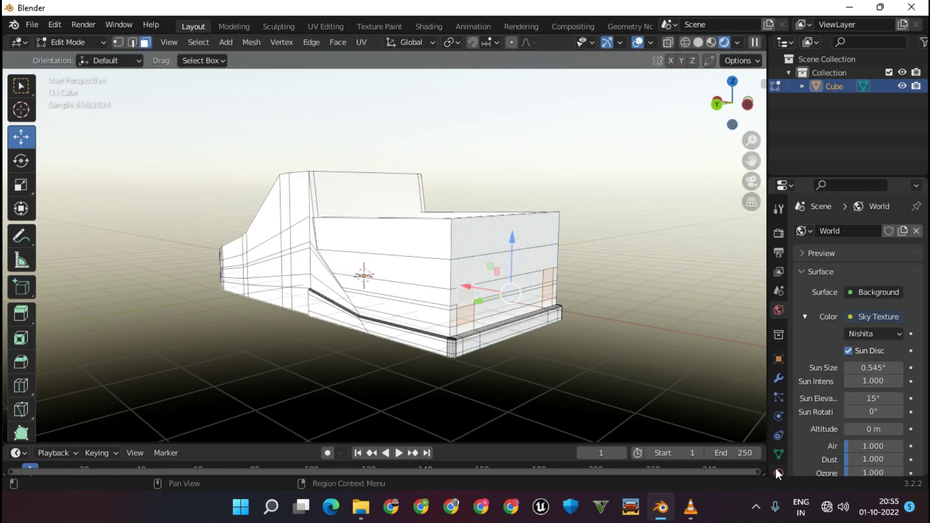
Step: Make Red light a red Emission shader at strength 10.9 and view it from the rear
click(779, 472)
scroll(880, 385, down, 3)
scroll(853, 334, up, 3)
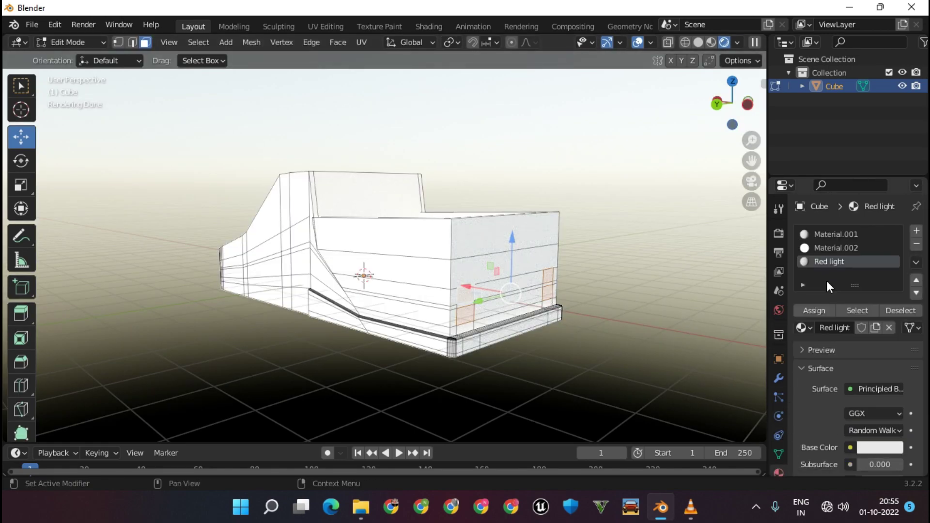
click(875, 389)
click(740, 127)
click(879, 414)
click(877, 270)
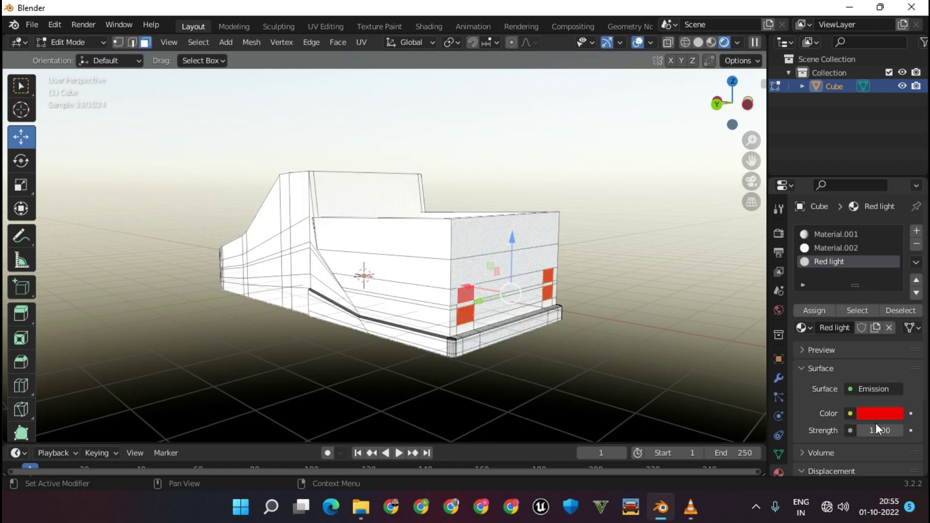
drag(880, 430, 901, 431)
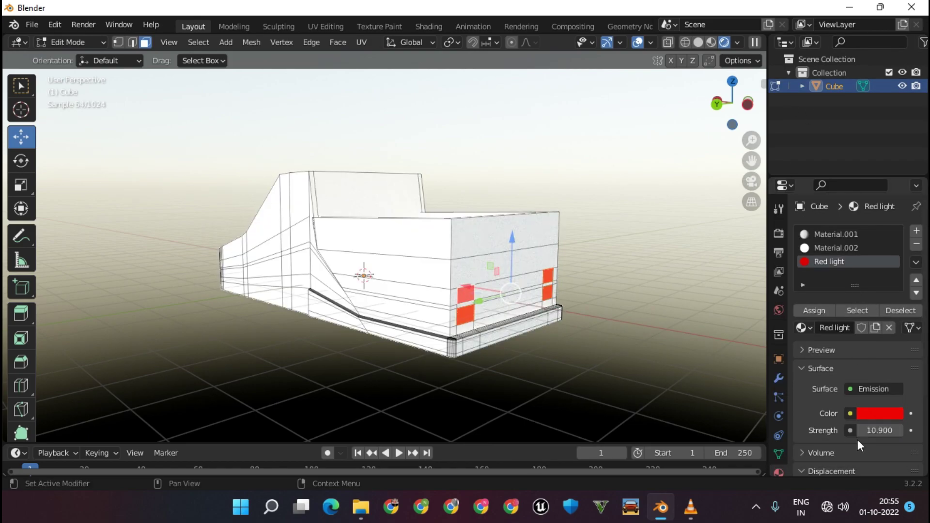
key(Tab)
middle_drag(650, 301, 766, 38)
Step: Set the front light emission strength to 20000 and preview it with rendered lighting
click(779, 310)
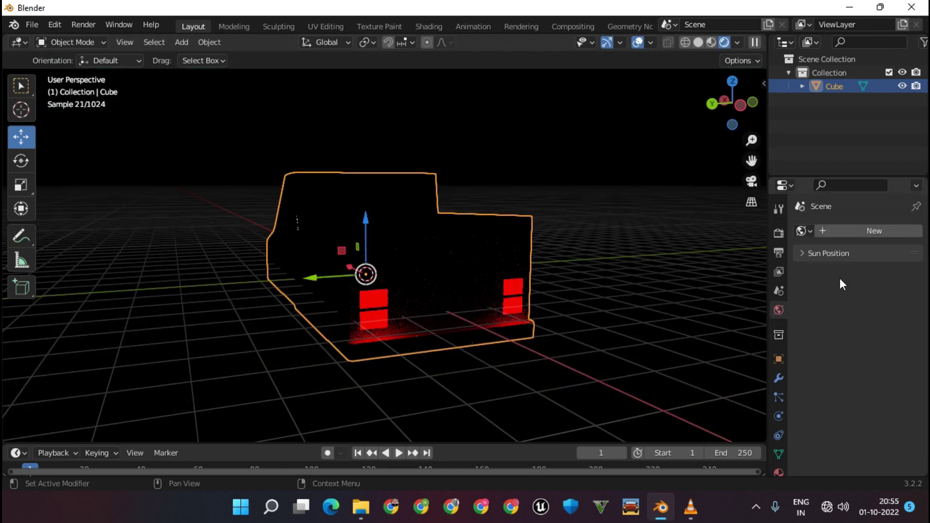
middle_drag(576, 325, 478, 345)
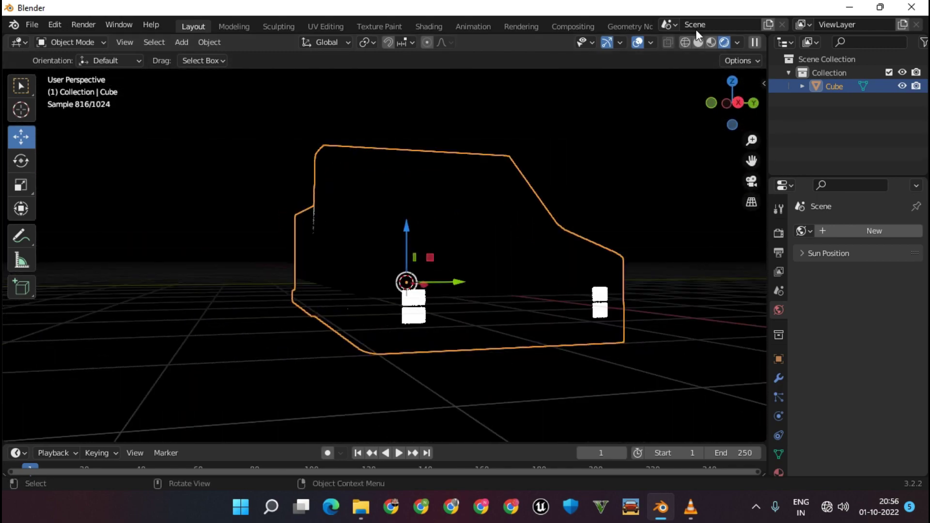
click(698, 43)
key(Tab)
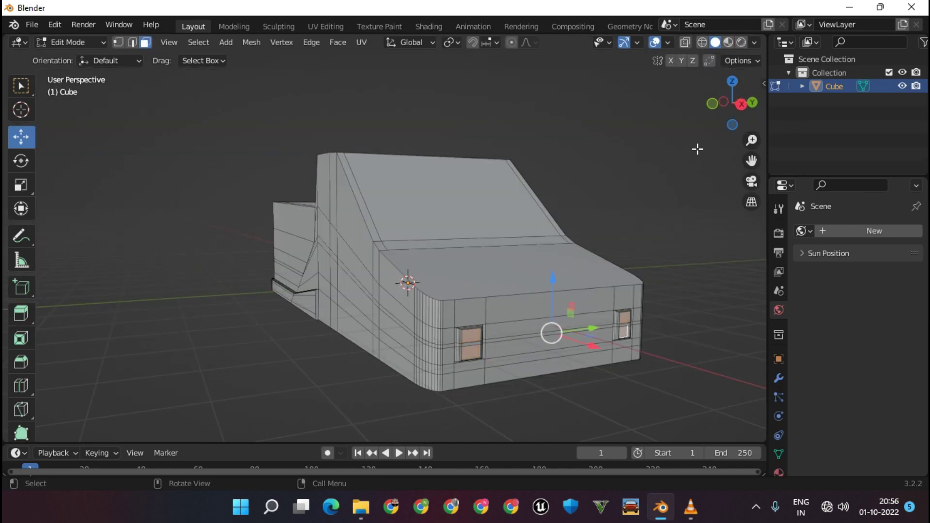
click(741, 42)
click(778, 472)
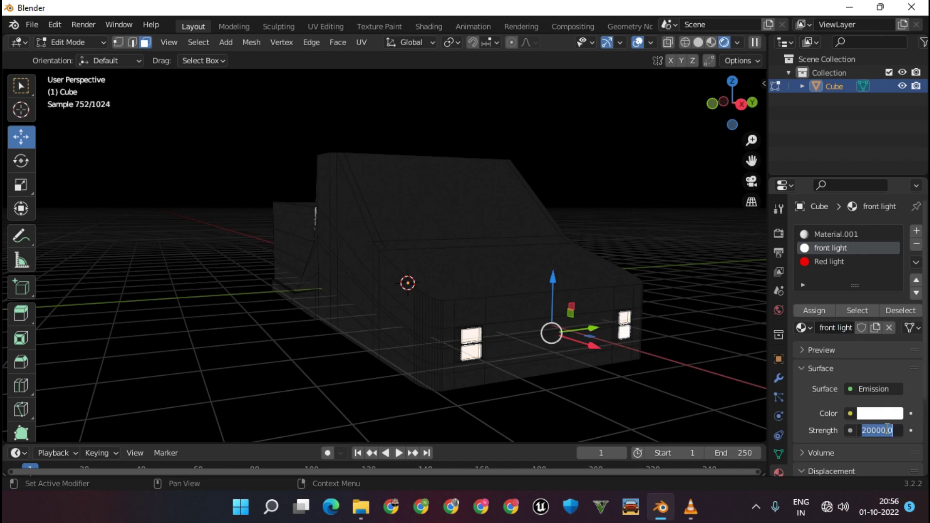
key(Return)
Step: Add a plane mesh in object mode and scale it up
key(shift+a)
key(Escape)
key(Tab)
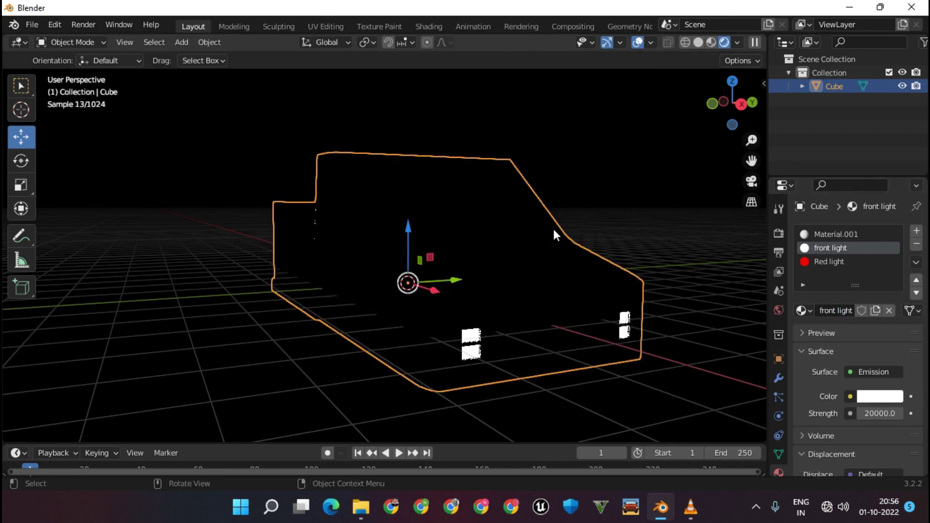
key(shift+a)
click(572, 60)
key(s)
click(406, 194)
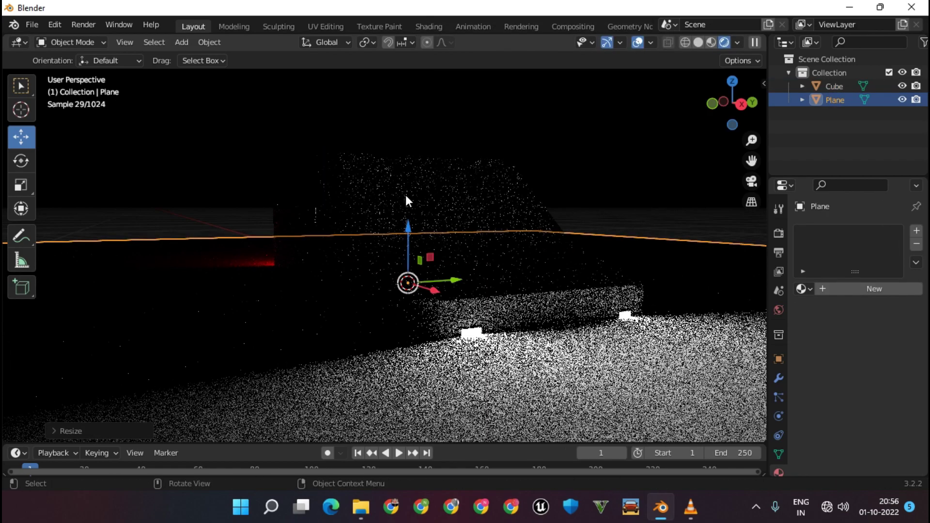
Step: Lower the plane along Z beneath the car and stretch it along X
key(g)
key(z)
click(413, 262)
scroll(400, 226, down, 4)
middle_drag(400, 227, 553, 283)
key(s)
key(x)
click(438, 183)
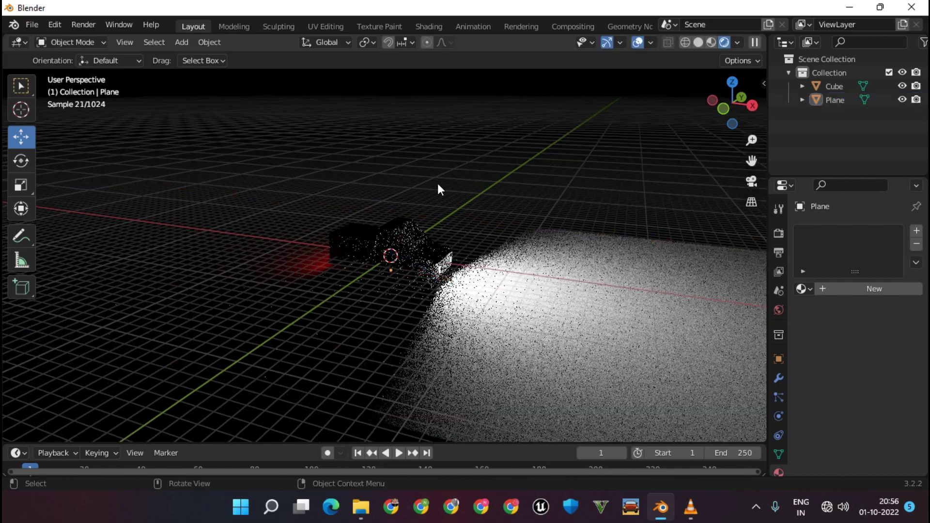
Step: Orbit to inspect the ground plane, then return to editing the Cube car body in solid shading
mouse_move(438, 183)
middle_down()
mouse_move(597, 195)
mouse_move(488, 212)
middle_up()
scroll(488, 211, up, 5)
middle_drag(557, 224, 490, 213)
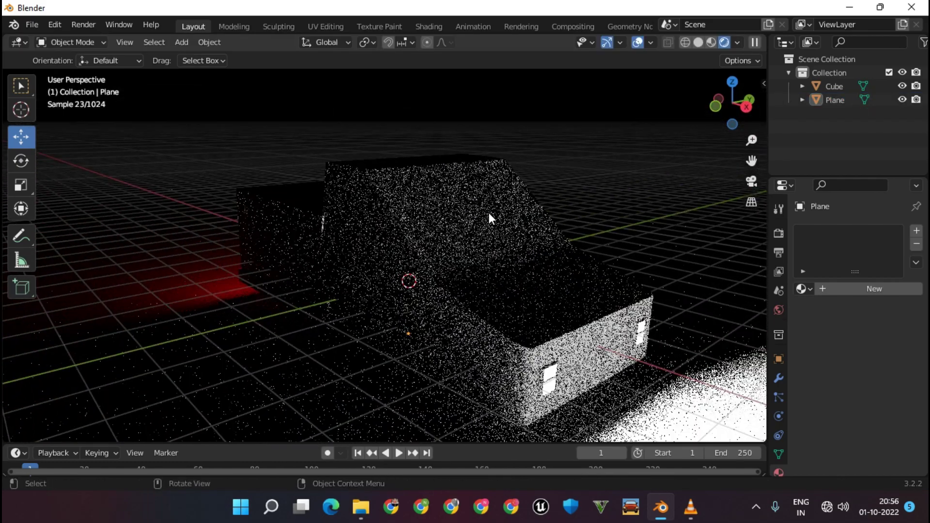
click(698, 43)
click(834, 87)
key(Tab)
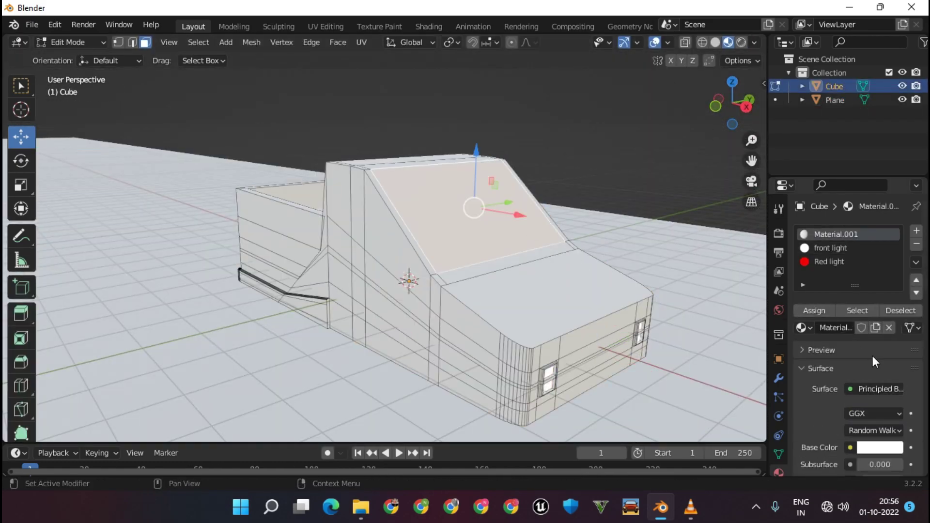
Step: Create the Front glass material in a new slot with a Glass BSDF surface
click(916, 230)
click(843, 329)
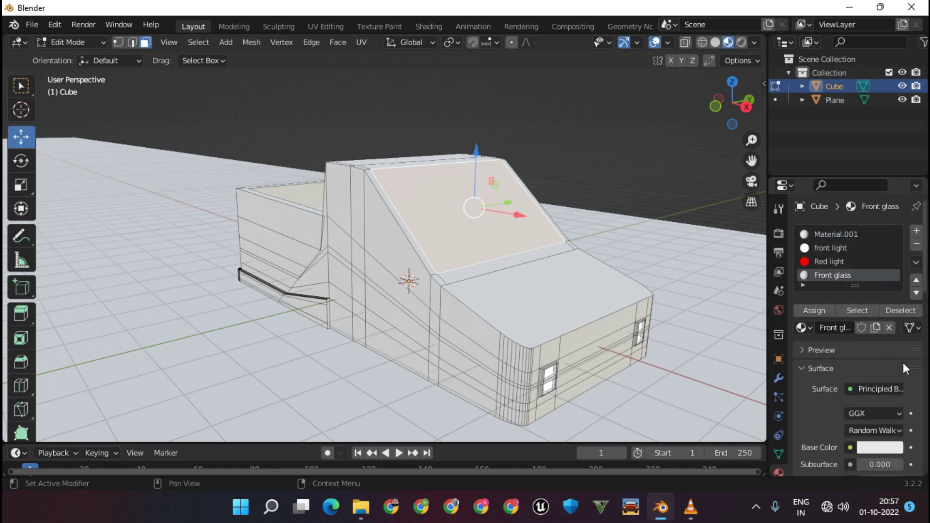
click(876, 389)
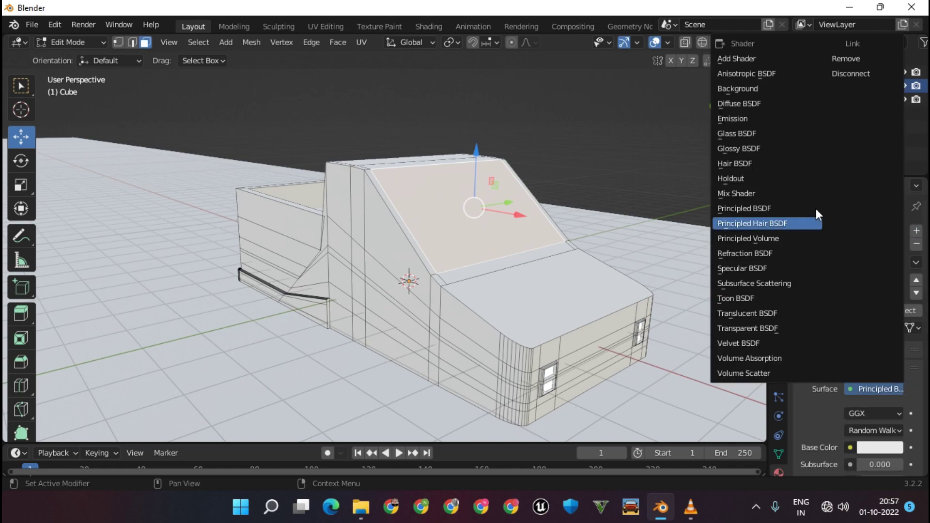
click(763, 135)
scroll(840, 379, down, 3)
key(Tab)
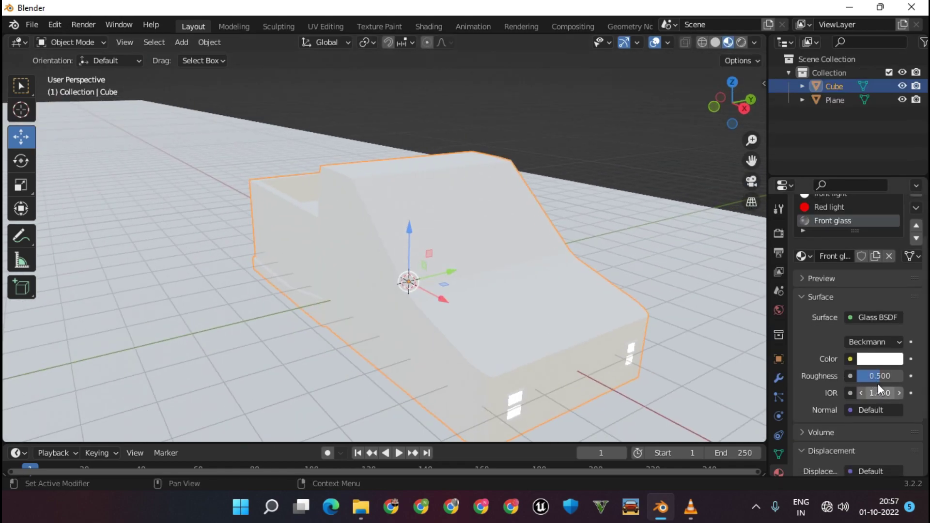
scroll(894, 374, down, 4)
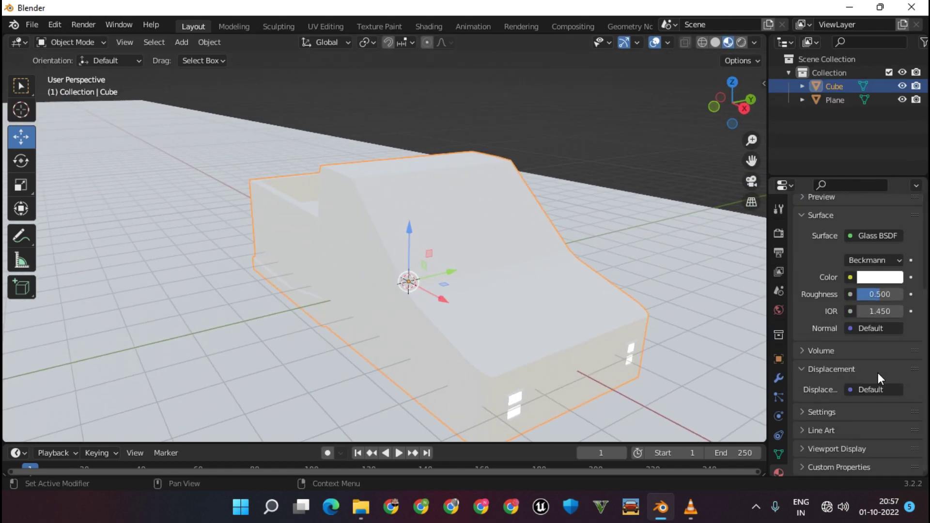
drag(880, 311, 901, 311)
scroll(800, 415, up, 5)
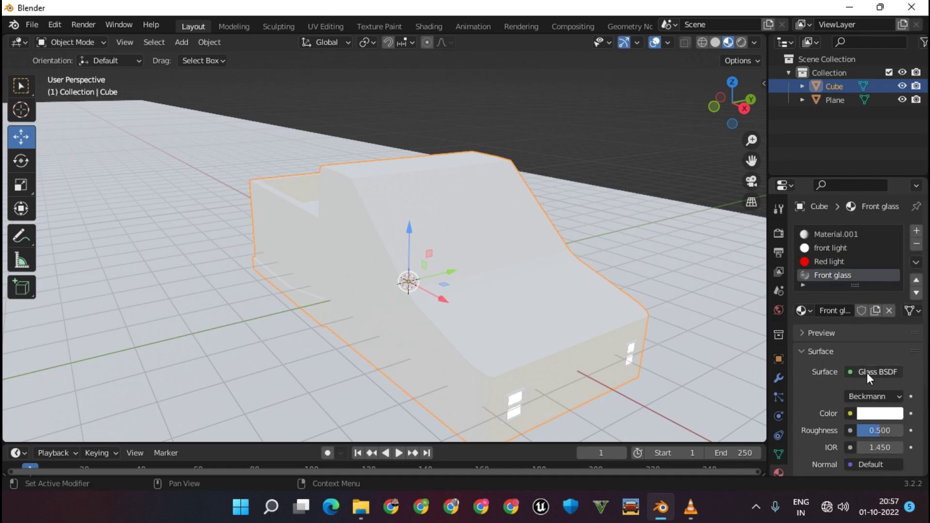
Step: Assign Front glass to the windshield face and lower its roughness to 0.065
click(872, 371)
key(Escape)
key(Tab)
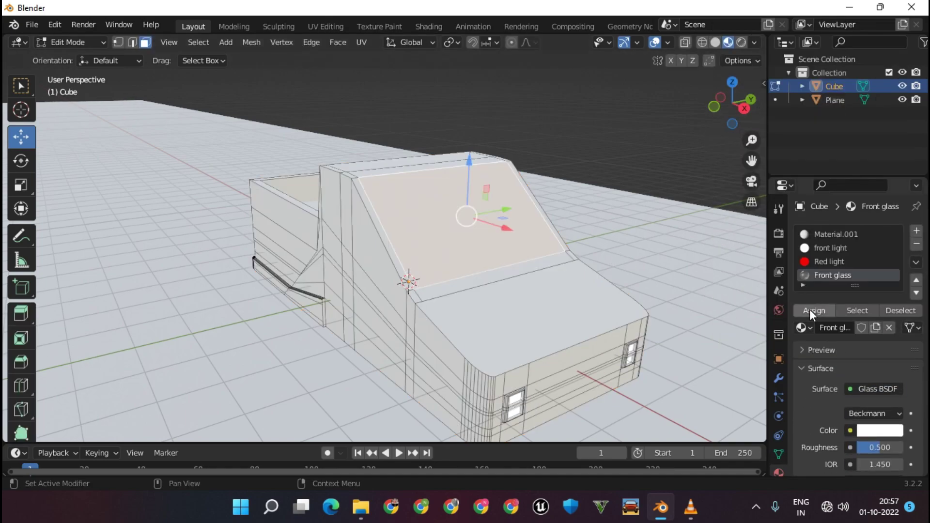
click(810, 309)
key(Tab)
scroll(848, 339, down, 2)
mouse_move(872, 376)
mouse_down()
mouse_move(853, 376)
mouse_move(862, 376)
mouse_up()
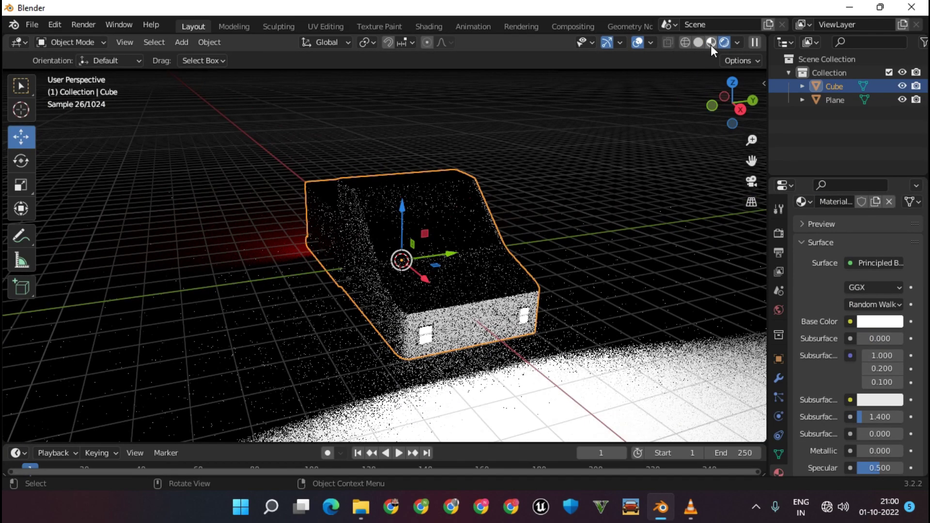
click(711, 42)
middle_drag(694, 67, 630, 234)
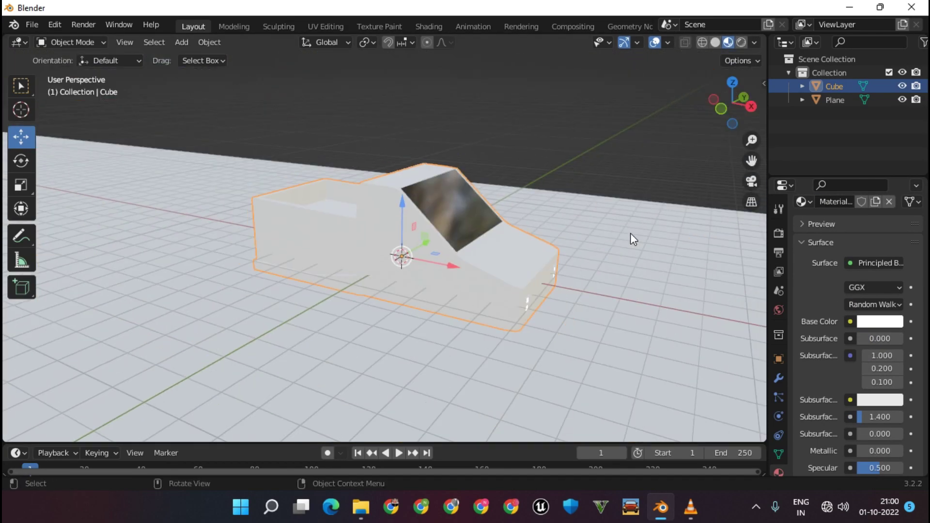
Step: Add two loop cuts across the cab side in edit mode
key(Tab)
middle_drag(514, 236, 490, 263)
scroll(490, 262, up, 2)
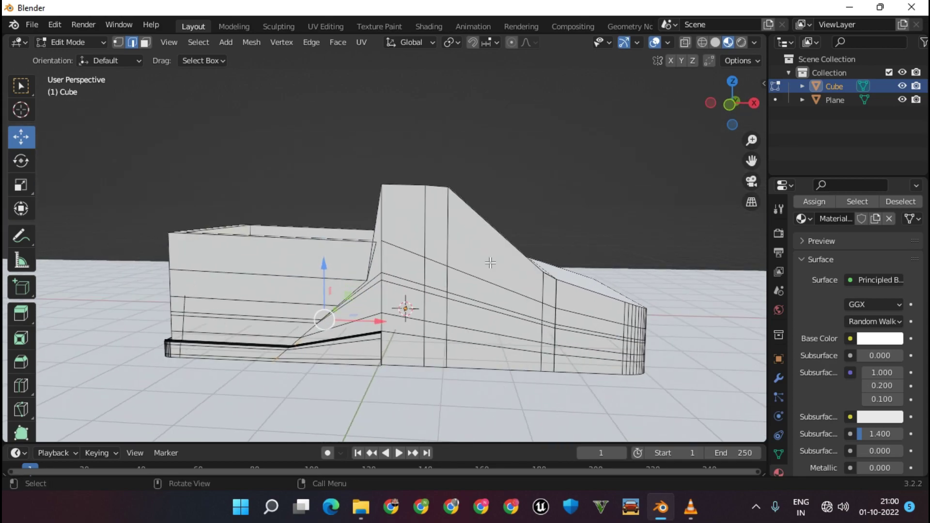
click(547, 275)
click(525, 273)
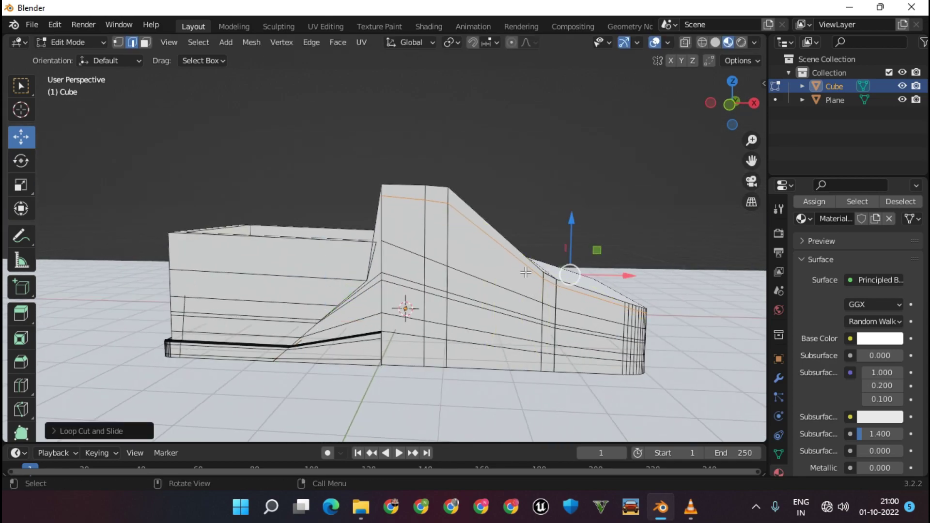
click(546, 293)
click(393, 245)
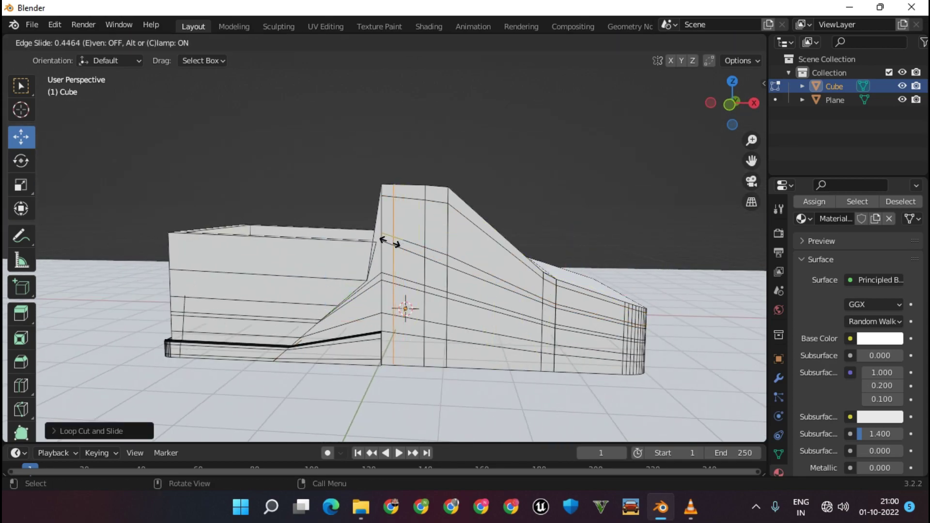
Step: Select both side window faces and assign them the Front glass material
click(145, 42)
shift+click(417, 225)
middle_drag(441, 244, 629, 247)
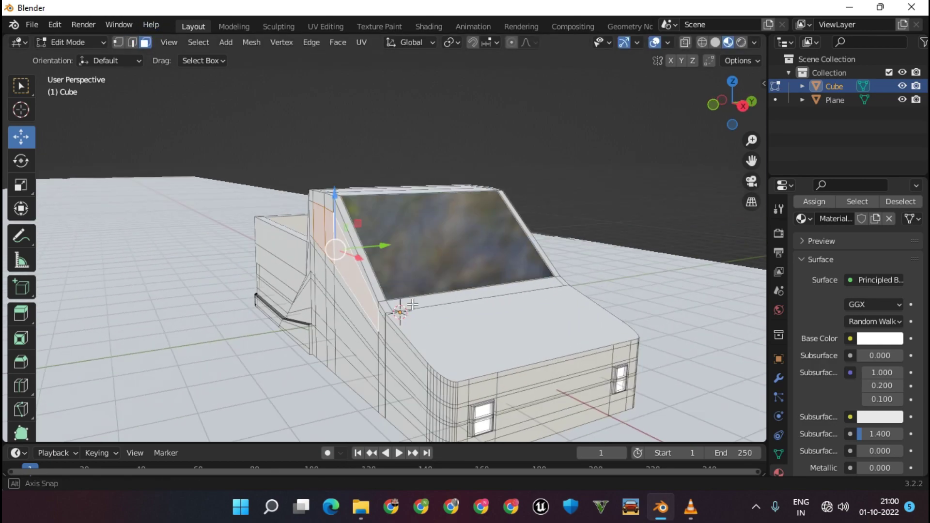
shift+click(329, 262)
scroll(848, 291, up, 5)
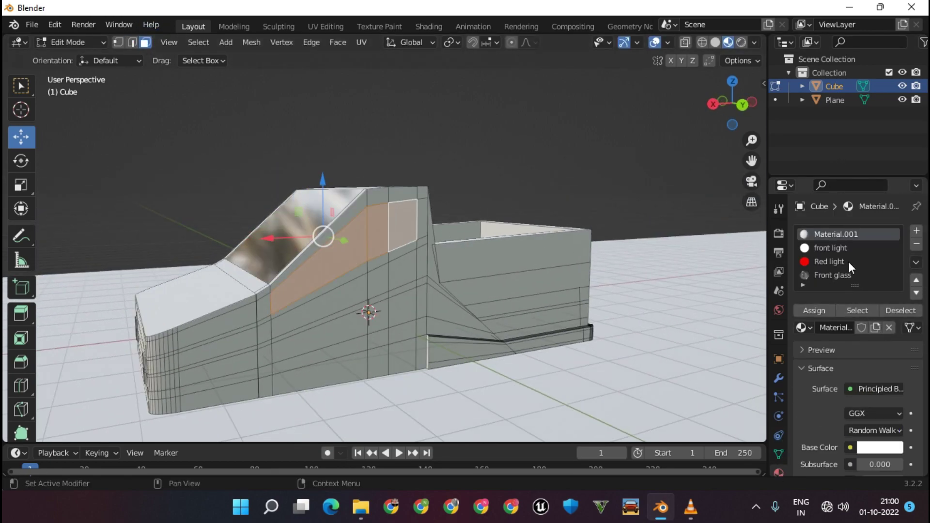
click(833, 273)
click(815, 308)
key(Tab)
Step: Preview the glazed car from the front in material preview shading
key(z)
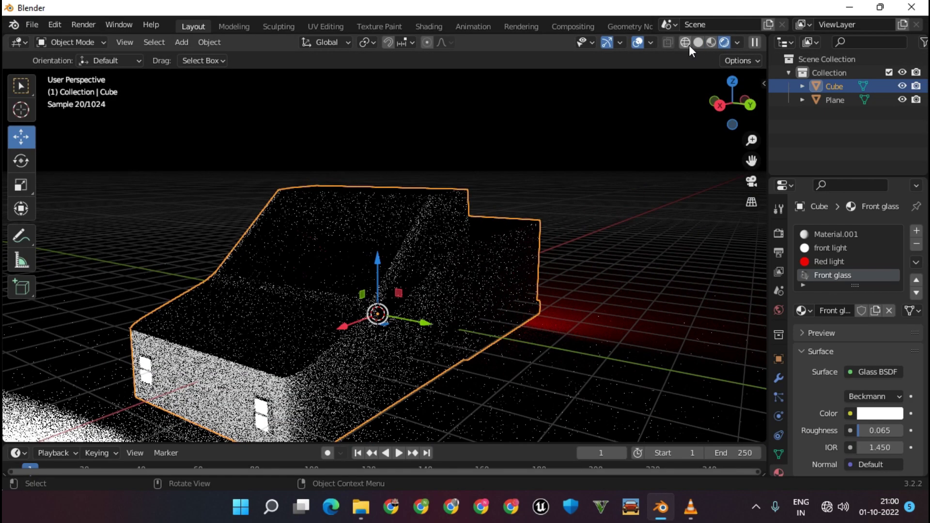
click(711, 42)
mouse_move(588, 143)
middle_down()
mouse_move(535, 308)
mouse_move(548, 290)
mouse_move(544, 307)
middle_up()
key(Tab)
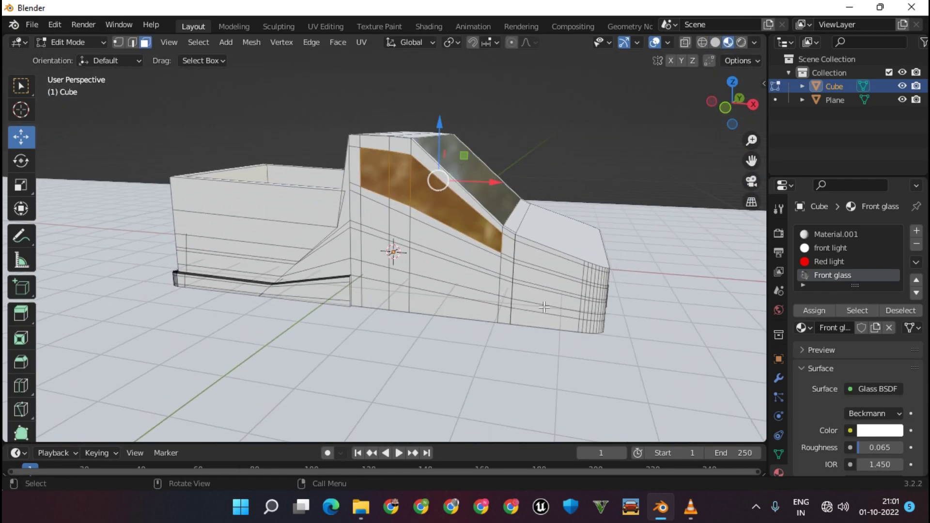
key(Tab)
key(shift+a)
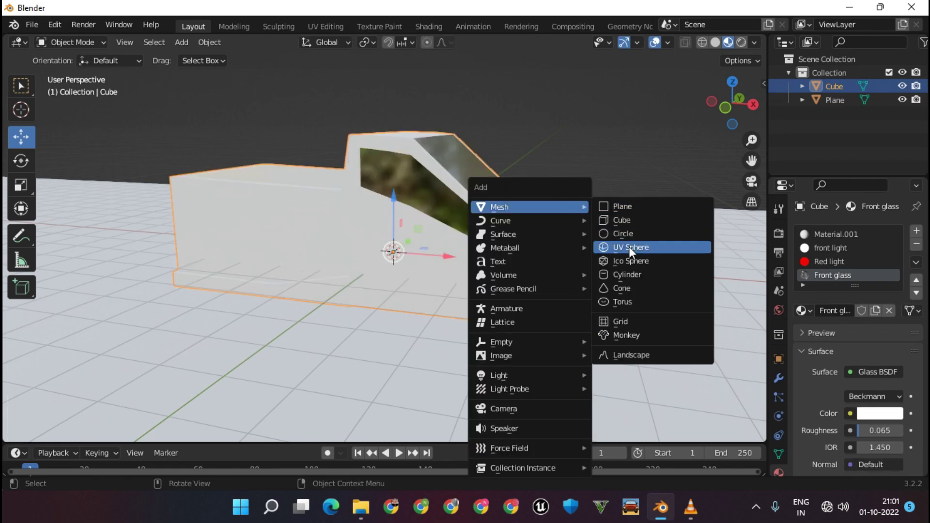
Step: Add a cylinder beside the car and rotate it 90° to stand upright as a wheel
click(627, 275)
middle_drag(638, 288, 434, 247)
key(g)
click(380, 296)
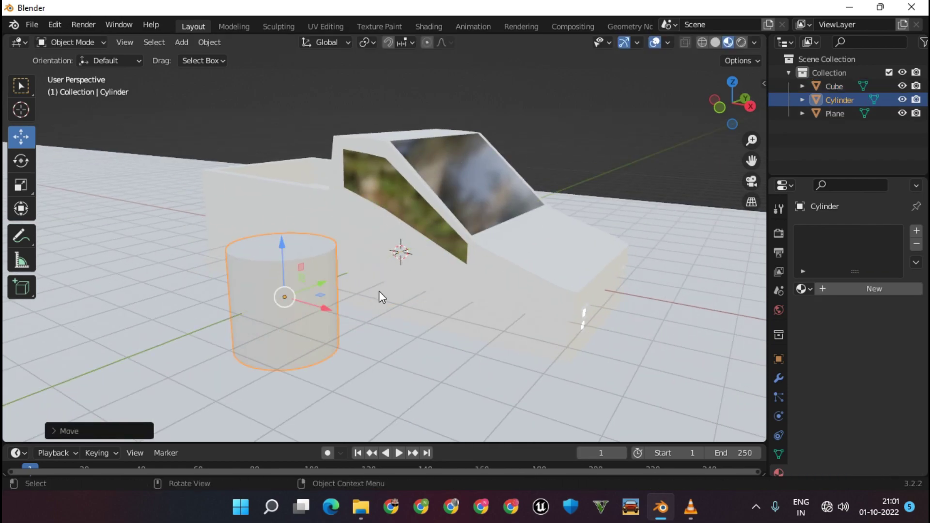
key(KP_3)
text(r90)
key(Return)
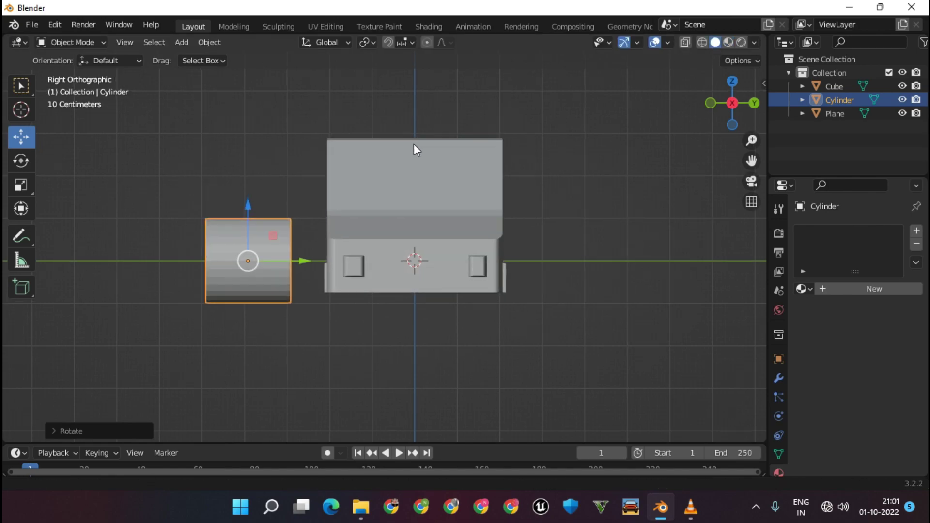
Step: Shrink the cylinder and position it under the car's front
key(s)
click(415, 254)
key(g)
click(322, 276)
mouse_move(322, 276)
middle_down()
mouse_move(401, 326)
mouse_move(503, 257)
middle_up()
key(g)
click(415, 307)
key(s)
click(513, 293)
key(g)
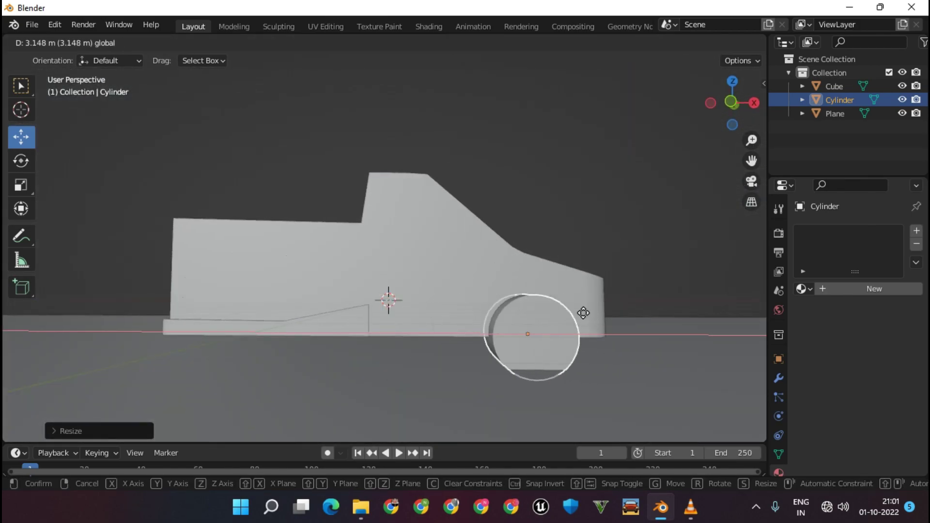
click(584, 313)
Step: Enlarge the wheel in front view after undoing an unwanted Z-axis stretch
middle_drag(583, 313, 534, 241)
key(s)
key(z)
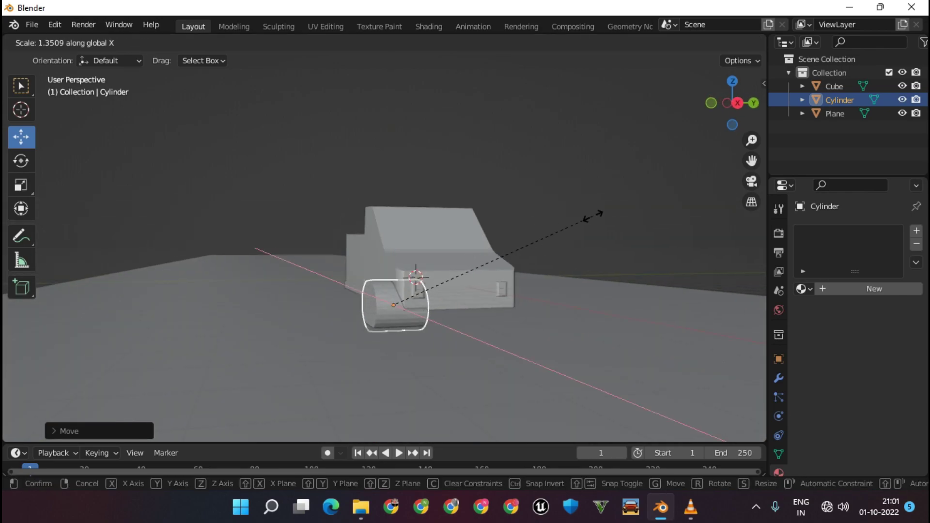
click(525, 193)
key(ctrl+z)
key(KP_1)
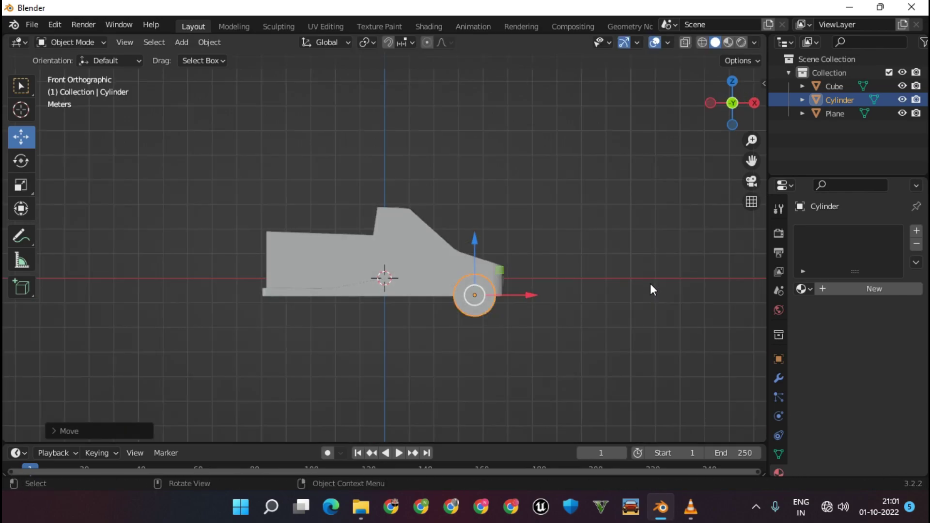
scroll(580, 236, up, 5)
key(s)
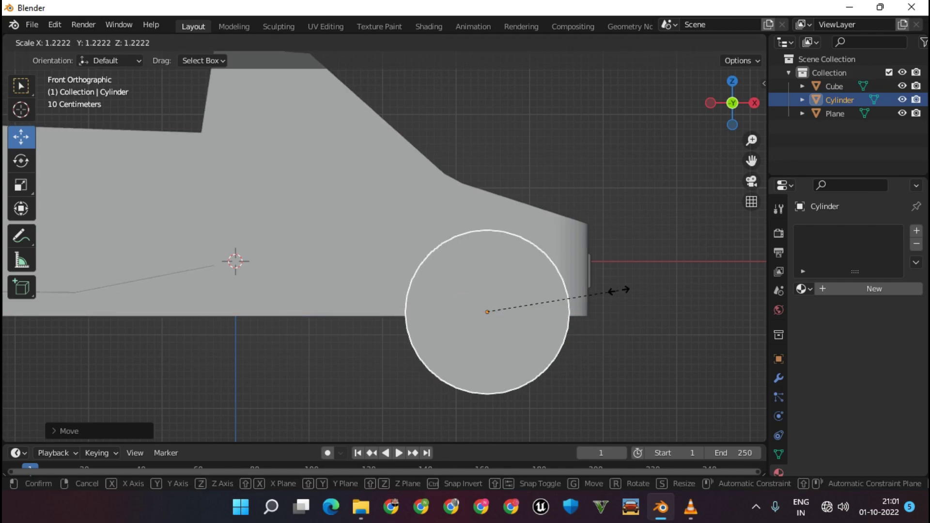
click(619, 291)
Step: Raise the front wheel vertically along Z into place under the body
key(g)
key(z)
click(486, 235)
middle_drag(485, 234, 525, 251)
key(KP_1)
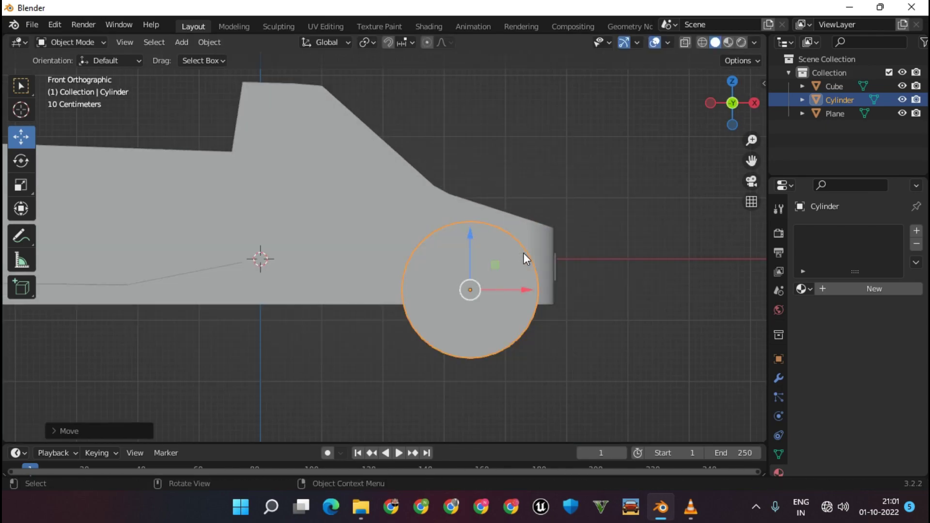
scroll(524, 258, down, 3)
Step: Duplicate the wheel along X to the rear and select both wheels
key(shift+d)
key(x)
click(286, 270)
shift+click(458, 270)
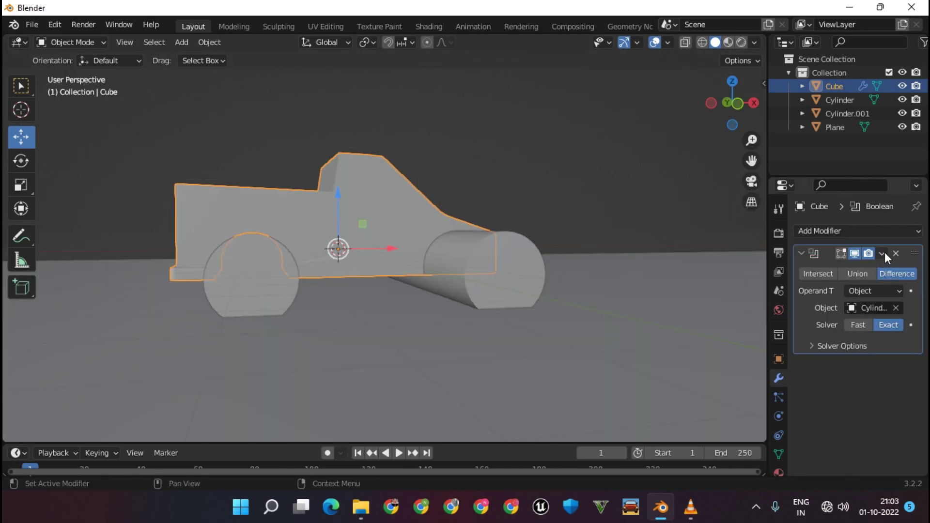
Step: Apply the Boolean cut to the body and delete the cutter cylinder
click(882, 253)
click(853, 265)
click(240, 269)
key(Delete)
mouse_move(365, 274)
middle_down()
mouse_move(661, 295)
mouse_move(580, 266)
middle_up()
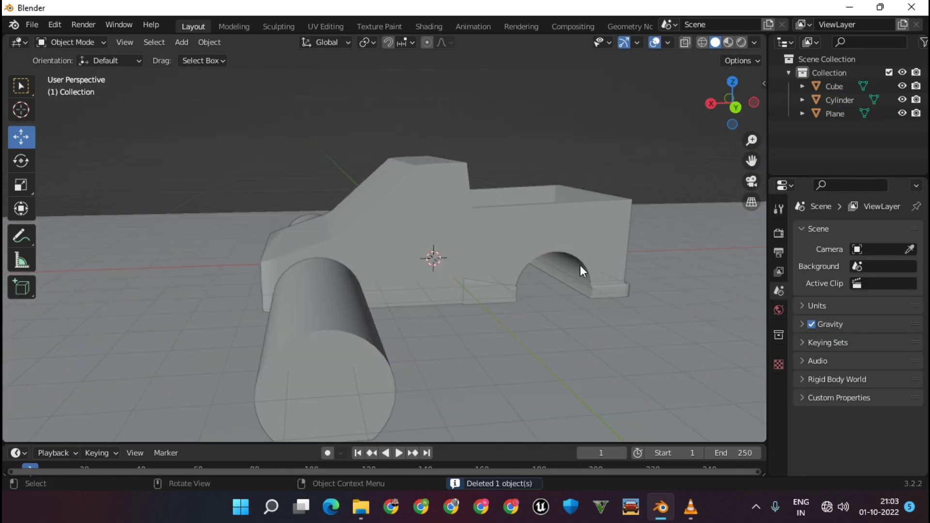
Step: Stretch the remaining cylinder along Y and Z and shift it along X
key(s)
key(y)
click(398, 295)
key(g)
key(x)
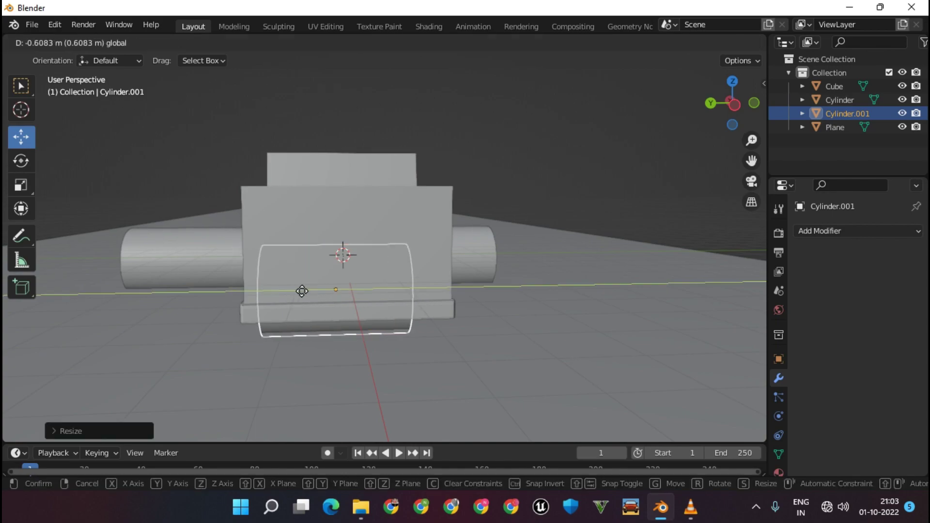
click(301, 291)
middle_drag(310, 289, 460, 320)
key(s)
key(z)
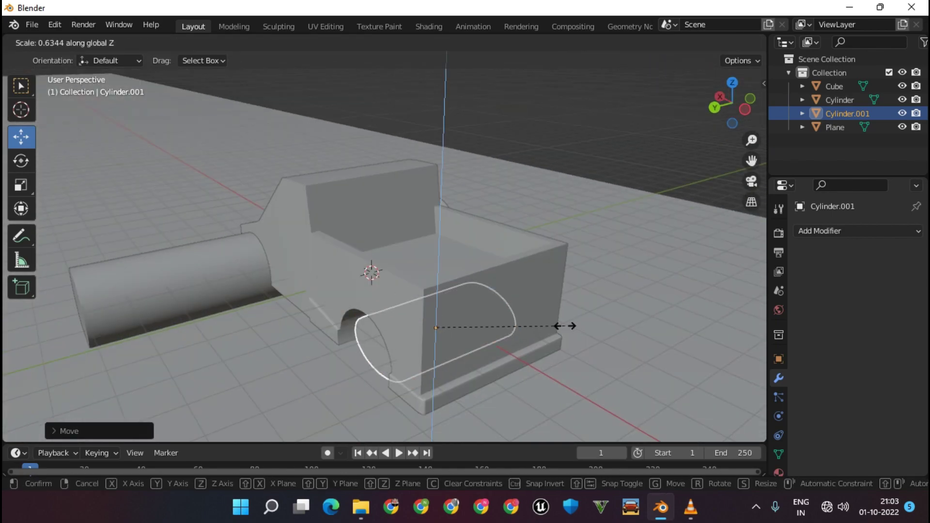
click(511, 325)
mouse_move(384, 345)
middle_down()
mouse_move(653, 321)
mouse_move(553, 293)
middle_up()
Step: Add a Boolean modifier to the truck body targeting the long cylinder and apply it
click(653, 321)
click(557, 278)
click(820, 231)
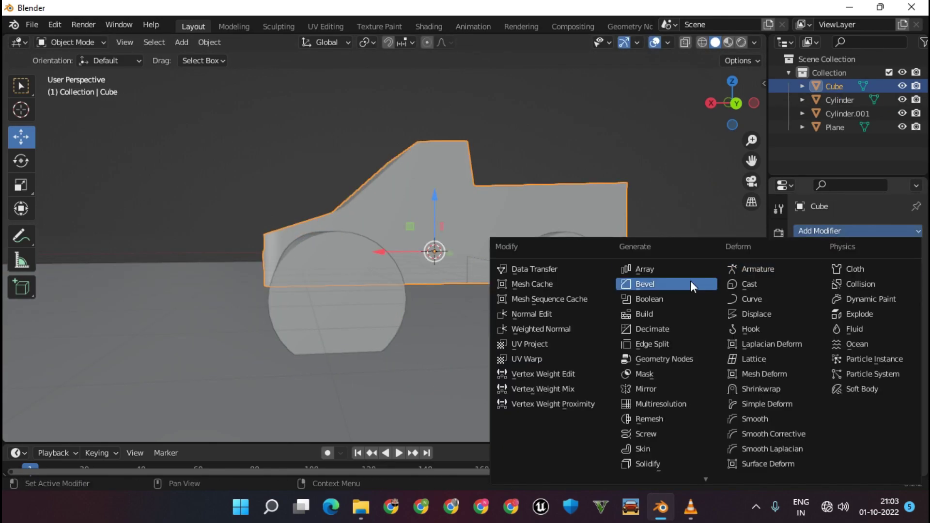
click(683, 282)
click(374, 276)
mouse_move(373, 276)
middle_down()
mouse_move(443, 294)
mouse_move(417, 281)
mouse_move(380, 304)
mouse_move(411, 319)
mouse_move(896, 309)
middle_up()
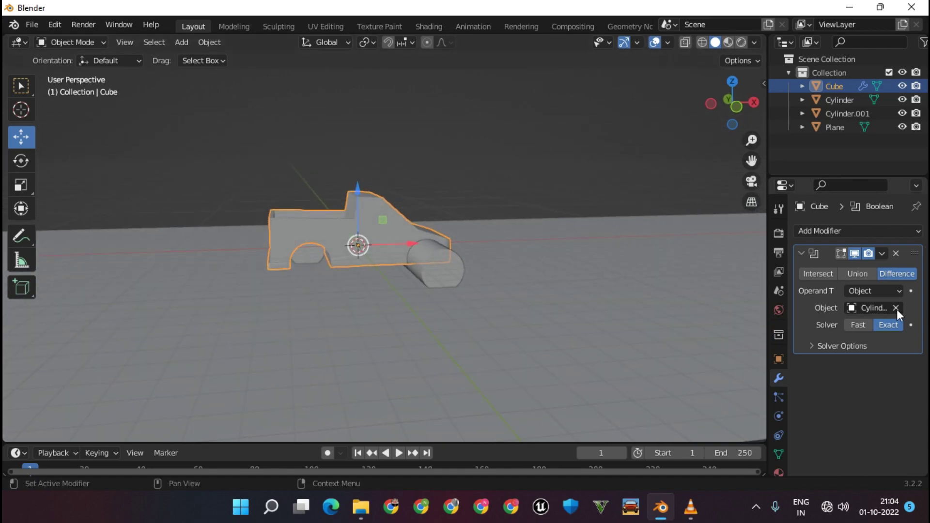
click(443, 272)
scroll(542, 252, up, 2)
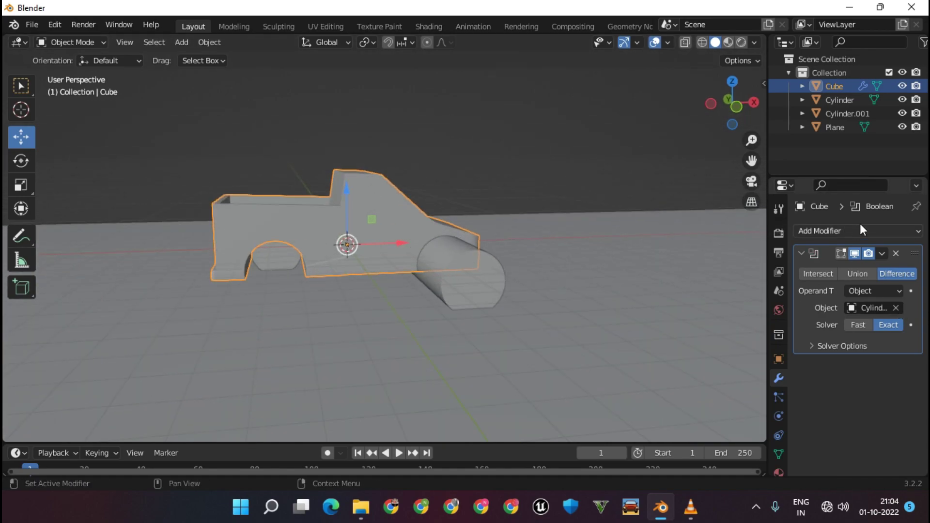
click(881, 253)
Step: Delete the cylinder, undo that deletion, and select the truck body
click(824, 267)
click(449, 282)
key(Delete)
key(ctrl+z)
middle_drag(527, 268, 566, 280)
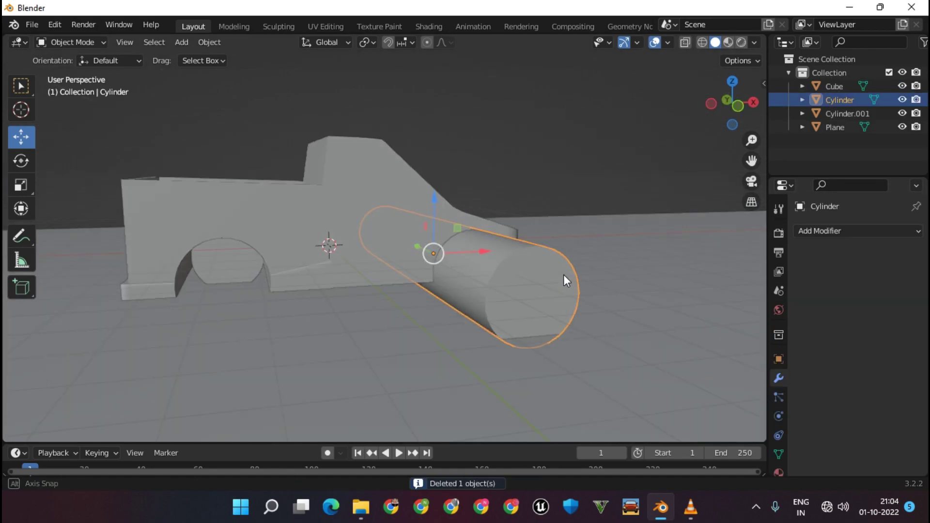
click(476, 269)
middle_drag(523, 242, 597, 295)
Step: Rescale the truck body, undoing and redoing to keep the wheel-arch cut
key(s)
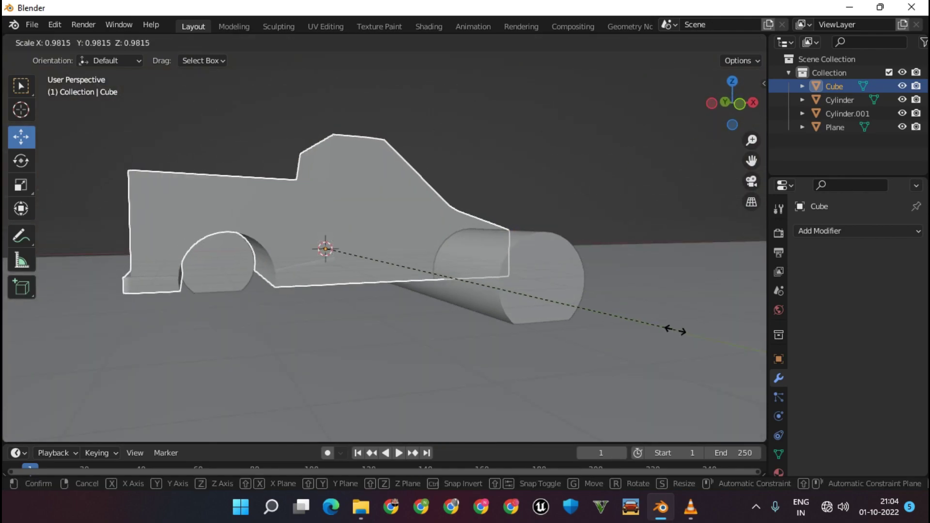
right_click(676, 331)
middle_drag(676, 331, 630, 326)
key(s)
click(640, 333)
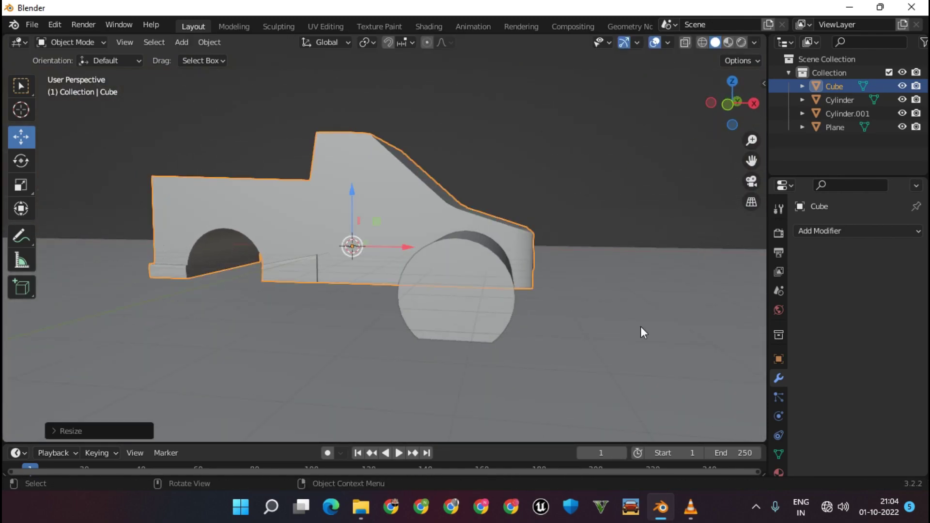
key(ctrl+z)
key(ctrl+shift+z)
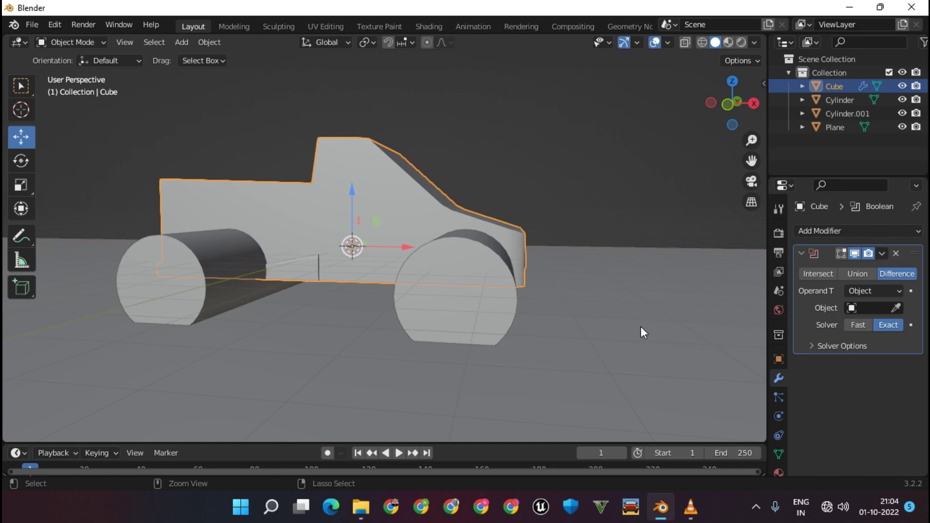
key(ctrl+z)
key(ctrl+shift+z)
key(ctrl+shift+z)
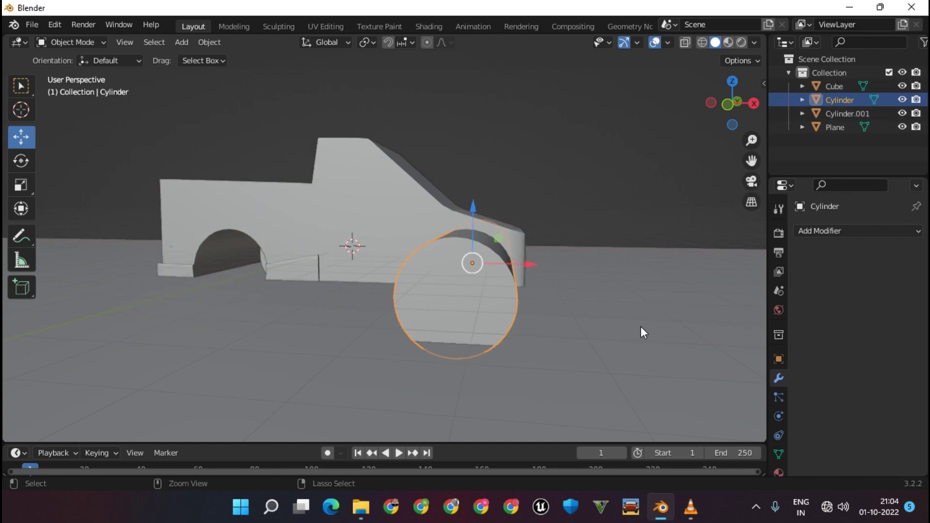
key(ctrl+shift+z)
key(s)
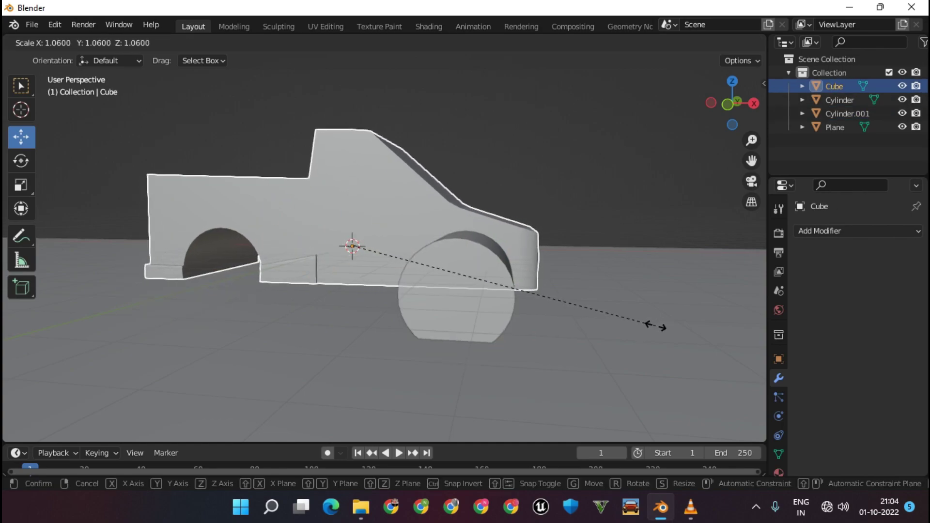
click(669, 330)
Step: Add another Boolean modifier cutting with the cylinder and apply it with Ctrl+A
click(852, 232)
click(684, 310)
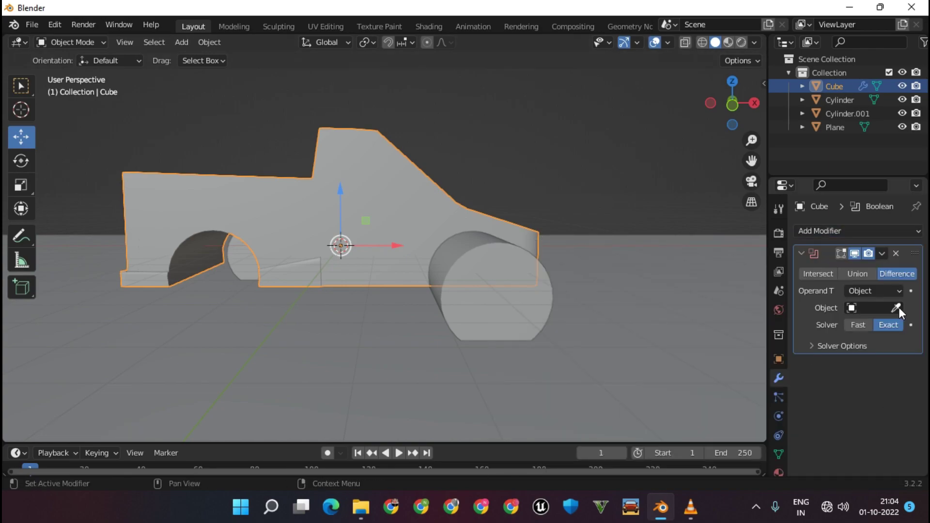
click(899, 307)
click(484, 279)
middle_drag(484, 278, 581, 277)
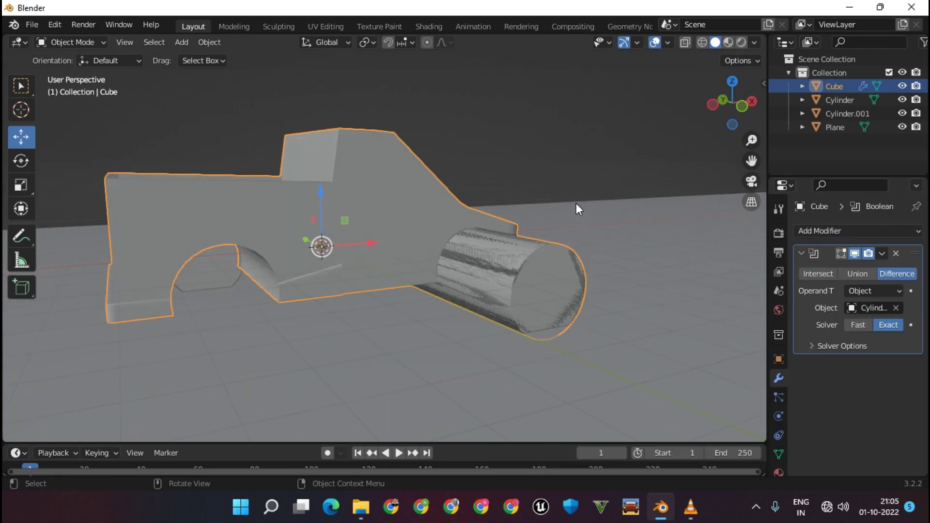
key(ctrl+a)
Step: Delete the cylinder and the truck body, then undo both deletions
click(533, 261)
key(Delete)
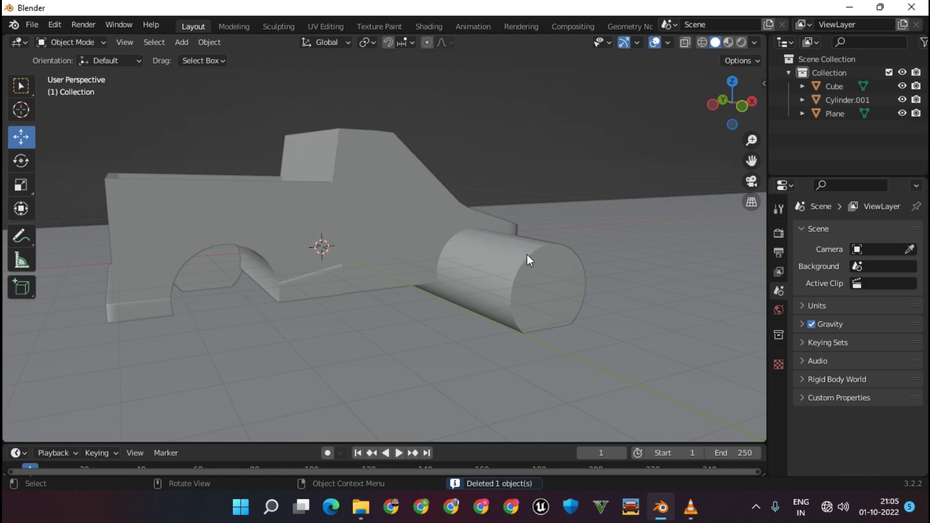
click(527, 254)
key(Delete)
key(ctrl+z)
key(ctrl+z)
key(ctrl+z)
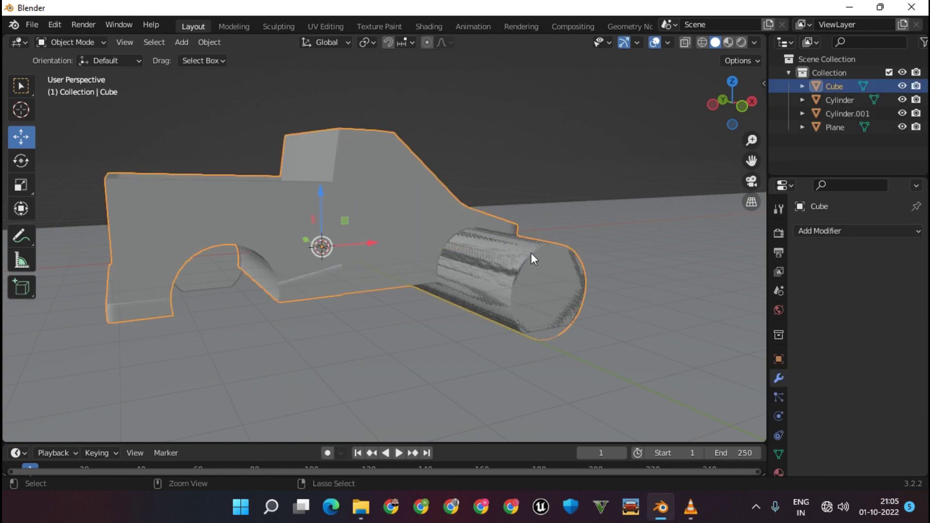
key(ctrl+z)
click(533, 254)
mouse_move(533, 254)
middle_down()
mouse_move(462, 214)
mouse_move(483, 219)
middle_up()
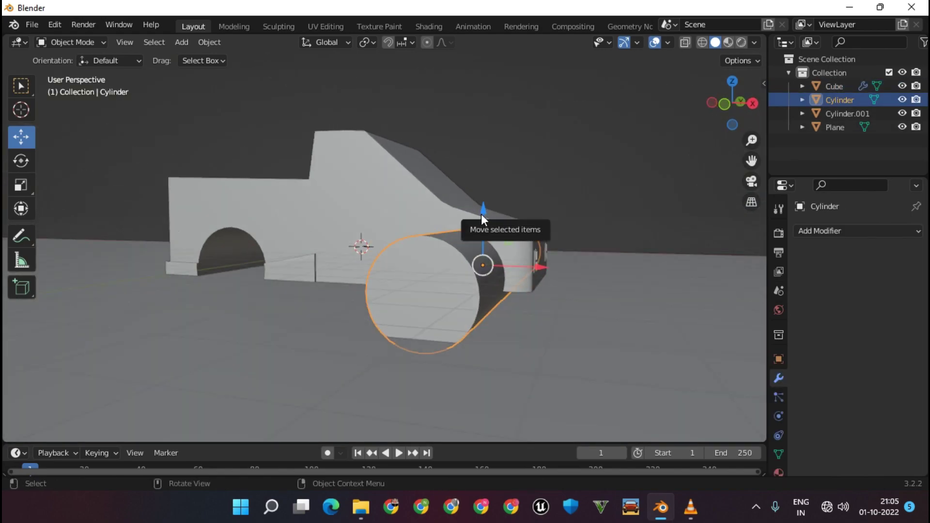
Step: Switch the body's Boolean operand to the Collection as cutter and apply it
click(577, 314)
click(387, 202)
click(897, 308)
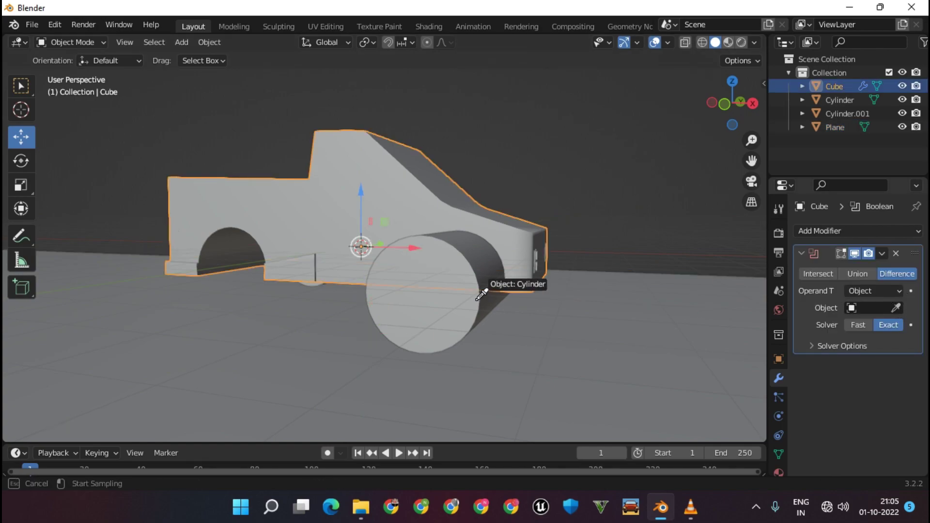
click(481, 293)
click(869, 290)
click(862, 321)
mouse_move(727, 271)
middle_down()
mouse_move(652, 232)
mouse_move(672, 257)
middle_up()
click(872, 308)
click(871, 327)
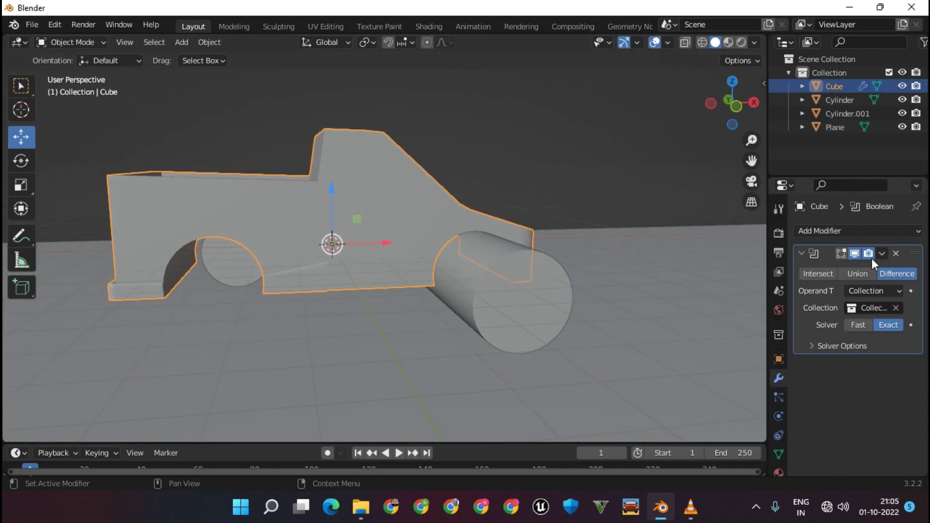
key(ctrl+a)
Step: Delete a cylinder, then scale the remaining one thin along Y beside the truck
click(562, 271)
key(Delete)
mouse_move(594, 268)
middle_down()
mouse_move(576, 254)
mouse_move(582, 281)
middle_up()
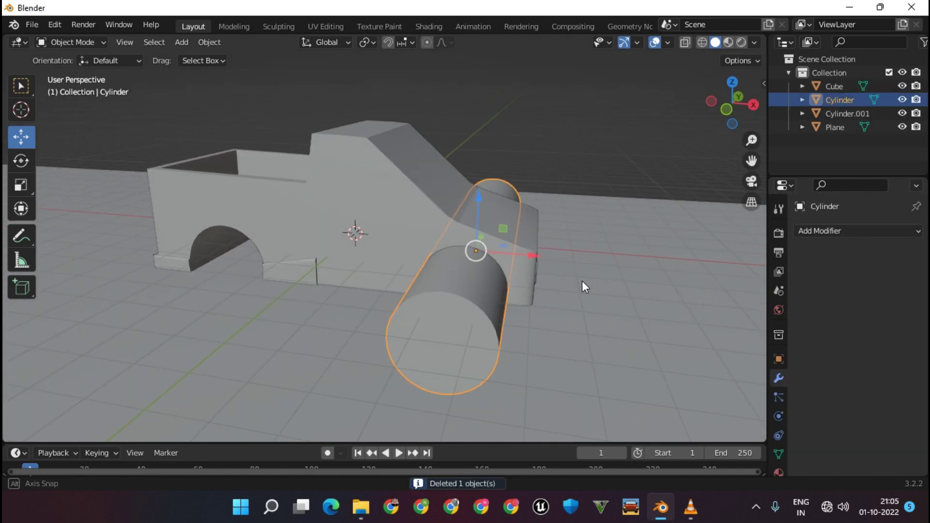
key(s)
key(y)
click(498, 277)
middle_drag(498, 277, 455, 270)
drag(595, 315, 632, 313)
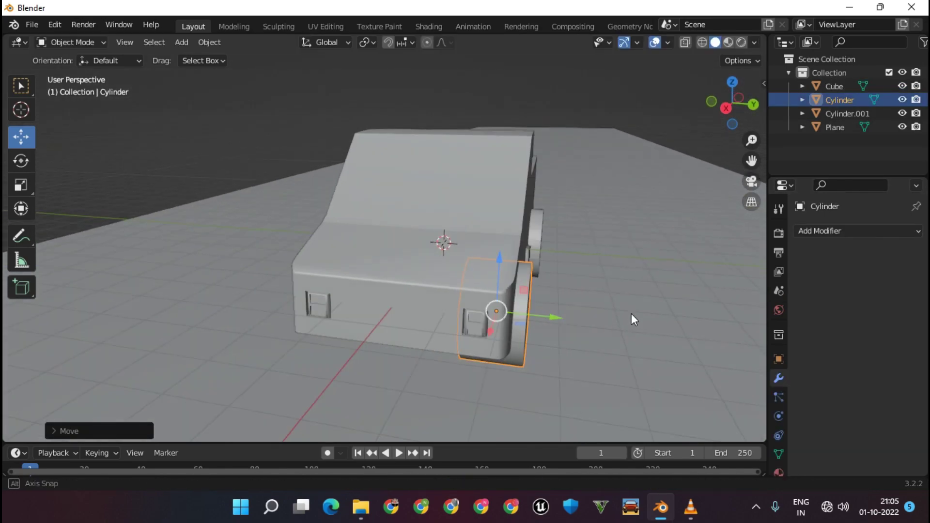
mouse_move(632, 313)
middle_down()
mouse_move(687, 330)
mouse_move(615, 321)
mouse_move(617, 330)
middle_up()
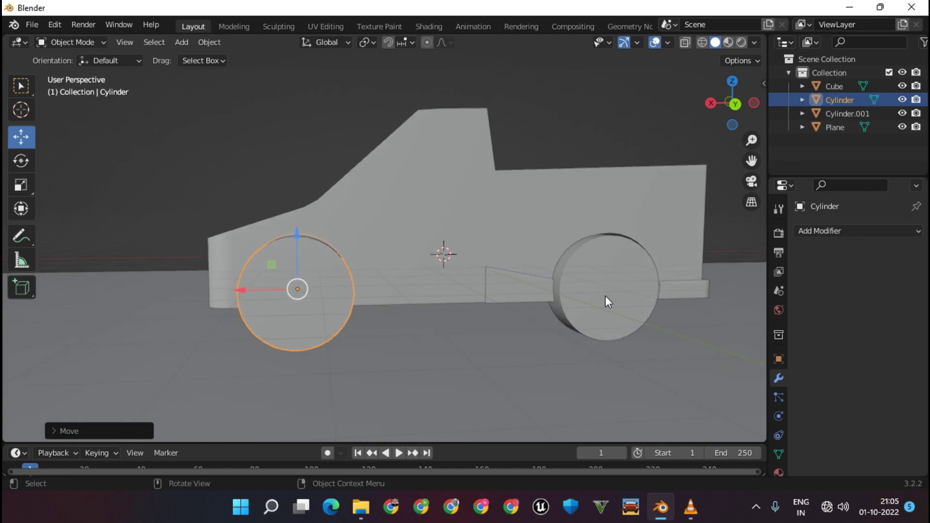
Step: Delete the Cylinder.001 wheel and select the remaining cylinder
shift+click(621, 326)
key(Delete)
click(363, 310)
mouse_move(380, 315)
middle_down()
mouse_move(521, 249)
mouse_move(650, 313)
mouse_move(523, 268)
mouse_move(377, 423)
mouse_move(437, 316)
mouse_move(483, 396)
middle_up()
Step: Restore the ground plane and add a loop cut along the body's lower edge
key(Delete)
key(ctrl+z)
key(ctrl+z)
key(ctrl+z)
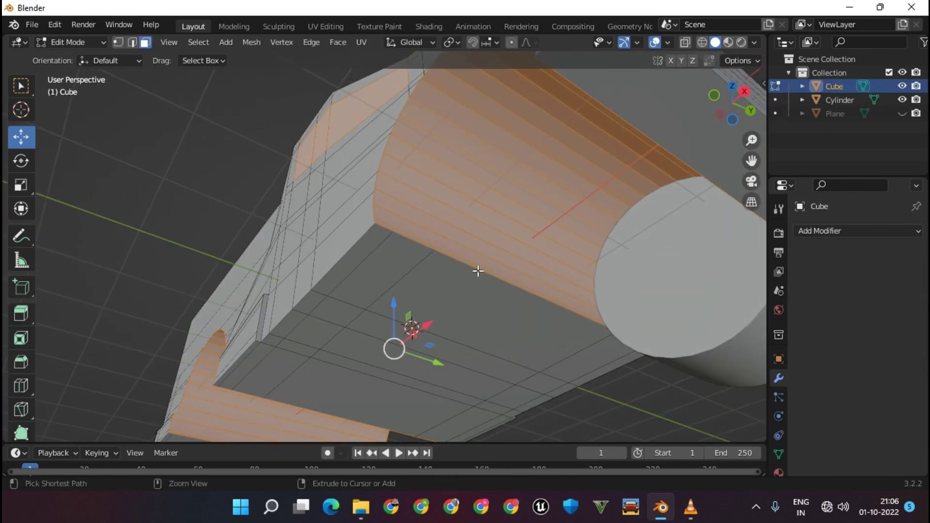
key(ctrl+r)
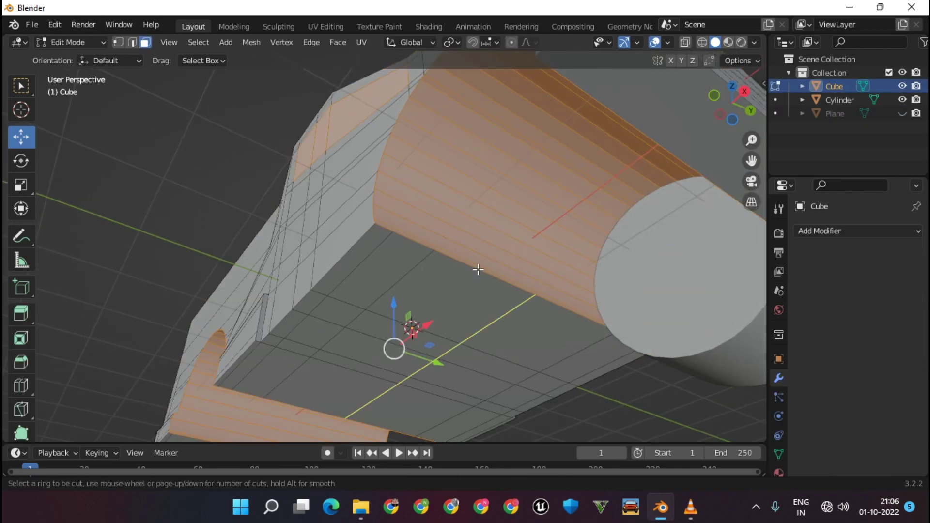
click(461, 255)
click(353, 280)
alt+click(423, 239)
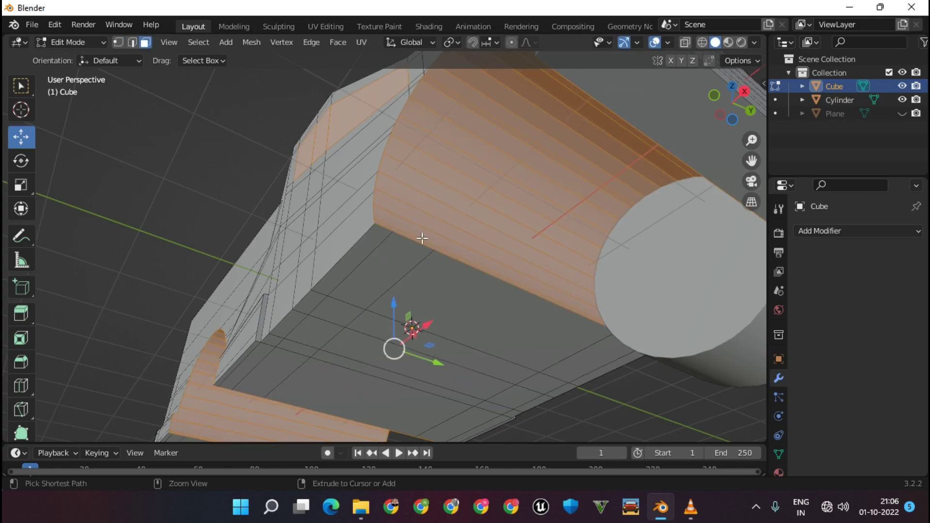
key(ctrl+r)
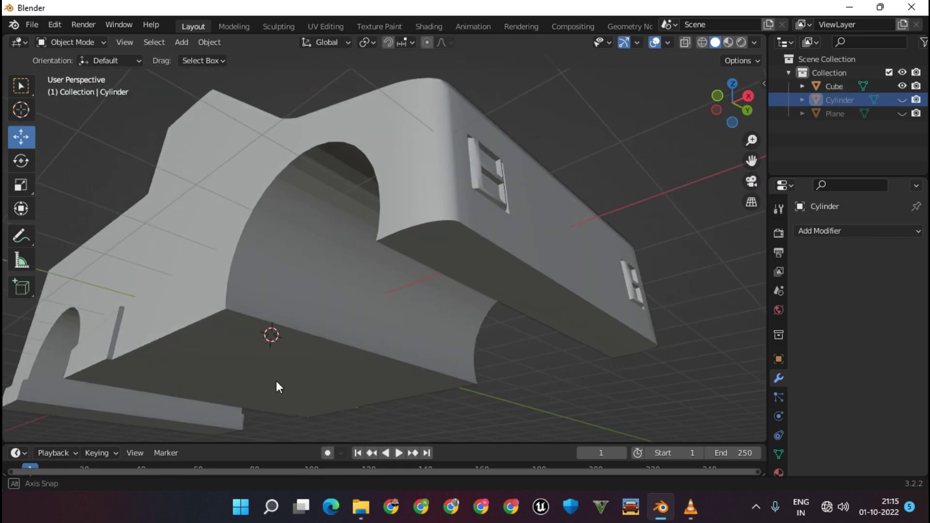
Step: Edit the truck body's mesh and select the face strip below the wheel arch
click(395, 351)
key(Tab)
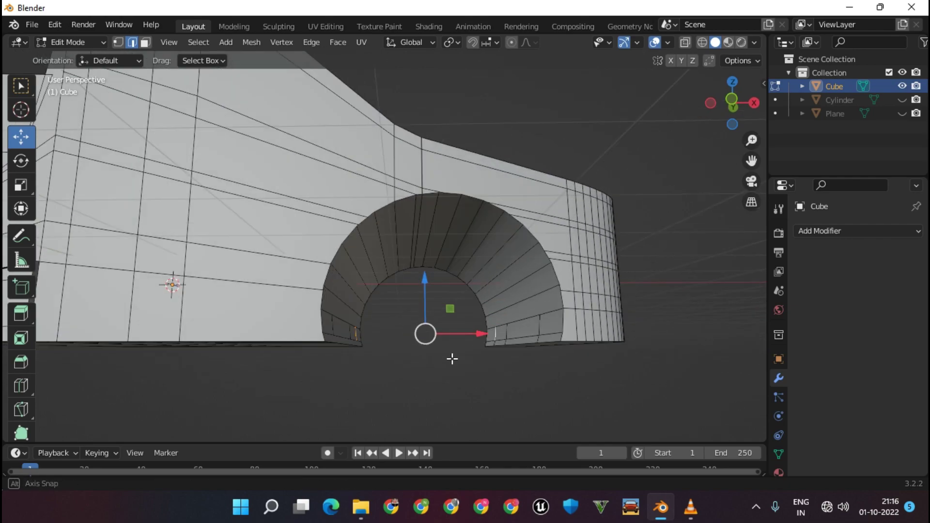
middle_drag(407, 359, 469, 341)
click(469, 340)
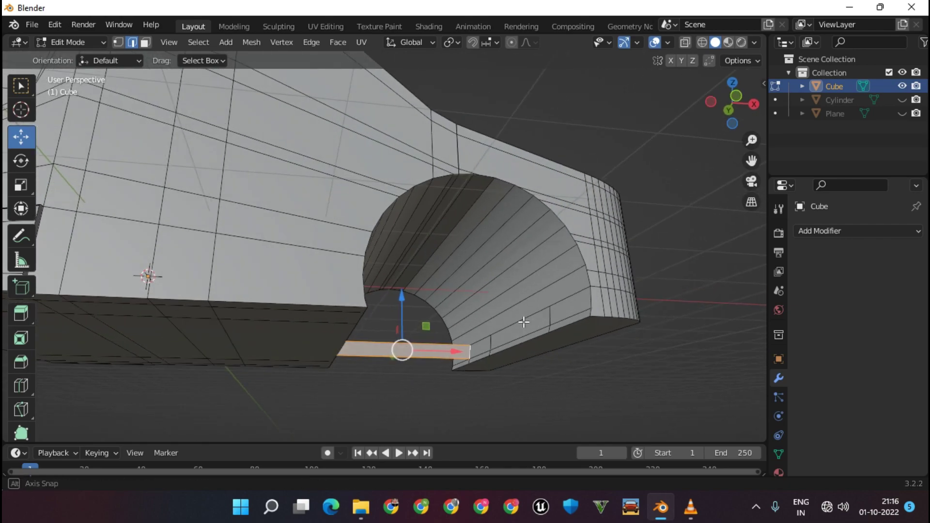
mouse_move(522, 320)
middle_down()
mouse_move(324, 351)
mouse_move(345, 236)
middle_up()
shift+click(323, 340)
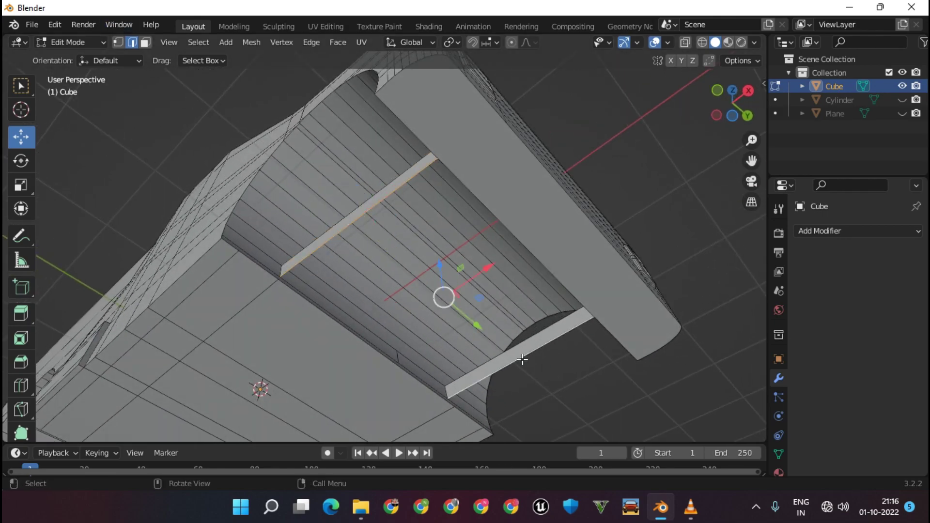
Step: Try moving the face strip, cancel, and re-enter Edit Mode after a low-angle check
mouse_move(522, 359)
middle_down()
mouse_move(533, 409)
mouse_move(414, 267)
mouse_move(406, 299)
middle_up()
key(g)
key(Escape)
key(Tab)
mouse_move(415, 213)
middle_down()
mouse_move(438, 265)
mouse_move(478, 211)
mouse_move(457, 287)
middle_up()
key(Tab)
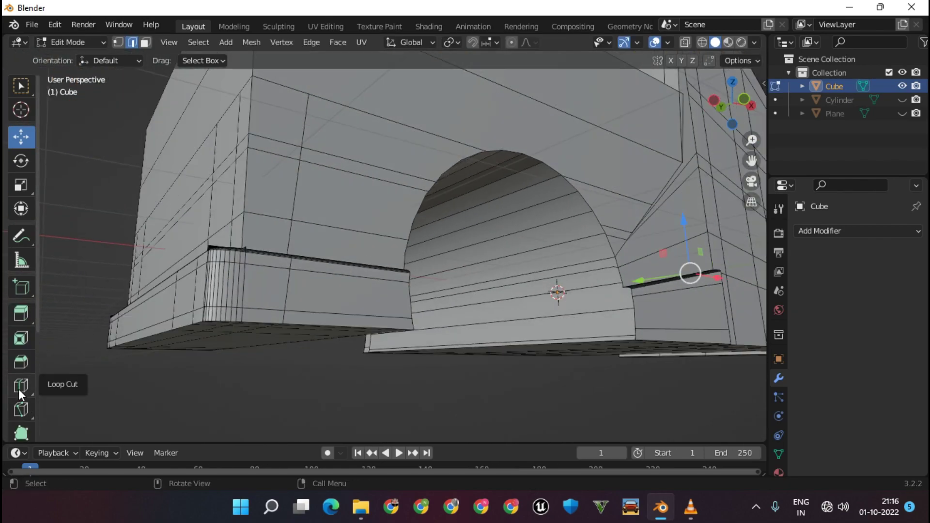
Step: Add a loop cut across the lower wheel-arch face, abandoning a first knife cut
click(20, 387)
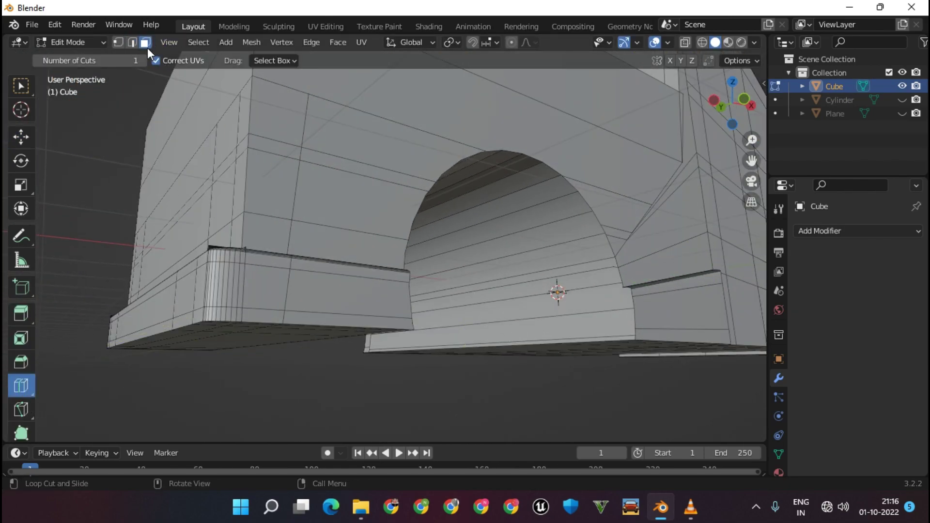
drag(499, 343, 513, 327)
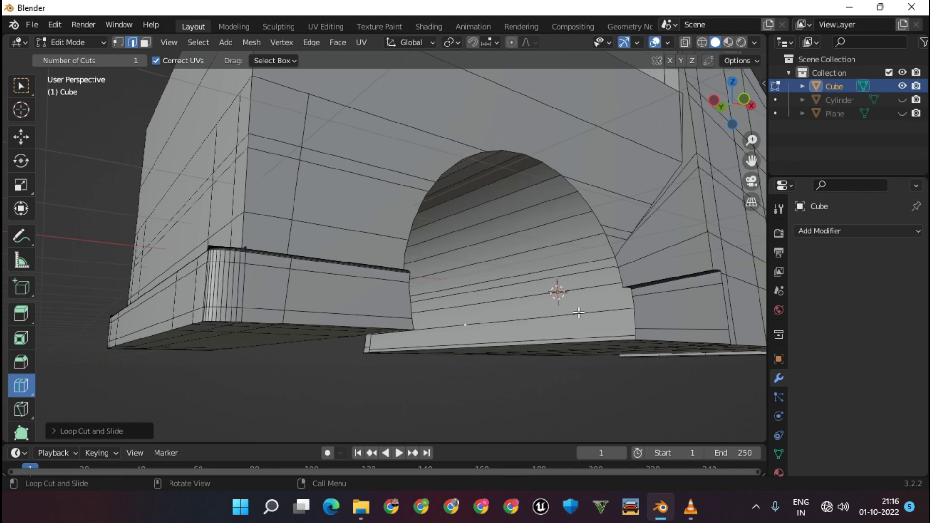
click(23, 412)
click(558, 339)
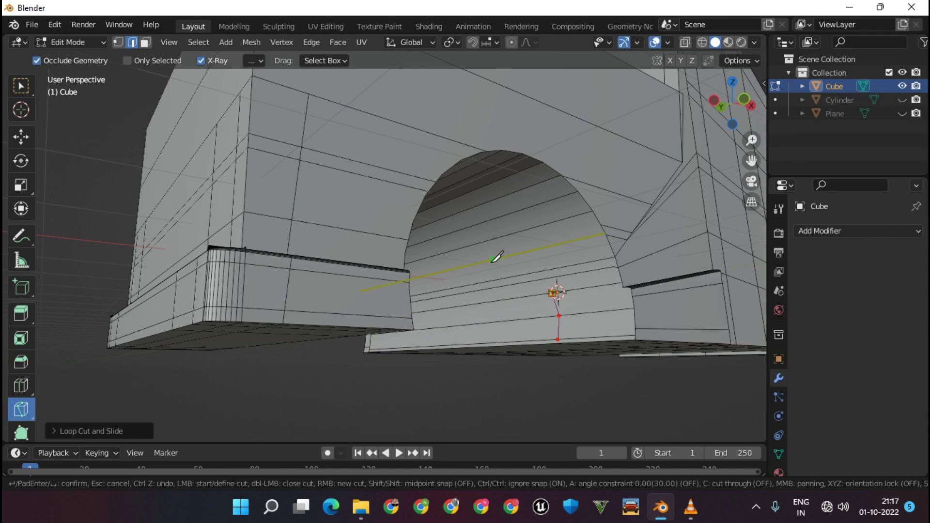
middle_drag(431, 293, 303, 316)
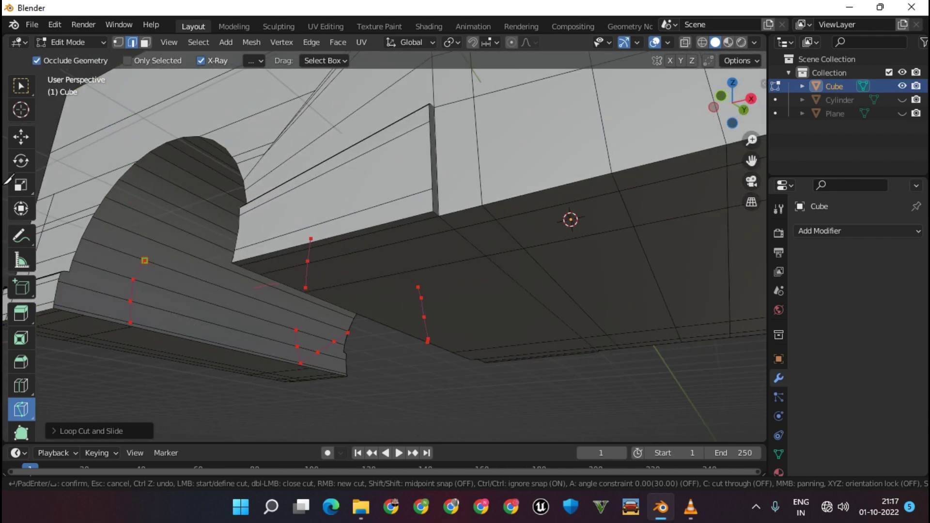
scroll(147, 161, down, 3)
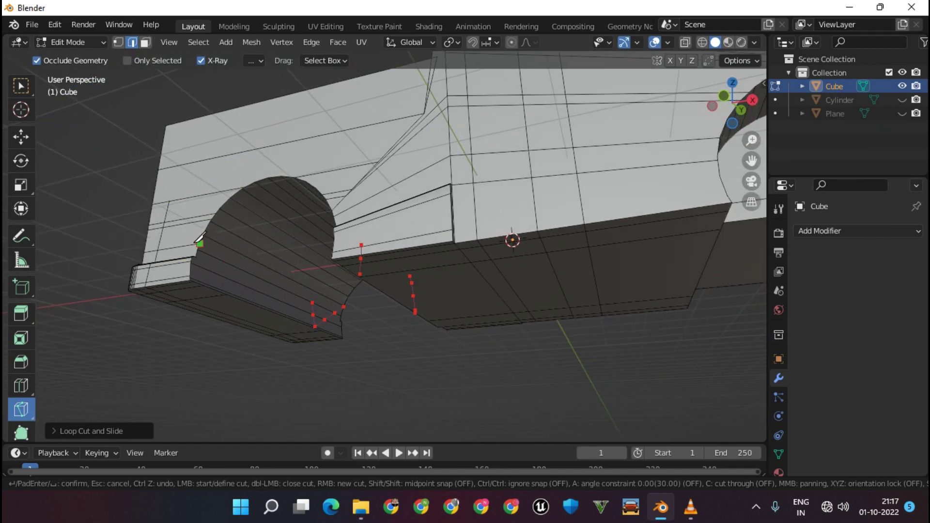
middle_drag(199, 239, 219, 289)
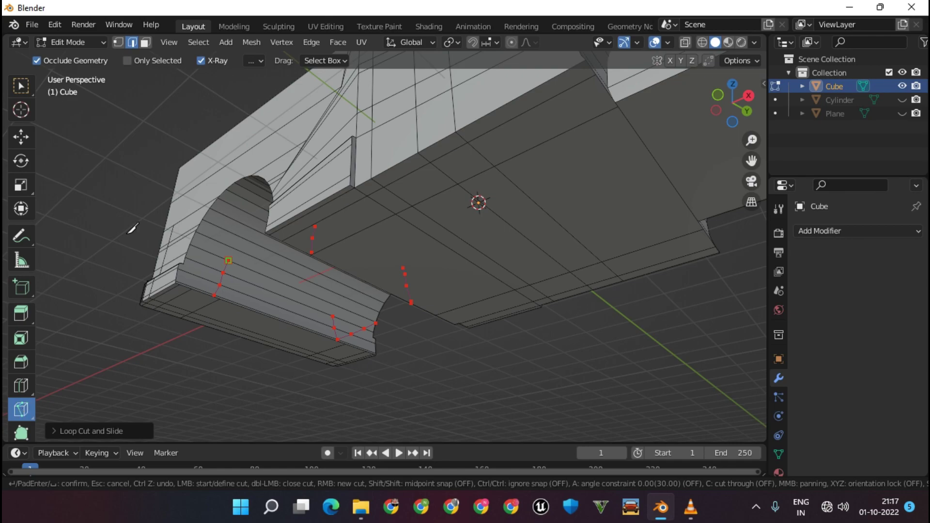
key(Escape)
Step: Knife-cut a new edge along the lower body near the front wheel arch
click(215, 297)
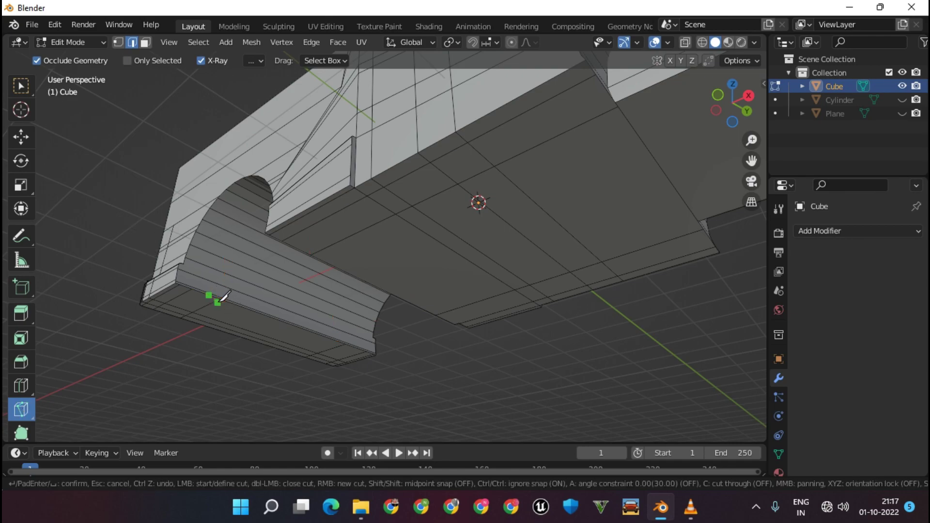
click(240, 250)
mouse_move(239, 250)
middle_down()
mouse_move(249, 253)
mouse_move(245, 241)
mouse_move(267, 278)
middle_up()
mouse_move(342, 335)
middle_down()
mouse_move(407, 334)
mouse_move(433, 316)
middle_up()
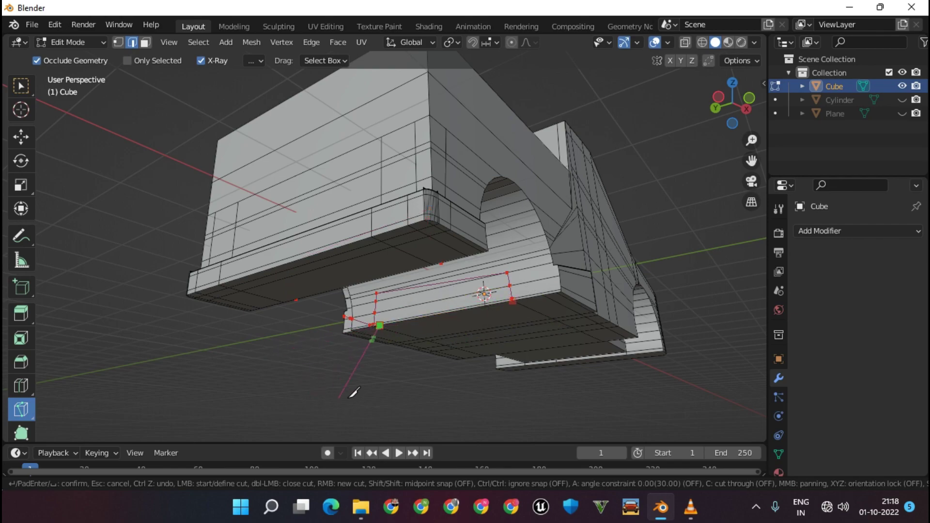
mouse_move(426, 374)
middle_down()
mouse_move(142, 246)
mouse_move(376, 299)
mouse_move(372, 316)
middle_up()
key(Return)
Step: Select the arch edge loop and raise it slightly along Z
key(shift+space)
key(g)
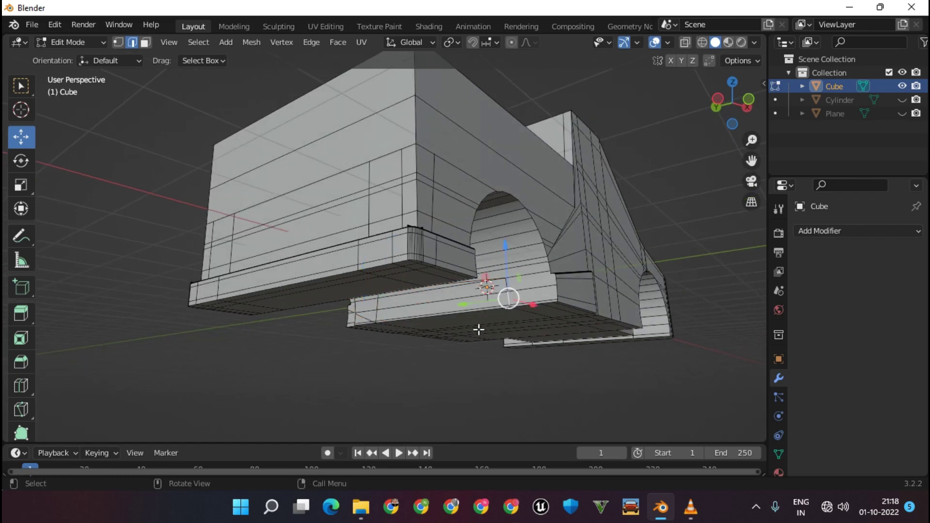
mouse_move(478, 330)
middle_down()
mouse_move(436, 311)
mouse_move(247, 297)
mouse_move(393, 332)
mouse_move(515, 315)
mouse_move(223, 305)
middle_up()
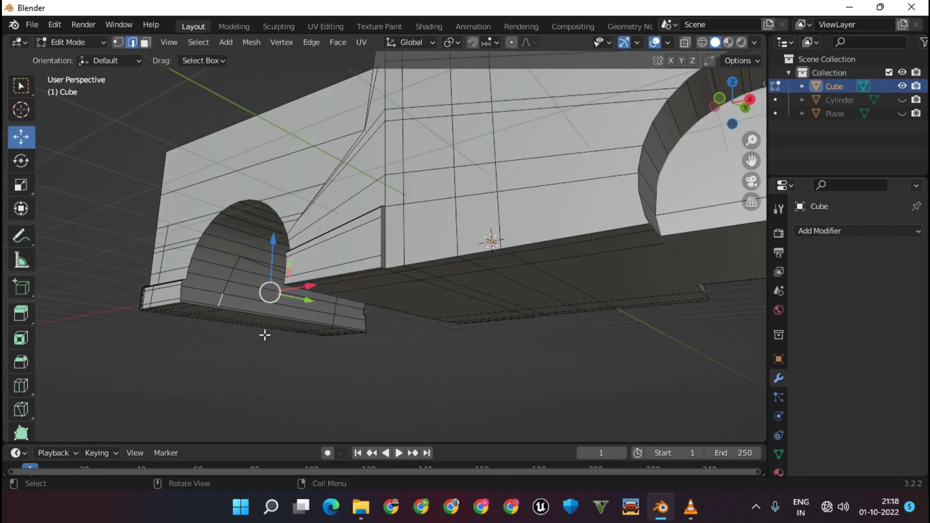
mouse_move(264, 335)
middle_down()
mouse_move(378, 317)
mouse_move(213, 100)
middle_up()
click(378, 318)
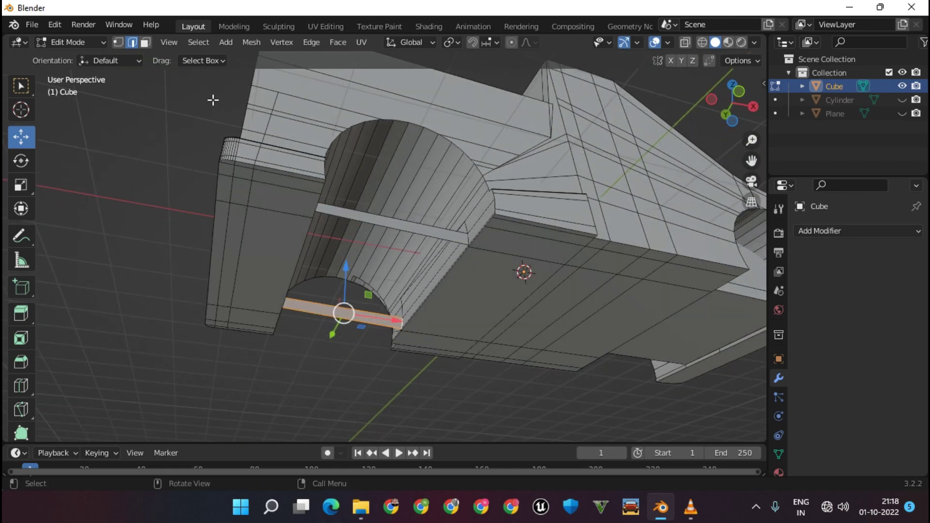
shift+click(342, 326)
middle_drag(370, 332, 364, 308)
key(g)
key(z)
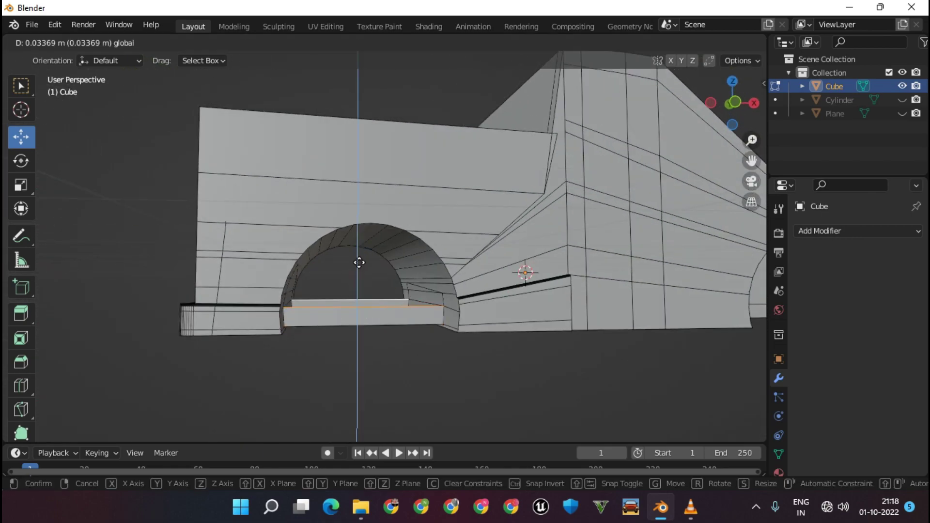
click(359, 263)
scroll(359, 273, down, 3)
Step: Back in Object Mode, unhide the Cylinder and Plane and resize the Cylinder
key(Tab)
mouse_move(359, 273)
middle_down()
mouse_move(495, 332)
mouse_move(546, 208)
mouse_move(478, 251)
middle_up()
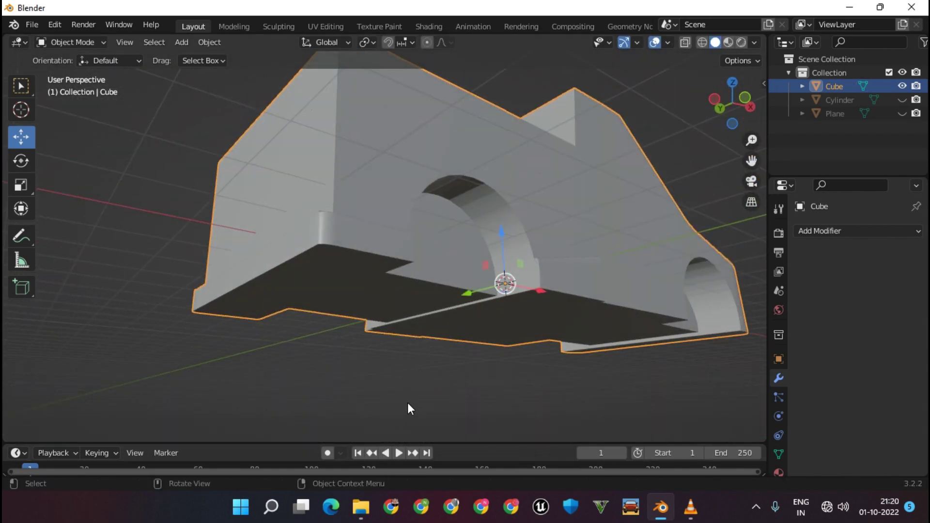
mouse_move(408, 404)
middle_down()
mouse_move(497, 335)
mouse_move(589, 356)
mouse_move(448, 343)
mouse_move(528, 300)
mouse_move(406, 318)
mouse_move(491, 316)
middle_up()
key(alt+h)
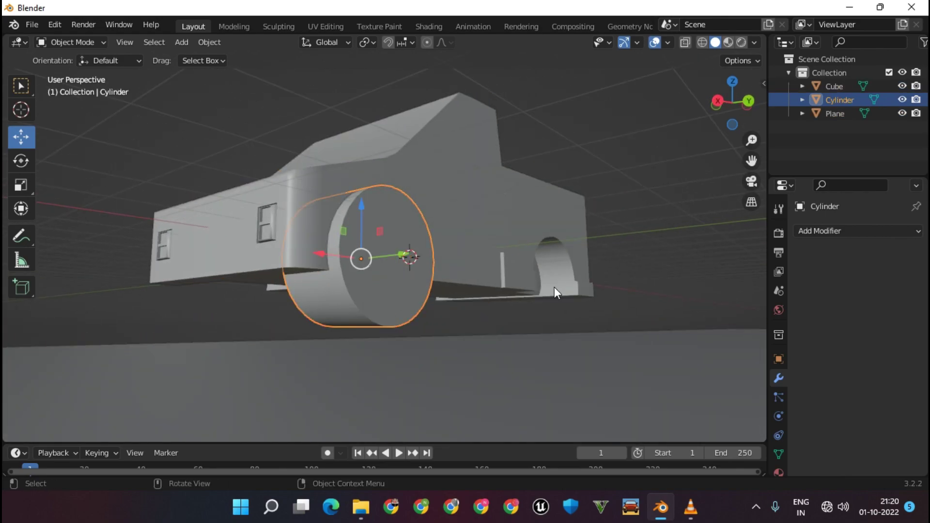
key(s)
click(528, 283)
mouse_move(528, 284)
middle_down()
mouse_move(461, 280)
mouse_move(576, 287)
mouse_move(462, 318)
middle_up()
Step: Flatten the Cylinder along Y into a thin wheel at the car's side
key(s)
key(y)
click(541, 284)
drag(462, 318, 478, 315)
mouse_move(477, 318)
middle_down()
mouse_move(529, 285)
mouse_move(515, 289)
mouse_move(511, 306)
middle_up()
key(s)
key(y)
click(494, 290)
Step: Hide the Plane and put the Cylinder wheel into Edit Mode
click(533, 384)
key(h)
mouse_move(530, 385)
middle_down()
mouse_move(255, 329)
mouse_move(409, 336)
middle_up()
click(410, 336)
key(Tab)
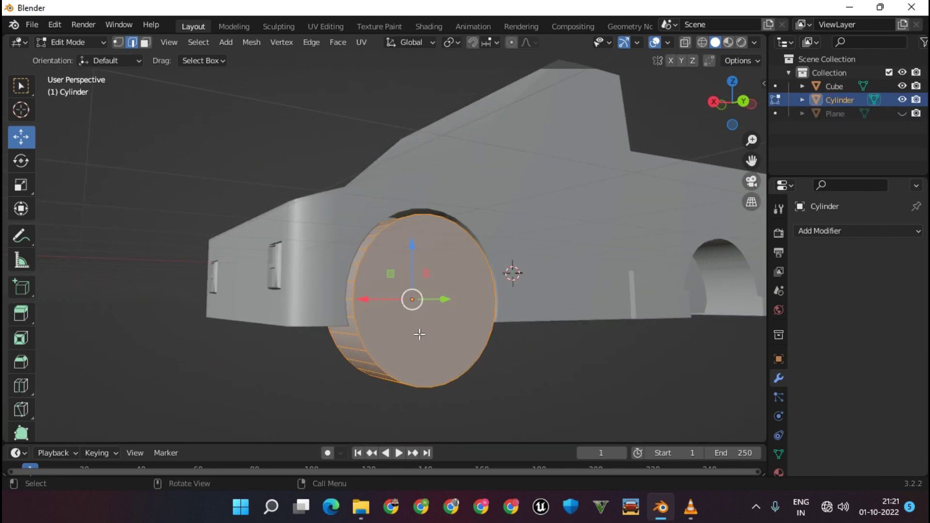
Step: Bevel the wheel's rim edges to a wider, smoother profile
key(i)
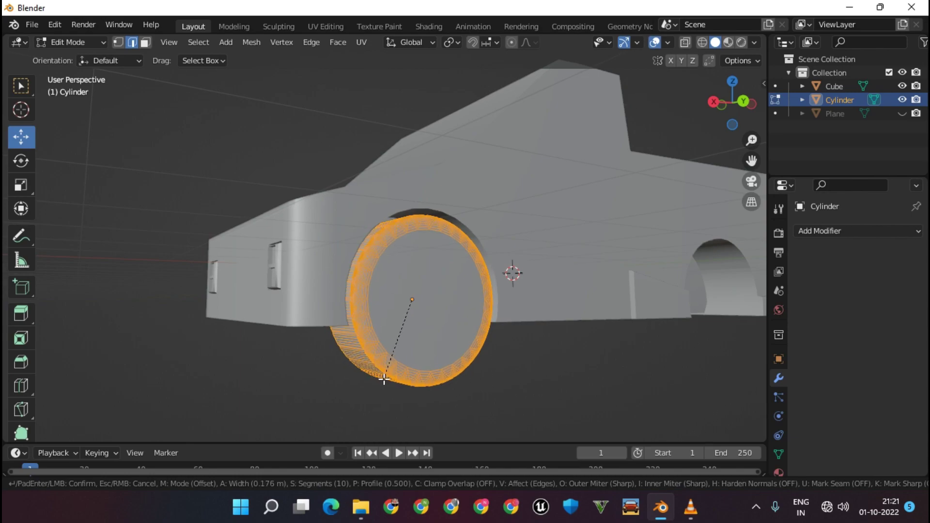
click(388, 377)
key(Tab)
scroll(388, 377, up, 1)
key(Tab)
key(Tab)
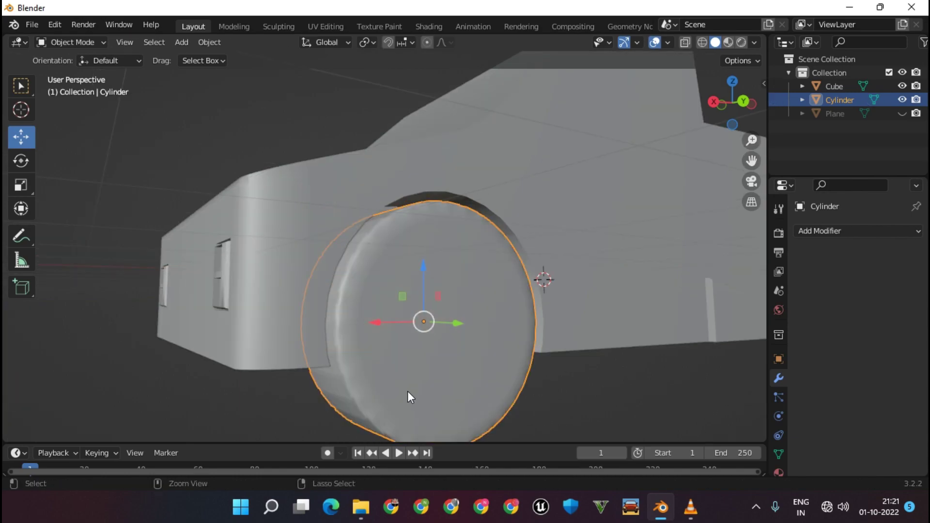
key(Tab)
key(i)
scroll(399, 409, up, 12)
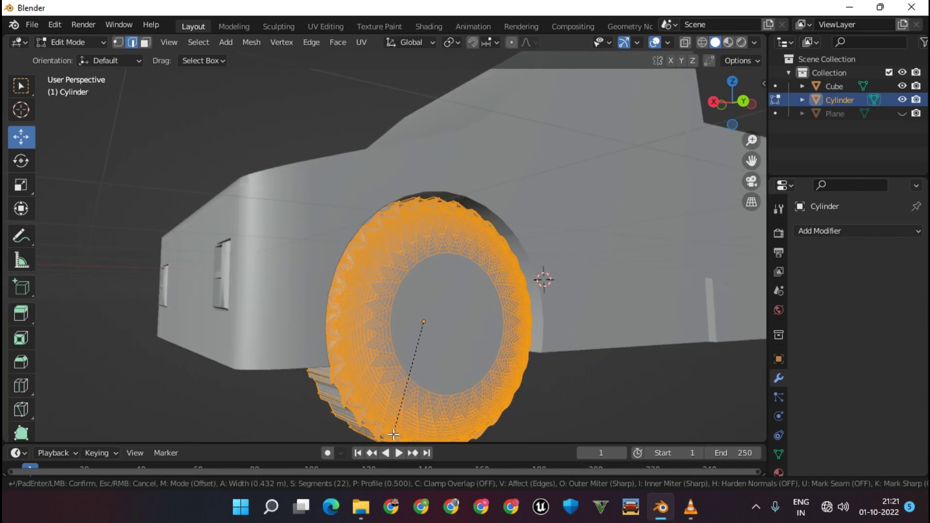
click(399, 417)
key(Tab)
middle_drag(426, 405, 530, 286)
key(Tab)
key(Tab)
middle_drag(368, 260, 446, 315)
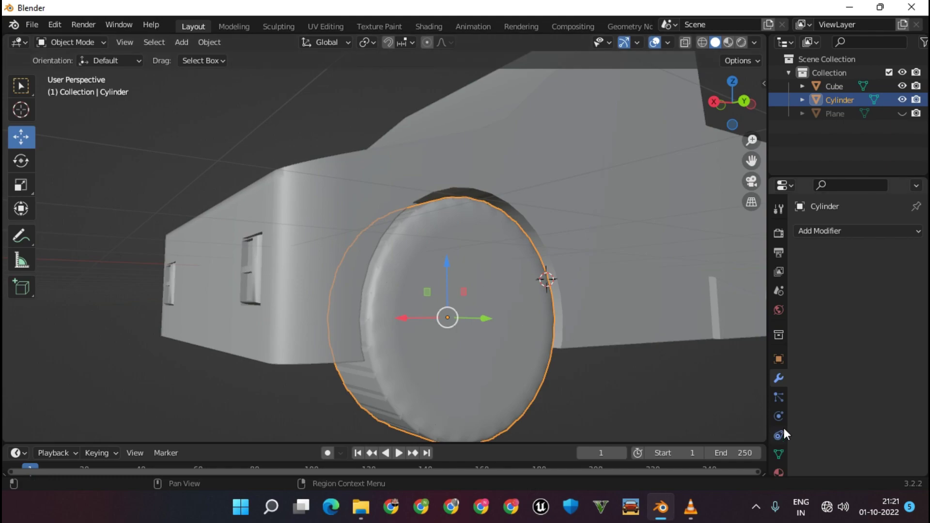
Step: Enable Auto Smooth at 30° under the wheel's Object Data Properties > Normals
click(779, 454)
scroll(806, 463, down, 3)
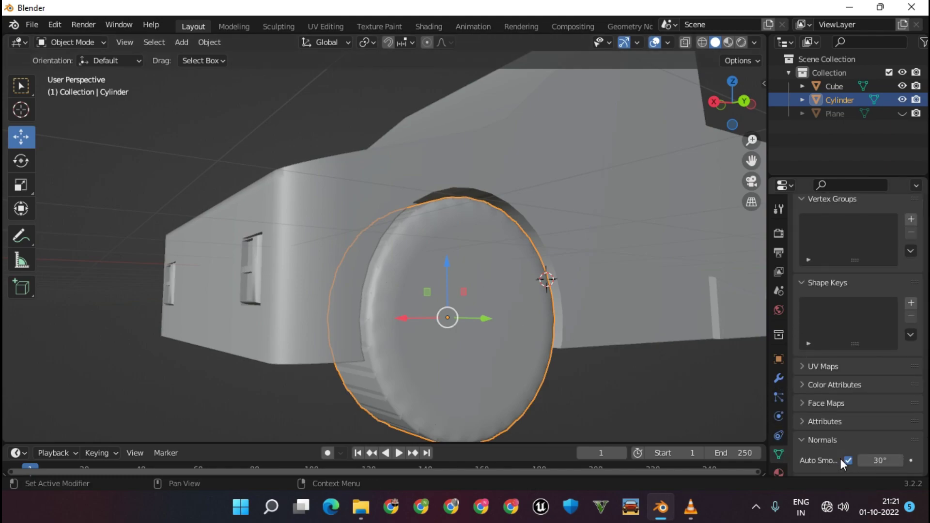
click(848, 461)
key(Tab)
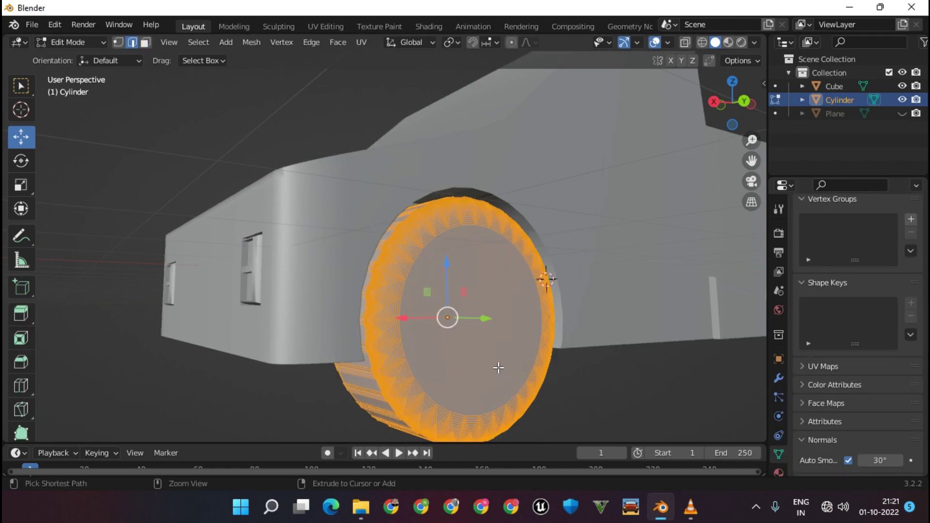
key(Tab)
key(Tab)
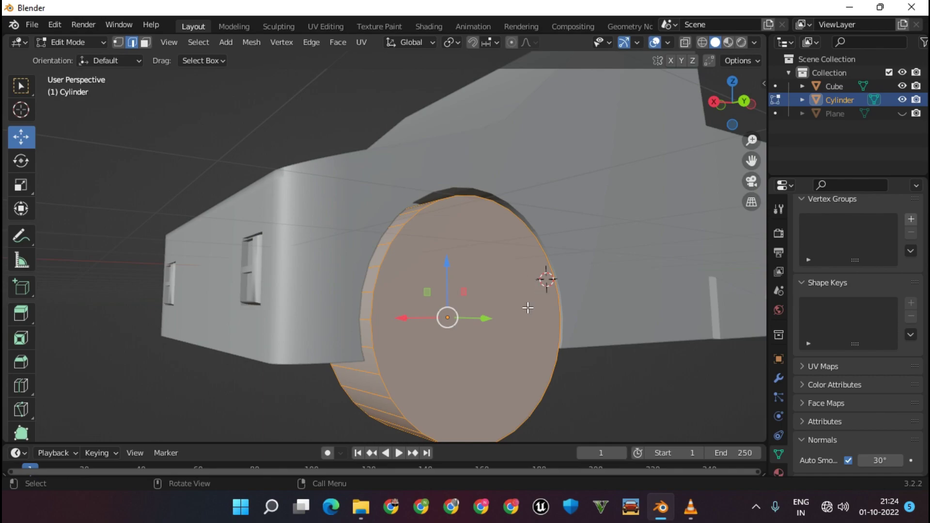
Step: Bevel the edges of the wheel's front cap face and its rim edge
click(438, 380)
key(ctrl+b)
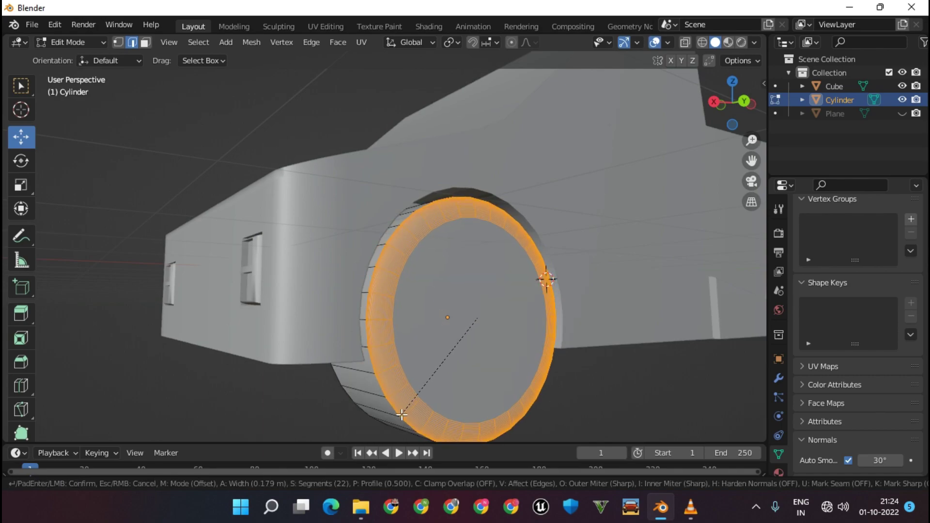
click(406, 405)
middle_drag(406, 405, 676, 359)
click(676, 359)
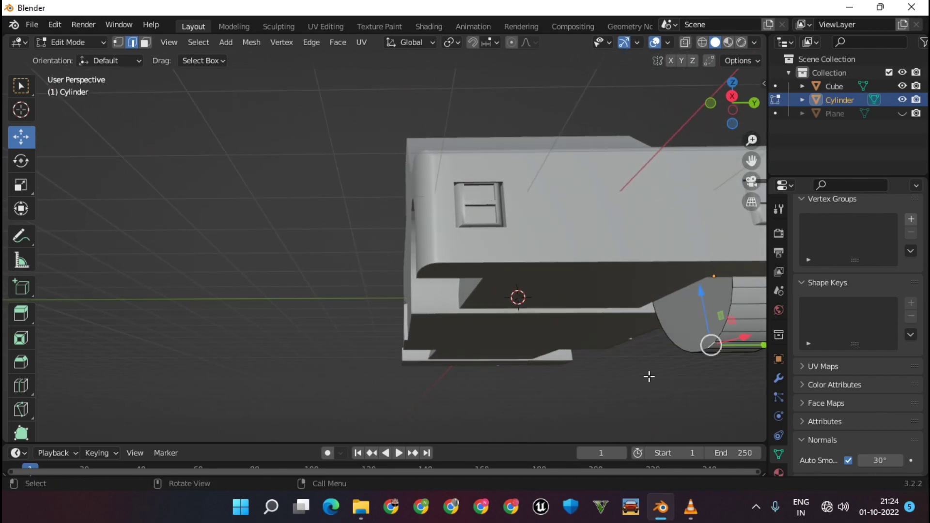
key(ctrl+b)
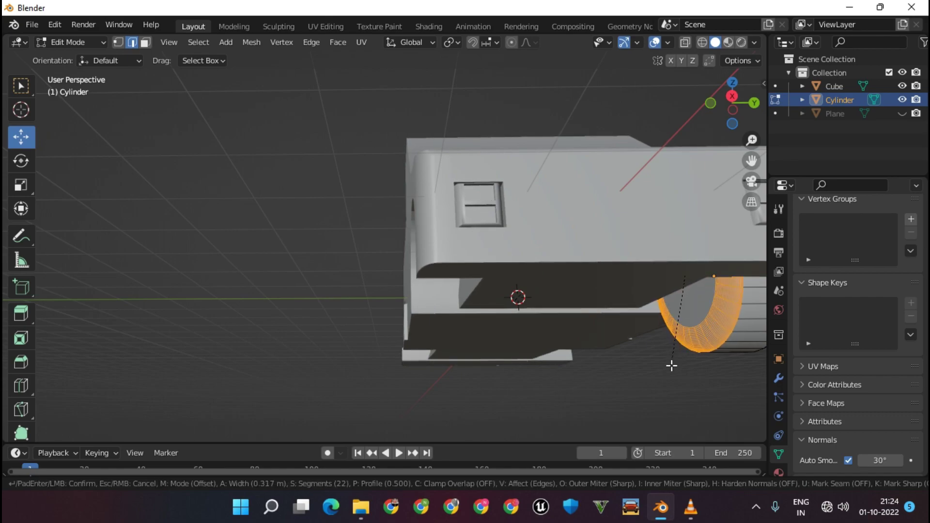
click(670, 365)
middle_drag(670, 365, 339, 242)
Step: Inset a smaller inner ring on the front cap face and push it along Y
click(145, 42)
click(571, 288)
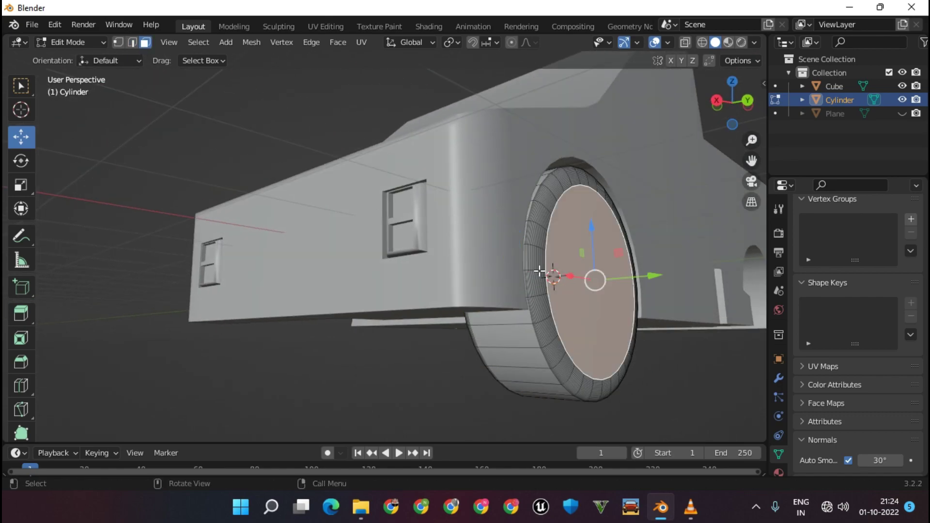
middle_drag(547, 253, 528, 271)
key(e)
key(s)
key(Escape)
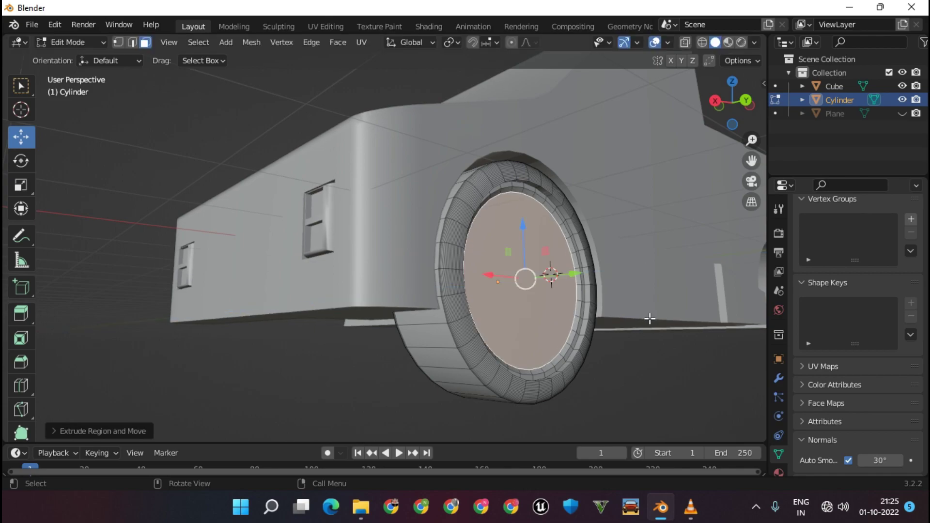
key(s)
click(649, 322)
key(g)
key(y)
click(552, 276)
Step: Extrude and scale the cap face into further recessed hubcap steps
middle_drag(551, 276, 574, 333)
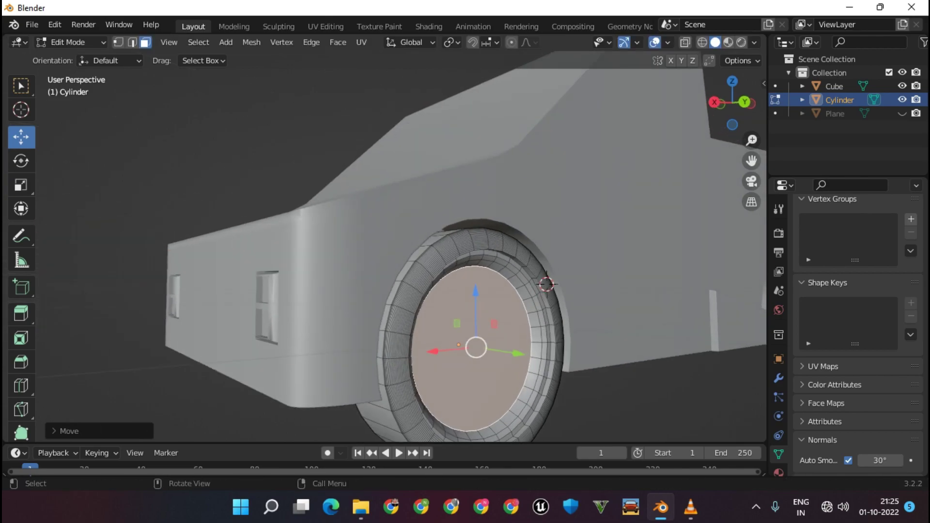
key(e)
click(573, 335)
key(s)
key(g)
key(z)
key(z)
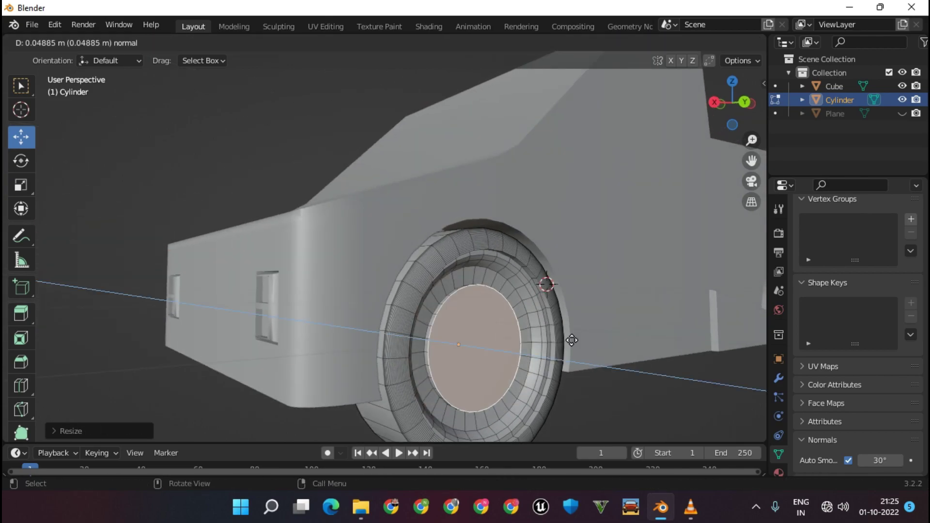
key(Escape)
key(e)
click(577, 353)
key(s)
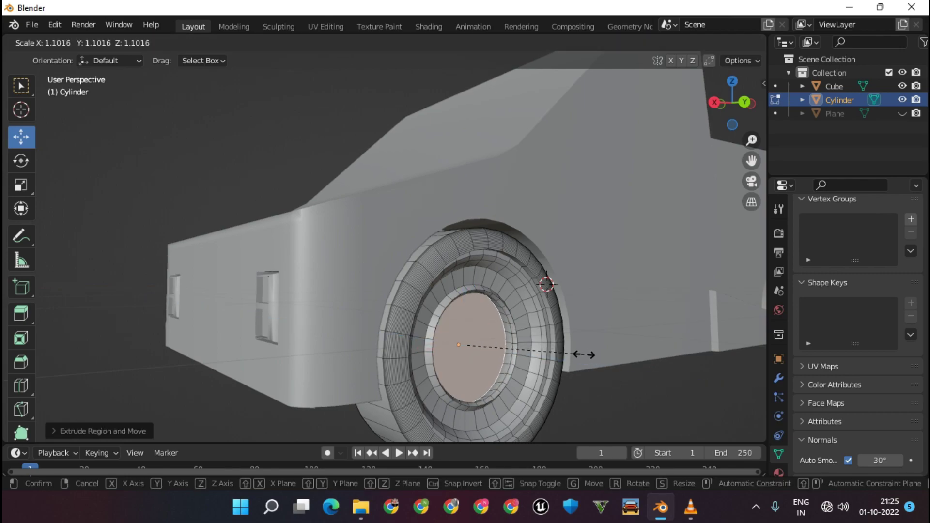
click(548, 357)
key(e)
key(s)
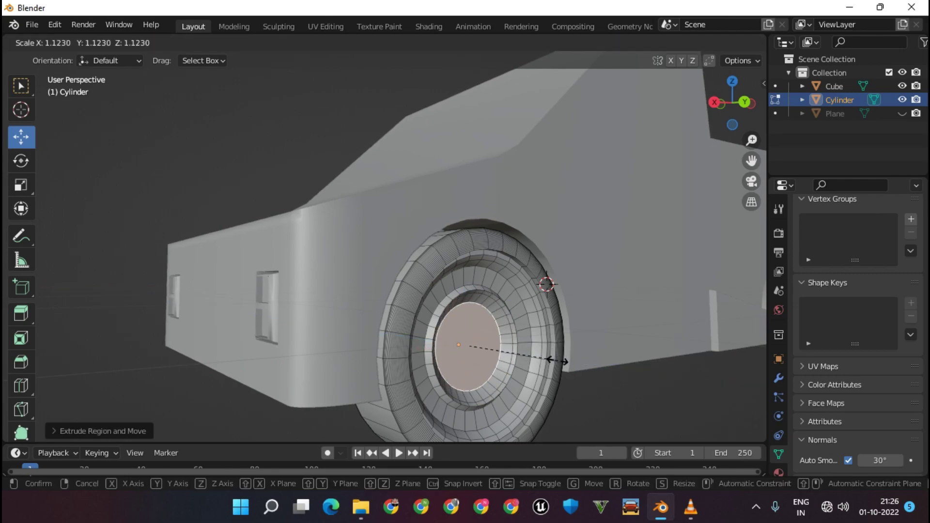
click(552, 359)
Step: Keep extruding and scaling concentric rings down to the final hub size
key(e)
click(567, 365)
key(s)
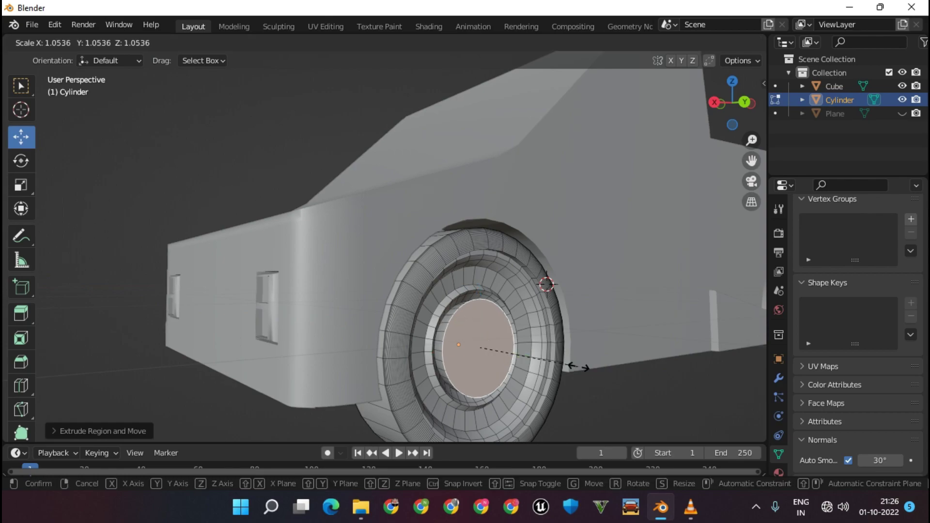
click(594, 371)
key(e)
key(s)
click(595, 377)
key(e)
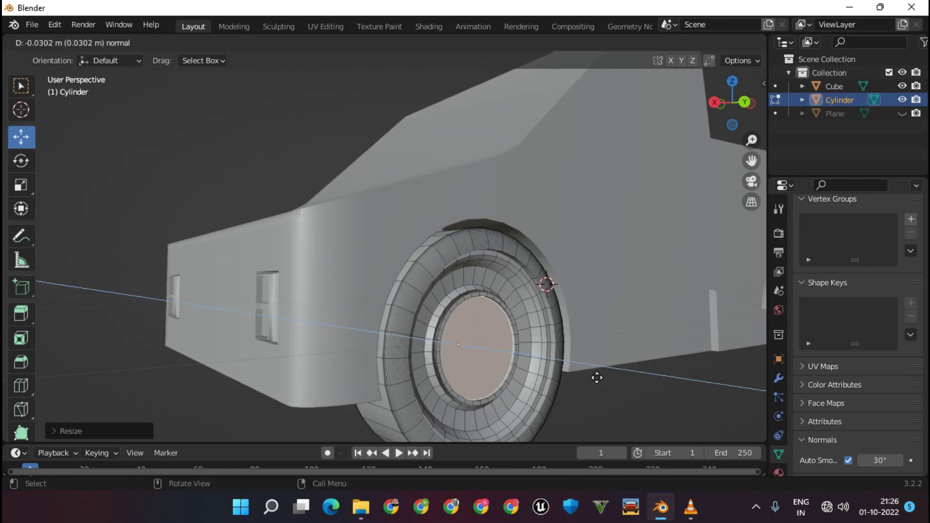
key(s)
click(584, 377)
key(s)
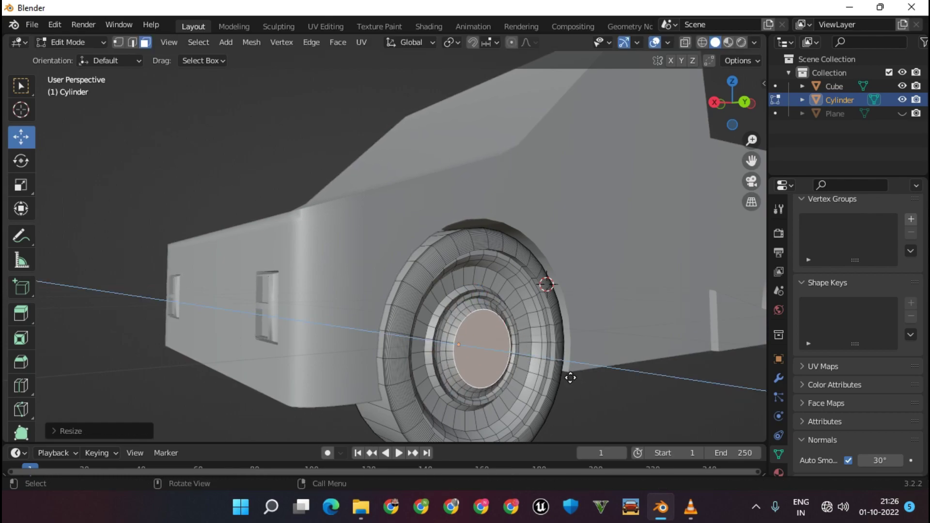
key(e)
right_click(568, 378)
key(s)
click(536, 375)
Step: Shade the wheel smooth and return it to Edit Mode
key(Tab)
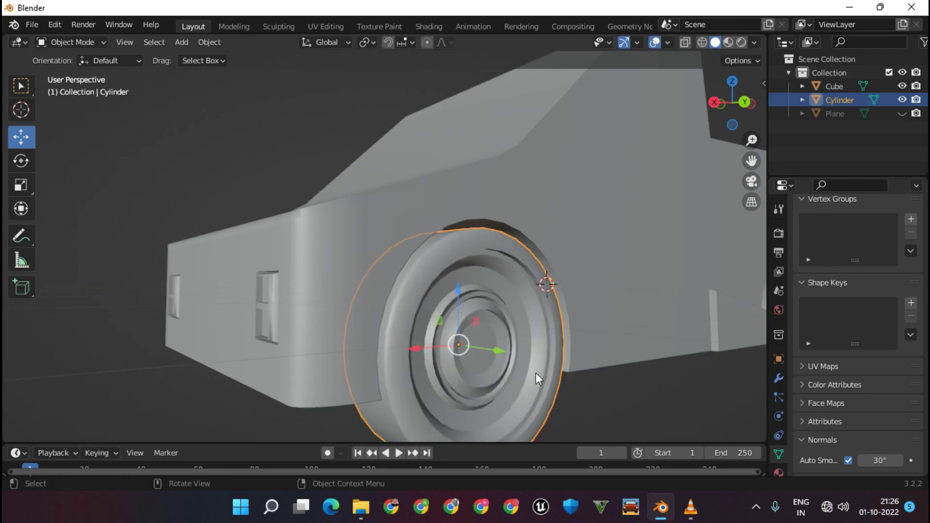
middle_drag(536, 373, 551, 375)
right_click(550, 373)
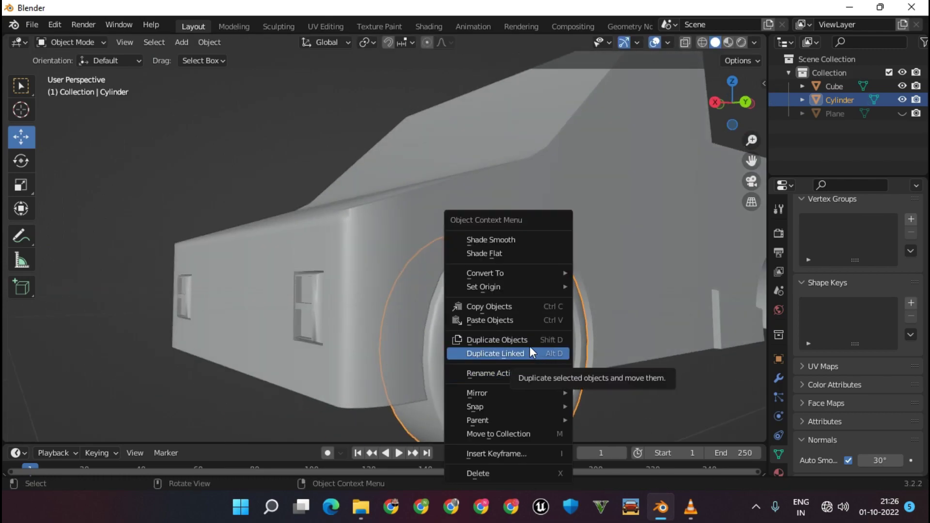
click(507, 239)
middle_drag(525, 370, 504, 366)
key(Tab)
key(Tab)
key(Tab)
key(Tab)
key(Tab)
Step: Select the face loops around the hub plus the inner lip loop
alt+click(468, 378)
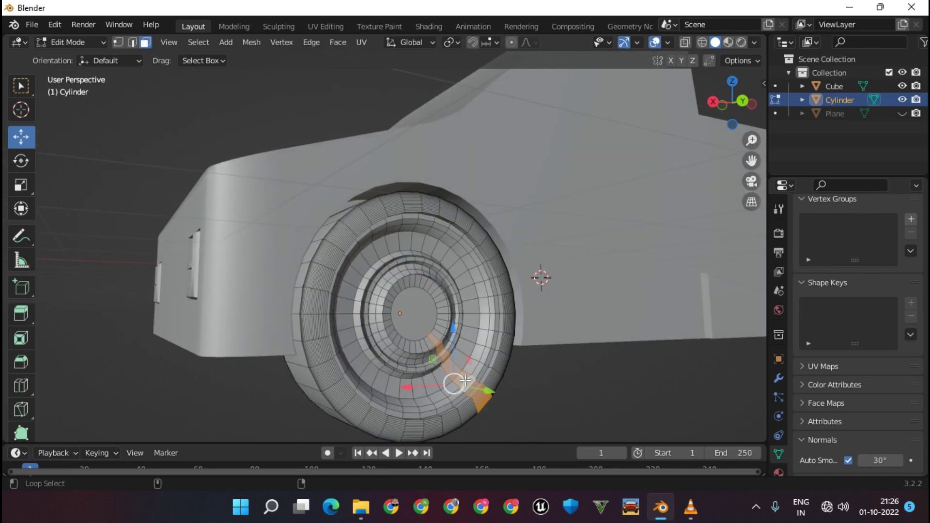
alt+click(479, 363)
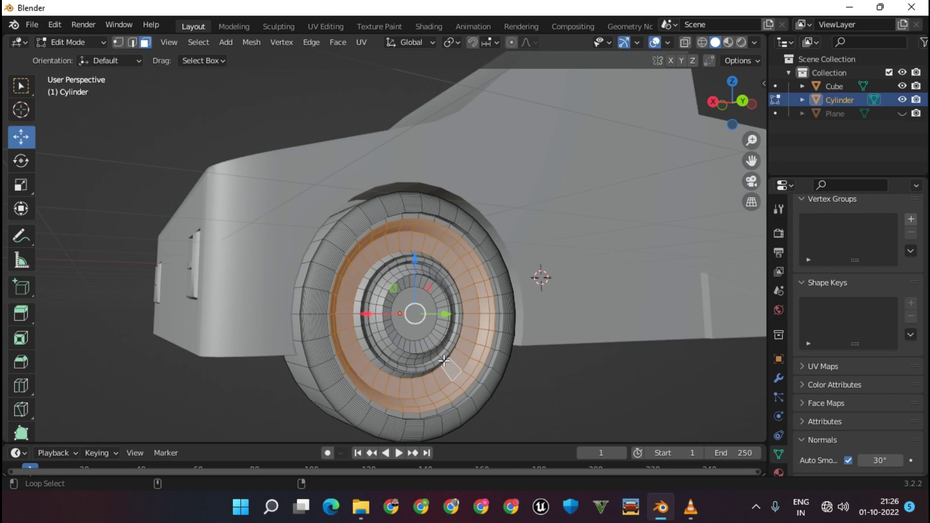
scroll(391, 372, up, 3)
shift+middle_drag(405, 382, 310, 227)
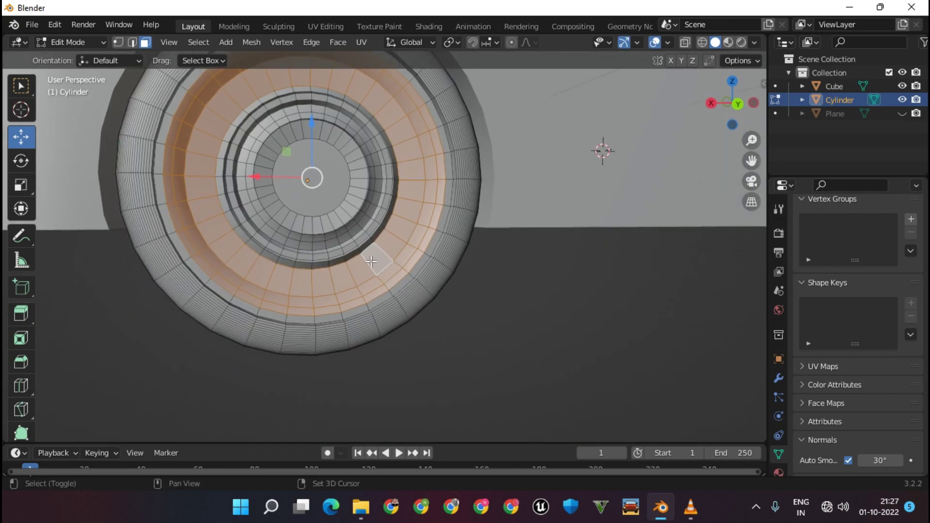
mouse_move(228, 199)
middle_down()
mouse_move(307, 253)
mouse_move(297, 198)
mouse_move(374, 220)
mouse_move(314, 208)
middle_up()
scroll(403, 290, up, 4)
alt+shift+click(276, 273)
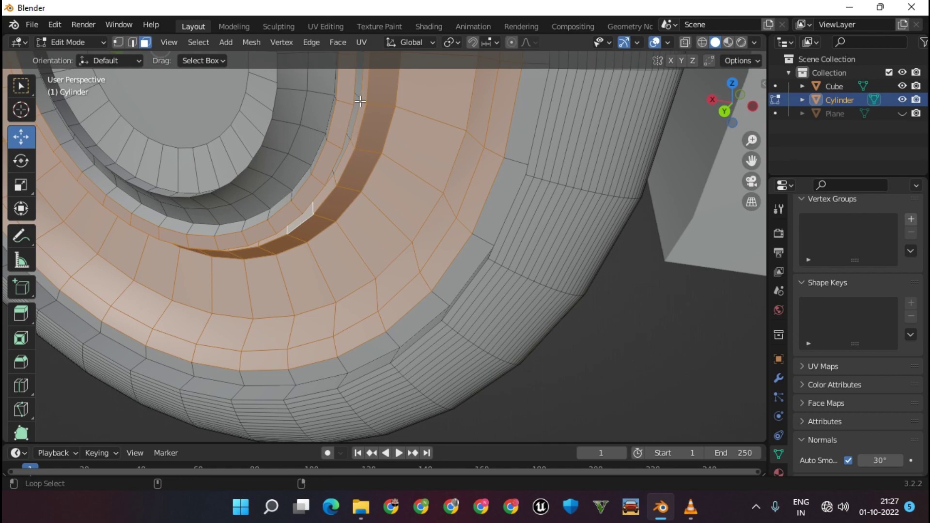
Step: Add the remaining inner ring loops to the selection and bring up the wheel's Material.002
shift+middle_drag(315, 143, 430, 218)
alt+shift+click(415, 213)
alt+shift+click(426, 197)
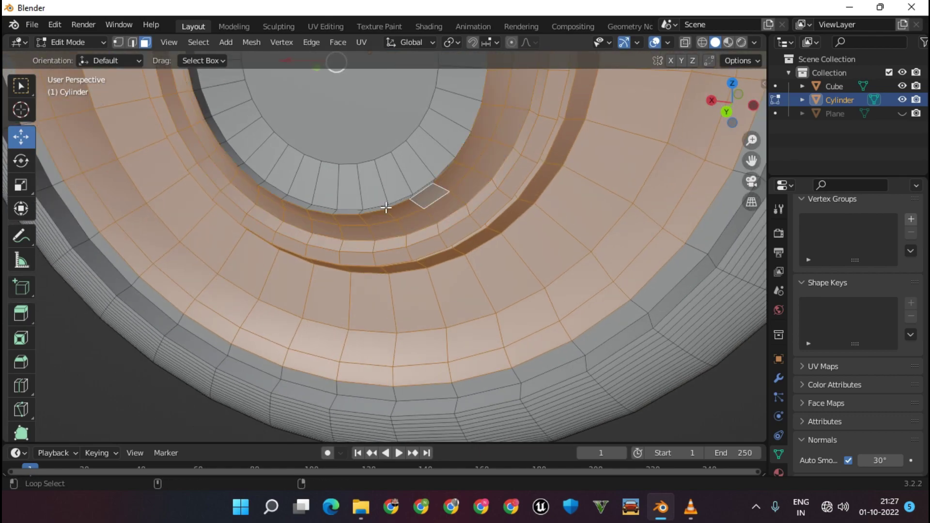
alt+shift+click(356, 171)
mouse_move(357, 171)
middle_down()
mouse_move(388, 227)
mouse_move(262, 232)
mouse_move(344, 249)
middle_up()
scroll(380, 202, down, 4)
scroll(390, 270, down, 3)
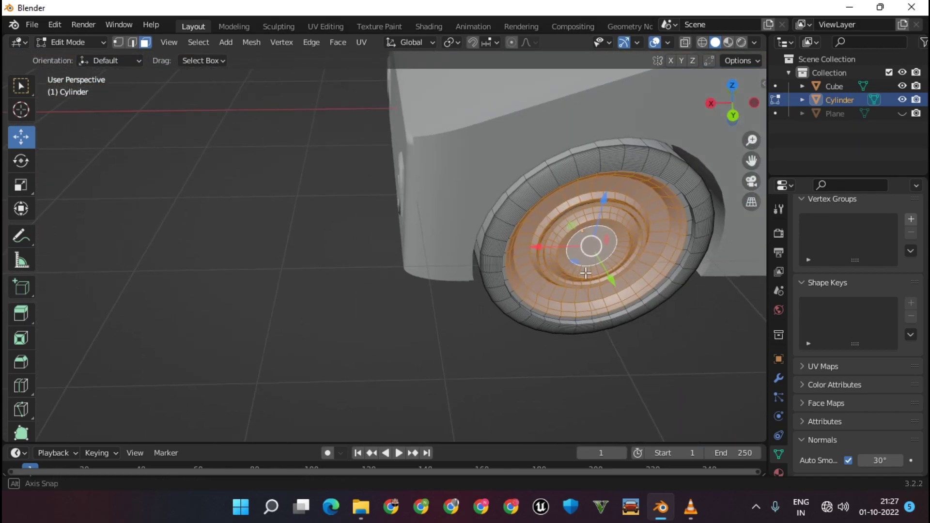
mouse_move(390, 270)
middle_down()
mouse_move(541, 137)
mouse_move(367, 229)
middle_up()
scroll(541, 138, up, 3)
scroll(366, 230, down, 1)
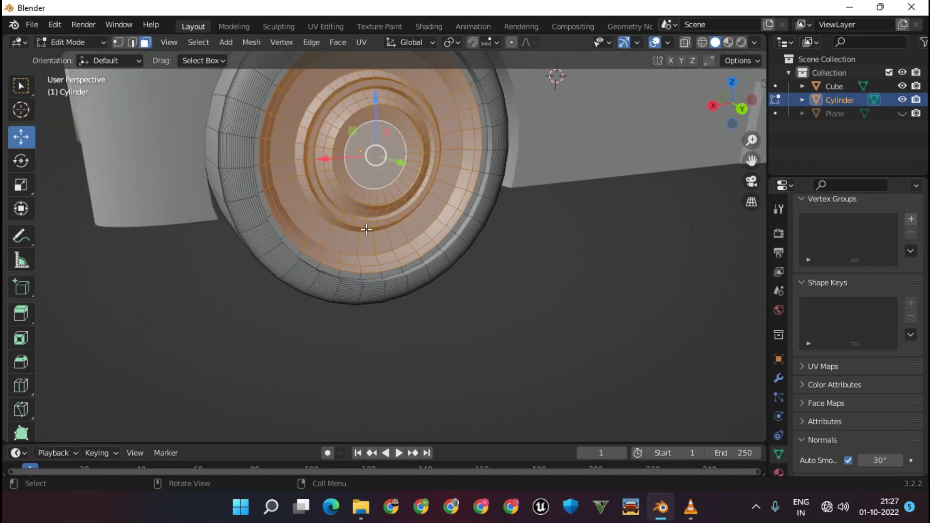
middle_drag(453, 232, 422, 220)
middle_drag(501, 222, 377, 245)
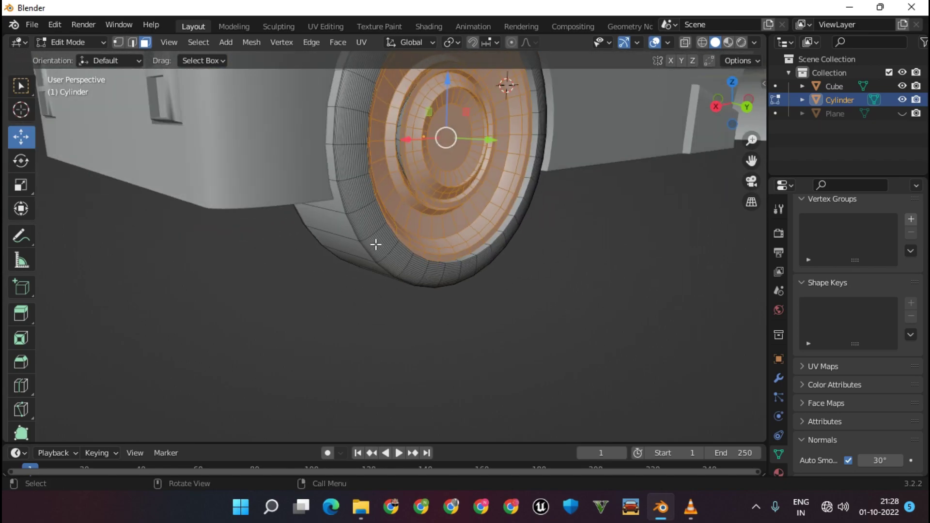
click(779, 472)
Step: Add a second material slot to the wheel with a new grey material, previewing materials
click(860, 306)
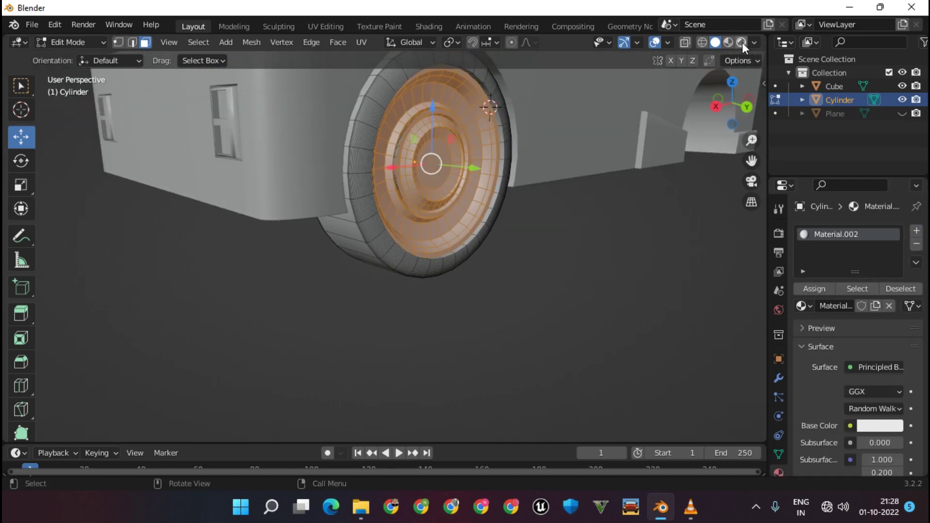
click(728, 42)
scroll(673, 277, up, 2)
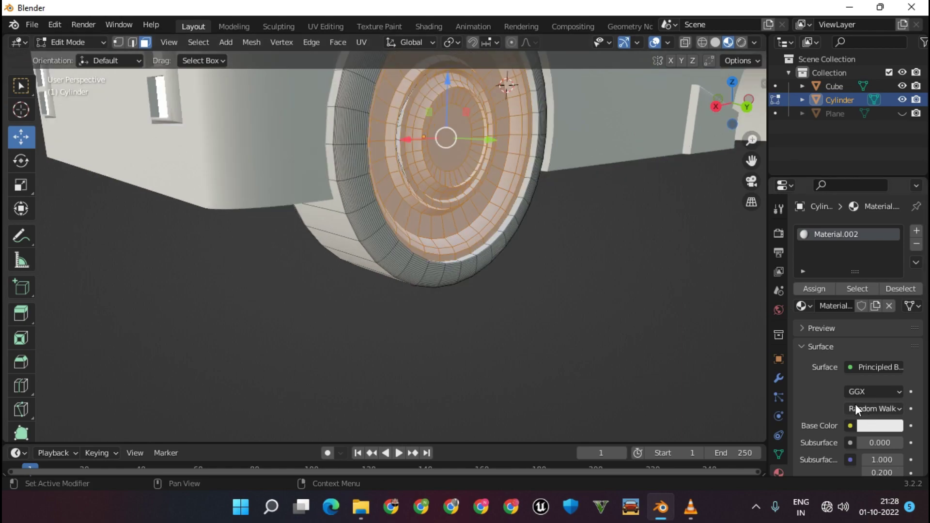
click(916, 230)
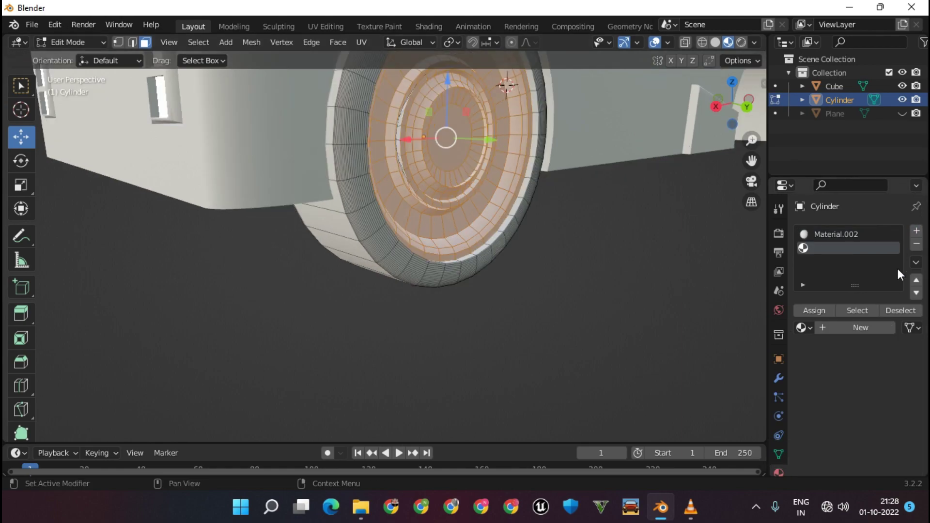
click(829, 323)
click(880, 447)
click(891, 295)
Step: Lighten the hub material's base colour to white in Edit Mode
key(Tab)
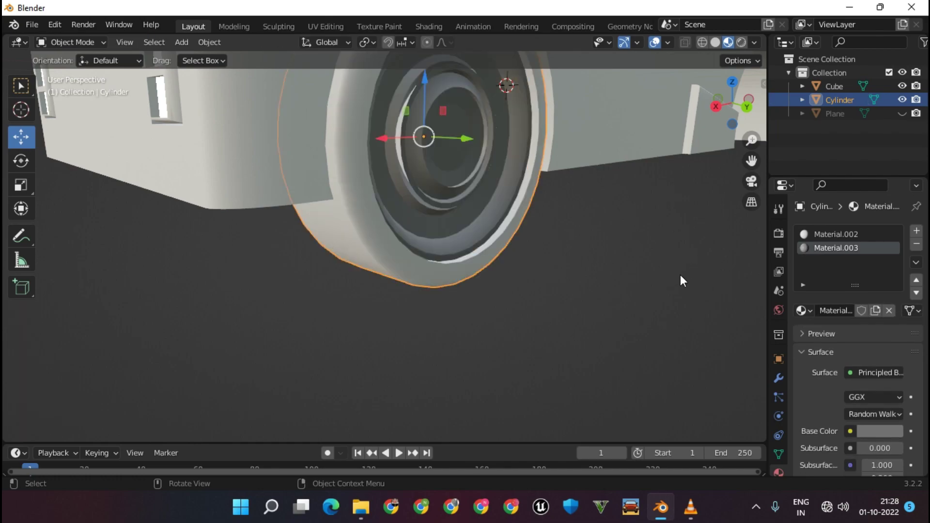
key(Tab)
scroll(428, 105, up, 3)
scroll(428, 106, up, 1)
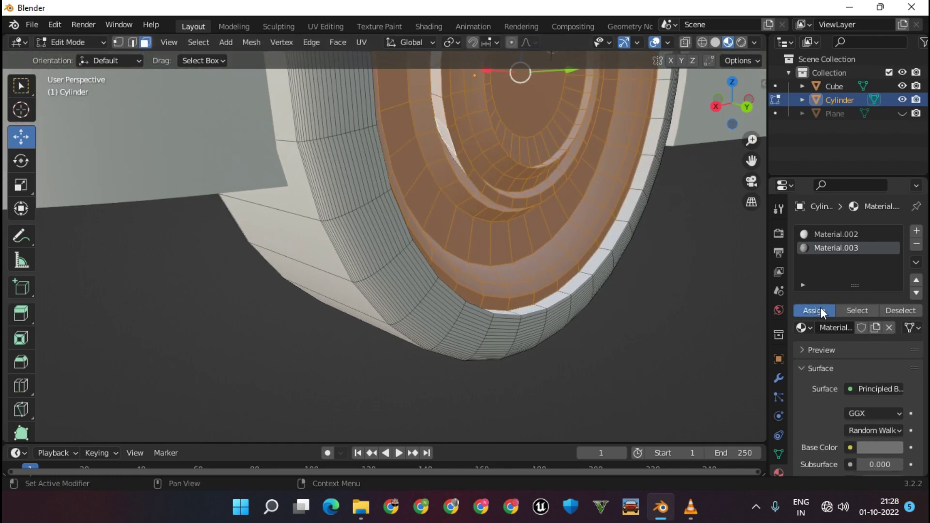
scroll(875, 447, down, 5)
click(870, 440)
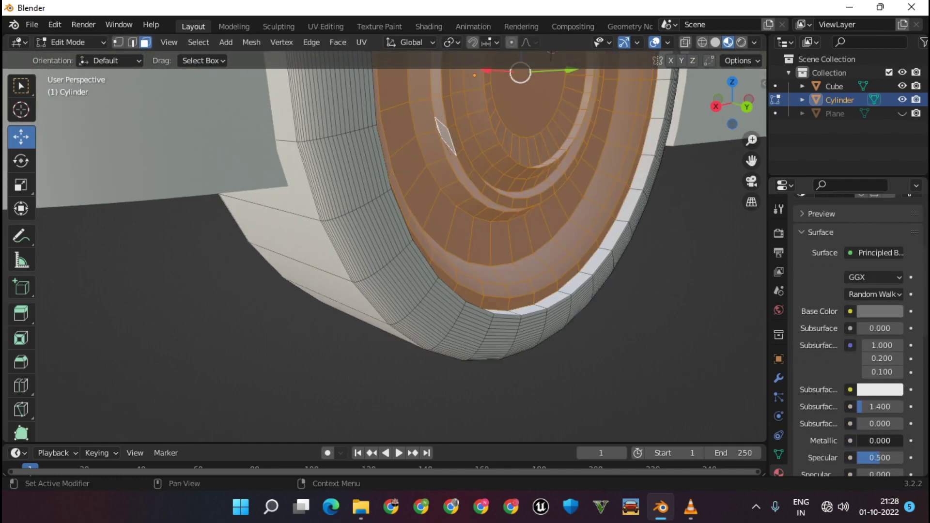
click(880, 311)
Step: Make the tyre material's base colour black by dropping its brightness
key(Tab)
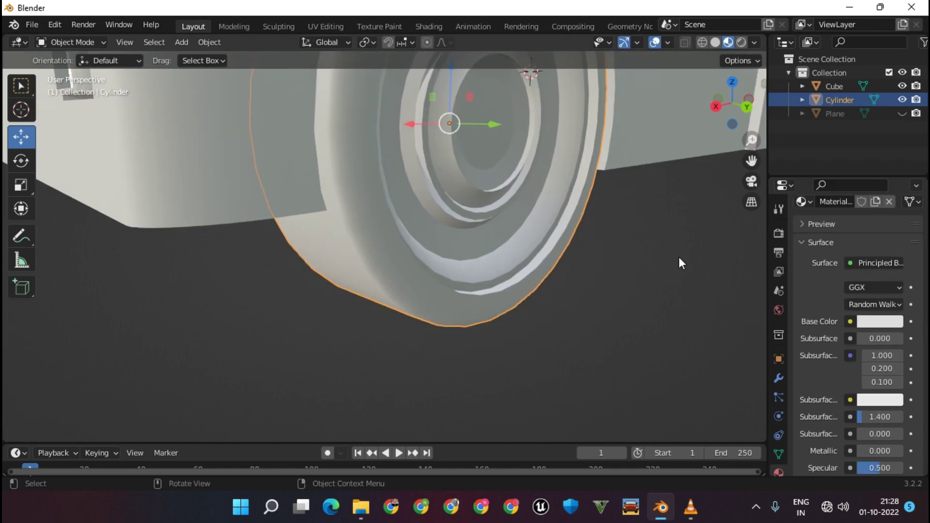
mouse_move(678, 264)
middle_down()
mouse_move(619, 266)
mouse_move(649, 271)
middle_up()
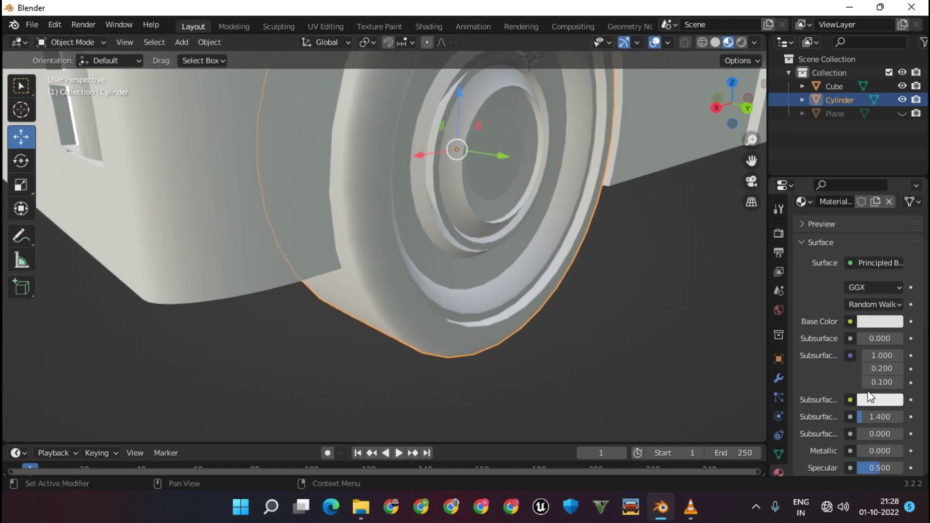
click(868, 322)
scroll(740, 256, up, 2)
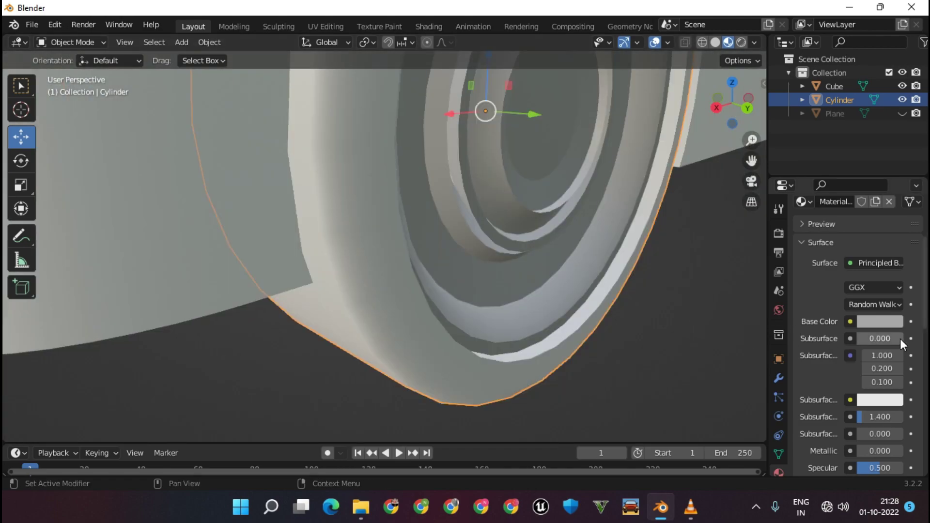
scroll(880, 401, up, 4)
click(881, 401)
drag(894, 240, 895, 296)
scroll(637, 318, down, 5)
mouse_move(637, 318)
middle_down()
mouse_move(637, 310)
mouse_move(682, 325)
mouse_move(618, 225)
middle_up()
scroll(599, 310, up, 3)
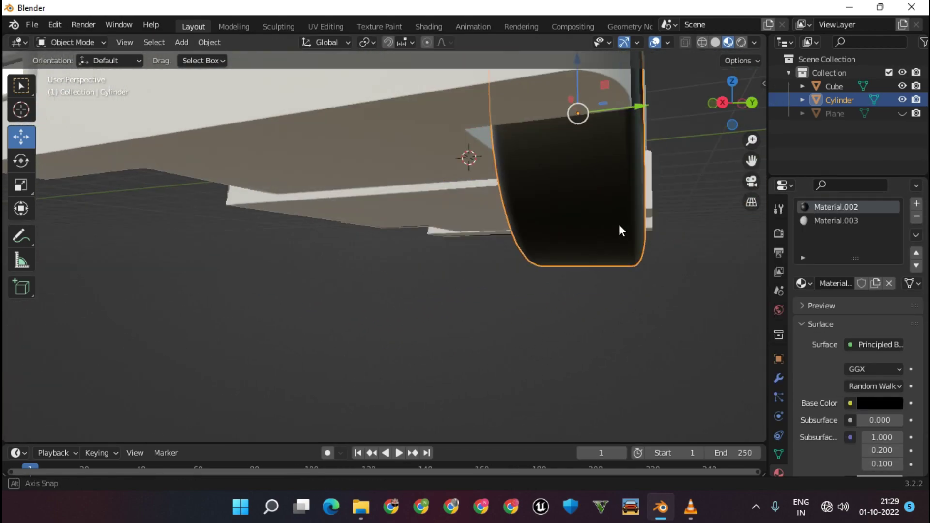
Step: Move the inner wheel face along Y in two passes, then return to Object Mode
key(Tab)
click(559, 192)
key(g)
key(y)
click(618, 158)
mouse_move(618, 158)
middle_down()
mouse_move(578, 192)
mouse_move(487, 169)
mouse_move(631, 147)
mouse_move(609, 214)
mouse_move(502, 236)
mouse_move(559, 244)
middle_up()
key(g)
key(y)
click(488, 170)
key(Tab)
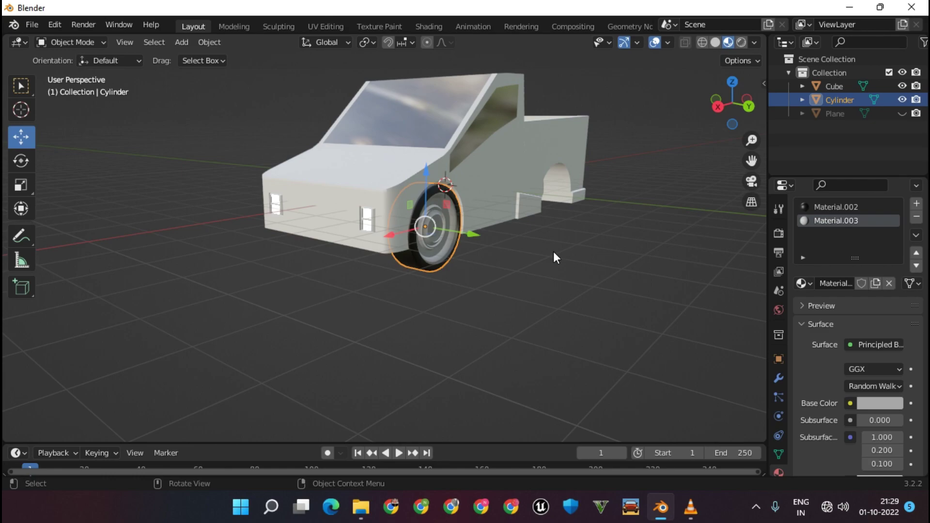
Step: Duplicate the wheel and place the copy at the rear arch
mouse_move(549, 250)
middle_down()
mouse_move(569, 235)
mouse_move(475, 225)
middle_up()
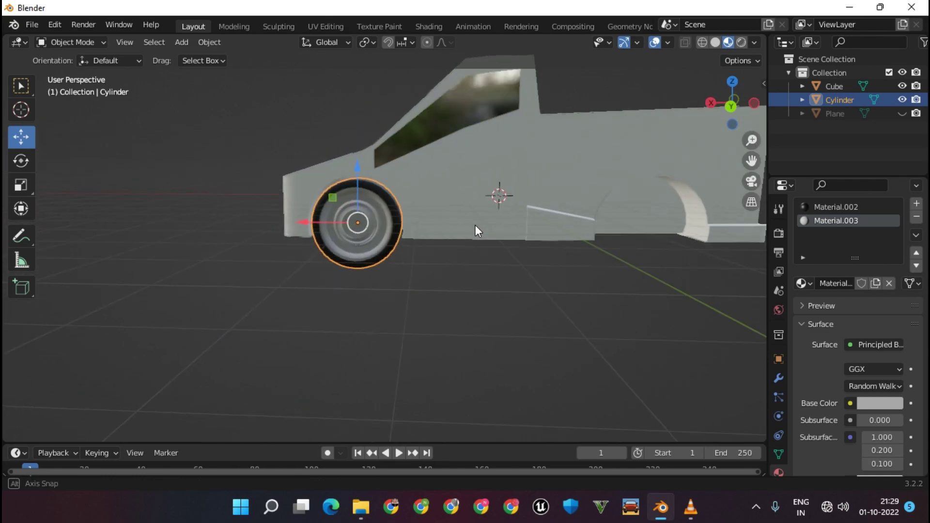
key(KP_1)
key(KP_3)
key(KP_1)
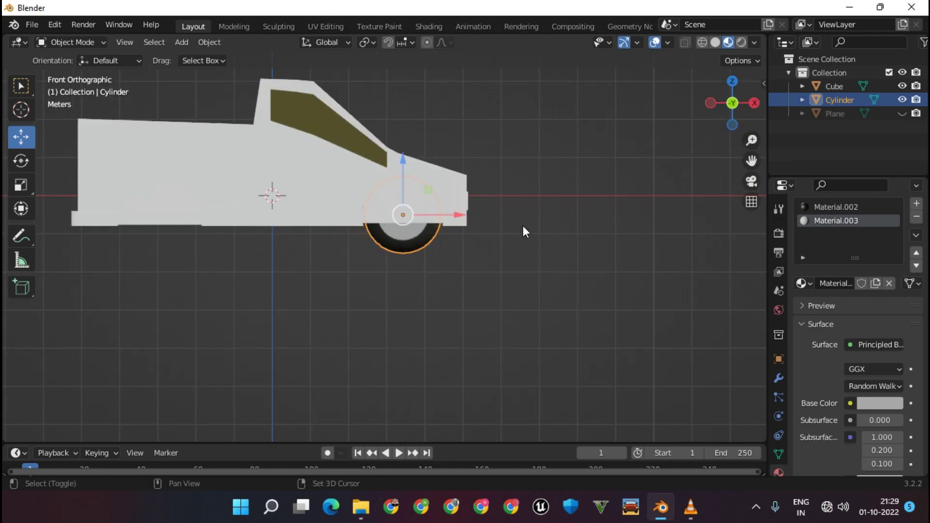
key(shift+d)
click(214, 222)
mouse_move(214, 222)
middle_down()
mouse_move(437, 248)
mouse_move(474, 287)
mouse_move(394, 275)
middle_up()
Step: Duplicate both wheels and move the copies to the truck's far side
click(394, 275)
shift+click(594, 225)
middle_drag(594, 226, 559, 263)
key(shift+d)
click(516, 216)
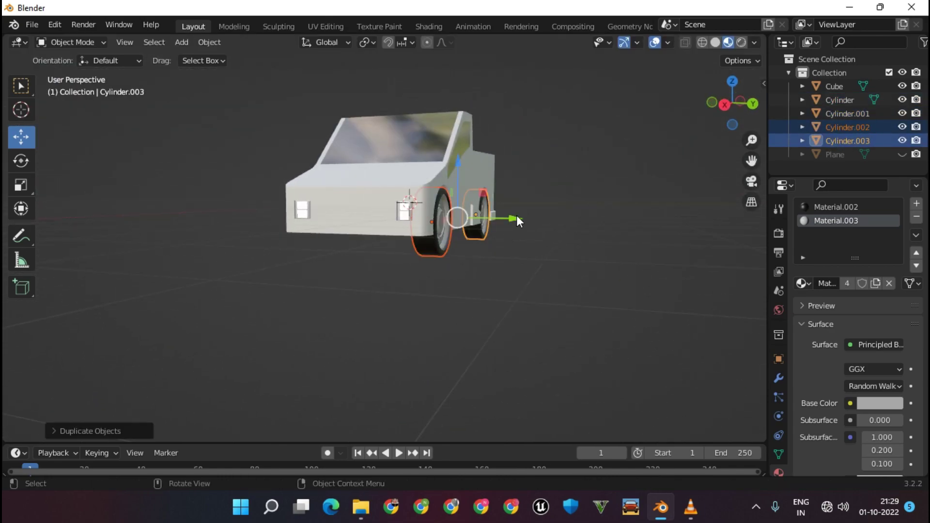
middle_drag(517, 215, 550, 251)
key(KP_1)
key(KP_3)
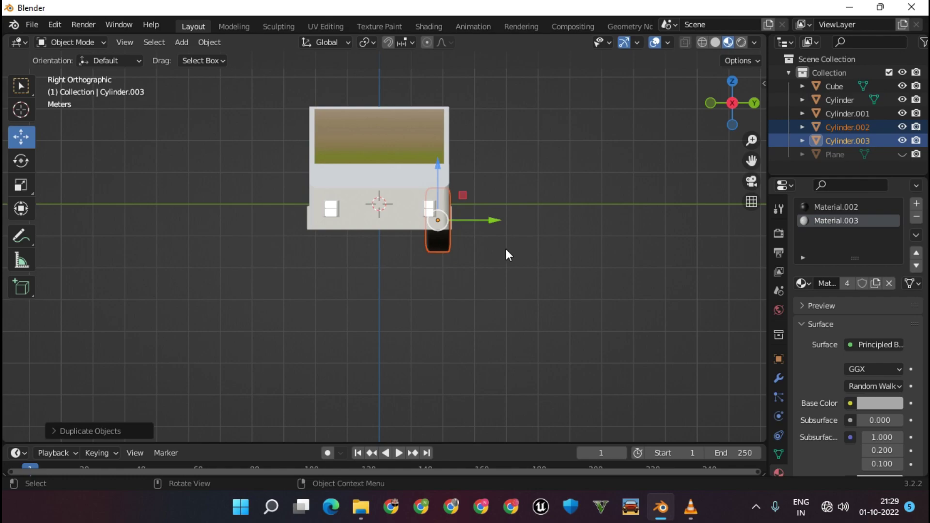
key(g)
click(382, 249)
mouse_move(382, 250)
middle_down()
mouse_move(344, 240)
mouse_move(478, 304)
middle_up()
Step: Mirror the copied wheels across global X and select the truck body
right_click(463, 341)
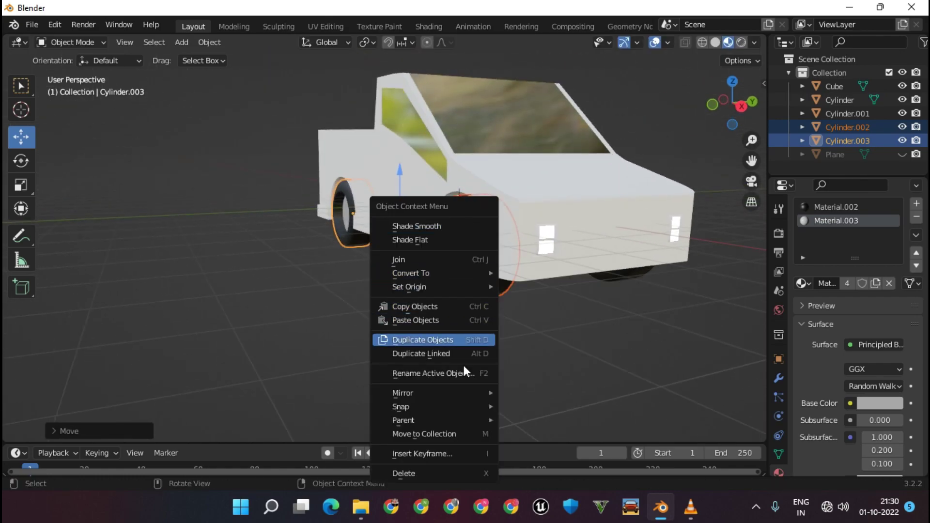
click(527, 376)
right_click(466, 280)
click(517, 306)
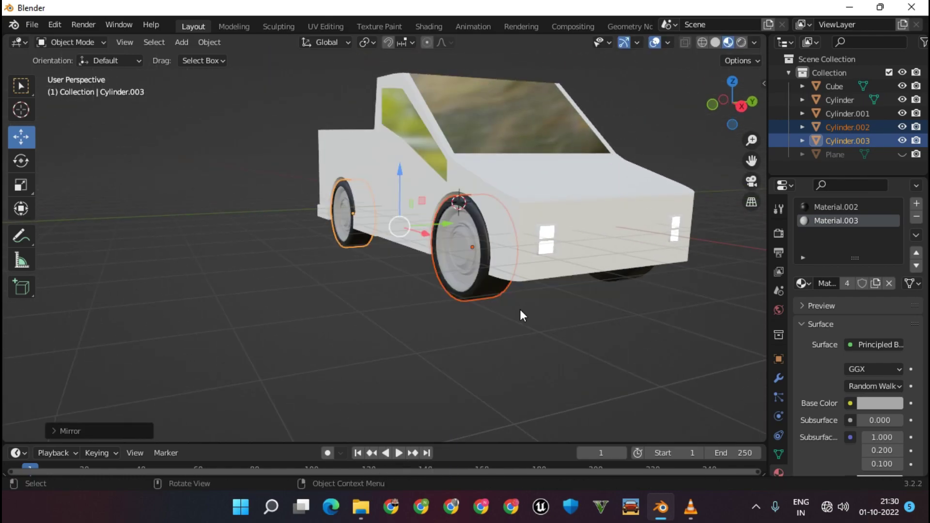
mouse_move(520, 310)
middle_down()
mouse_move(450, 317)
mouse_move(450, 332)
mouse_move(497, 359)
mouse_move(609, 306)
mouse_move(329, 239)
mouse_move(394, 331)
middle_up()
click(329, 239)
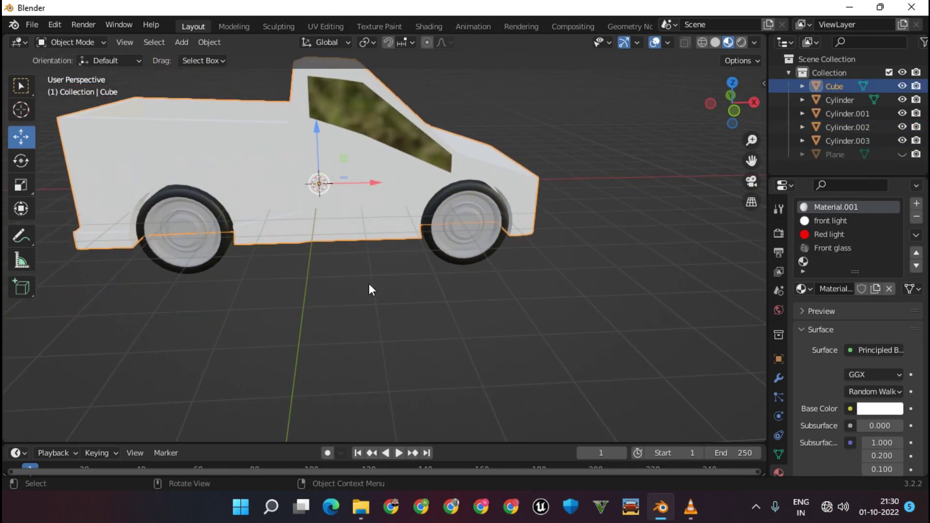
Step: Enter Edit Mode on the truck body and select a lower side face
key(Tab)
mouse_move(370, 289)
middle_down()
mouse_move(439, 349)
mouse_move(386, 326)
middle_up()
key(ctrl+r)
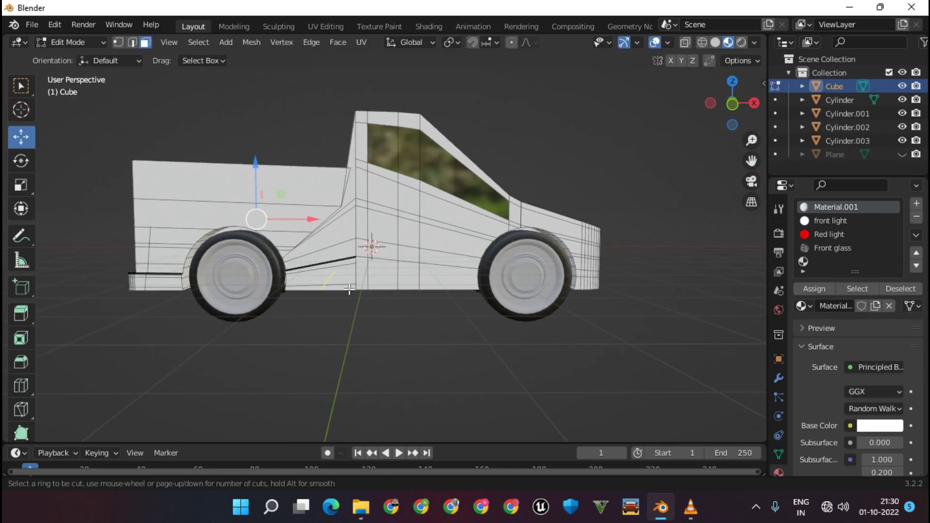
key(Escape)
mouse_move(391, 311)
middle_down()
mouse_move(376, 315)
mouse_move(379, 307)
middle_up()
middle_drag(344, 153, 333, 141)
scroll(333, 141, up, 2)
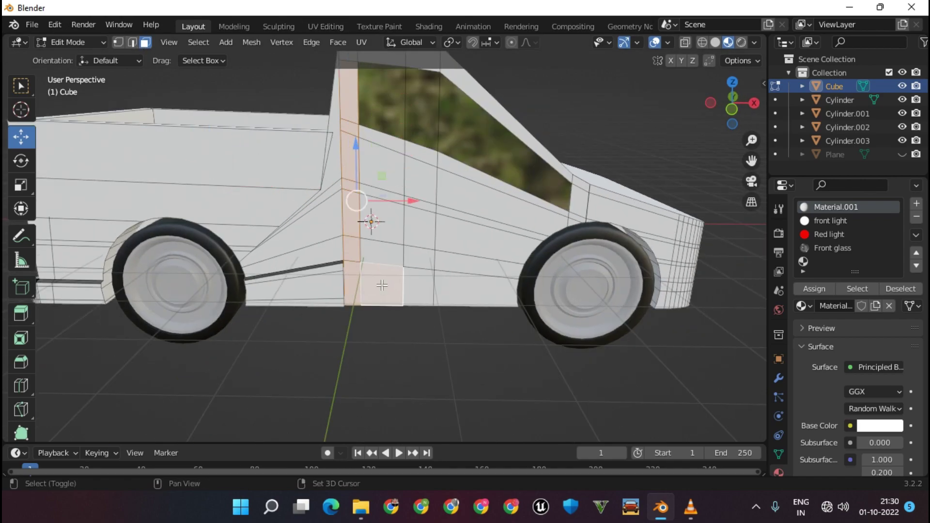
click(385, 254)
Step: Knife-cut a line along the car side toward the front wheel
key(ctrl+r)
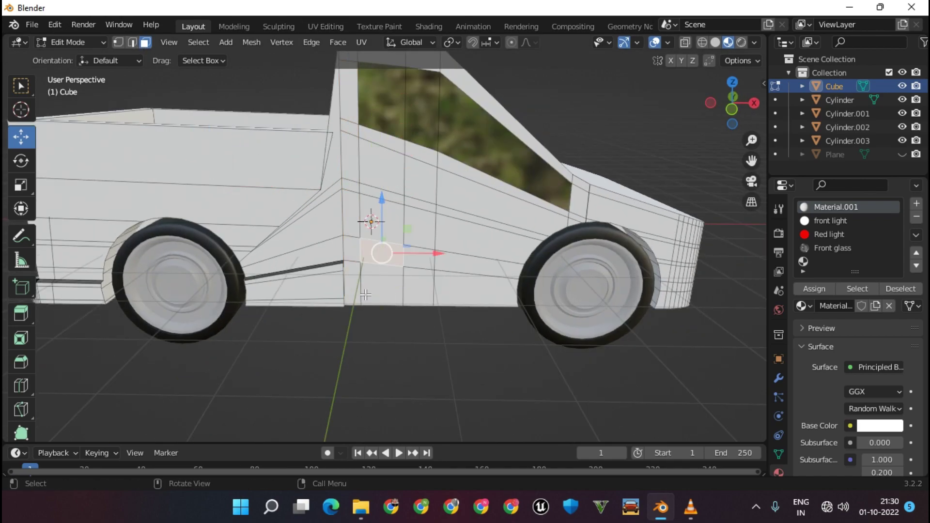
shift+click(393, 297)
click(21, 385)
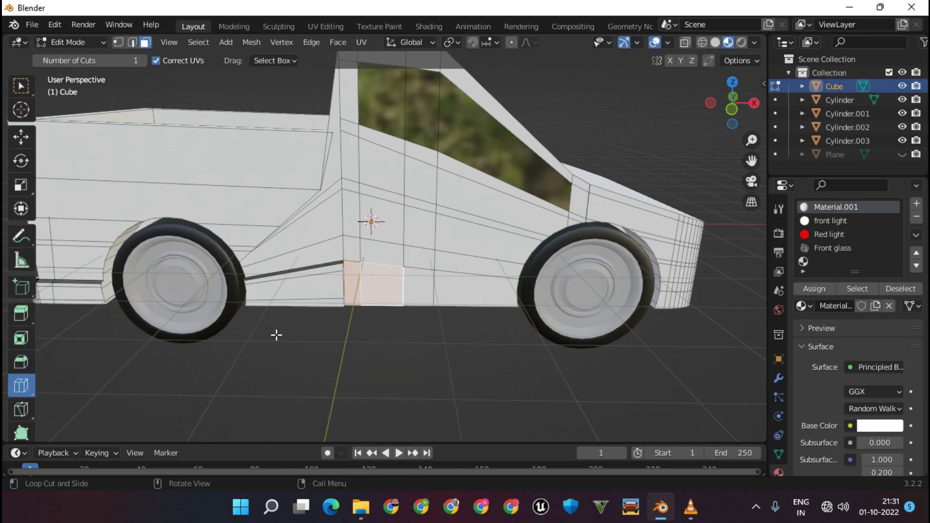
key(k)
click(345, 297)
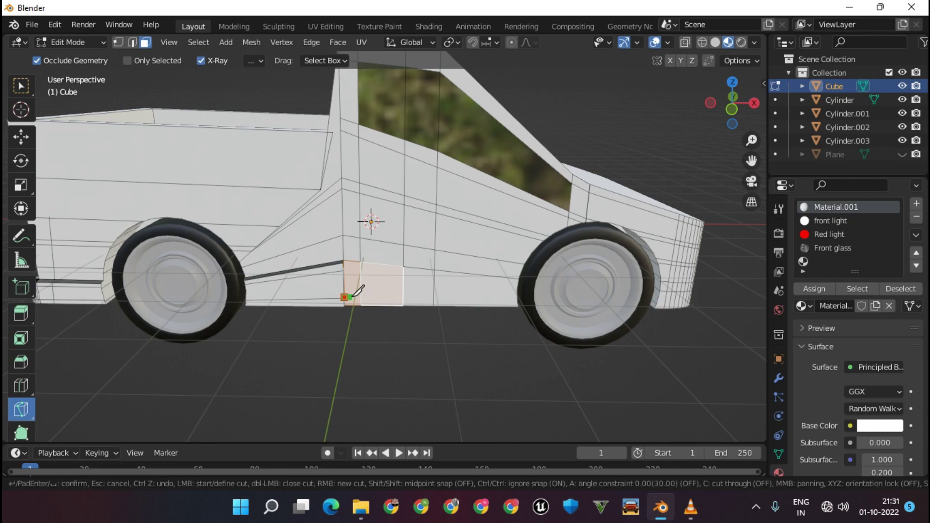
click(518, 297)
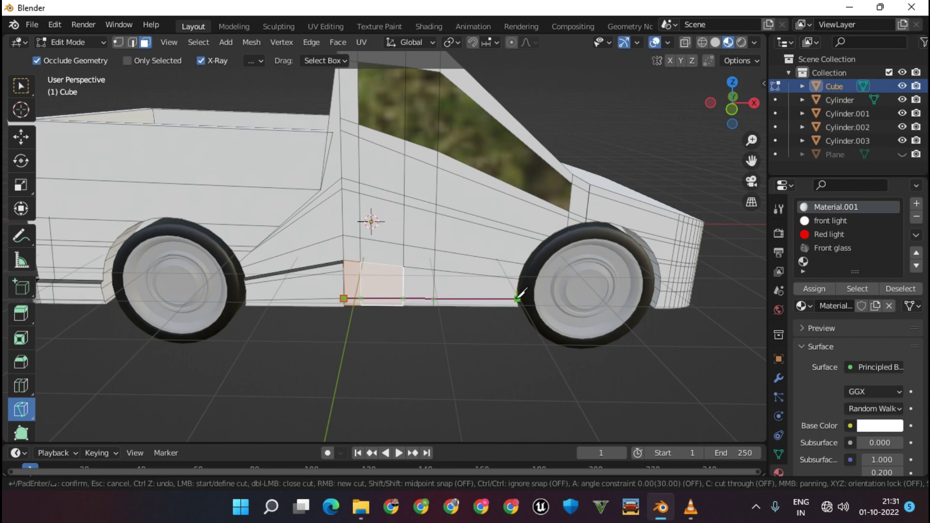
key(Return)
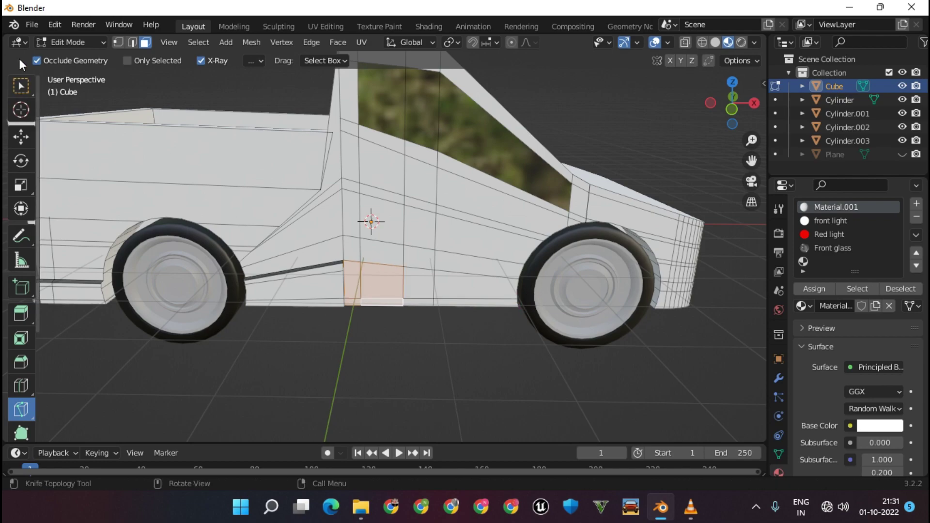
Step: Dissolve the door-side faces and the strip below the window into single faces
key(shift+space)
key(g)
shift+click(388, 293)
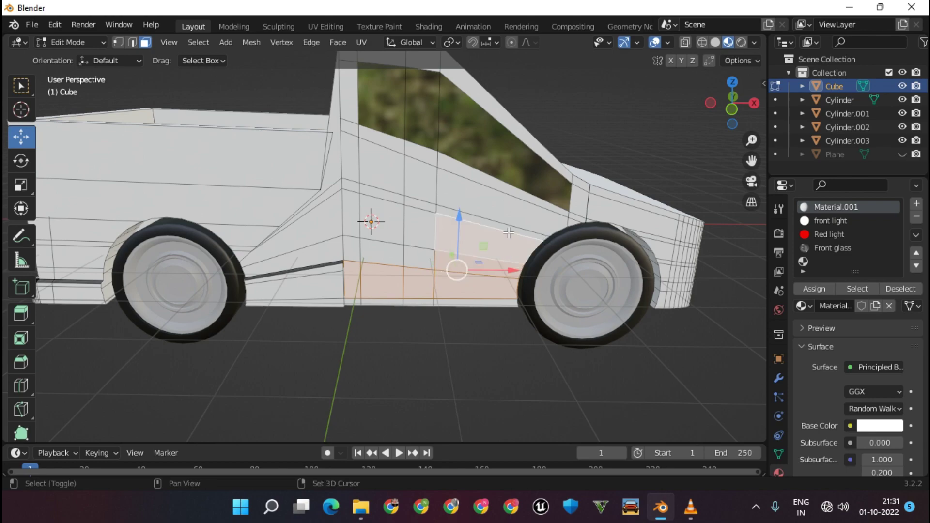
shift+click(381, 259)
key(ctrl+x)
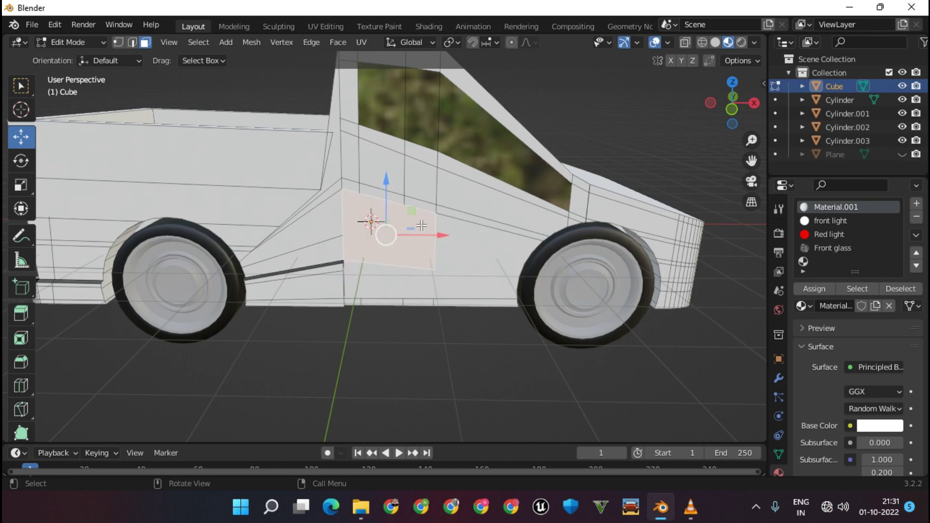
shift+click(436, 199)
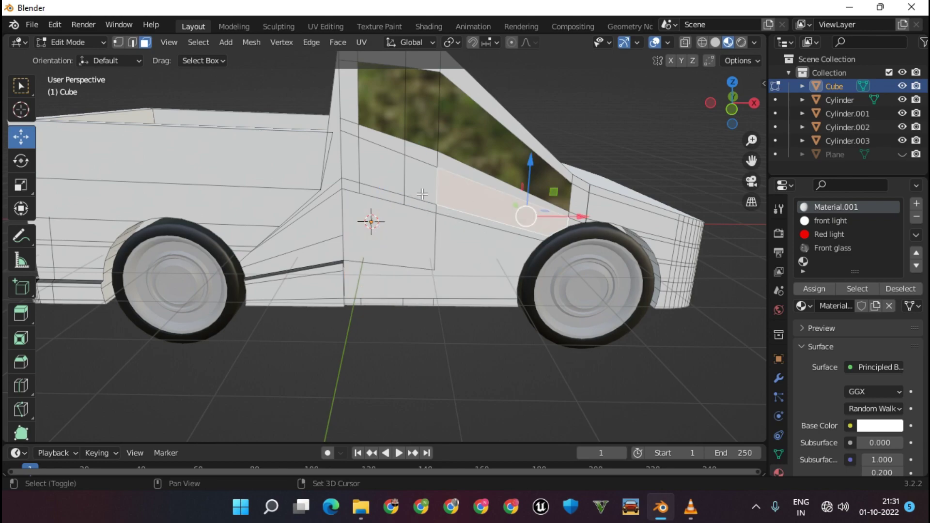
shift+click(356, 165)
key(ctrl+x)
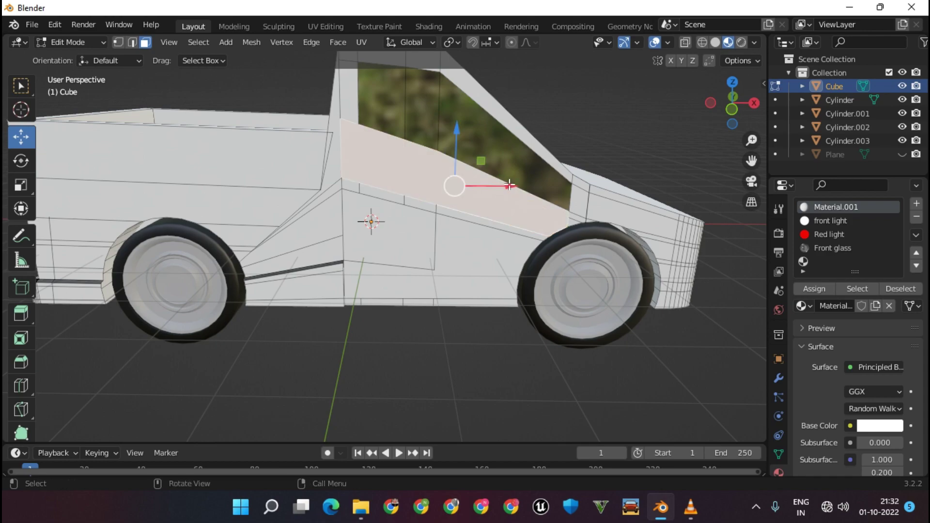
Step: Assign the Red light material to the selected taillight faces and check the rear
click(503, 155)
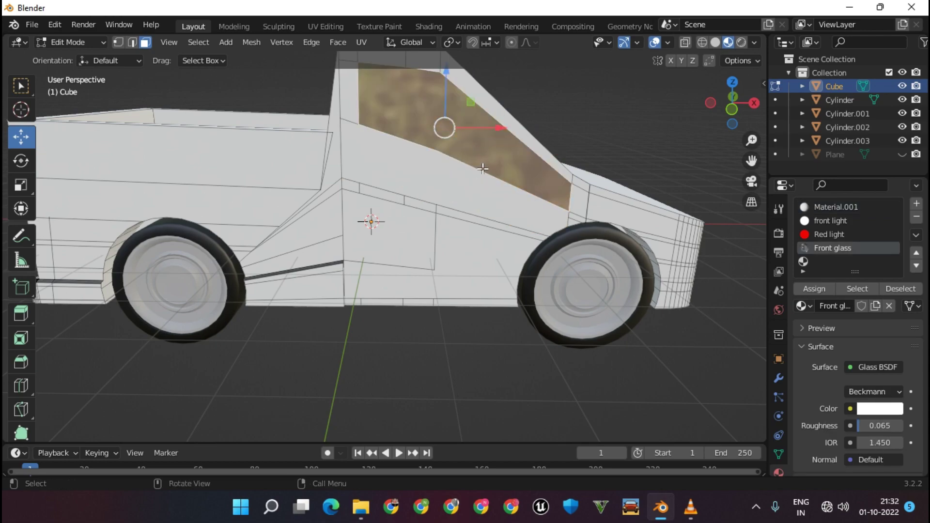
click(468, 225)
scroll(436, 262, up, 3)
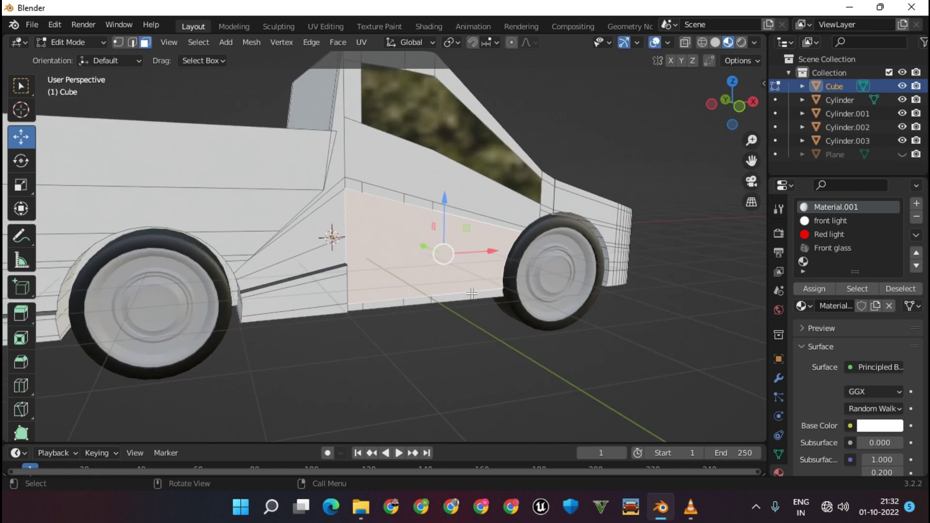
scroll(340, 350, up, 3)
click(340, 350)
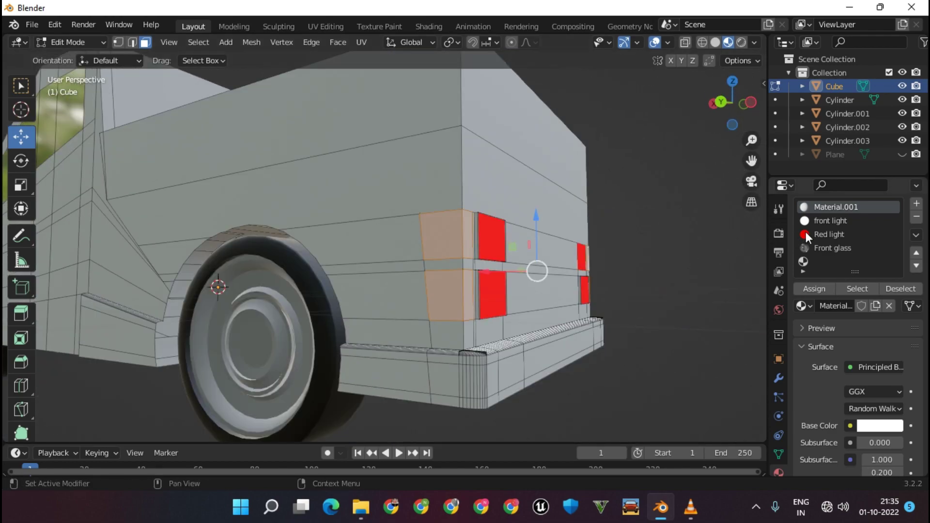
click(829, 234)
click(814, 289)
key(Tab)
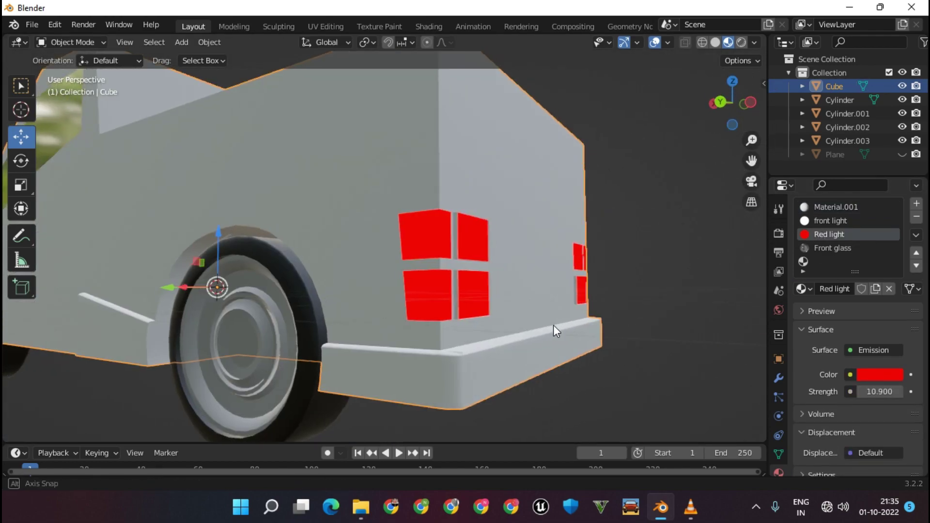
mouse_move(554, 325)
middle_down()
mouse_move(519, 344)
mouse_move(528, 339)
middle_up()
key(Tab)
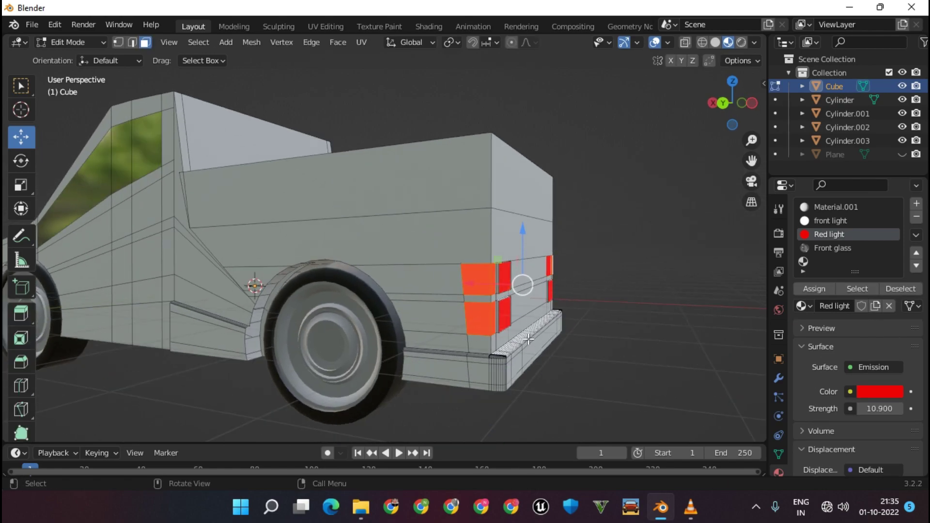
Step: Select the panels above the rear wheel, trying different faces
middle_drag(559, 288, 538, 310)
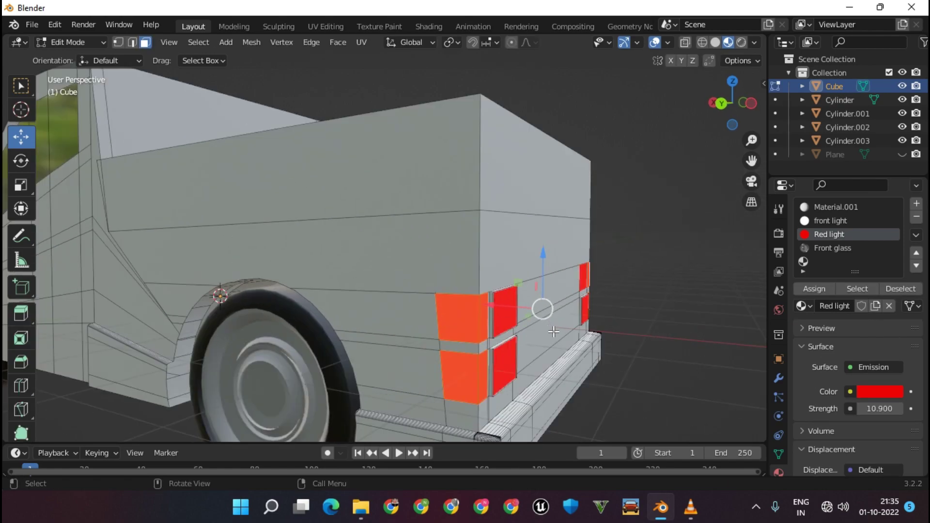
scroll(538, 315, up, 2)
scroll(538, 318, up, 2)
click(536, 321)
shift+click(523, 291)
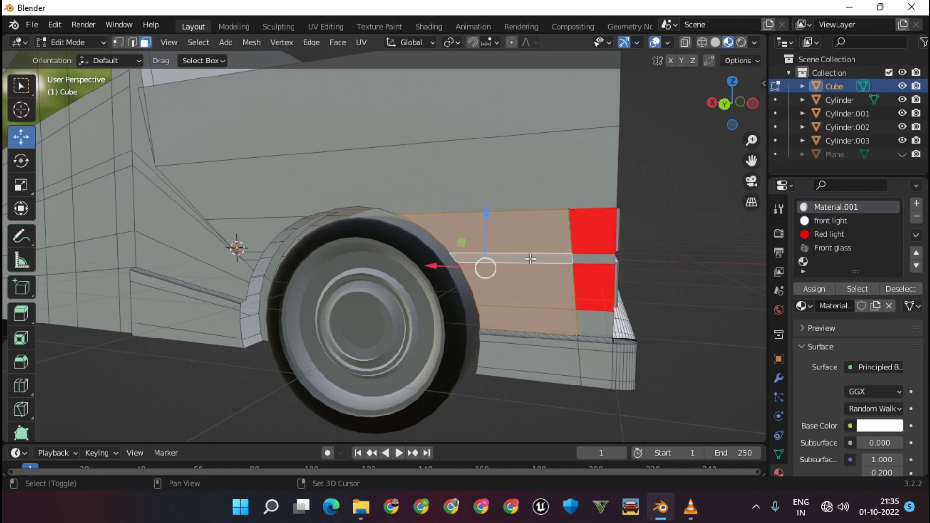
shift+click(529, 257)
shift+click(431, 228)
middle_drag(432, 228, 332, 260)
click(519, 299)
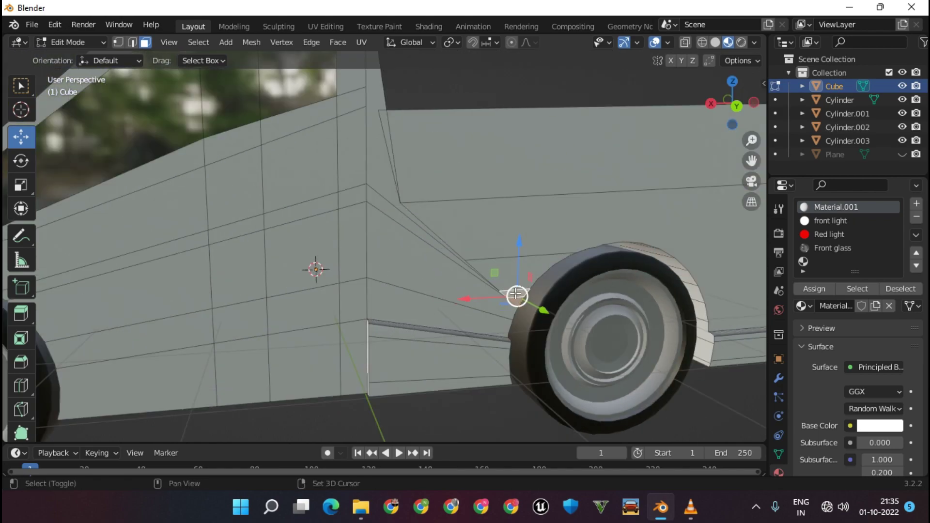
shift+click(491, 258)
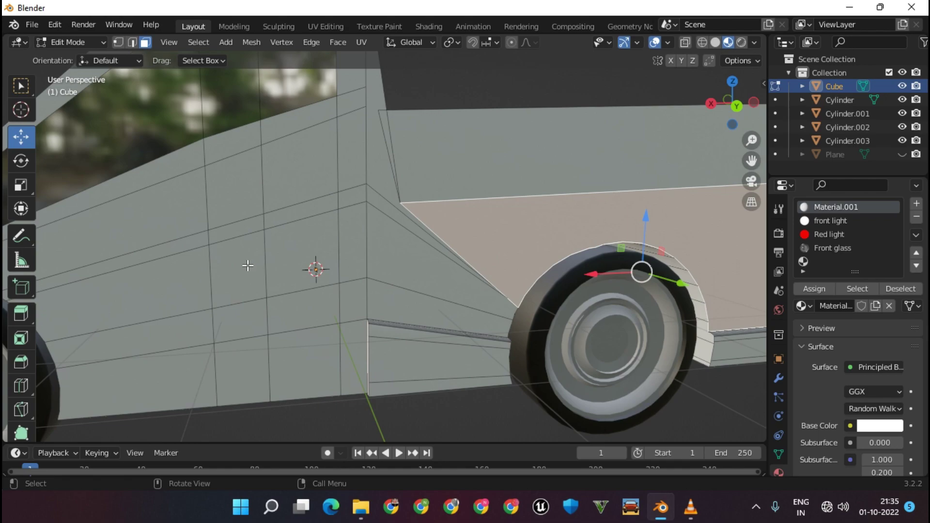
Step: Select the sill face below the door and the faces above it up to the door edge
scroll(248, 265, down, 5)
scroll(484, 276, up, 6)
click(436, 378)
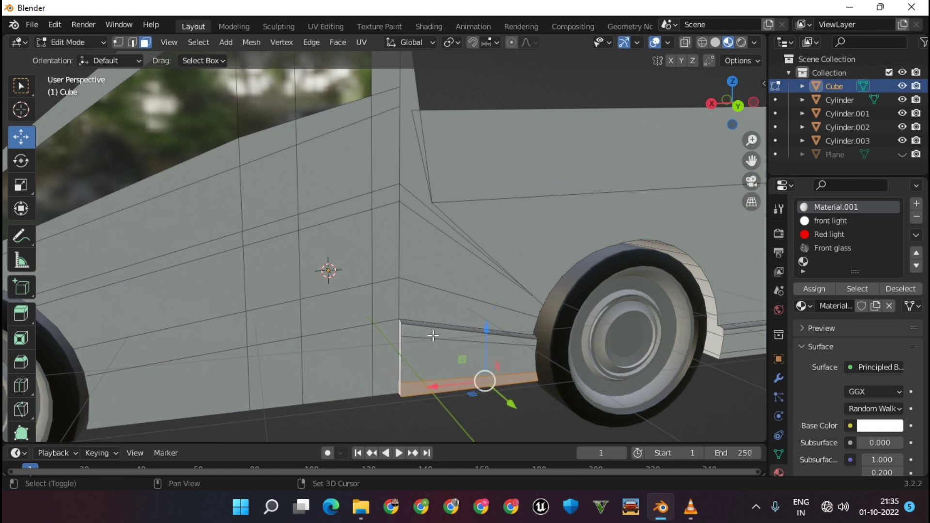
shift+click(433, 335)
shift+click(440, 239)
shift+click(439, 213)
mouse_move(439, 213)
middle_down()
mouse_move(427, 229)
mouse_move(383, 223)
middle_up()
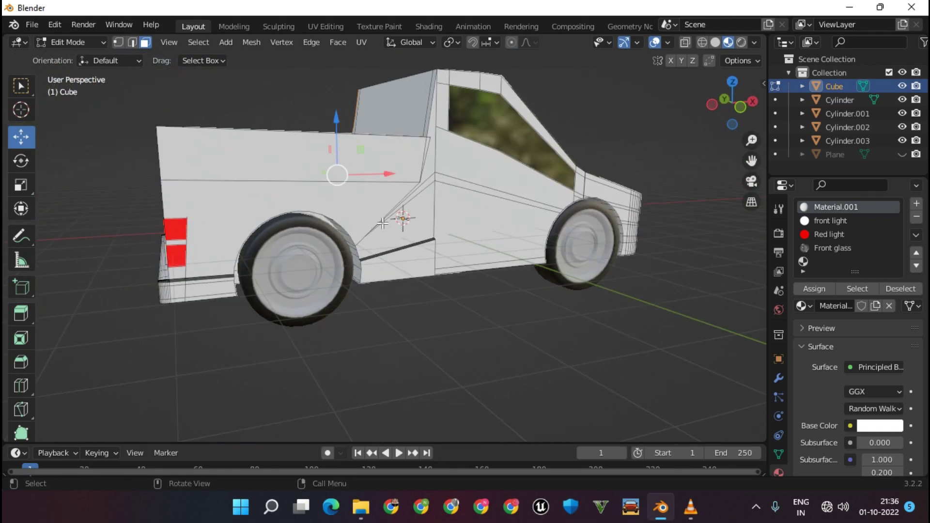
scroll(388, 220, up, 2)
shift+click(409, 208)
scroll(410, 208, up, 2)
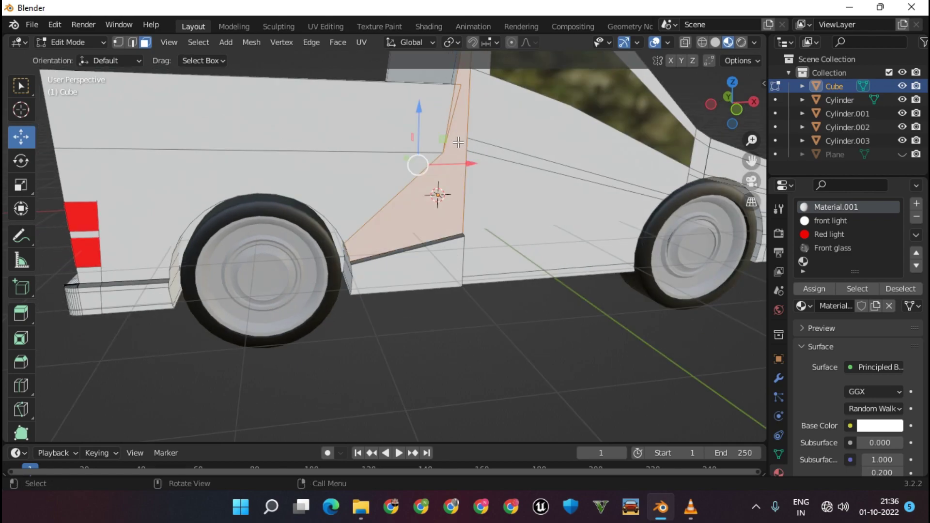
mouse_move(459, 142)
middle_down()
mouse_move(447, 141)
mouse_move(474, 138)
middle_up()
click(446, 151)
Step: Select the thin face strip along the wheel arch and across the truck front
key(Tab)
scroll(474, 138, down, 5)
mouse_move(507, 260)
middle_down()
mouse_move(561, 293)
mouse_move(487, 270)
mouse_move(453, 276)
mouse_move(515, 278)
middle_up()
key(Tab)
scroll(487, 270, up, 3)
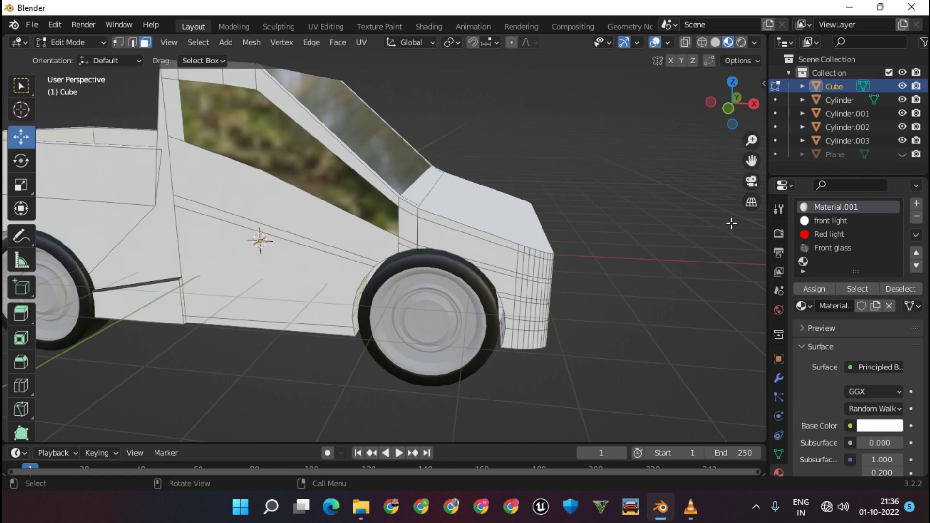
scroll(731, 223, up, 3)
alt+click(485, 228)
middle_drag(484, 228, 651, 284)
shift+click(651, 283)
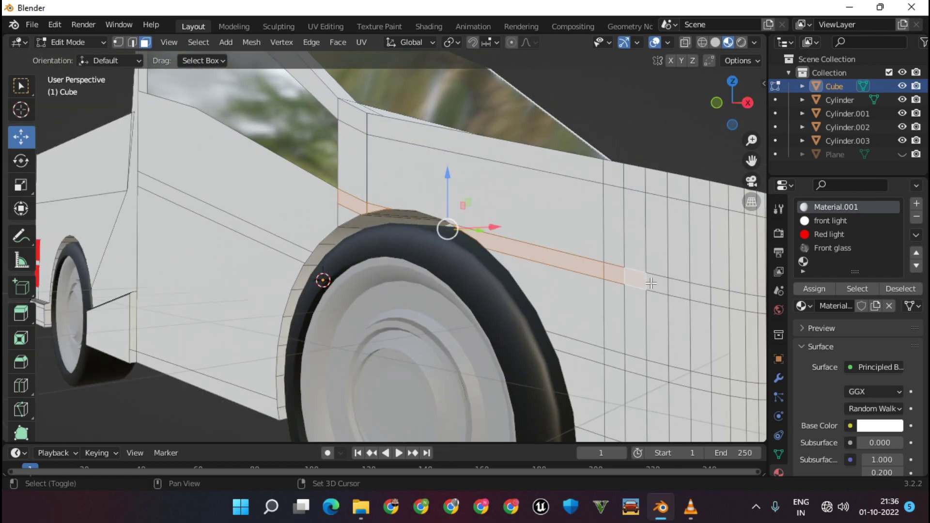
mouse_move(719, 300)
middle_down()
mouse_move(588, 301)
mouse_move(630, 334)
middle_up()
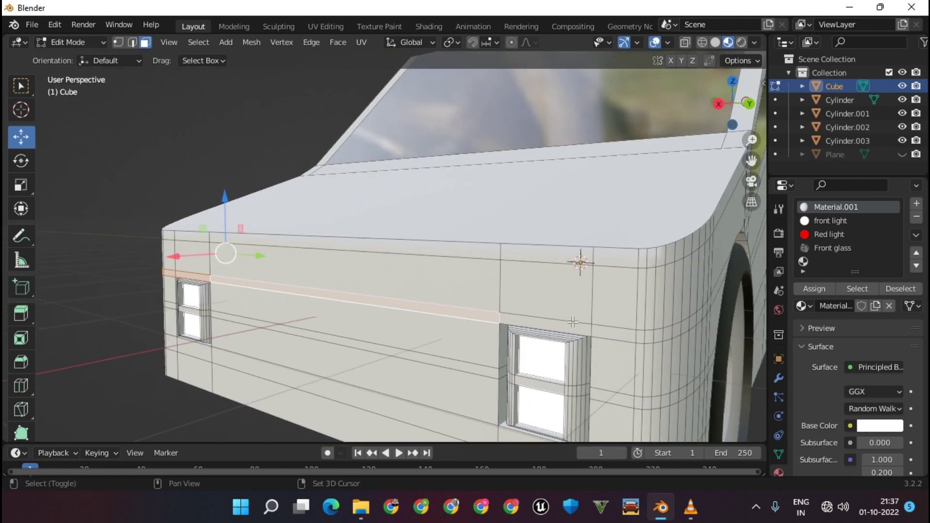
alt+click(695, 322)
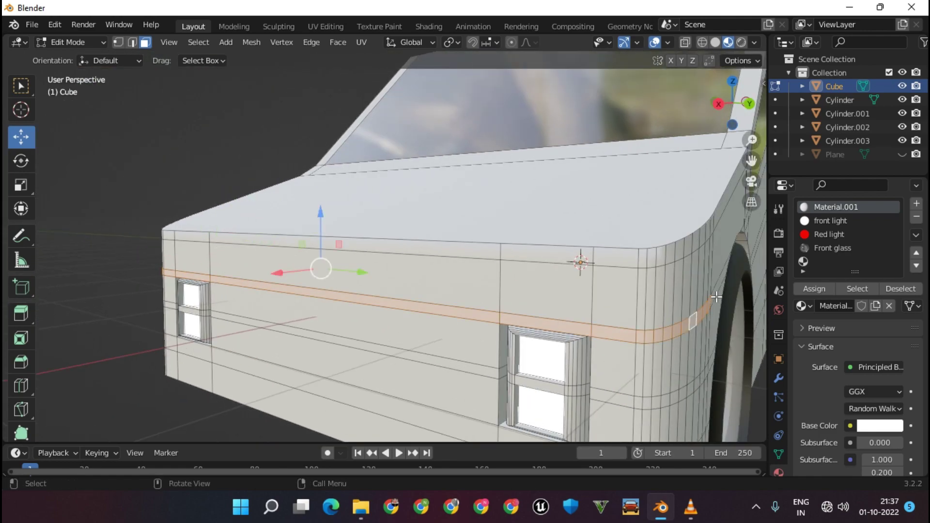
mouse_move(717, 297)
middle_down()
mouse_move(669, 295)
mouse_move(695, 274)
mouse_move(218, 270)
mouse_move(537, 291)
middle_up()
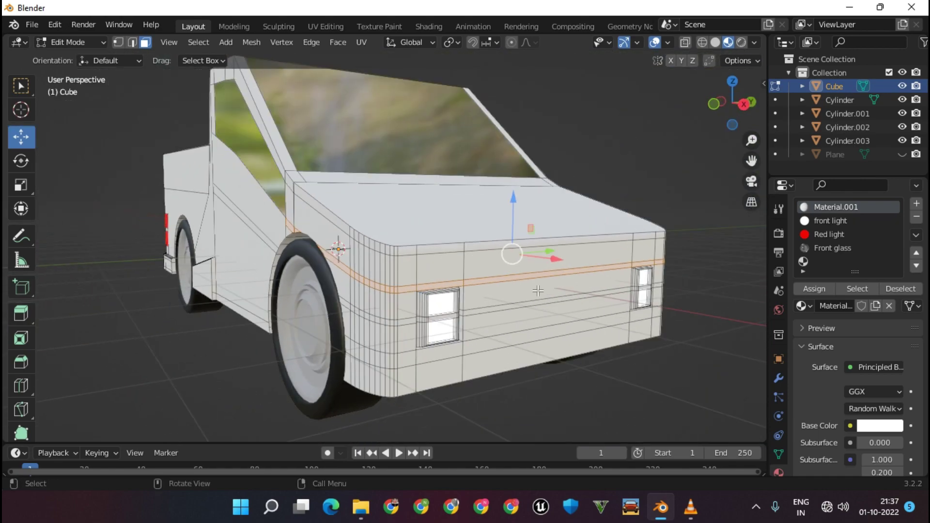
key(alt+Tab)
key(alt+Tab)
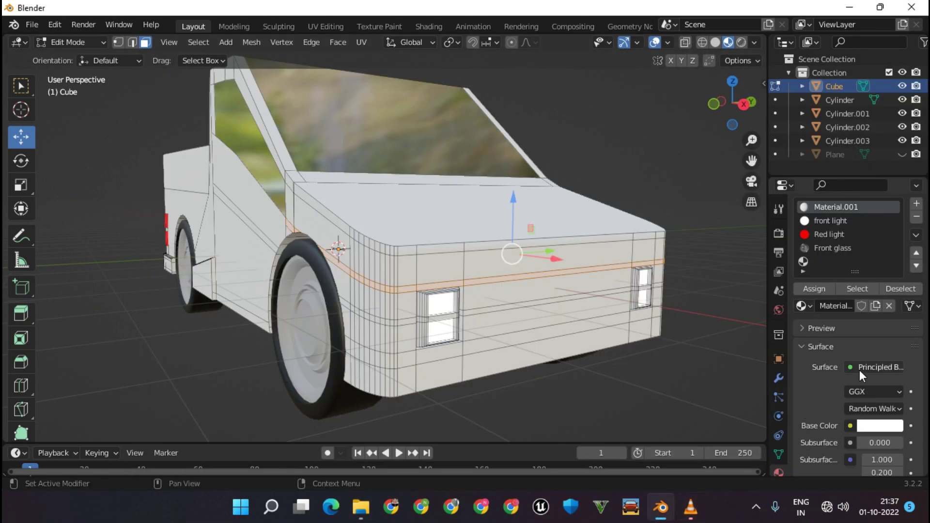
Step: Add a new material slot with a new, renamed trim material whose Base Color is cyan-blue
click(916, 204)
click(833, 331)
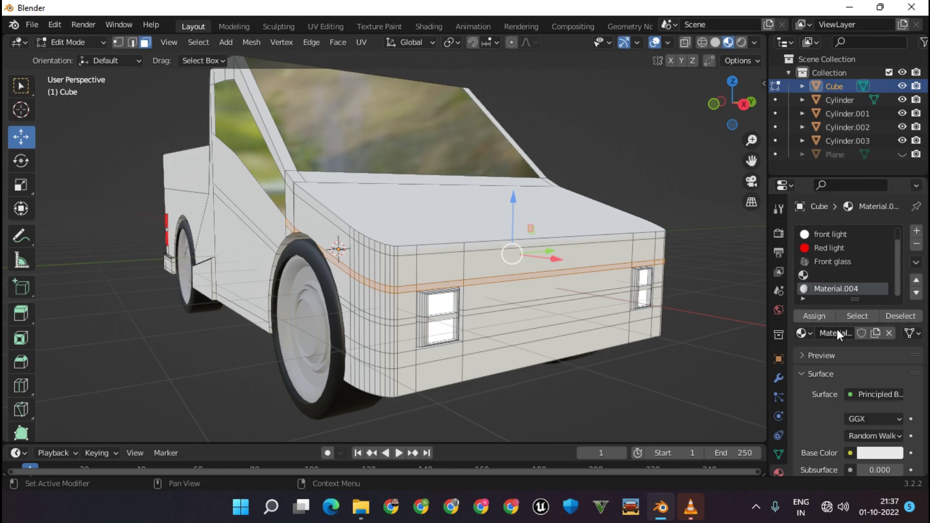
click(833, 334)
key(BackSpace)
text(l3)
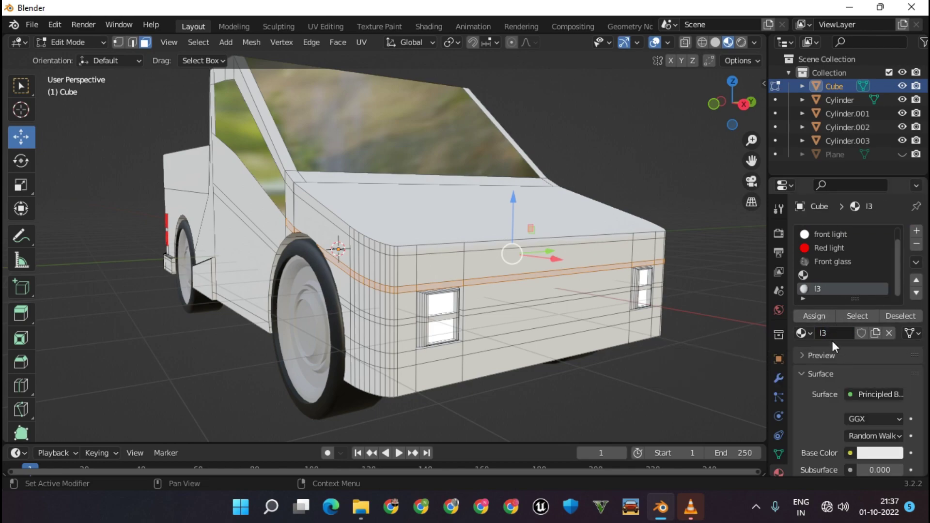
click(877, 450)
drag(821, 298, 844, 257)
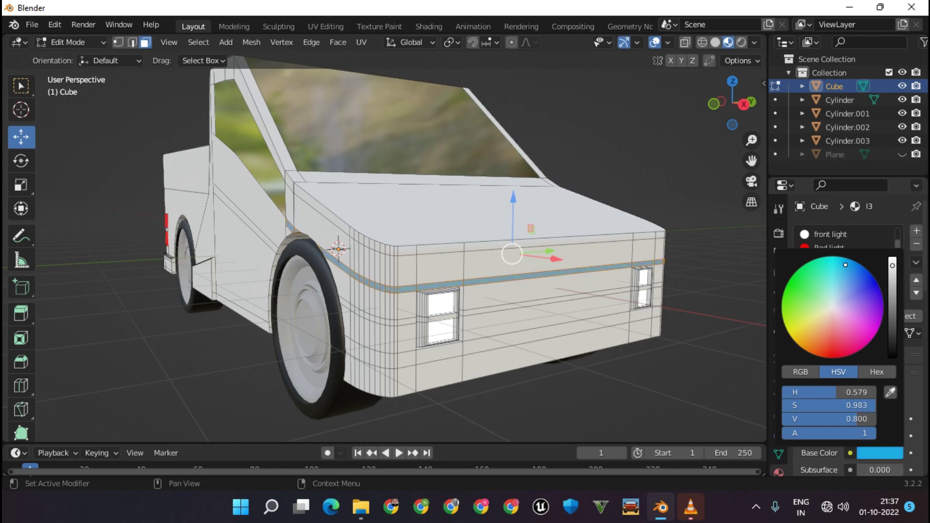
Step: Switch to Rendered shading in Object Mode and unhide the ground plane
click(740, 42)
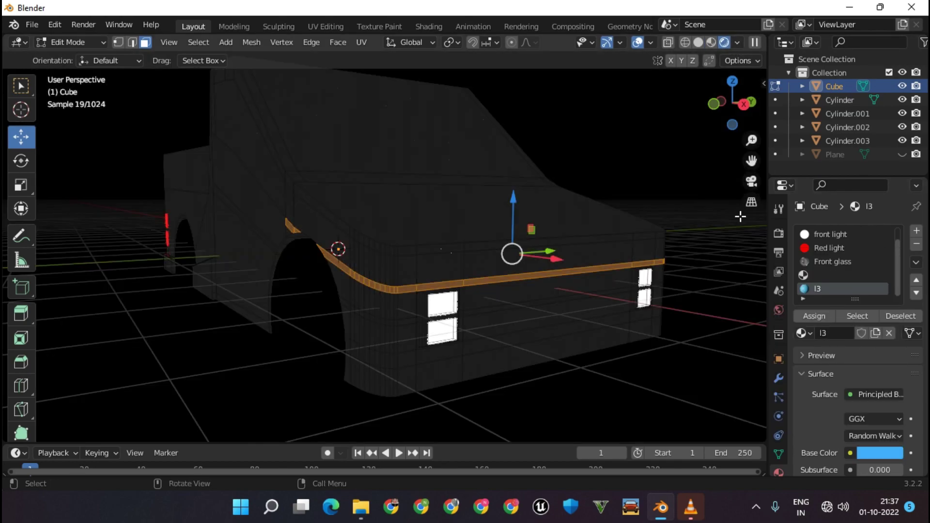
key(Tab)
middle_drag(707, 245, 740, 127)
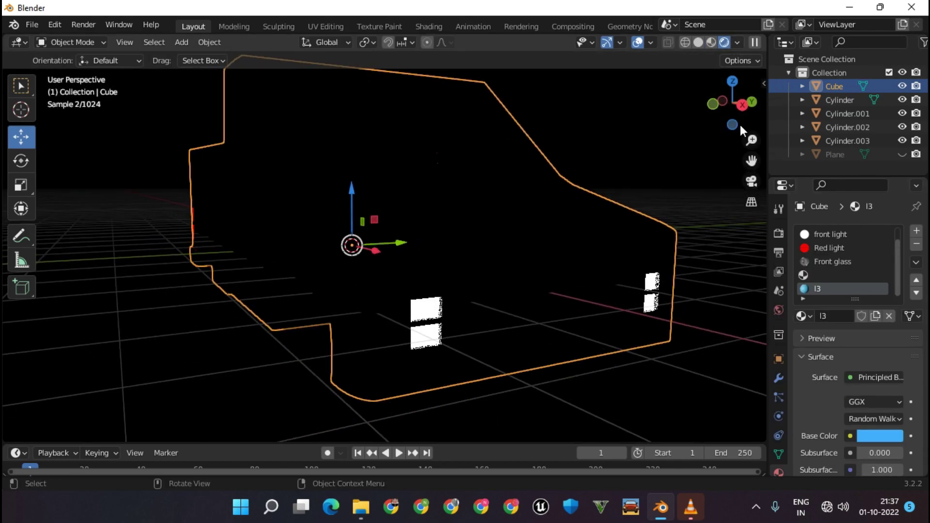
click(778, 233)
mouse_move(726, 262)
middle_down()
mouse_move(590, 258)
mouse_move(503, 269)
mouse_move(692, 286)
mouse_move(571, 262)
mouse_move(511, 271)
mouse_move(558, 270)
middle_up()
key(alt+h)
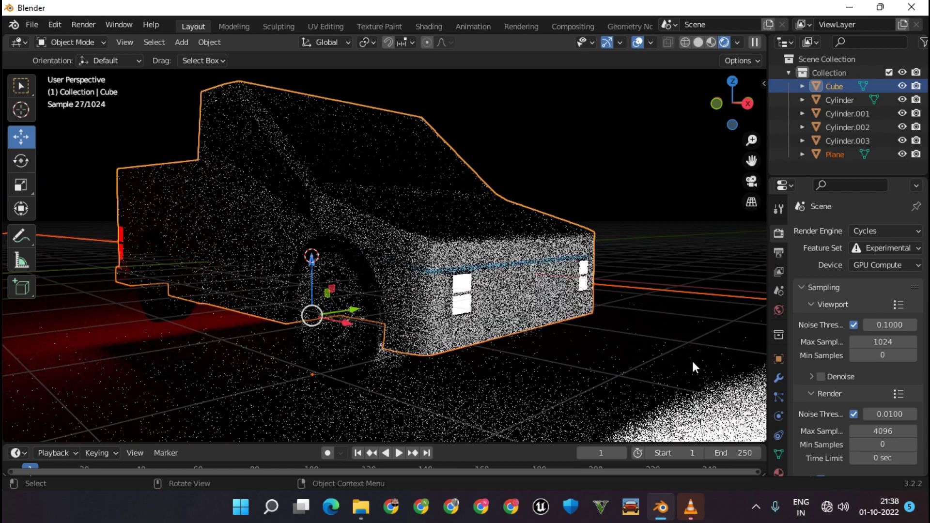
Step: Make the trim material an Emission shader with a blue emission colour
click(778, 472)
click(857, 377)
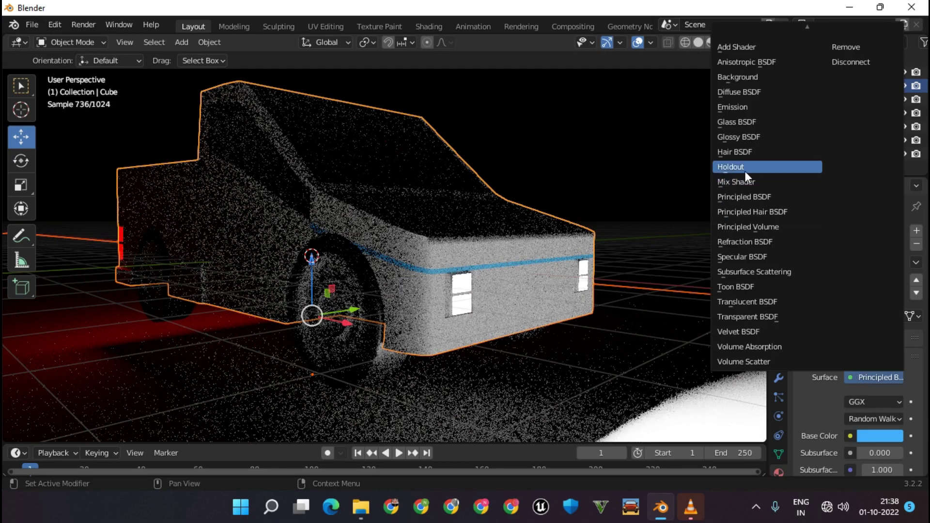
click(741, 97)
click(881, 402)
click(849, 216)
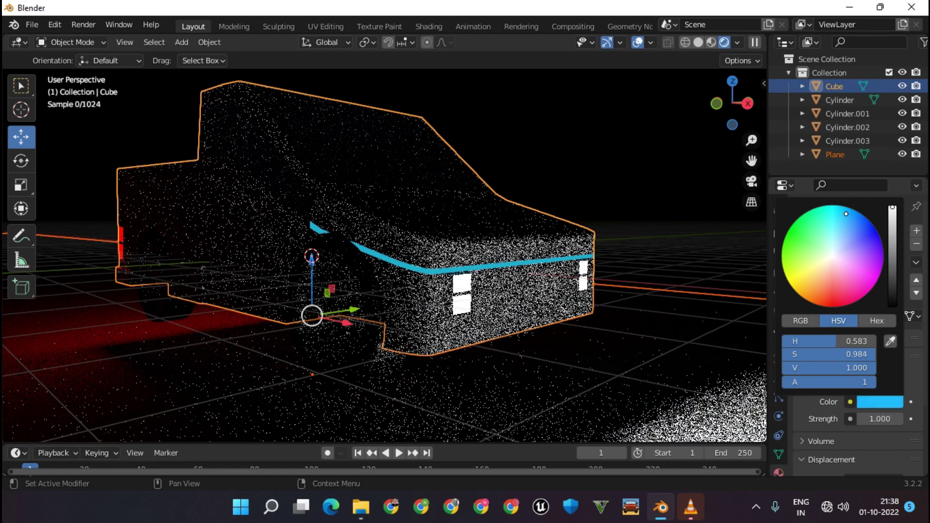
middle_drag(635, 154, 712, 39)
Step: Return to solid shading and enter Edit Mode on the car body
click(712, 43)
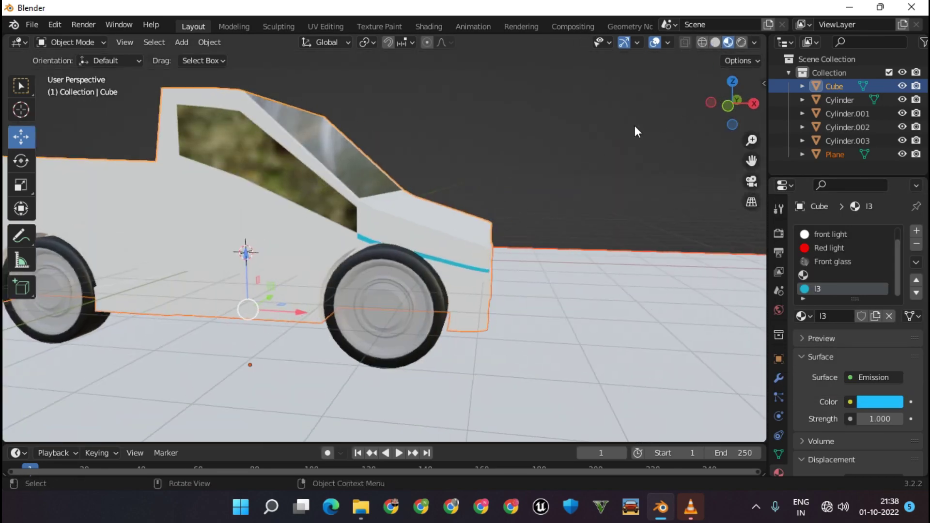
key(Tab)
key(Tab)
click(699, 289)
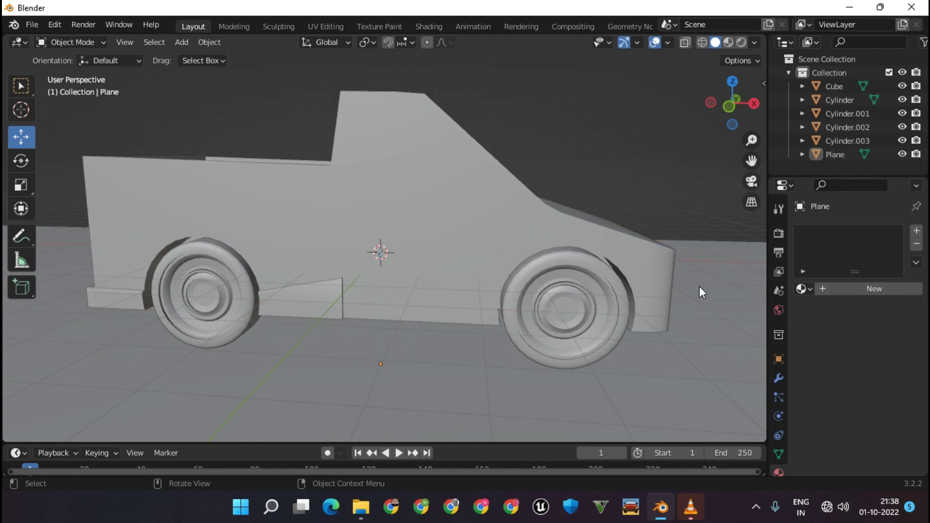
click(488, 230)
key(Tab)
scroll(503, 234, up, 2)
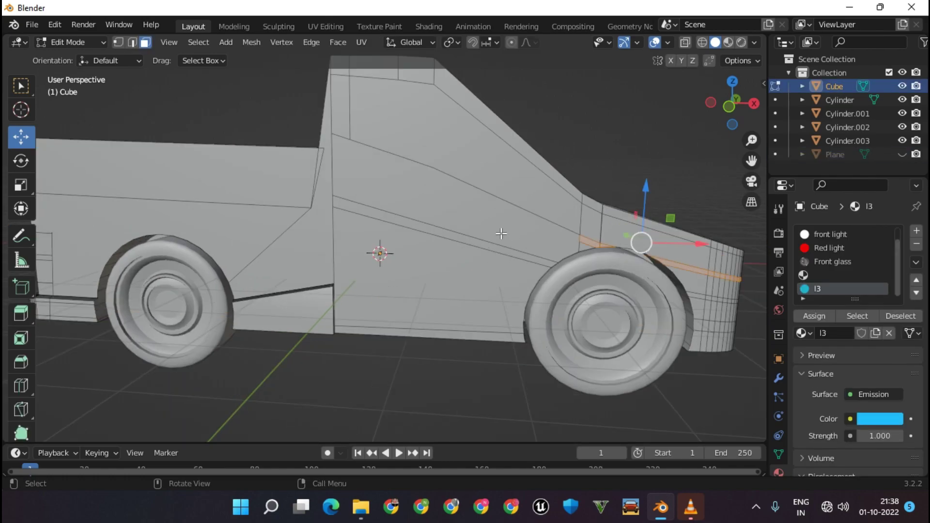
Step: Select the face strips along the car's side and assign the blue emission material
click(541, 262)
middle_drag(541, 262, 290, 245)
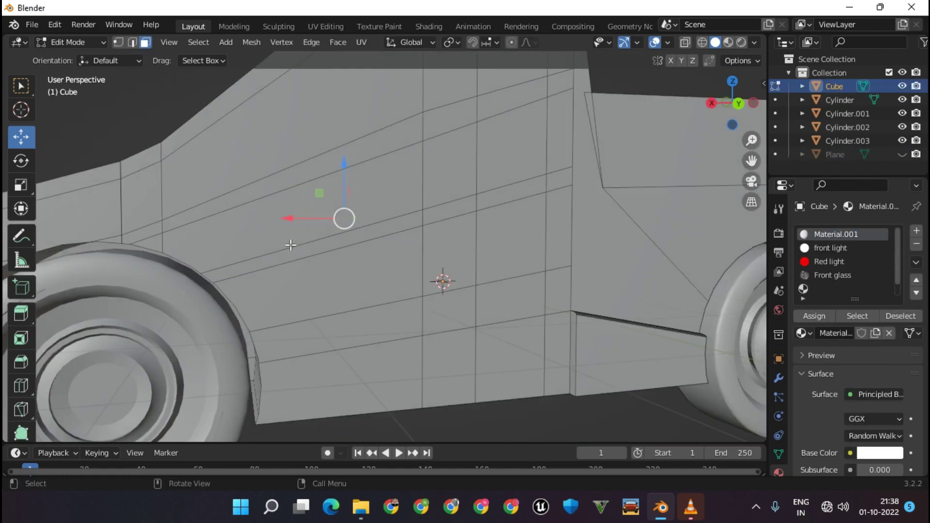
alt+click(329, 249)
alt+shift+click(453, 219)
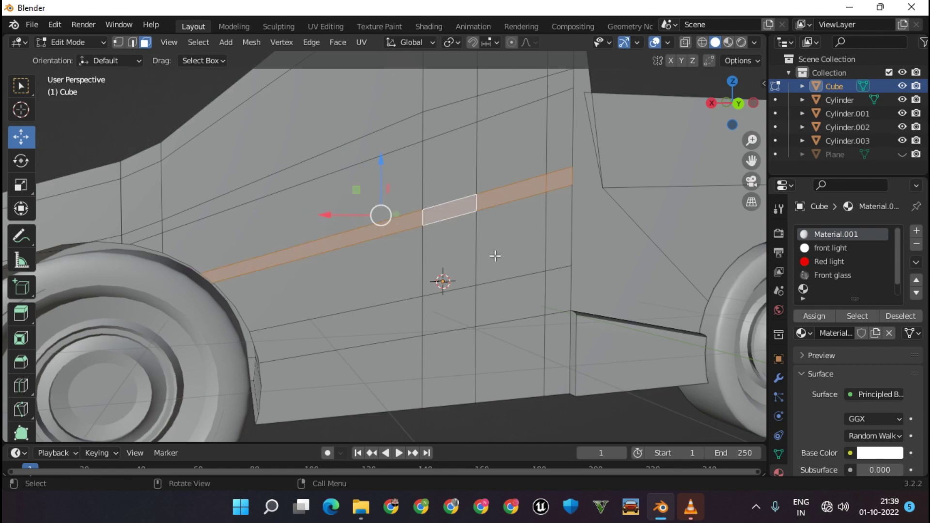
scroll(807, 290, down, 1)
click(806, 289)
click(815, 316)
middle_drag(469, 315, 469, 228)
key(Tab)
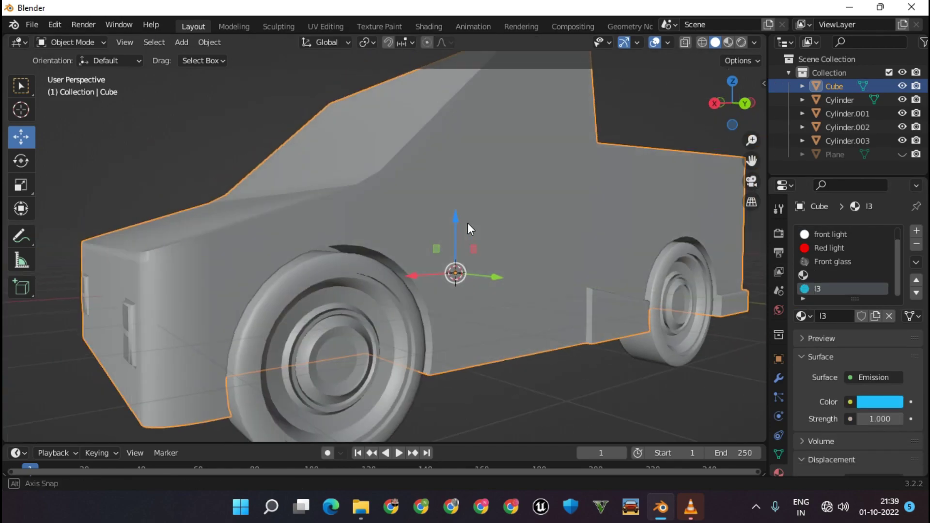
Step: Preview the glowing side trim in material shading, then go back to editing the body
click(728, 42)
middle_drag(685, 178, 648, 234)
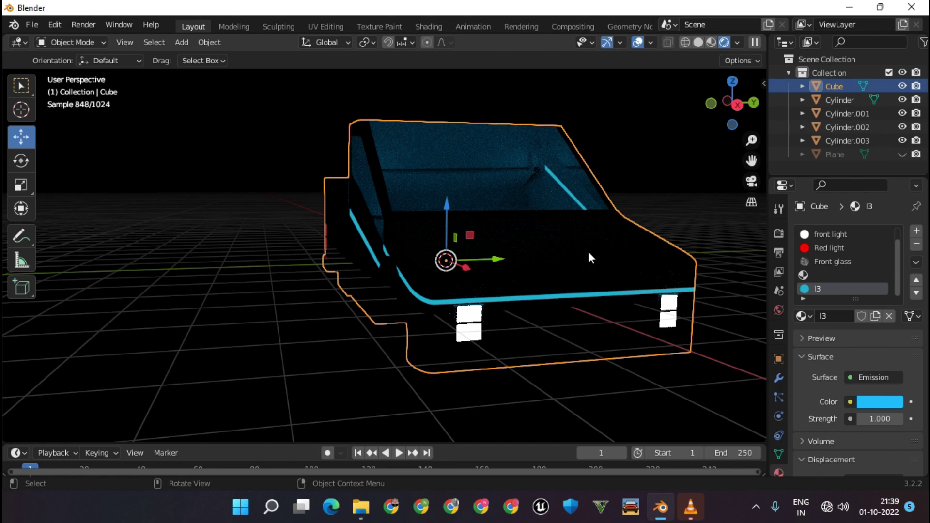
middle_drag(588, 252, 714, 50)
click(699, 42)
key(Tab)
mouse_move(648, 183)
middle_down()
mouse_move(575, 224)
mouse_move(630, 220)
middle_up()
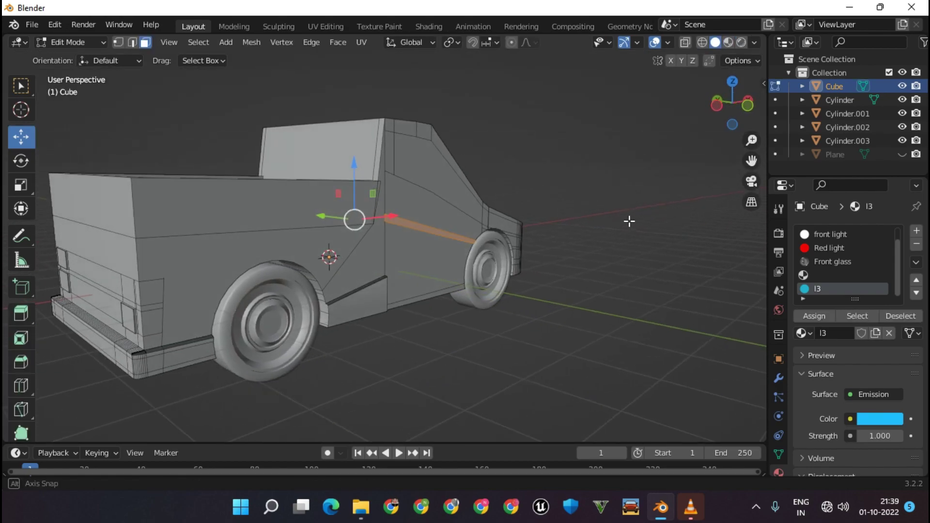
scroll(447, 250, up, 5)
middle_drag(447, 250, 475, 247)
mouse_move(389, 264)
middle_down()
mouse_move(440, 270)
mouse_move(496, 297)
middle_up()
Step: Select the horizontal loop and the left and right vertical loops across the truck's rear
alt+click(565, 293)
middle_drag(565, 297, 685, 298)
key(Tab)
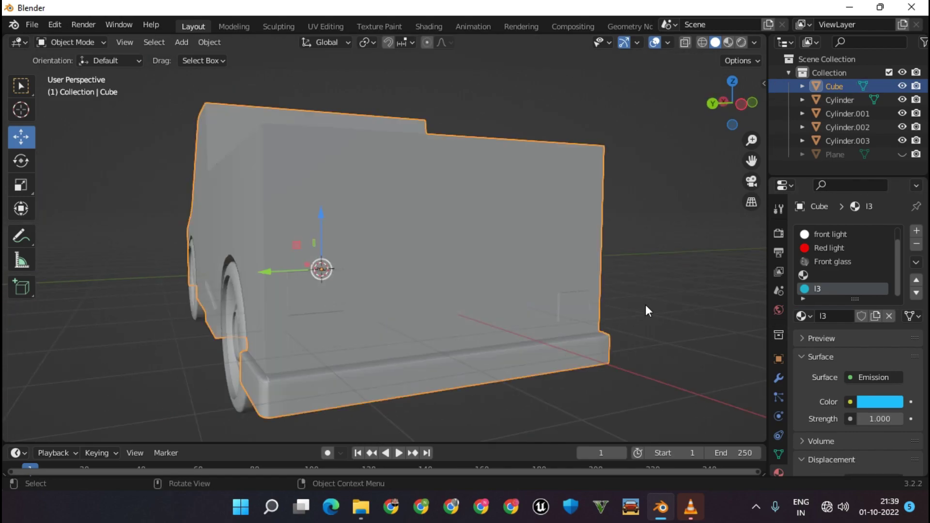
key(z)
key(Tab)
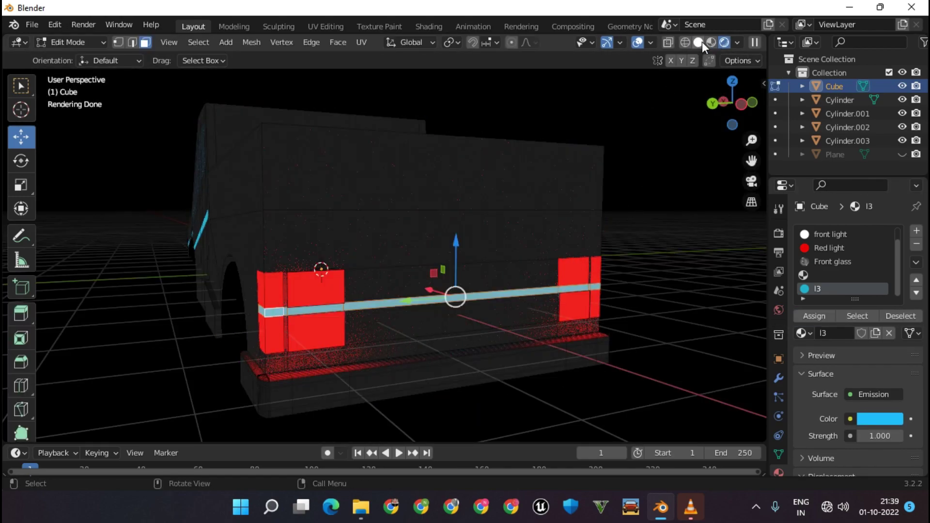
click(699, 42)
alt+click(283, 307)
key(ctrl+z)
key(ctrl+z)
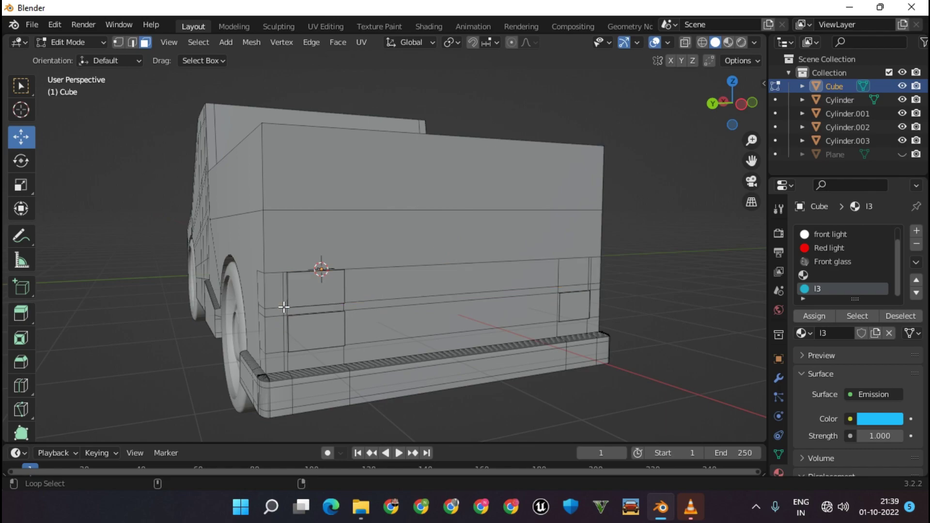
alt+click(242, 334)
mouse_move(284, 307)
middle_down()
mouse_move(242, 335)
mouse_move(415, 355)
mouse_move(416, 385)
middle_up()
alt+click(211, 339)
alt+shift+click(416, 355)
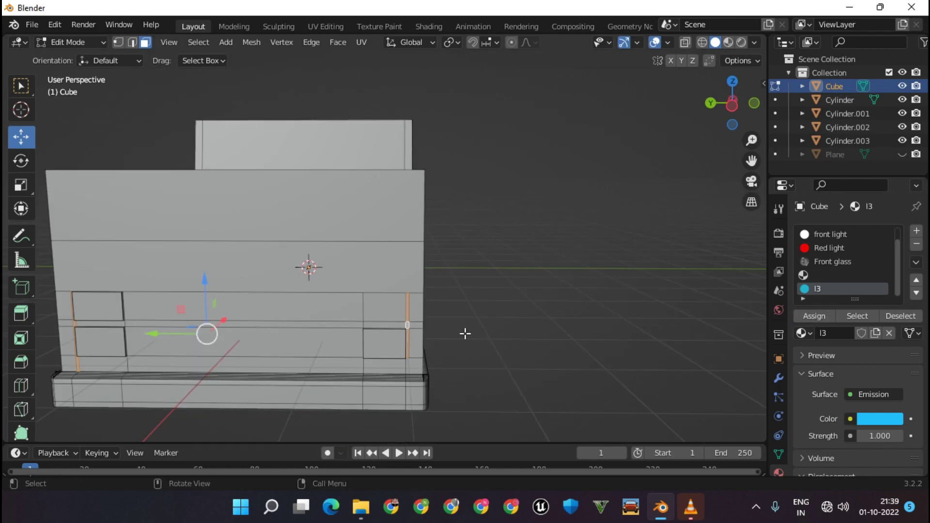
Step: Check the rear trim in rendered view, then select the left rear bumper face
key(Tab)
click(742, 42)
key(Tab)
middle_drag(525, 251, 570, 247)
click(715, 42)
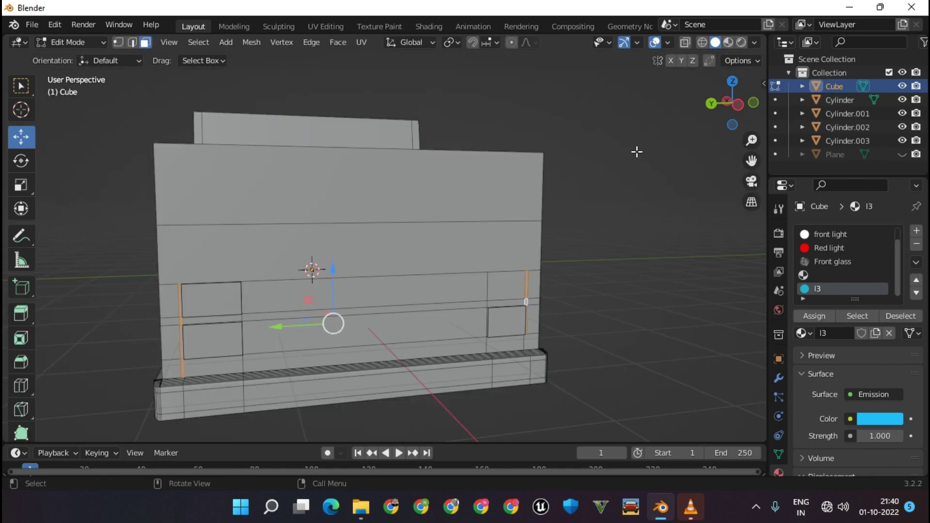
key(Tab)
middle_drag(530, 304, 569, 301)
key(Tab)
click(412, 306)
Step: Add the right bumper face and create a new 'Yellow light' material with yellow base colour
shift+click(622, 301)
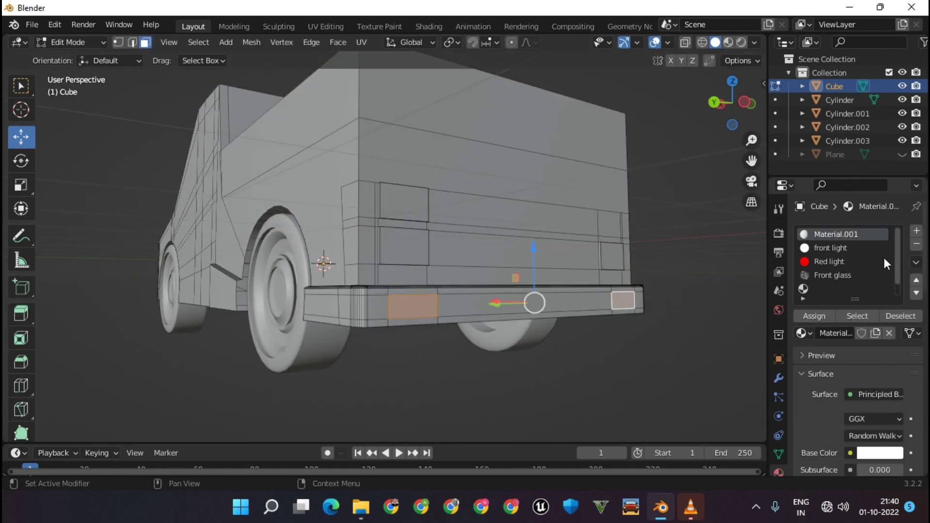
click(916, 231)
click(861, 333)
double_click(834, 333)
text(Yellow light)
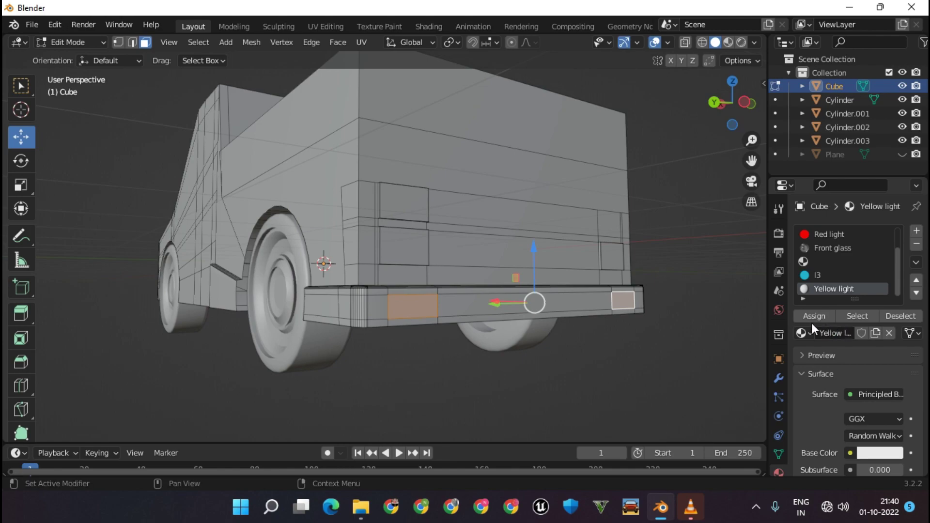
click(880, 453)
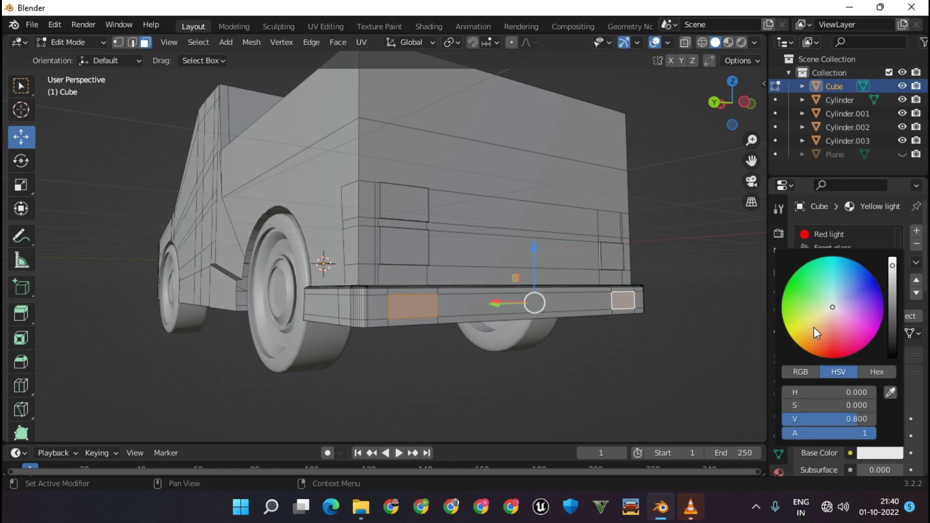
click(819, 330)
Step: Assign Yellow light to the bumper faces as a yellow Emission shader
click(741, 42)
click(814, 316)
click(875, 394)
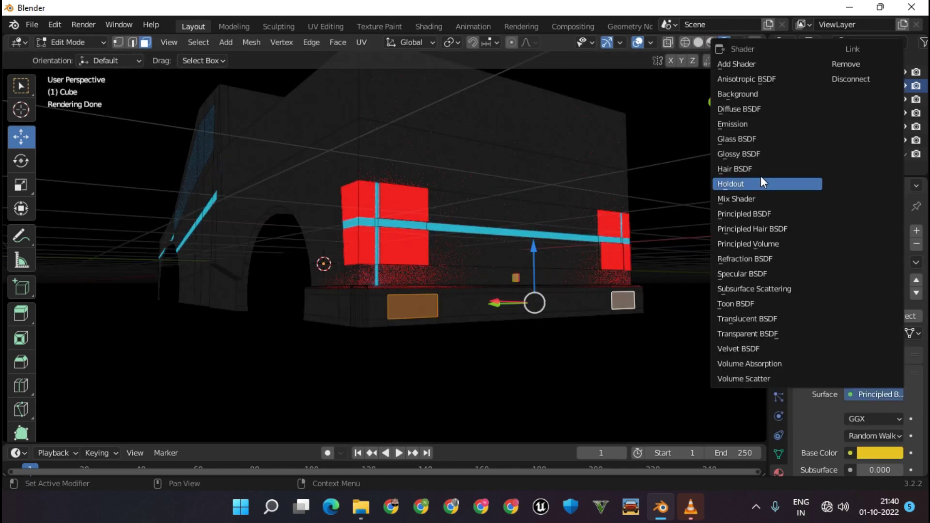
click(741, 106)
click(872, 406)
click(845, 262)
key(Tab)
click(880, 403)
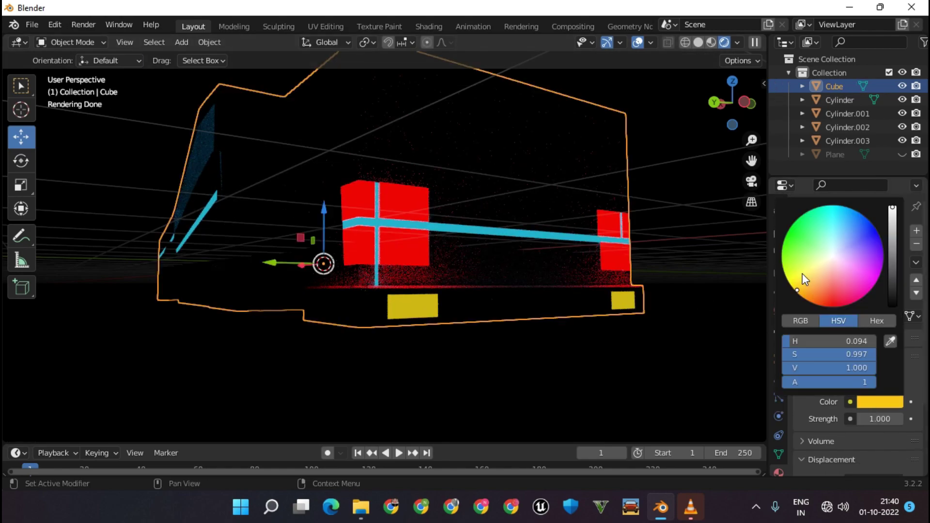
Step: Set the Yellow light emission strength to 45.200
scroll(875, 391, down, 2)
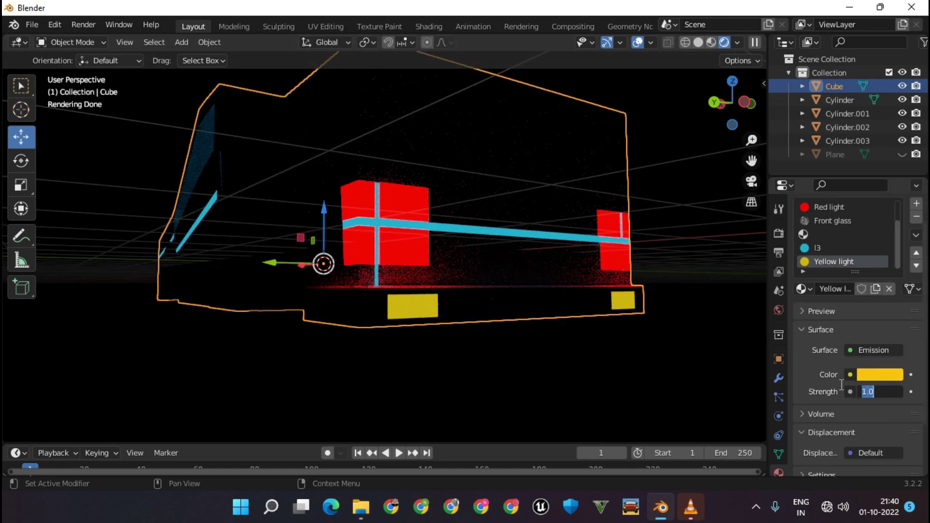
click(860, 387)
text(2000)
key(Return)
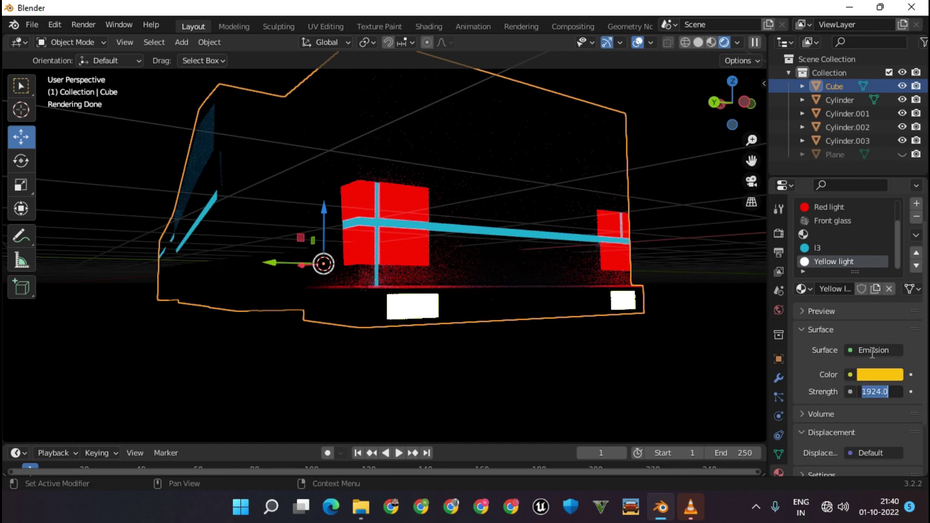
mouse_move(867, 391)
mouse_down()
mouse_move(901, 392)
mouse_move(867, 392)
mouse_up()
text(45.200)
middle_drag(693, 341, 640, 345)
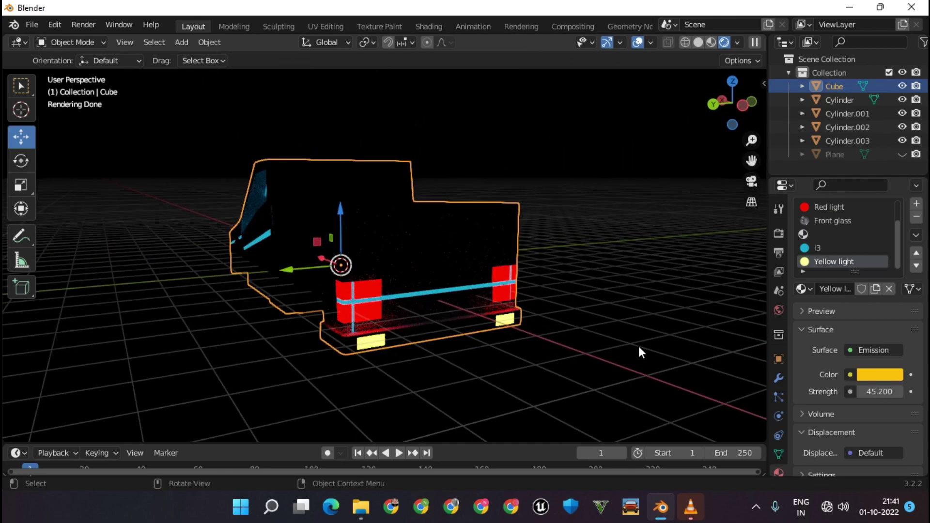
Step: Unhide the ground plane and deselect everything in the scene
key(alt+h)
scroll(633, 339, down, 2)
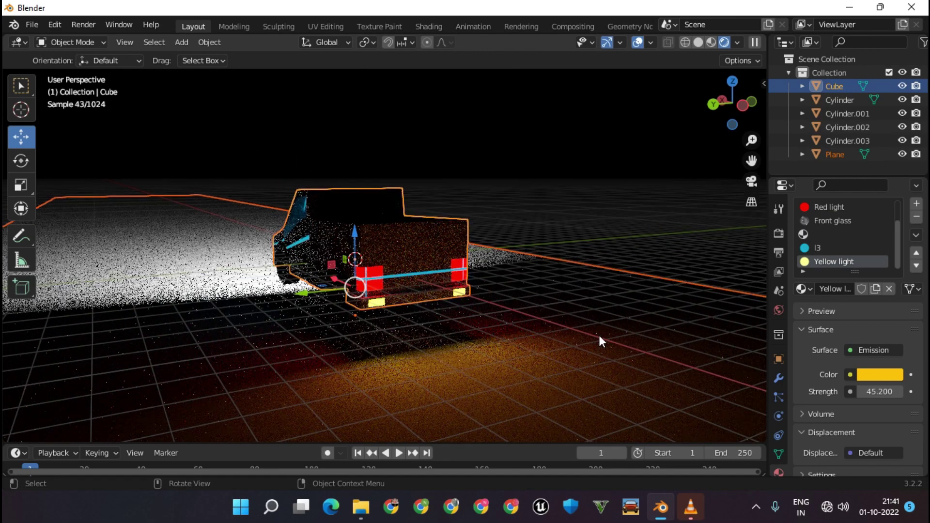
scroll(533, 276, up, 3)
key(alt+a)
mouse_move(565, 275)
middle_down()
mouse_move(673, 228)
mouse_move(578, 223)
mouse_move(595, 281)
middle_up()
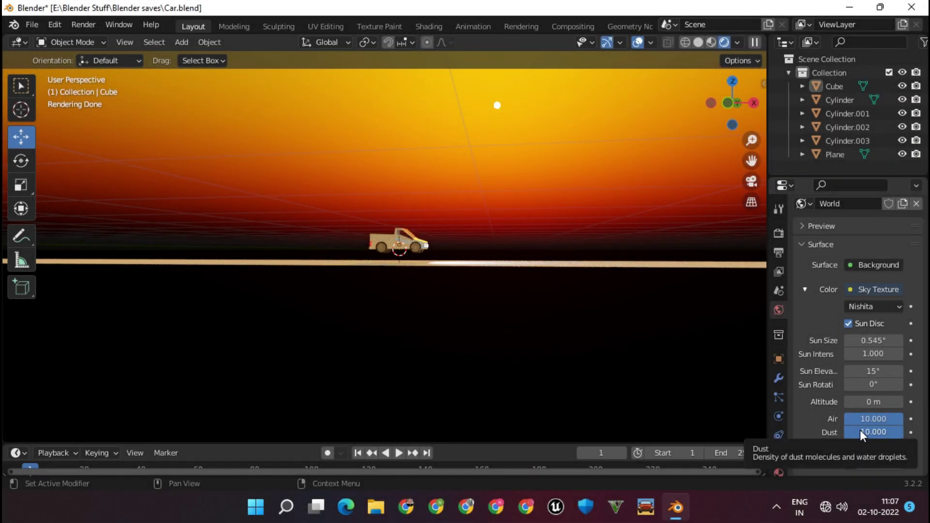
Step: Test-raise the ground plane, cancel the move, and orbit to a front view of the pickup
scroll(575, 199, up, 3)
scroll(601, 226, up, 3)
click(423, 275)
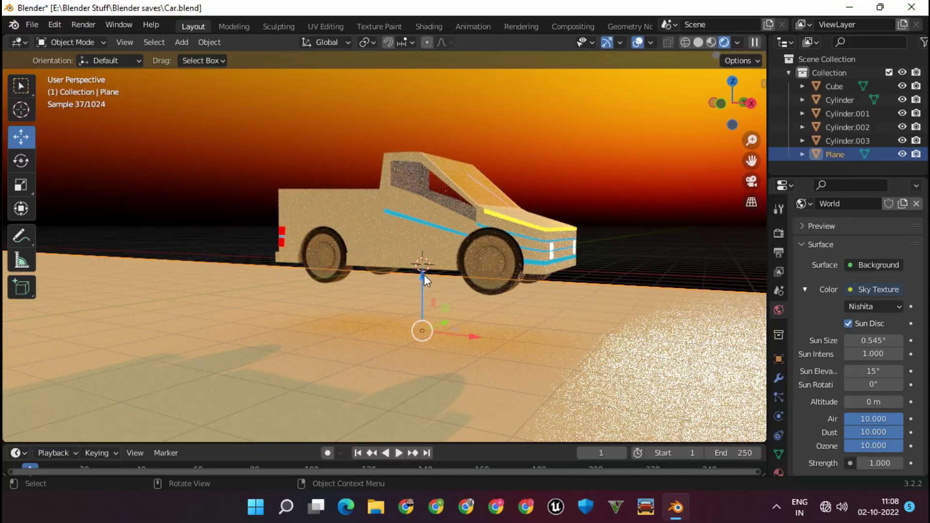
drag(424, 275, 423, 228)
right_click(424, 228)
click(635, 173)
mouse_move(635, 173)
middle_down()
mouse_move(553, 196)
mouse_move(528, 179)
mouse_move(455, 193)
middle_up()
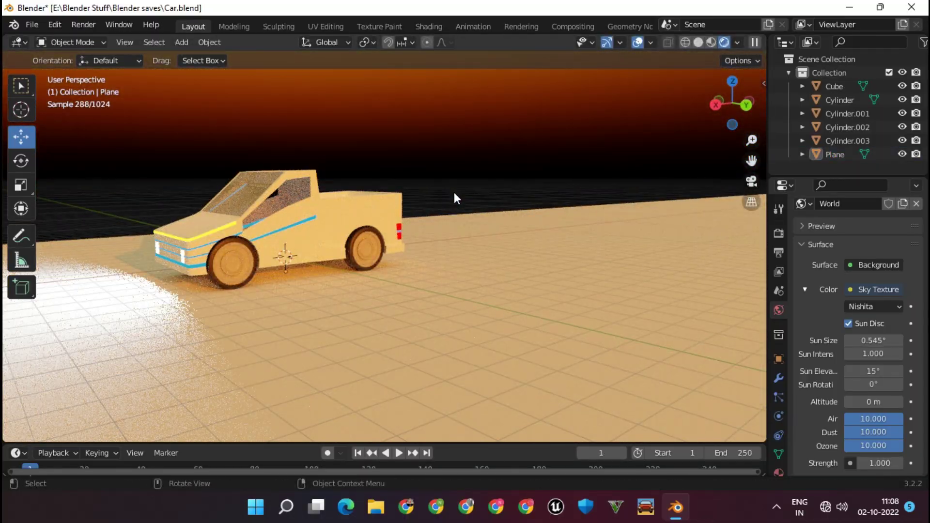
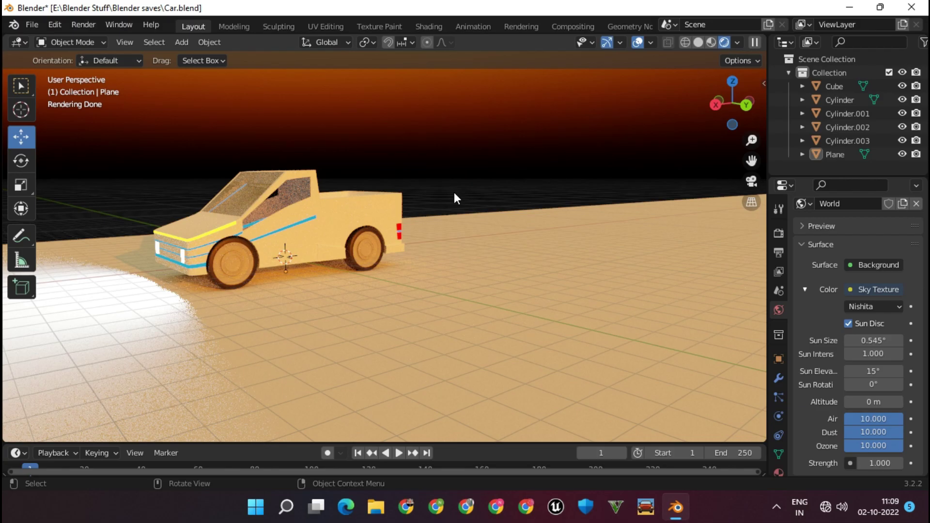
Step: From the rear of the car, select the cab body and enter Edit Mode
mouse_move(455, 192)
middle_down()
mouse_move(505, 171)
mouse_move(289, 179)
mouse_move(345, 125)
mouse_move(459, 270)
middle_up()
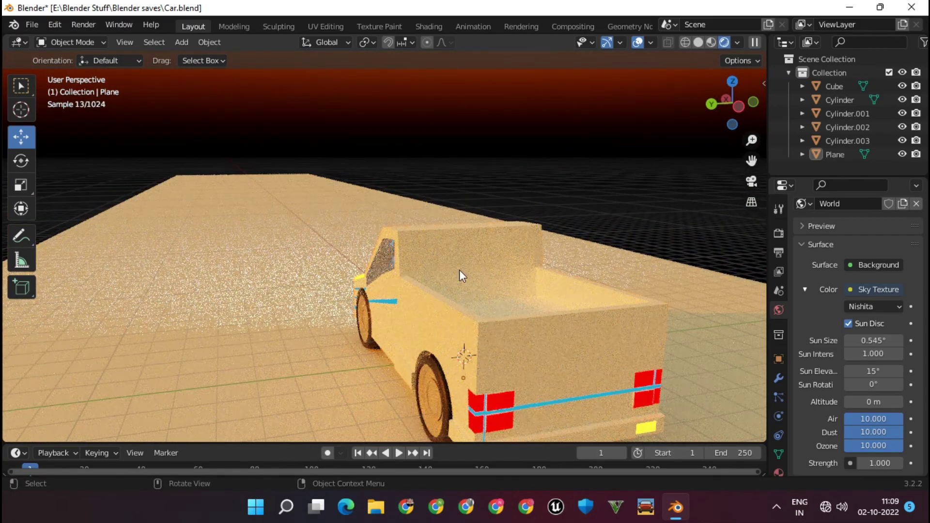
click(459, 271)
key(Tab)
scroll(436, 291, up, 2)
scroll(412, 305, up, 3)
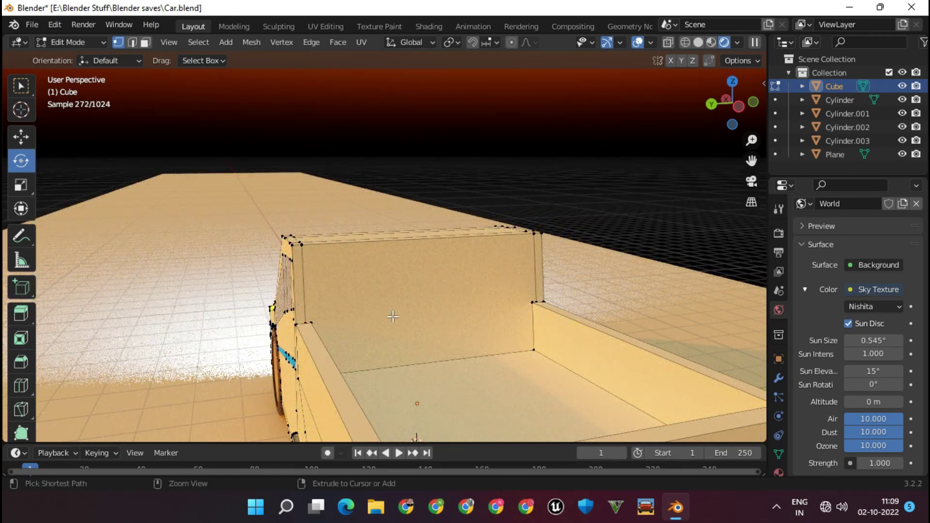
Step: Knife-cut a rectangular back-window outline into the rear cab wall
click(24, 411)
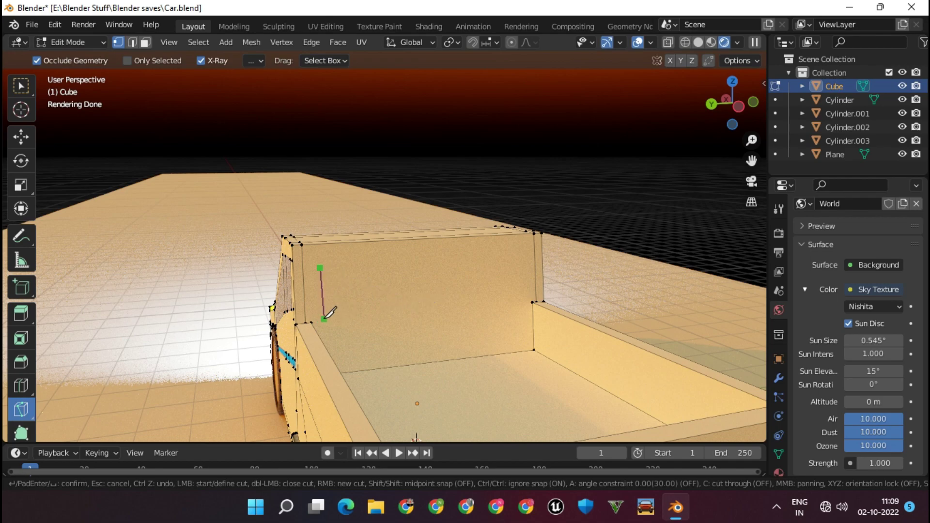
middle_drag(405, 308, 384, 309)
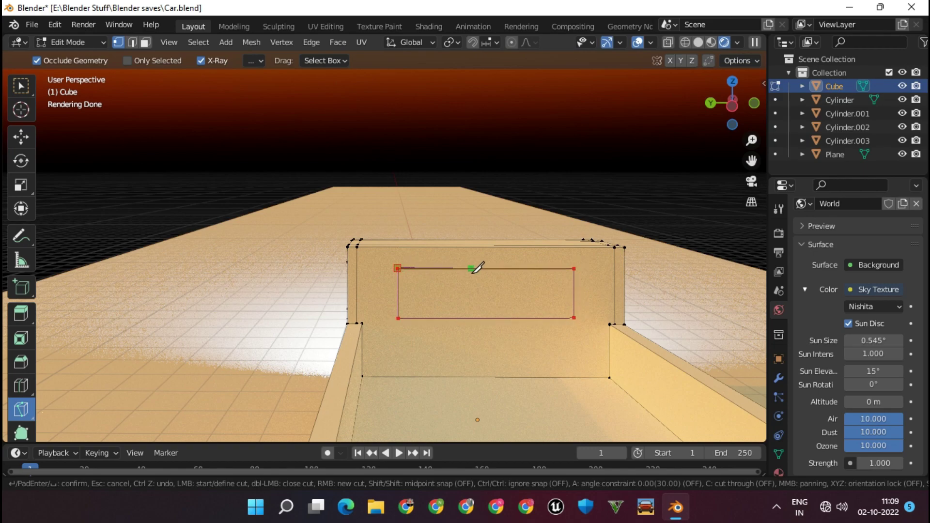
key(Return)
click(21, 137)
click(275, 203)
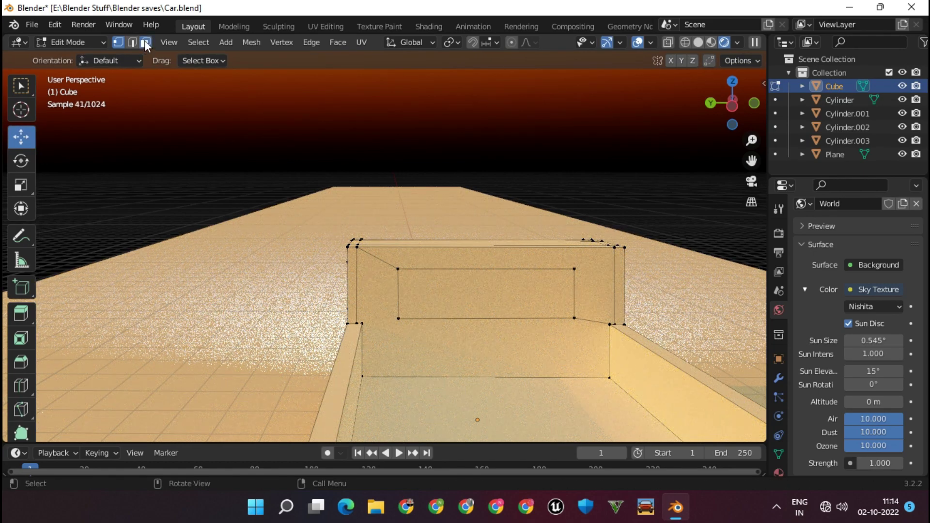
Step: Assign the Front glass material to the inner rectangle face on the rear wall
click(145, 43)
click(486, 293)
click(778, 473)
click(828, 283)
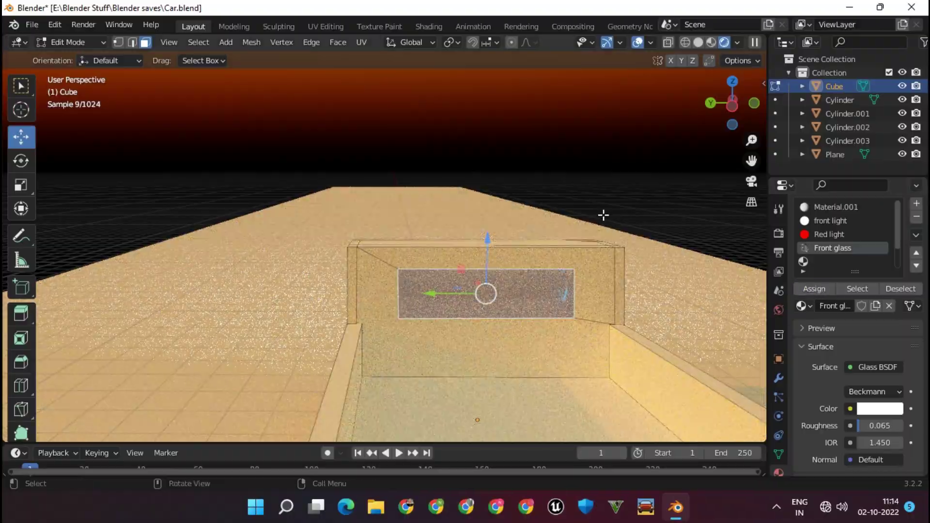
key(Tab)
Step: Check the glass back window in Material Preview, then re-enter Edit Mode and select the cab's top face
mouse_move(661, 176)
middle_down()
mouse_move(384, 236)
mouse_move(519, 210)
mouse_move(353, 195)
mouse_move(513, 242)
middle_up()
scroll(610, 286, up, 3)
scroll(609, 286, down, 3)
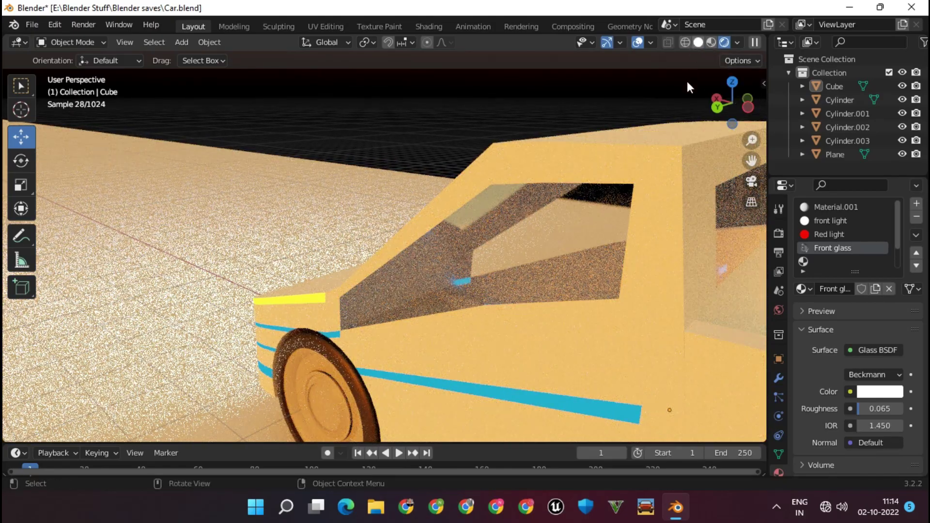
click(699, 42)
click(728, 42)
mouse_move(526, 198)
middle_down()
mouse_move(318, 137)
mouse_move(464, 223)
mouse_move(386, 249)
mouse_move(740, 210)
mouse_move(632, 233)
mouse_move(625, 215)
middle_up()
key(Tab)
click(468, 155)
Step: In edge select, extrude the cab edge three times to start an interior panel
middle_drag(468, 155, 189, 127)
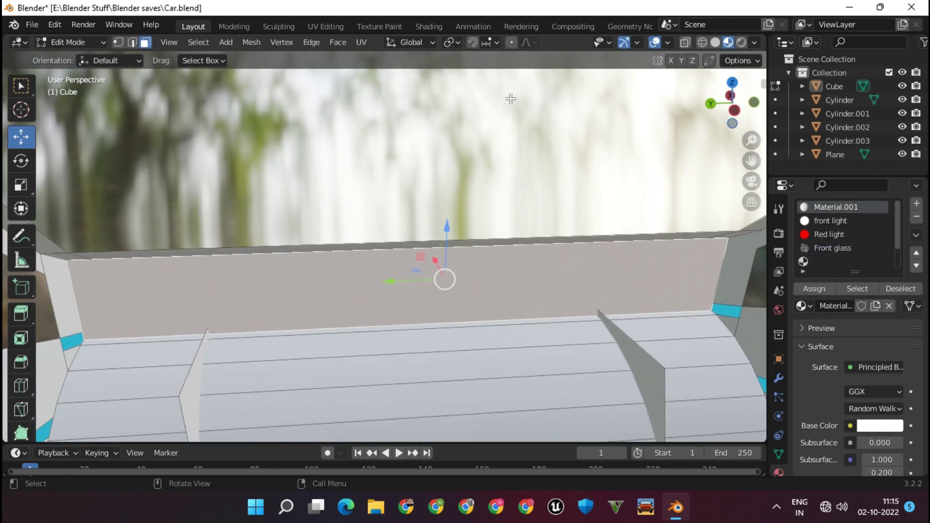
key(2)
mouse_move(277, 259)
middle_down()
mouse_move(314, 317)
mouse_move(628, 326)
middle_up()
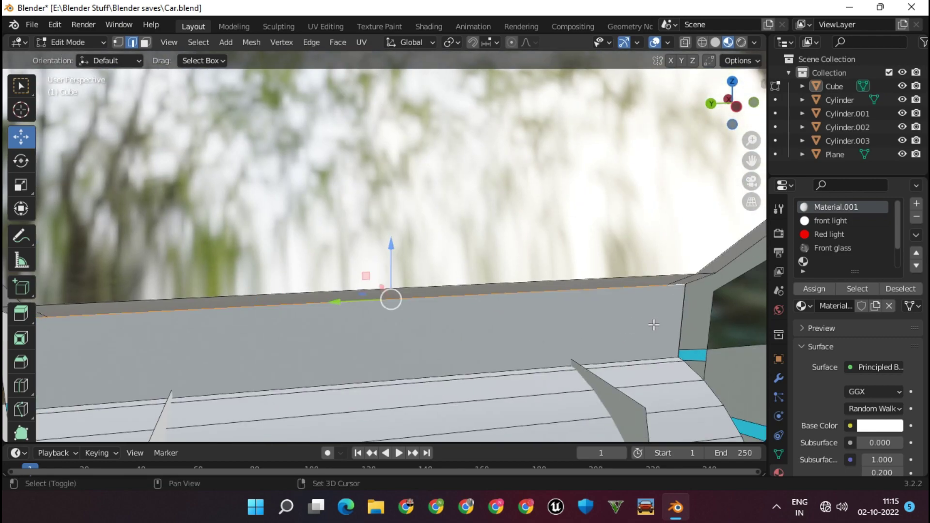
key(e)
click(632, 376)
middle_drag(632, 376, 576, 355)
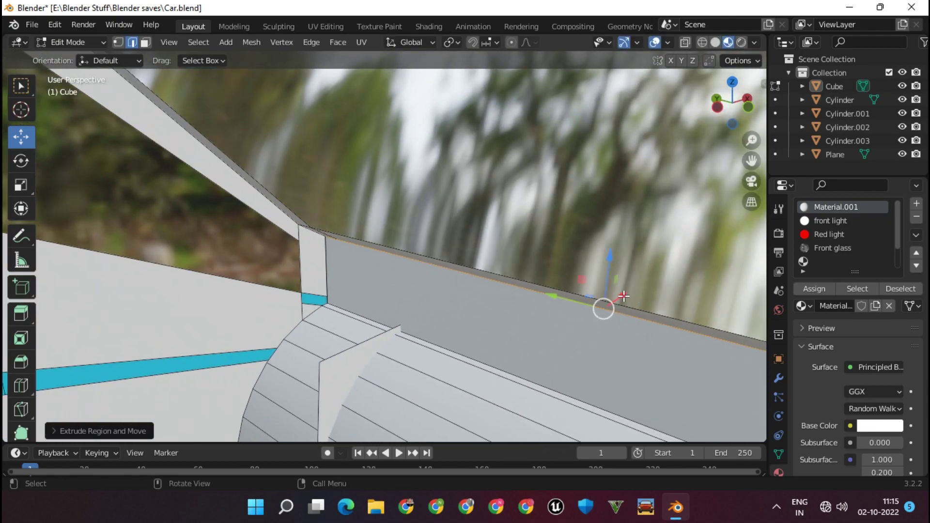
key(e)
click(518, 338)
middle_drag(517, 338, 467, 321)
key(e)
click(484, 322)
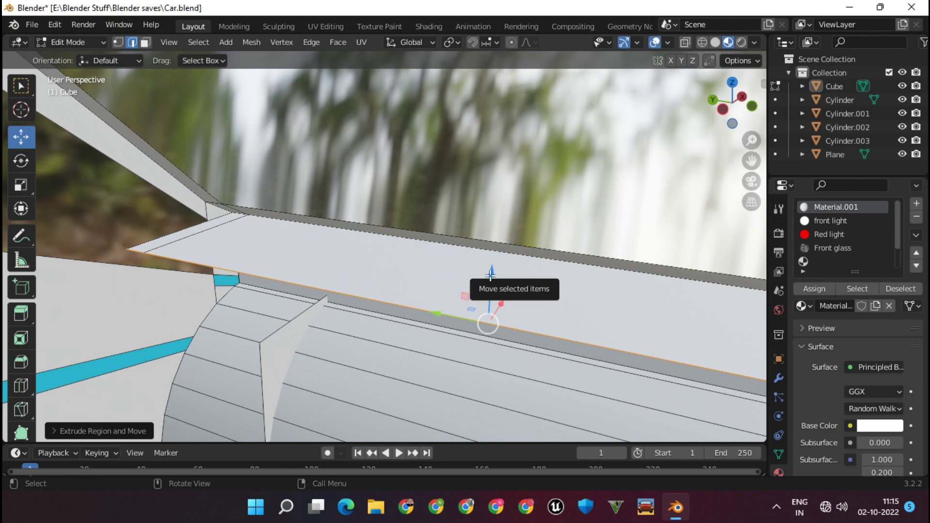
Step: Extrude once more and reposition the new interior panels
key(e)
click(509, 89)
middle_drag(550, 191, 395, 391)
key(g)
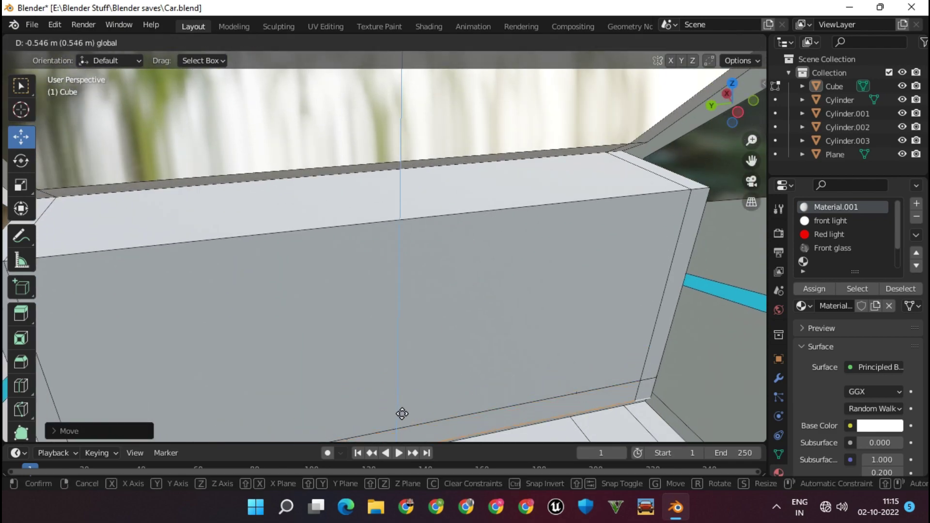
click(497, 315)
middle_drag(496, 316, 537, 314)
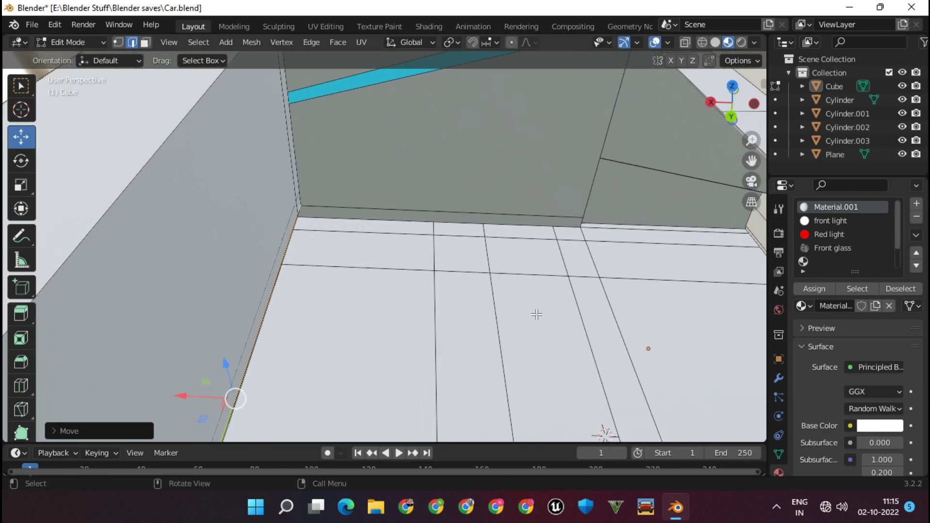
key(g)
click(669, 372)
middle_drag(669, 372, 453, 399)
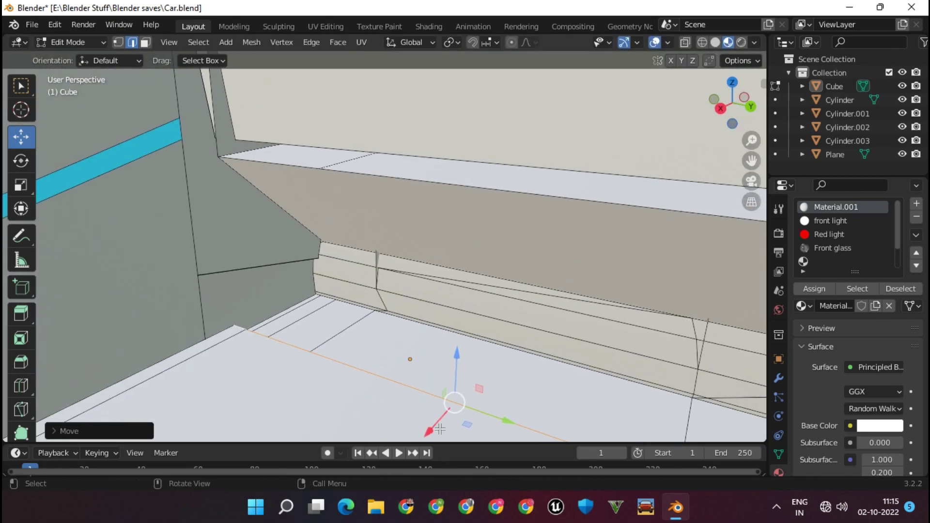
key(g)
right_click(411, 55)
key(Escape)
Step: Extrude and move further edges, constraining the last move along Z and X
key(g)
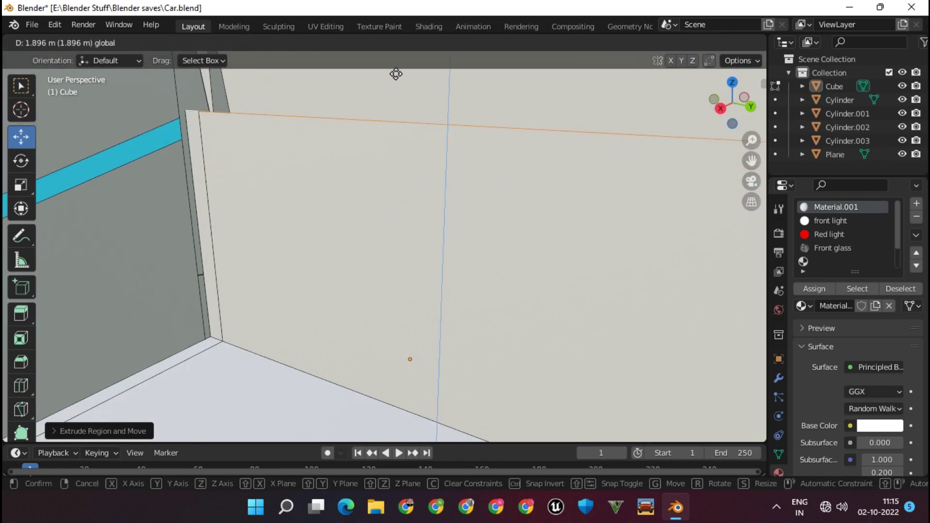
click(354, 94)
middle_drag(354, 94, 388, 145)
key(e)
click(388, 150)
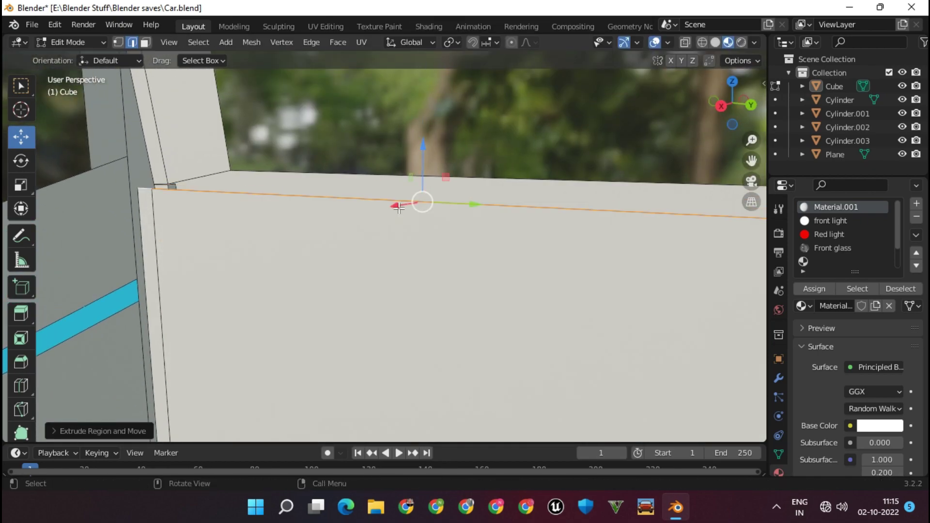
key(g)
click(396, 205)
mouse_move(396, 206)
middle_down()
mouse_move(473, 160)
mouse_move(473, 187)
middle_up()
key(g)
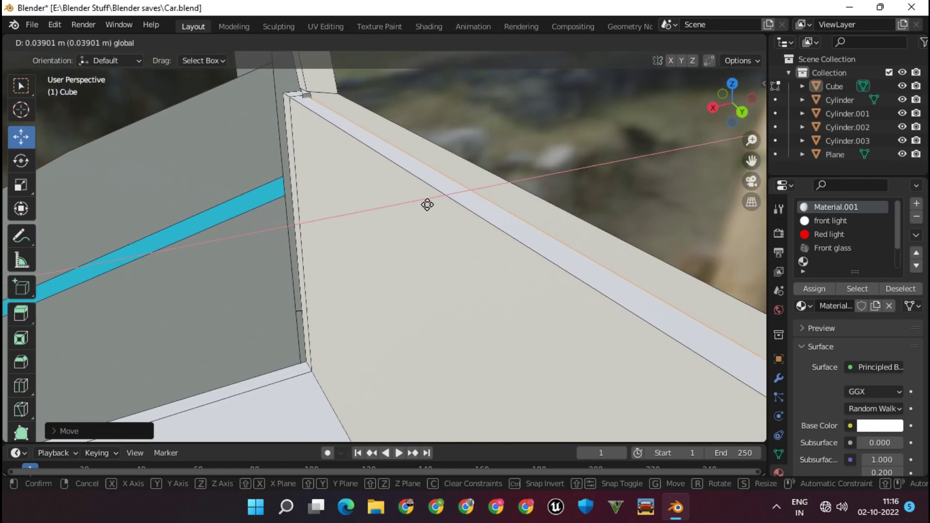
key(z)
key(x)
click(431, 180)
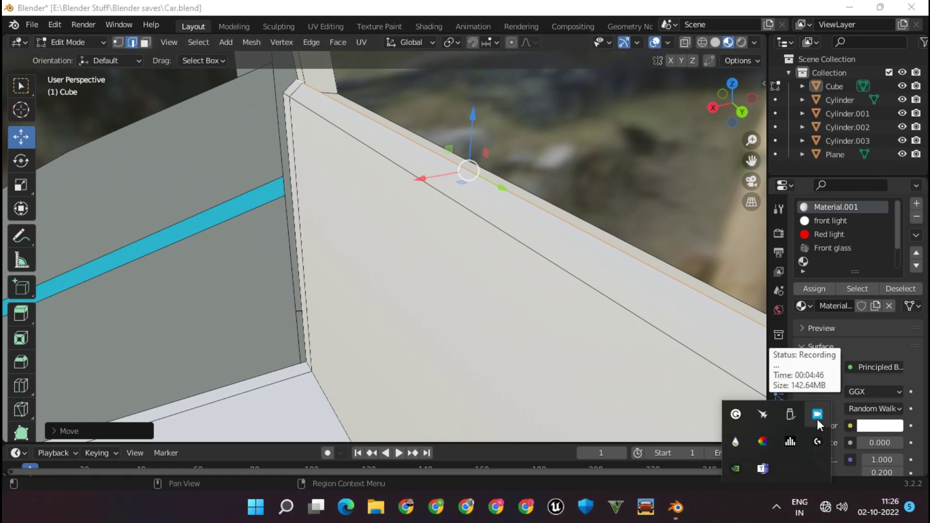
Step: Change an option in the Properties panel, then trial-extrude a face and undo its move
right_click(818, 420)
click(834, 372)
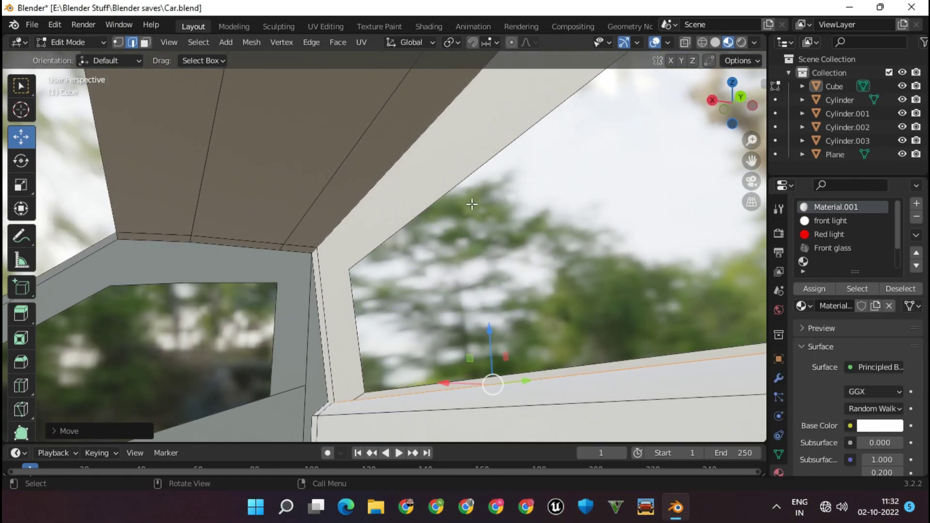
middle_drag(472, 204, 302, 239)
key(Tab)
key(Tab)
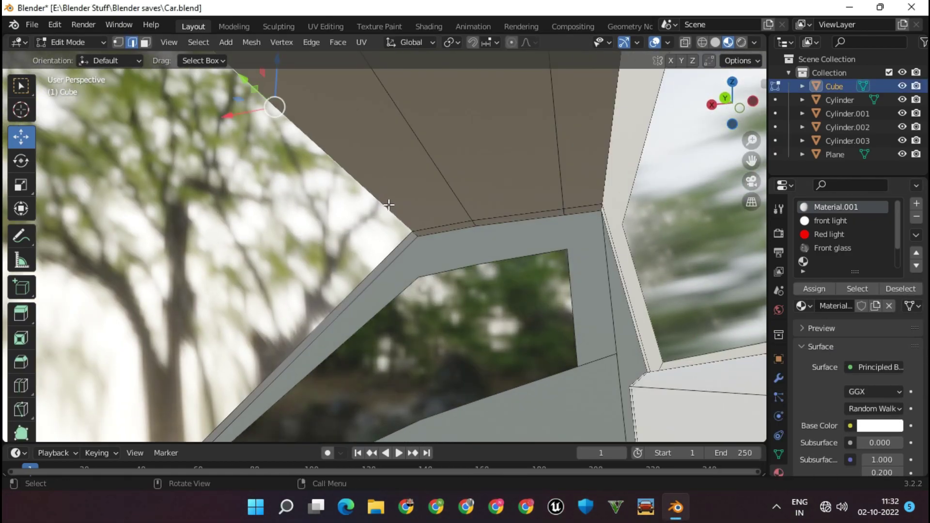
key(r)
key(Escape)
key(e)
key(Escape)
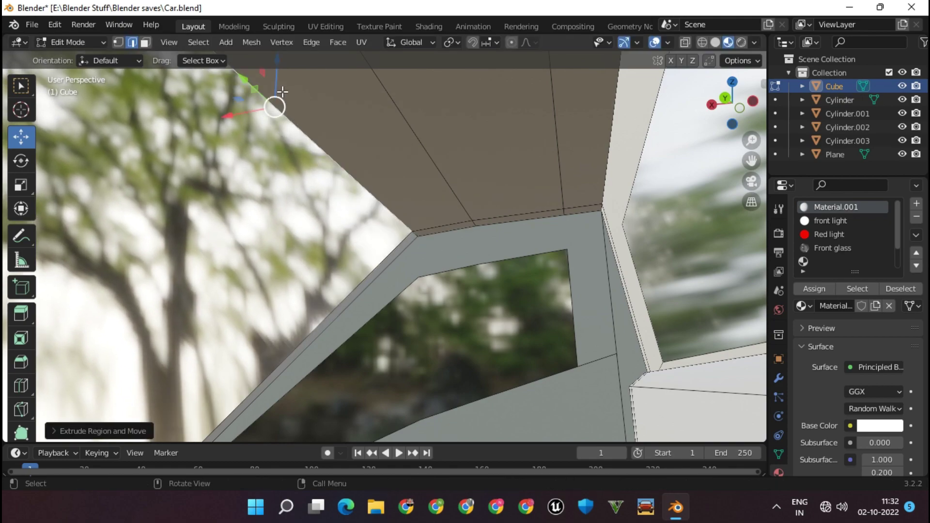
key(g)
click(276, 103)
key(ctrl+z)
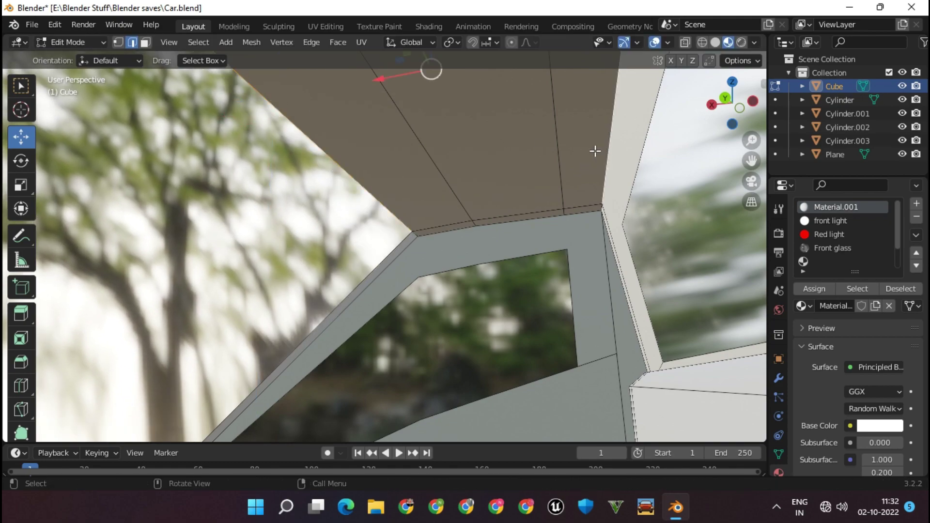
Step: Extrude a face and raise it vertically along Z to form an interior panel
key(e)
key(Escape)
key(g)
key(z)
mouse_move(485, 130)
middle_down()
mouse_move(439, 97)
mouse_move(435, 196)
mouse_move(371, 195)
mouse_move(269, 213)
mouse_move(234, 319)
mouse_move(62, 161)
middle_up()
click(442, 113)
key(Tab)
Step: Select everything and look around the cab interior frames before returning to Edit Mode
key(a)
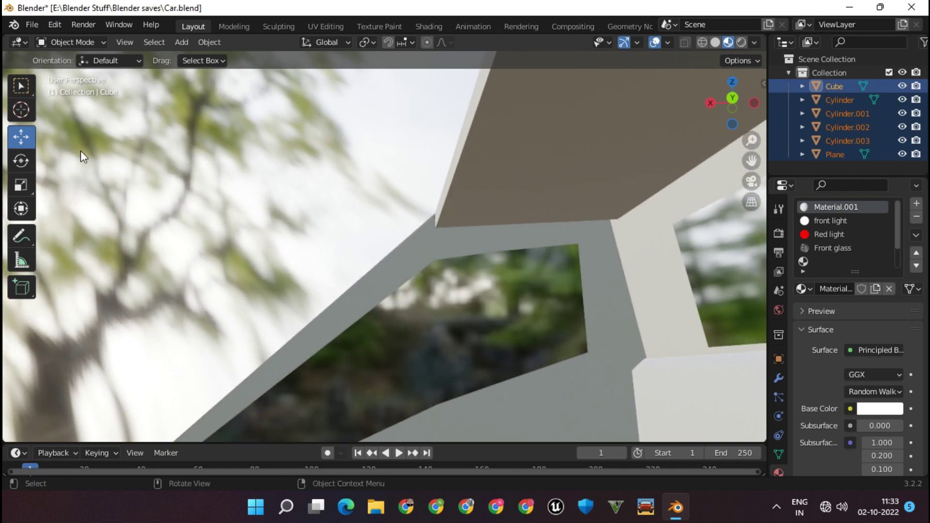
shift+middle_drag(429, 270, 306, 101)
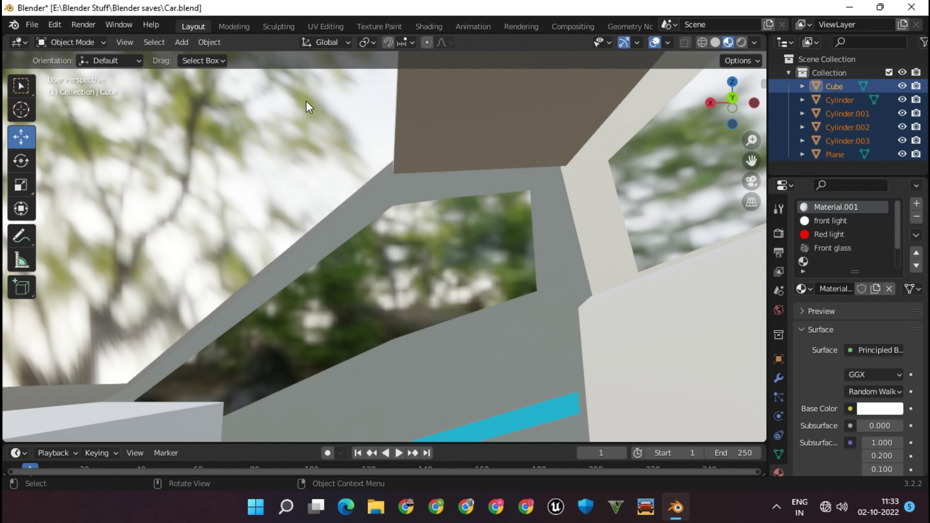
mouse_move(449, 190)
middle_down()
mouse_move(455, 257)
mouse_move(504, 252)
mouse_move(267, 268)
middle_up()
key(w)
key(Tab)
middle_drag(481, 281, 481, 251)
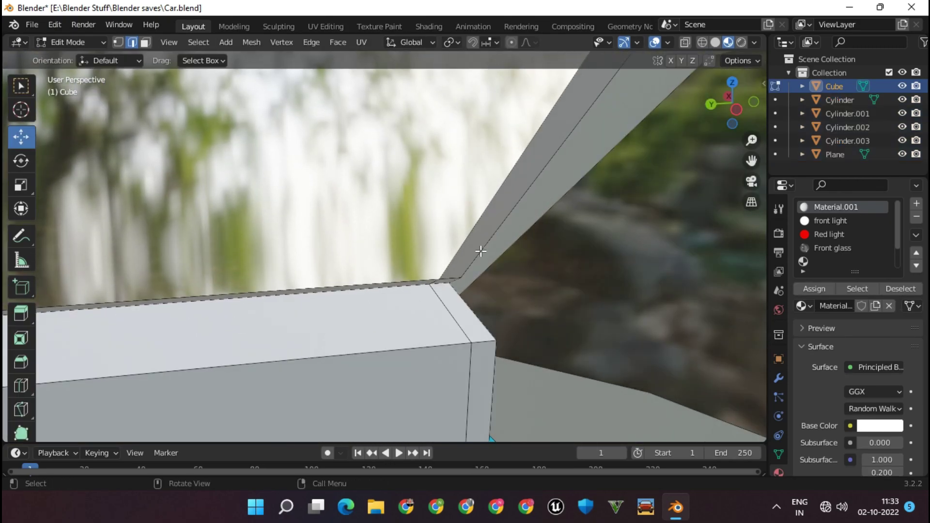
Step: Add a Solidify modifier to the car body at 0.22 m thickness and view it rendered
key(Tab)
click(779, 378)
click(830, 231)
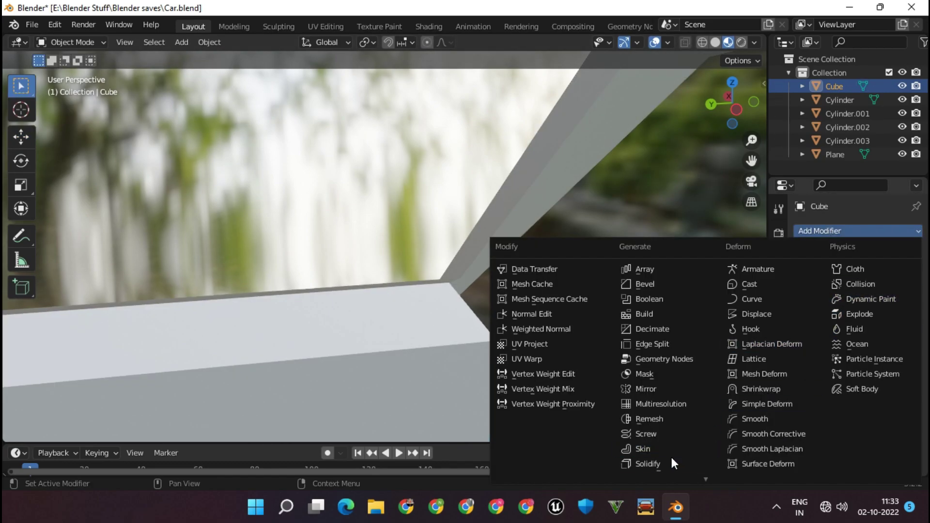
click(669, 459)
drag(874, 291, 901, 291)
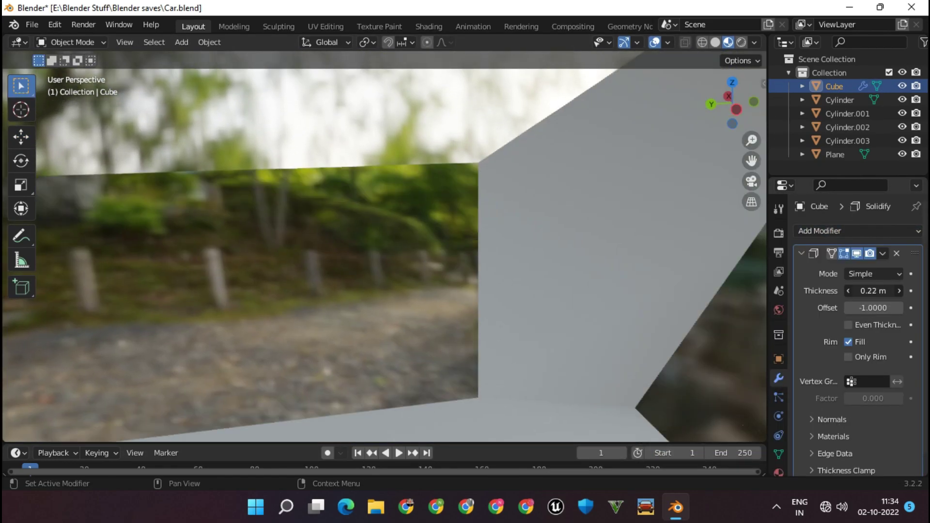
scroll(503, 271, down, 5)
mouse_move(503, 272)
middle_down()
mouse_move(539, 257)
mouse_move(404, 251)
mouse_move(578, 254)
mouse_move(566, 243)
middle_up()
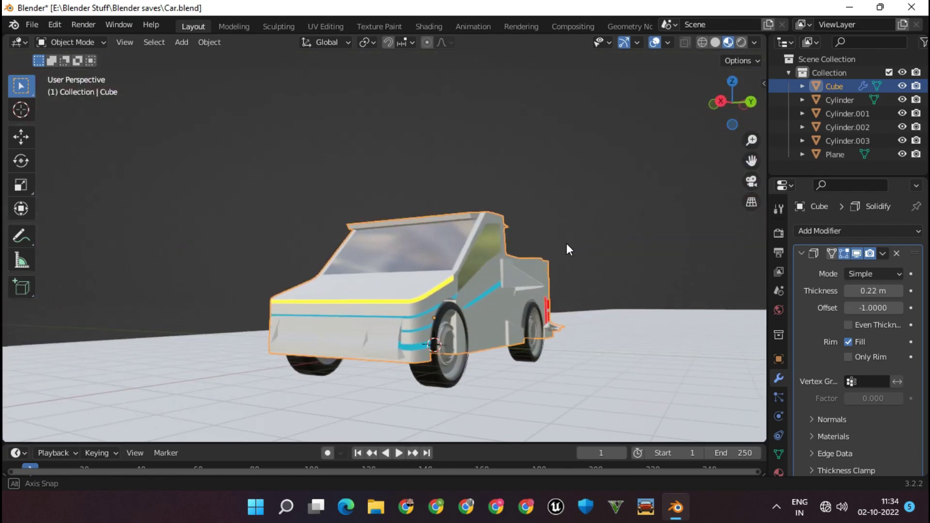
click(741, 42)
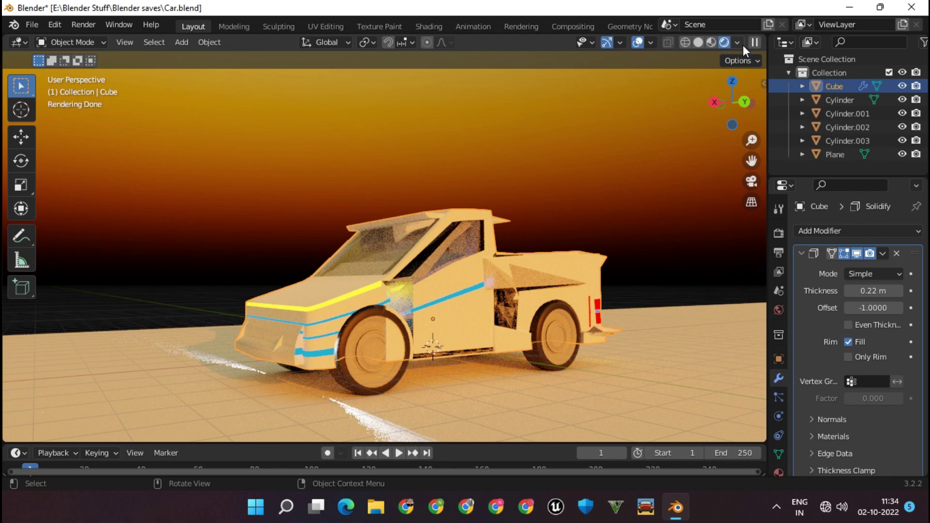
Step: Tweak the Solidify thickness and inspect the cab window in Material Preview
mouse_move(873, 291)
mouse_down()
mouse_move(843, 291)
mouse_move(877, 287)
mouse_up()
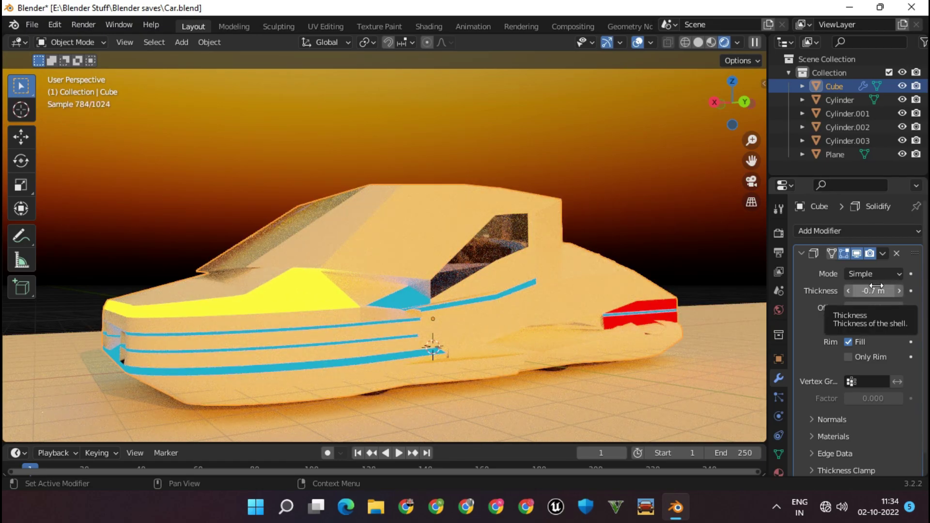
scroll(523, 254, up, 5)
scroll(522, 254, up, 3)
click(711, 42)
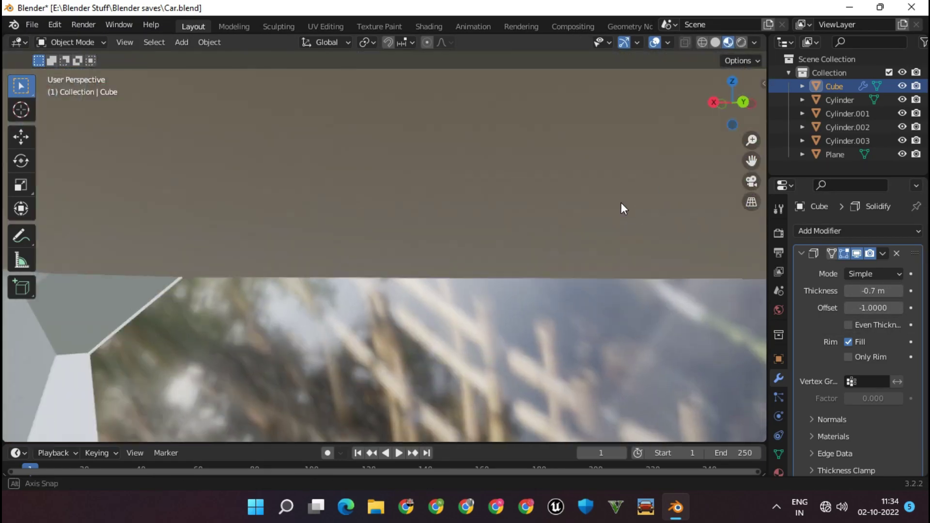
mouse_move(621, 202)
middle_down()
mouse_move(455, 223)
mouse_move(353, 213)
mouse_move(397, 231)
mouse_move(539, 240)
middle_up()
scroll(455, 222, down, 3)
scroll(455, 223, down, 5)
scroll(448, 261, up, 5)
mouse_move(448, 262)
middle_down()
mouse_move(344, 264)
mouse_move(470, 262)
middle_up()
scroll(608, 266, down, 5)
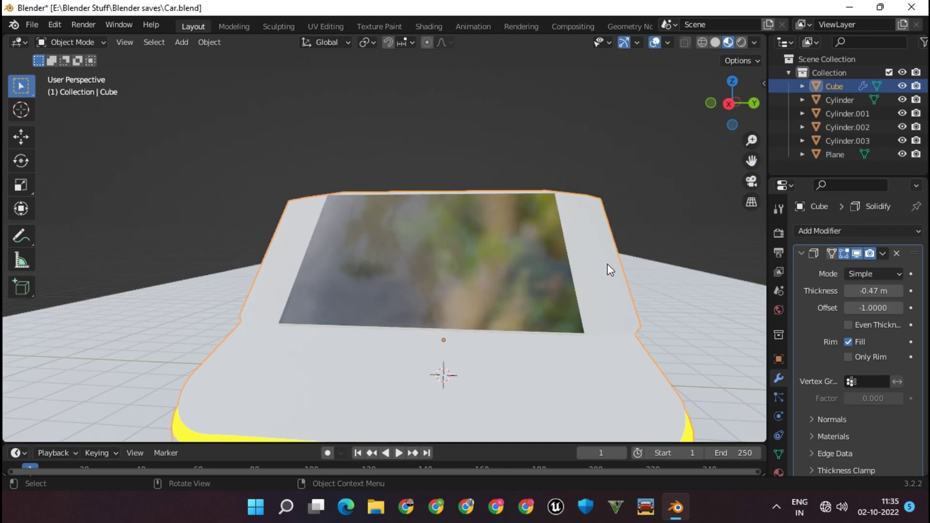
Step: Try near-zero and positive thickness values, then delete the Solidify modifier and enter Edit Mode
middle_drag(608, 266, 678, 271)
drag(872, 291, 887, 290)
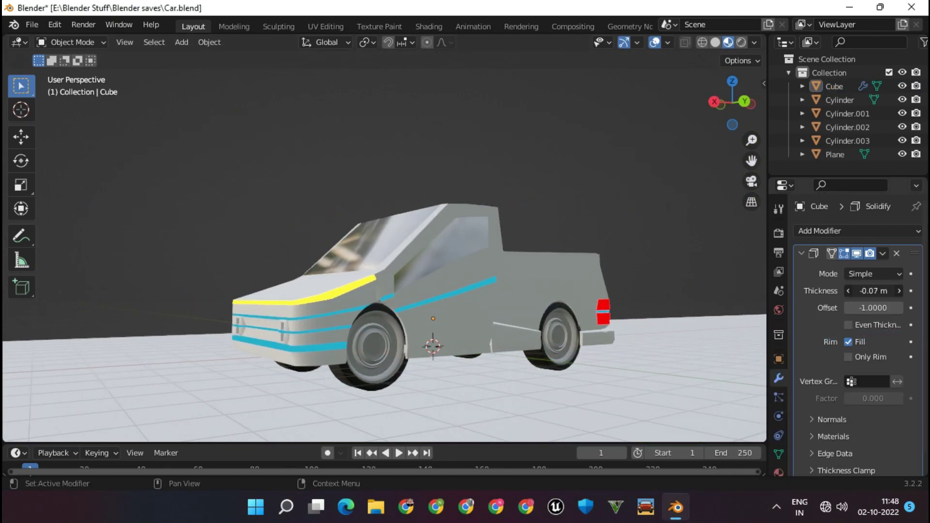
drag(867, 291, 881, 291)
middle_drag(460, 242, 557, 242)
click(897, 253)
scroll(406, 322, up, 6)
mouse_move(409, 321)
middle_down()
mouse_move(411, 226)
mouse_move(550, 232)
middle_up()
key(Tab)
scroll(623, 281, up, 3)
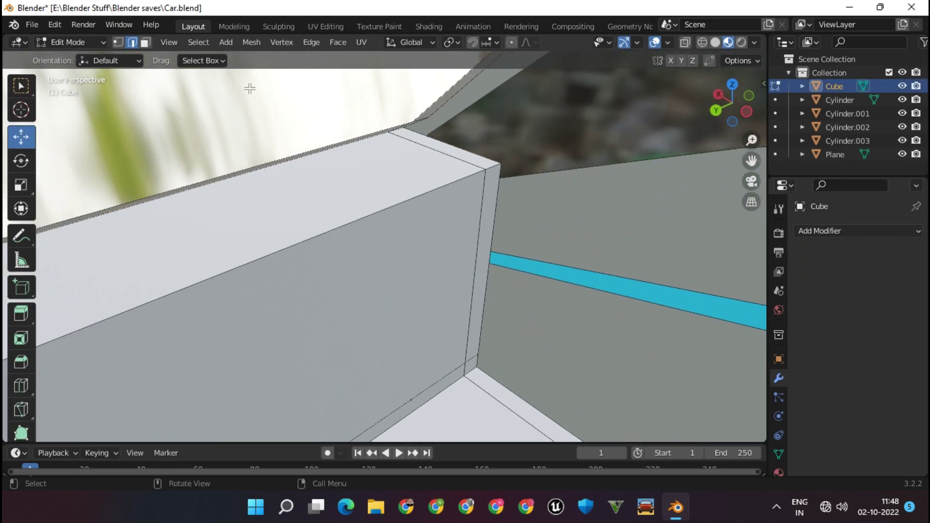
Step: Extrude the lower and upper cab wall faces and shift the result along Y
click(145, 43)
click(572, 337)
middle_drag(572, 338, 620, 327)
shift+click(586, 172)
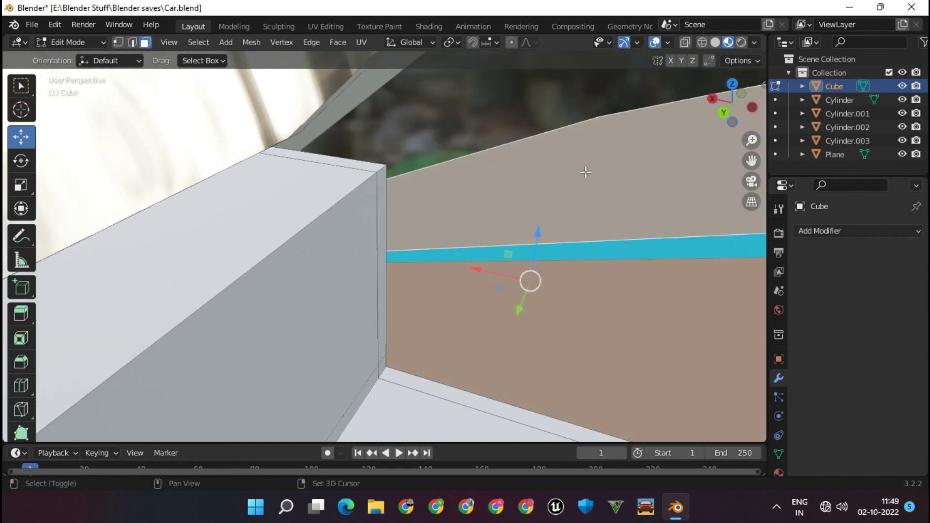
key(e)
click(579, 175)
middle_drag(580, 175, 525, 169)
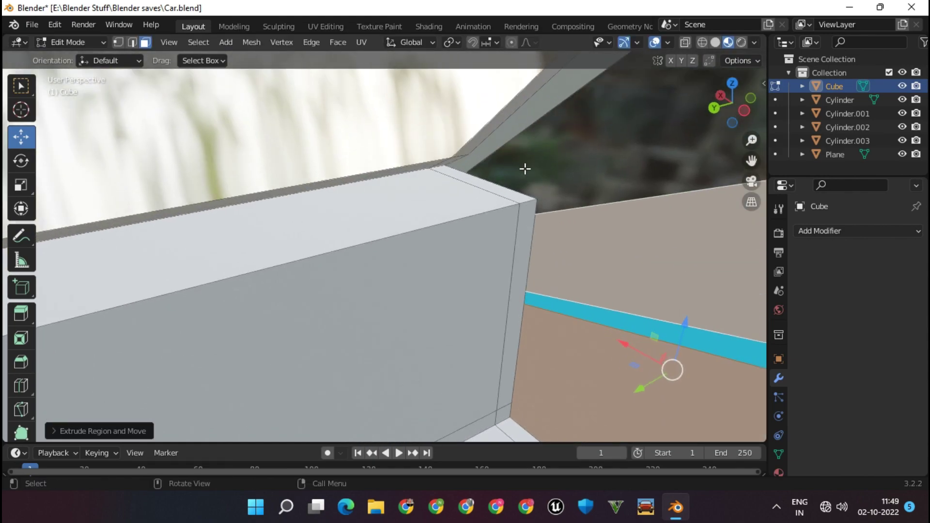
drag(643, 388, 617, 397)
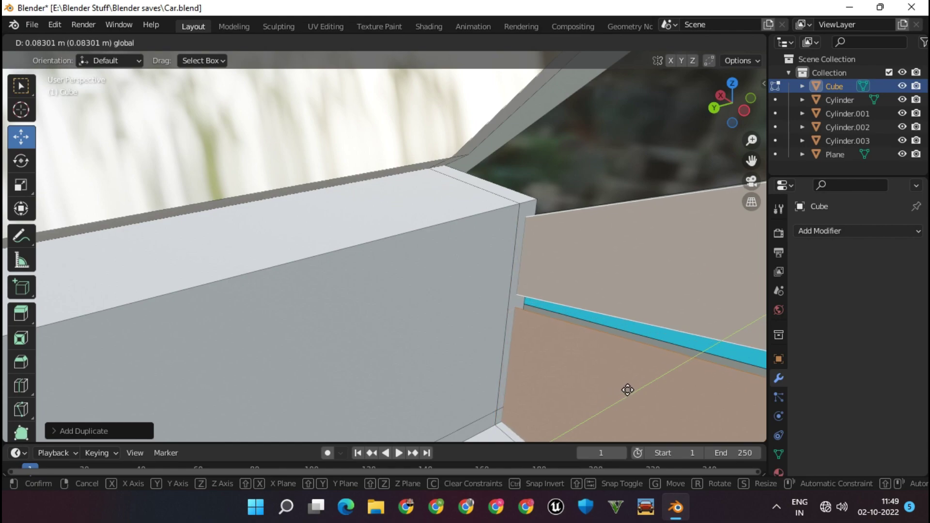
click(625, 389)
key(Tab)
Step: Duplicate a cab wall face with Shift+D, place it along the side, and return to Object Mode
mouse_move(450, 211)
middle_down()
mouse_move(729, 249)
mouse_move(531, 234)
mouse_move(295, 330)
mouse_move(551, 361)
mouse_move(516, 314)
mouse_move(430, 252)
mouse_move(176, 258)
mouse_move(548, 231)
mouse_move(478, 297)
mouse_move(264, 291)
mouse_move(300, 275)
mouse_move(585, 314)
mouse_move(540, 348)
mouse_move(671, 353)
mouse_move(353, 296)
mouse_move(455, 304)
mouse_move(612, 344)
middle_up()
key(Tab)
click(585, 314)
key(shift+d)
right_click(556, 336)
key(shift+d)
click(670, 353)
key(Tab)
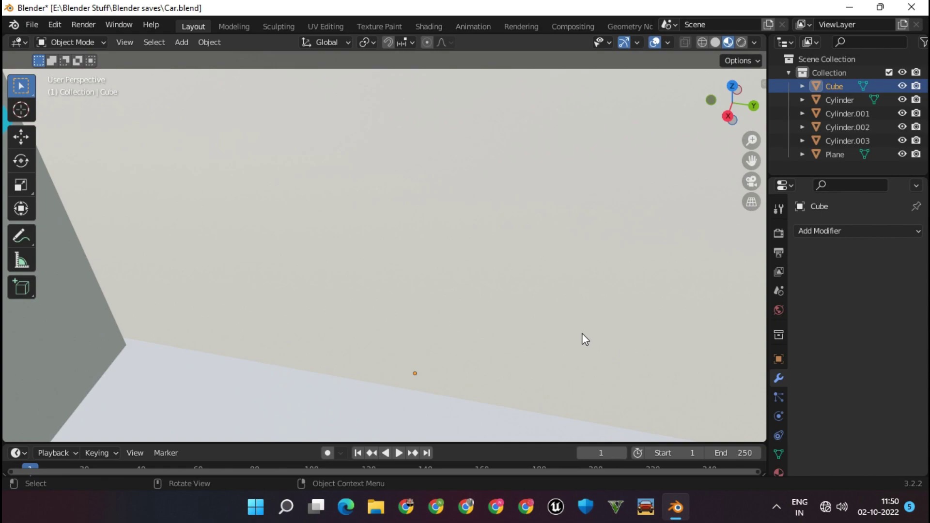
Step: In Edit Mode, add a loop cut across the inner cab panel
mouse_move(582, 334)
middle_down()
mouse_move(359, 275)
mouse_move(418, 290)
mouse_move(457, 339)
mouse_move(473, 321)
middle_up()
key(Tab)
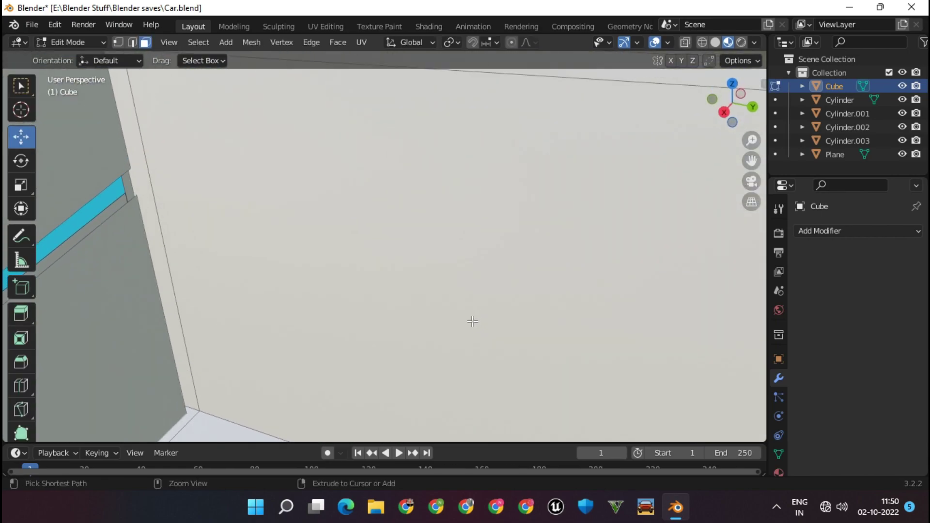
click(627, 88)
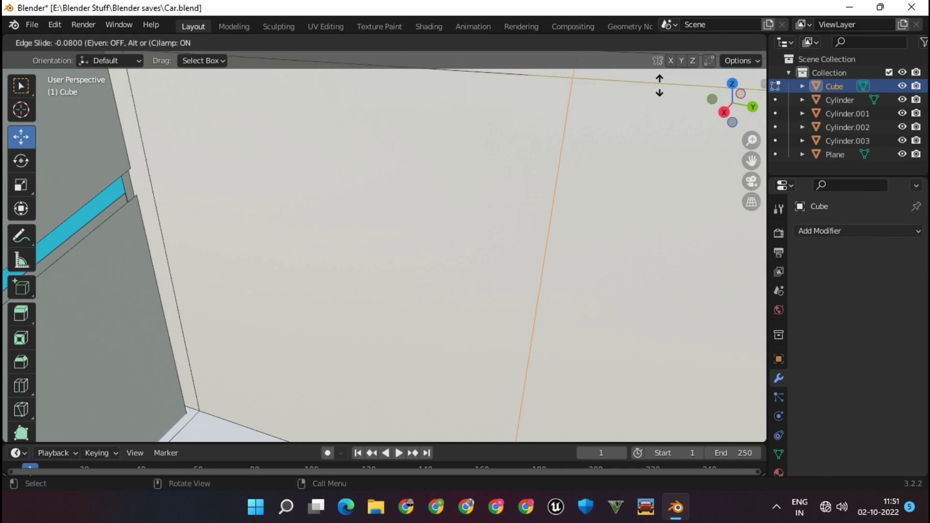
click(658, 83)
mouse_move(658, 83)
middle_down()
mouse_move(691, 180)
mouse_move(630, 290)
middle_up()
click(776, 507)
right_click(817, 413)
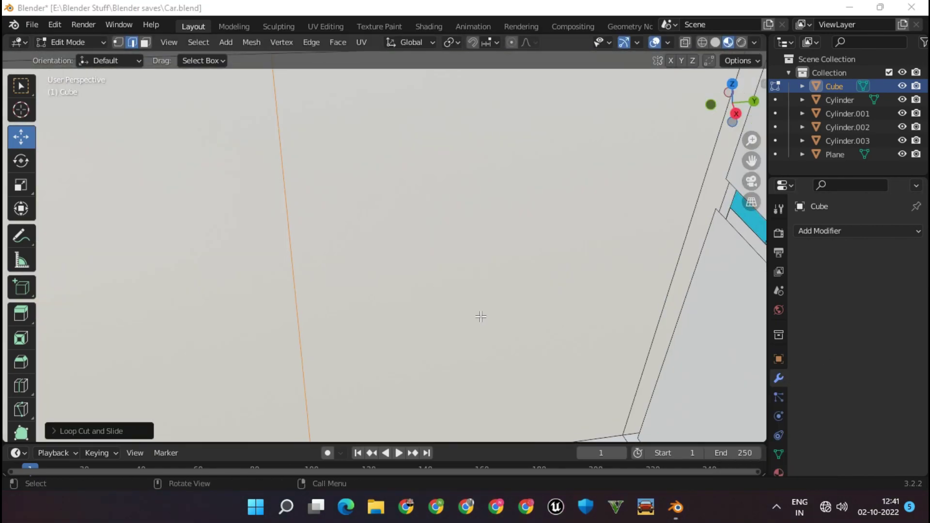
mouse_move(481, 317)
middle_down()
mouse_move(365, 293)
mouse_move(160, 297)
mouse_move(351, 262)
mouse_move(86, 294)
mouse_move(307, 276)
middle_up()
Step: Split the large front face with four evenly spaced vertical loop cuts, in face select mode
click(484, 270)
middle_drag(484, 270, 491, 271)
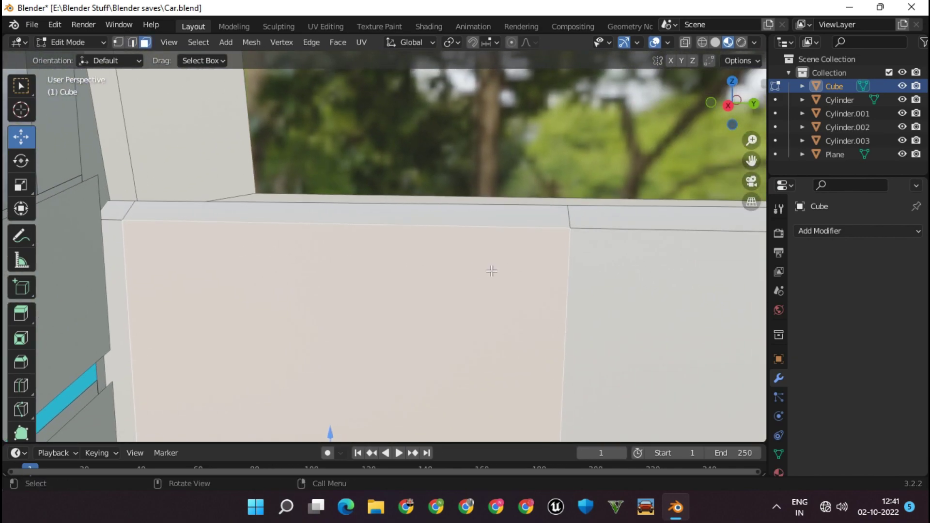
click(436, 219)
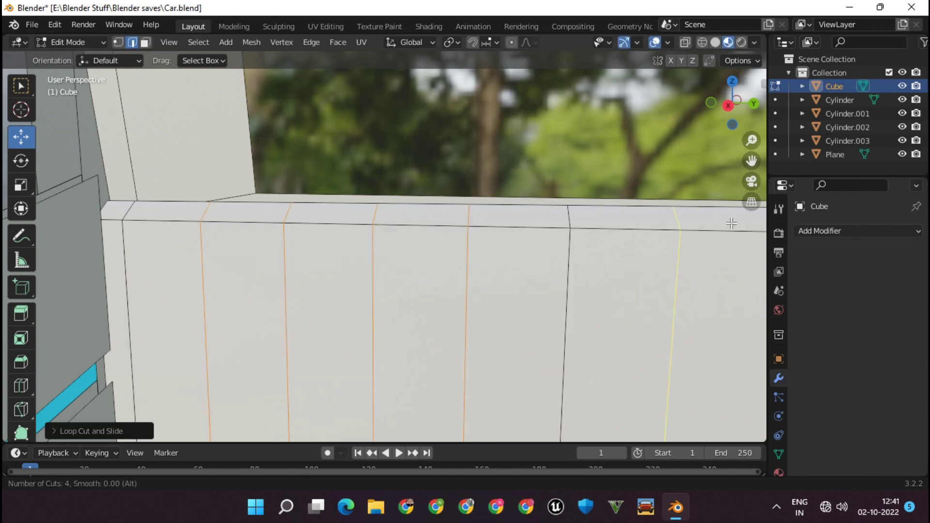
middle_drag(731, 224, 688, 235)
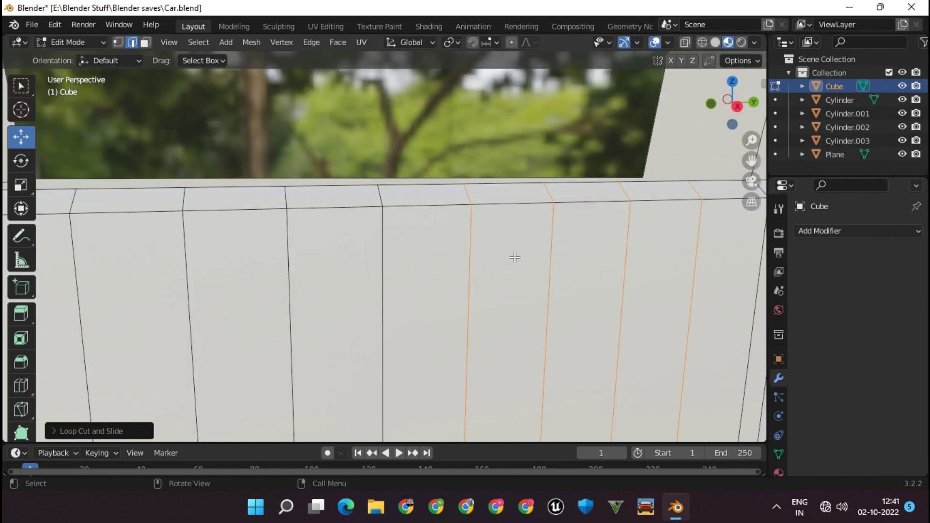
mouse_move(254, 332)
middle_down()
mouse_move(321, 266)
mouse_move(376, 343)
middle_up()
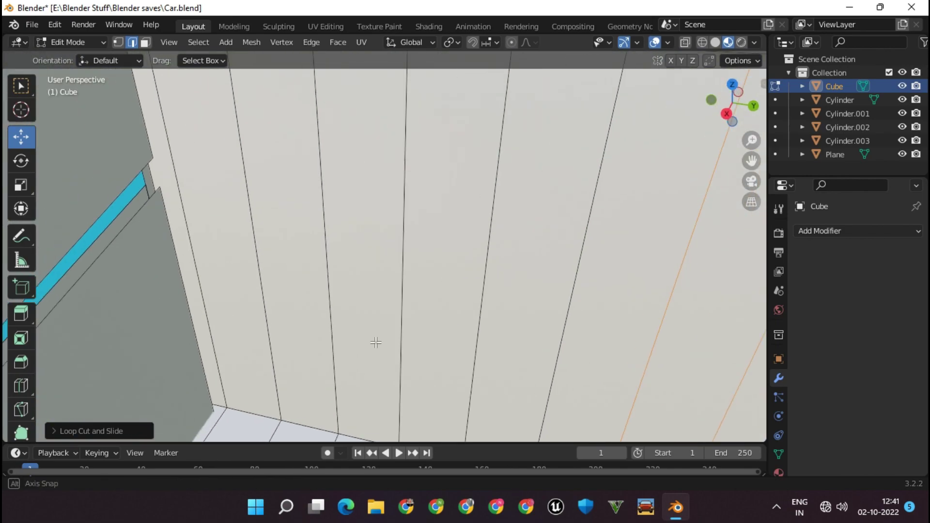
middle_drag(255, 277, 218, 271)
key(3)
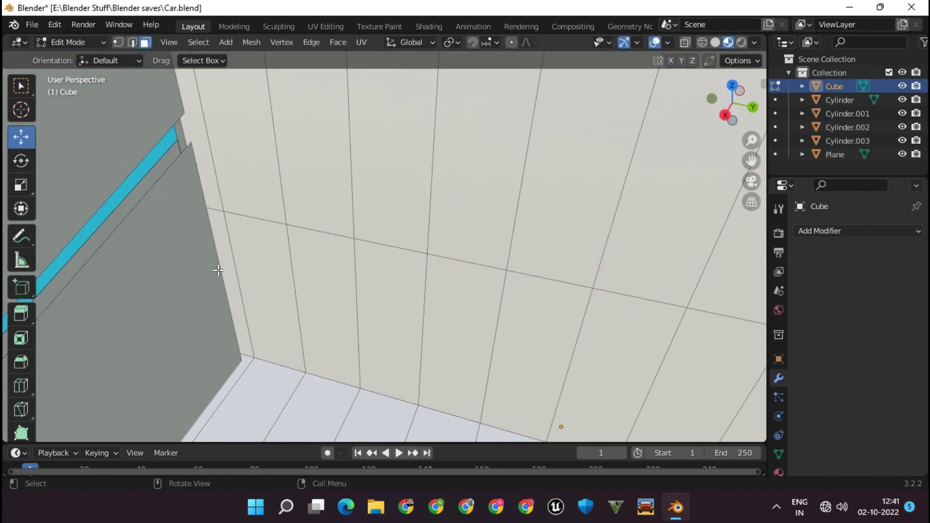
mouse_move(469, 322)
middle_down()
mouse_move(529, 315)
mouse_move(490, 316)
middle_up()
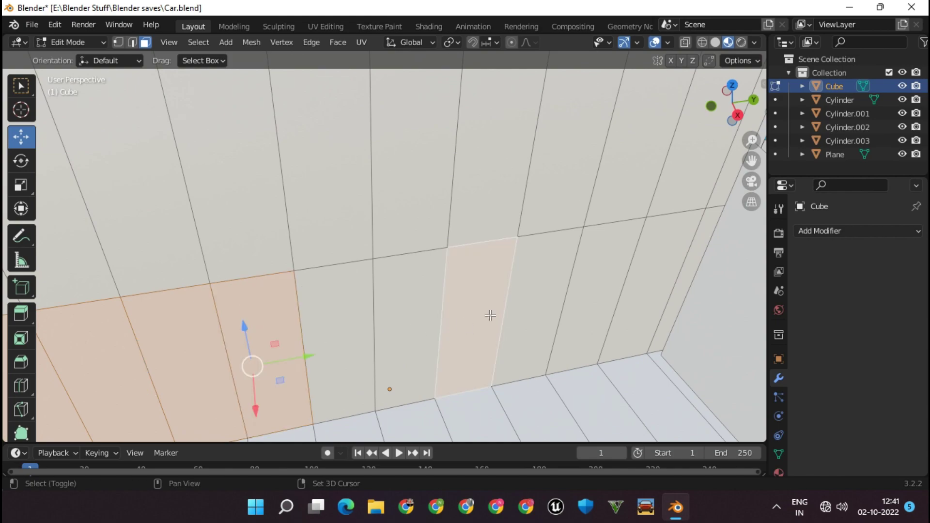
Step: Extrude the selected wall faces twice to start building out a block
middle_drag(643, 291, 569, 311)
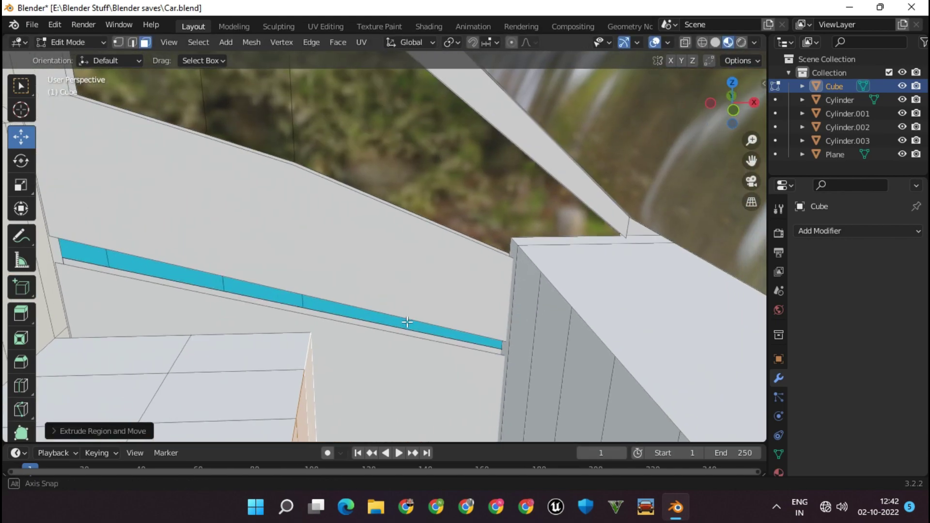
middle_drag(407, 322, 433, 332)
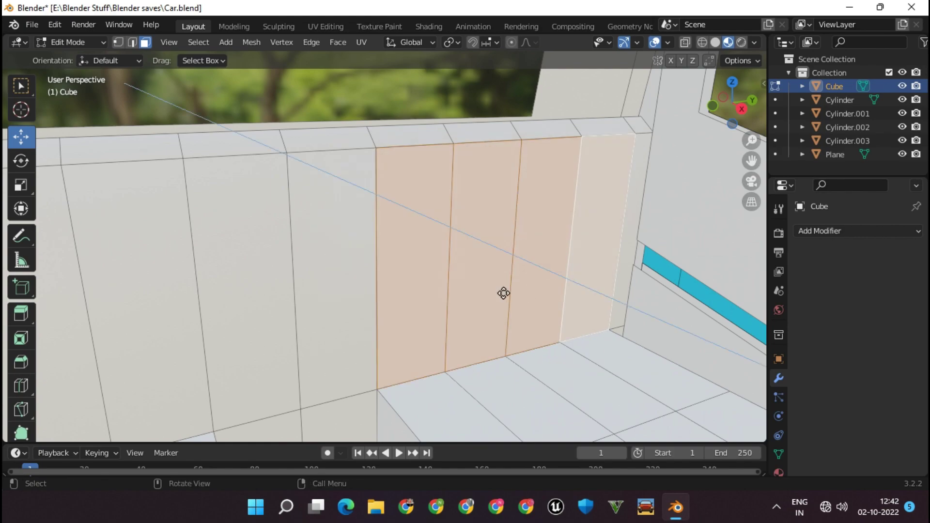
key(e)
click(524, 322)
middle_drag(524, 321, 400, 357)
shift+middle_drag(157, 331, 235, 347)
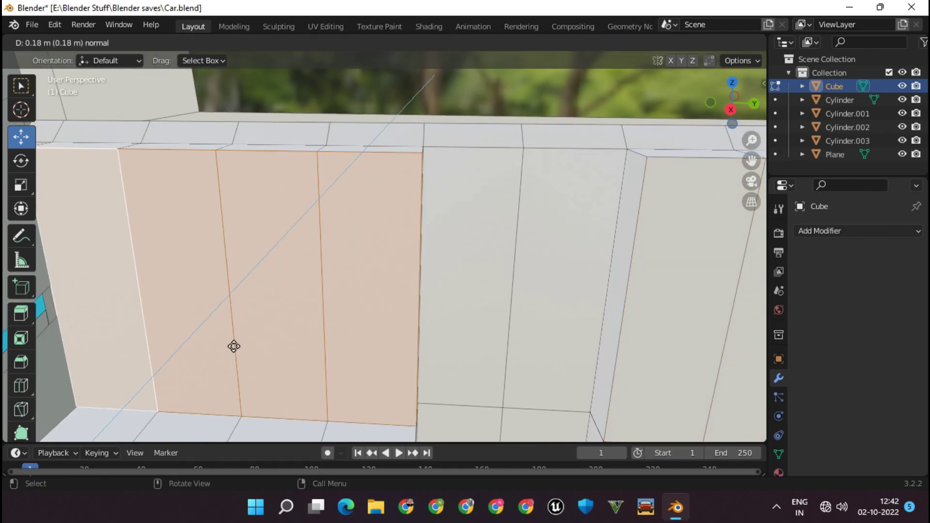
key(e)
click(531, 357)
Step: Extrude the new block's face two more times
middle_drag(532, 357, 605, 311)
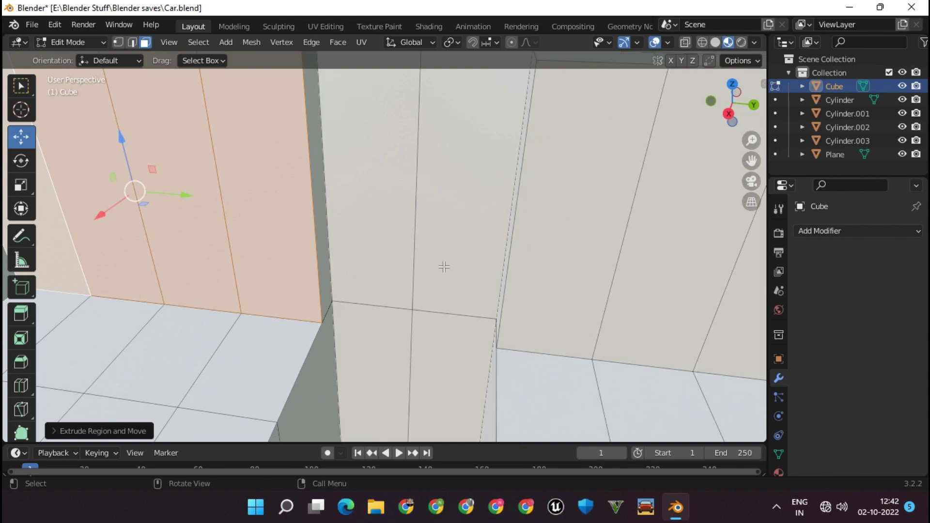
key(e)
click(458, 248)
mouse_move(458, 248)
middle_down()
mouse_move(454, 431)
mouse_move(327, 328)
middle_up()
key(e)
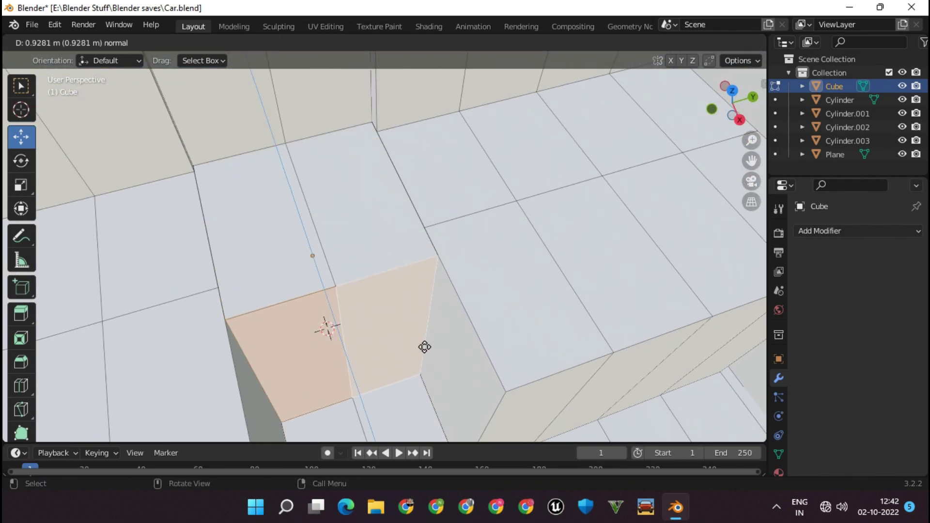
click(423, 369)
middle_drag(423, 369, 515, 262)
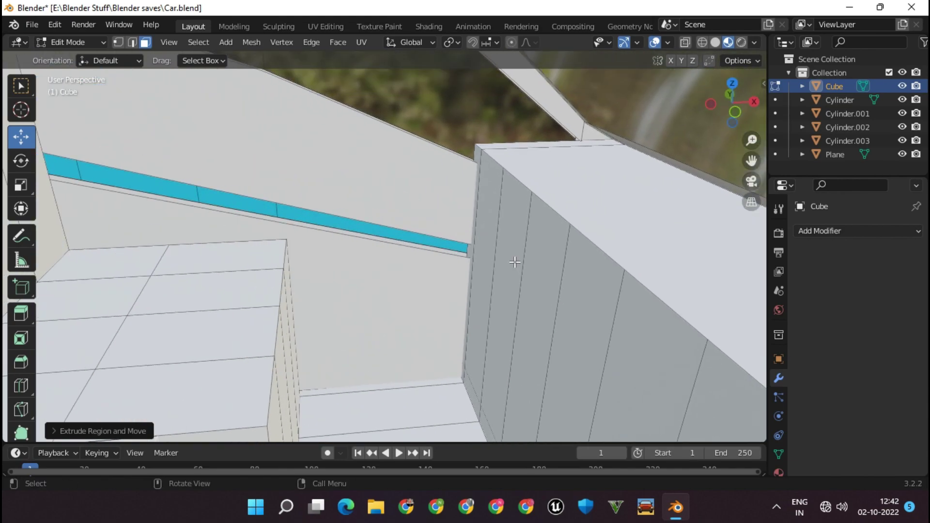
Step: Loop-cut the cab side face and select a row of side faces
key(ctrl+r)
click(488, 258)
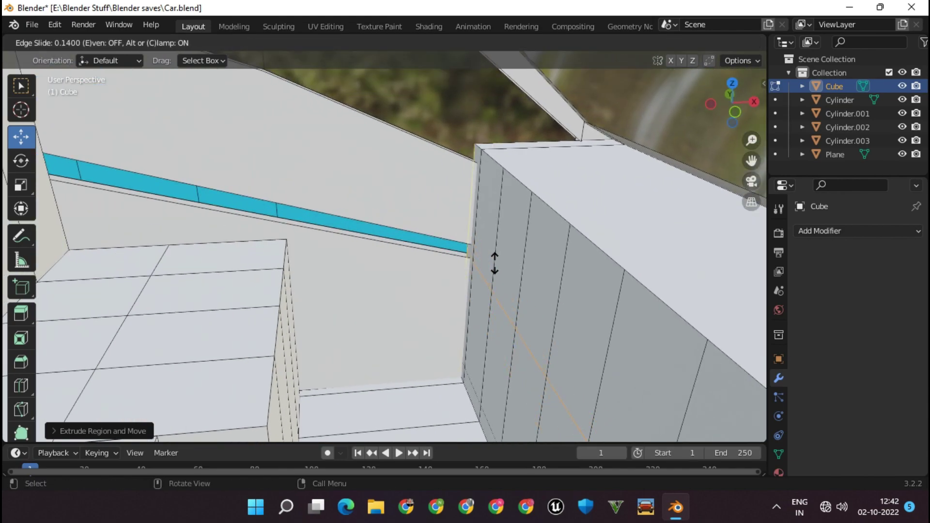
click(144, 42)
middle_drag(339, 218, 406, 276)
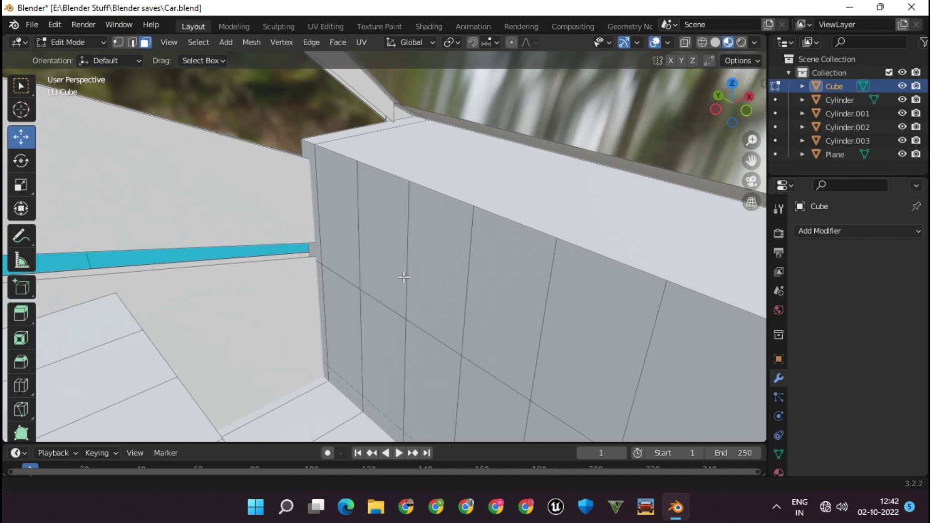
click(342, 221)
shift+click(400, 237)
shift+click(615, 315)
mouse_move(615, 314)
middle_down()
mouse_move(656, 305)
mouse_move(588, 305)
middle_up()
shift+click(656, 305)
shift+click(600, 235)
middle_drag(599, 234, 426, 237)
Step: Extrude the selected side faces, move them into place and tilt them slightly
key(e)
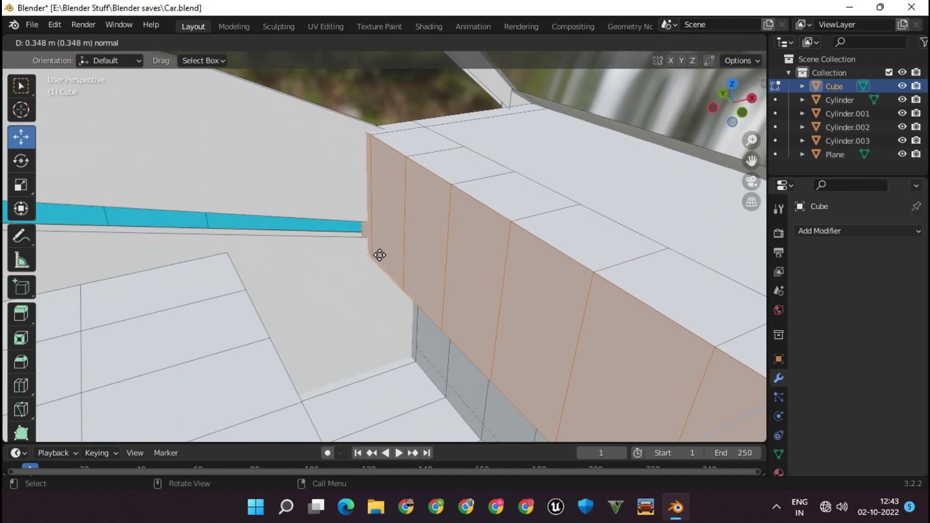
click(378, 255)
mouse_move(480, 268)
middle_down()
mouse_move(569, 348)
mouse_move(588, 397)
middle_up()
drag(588, 397, 511, 307)
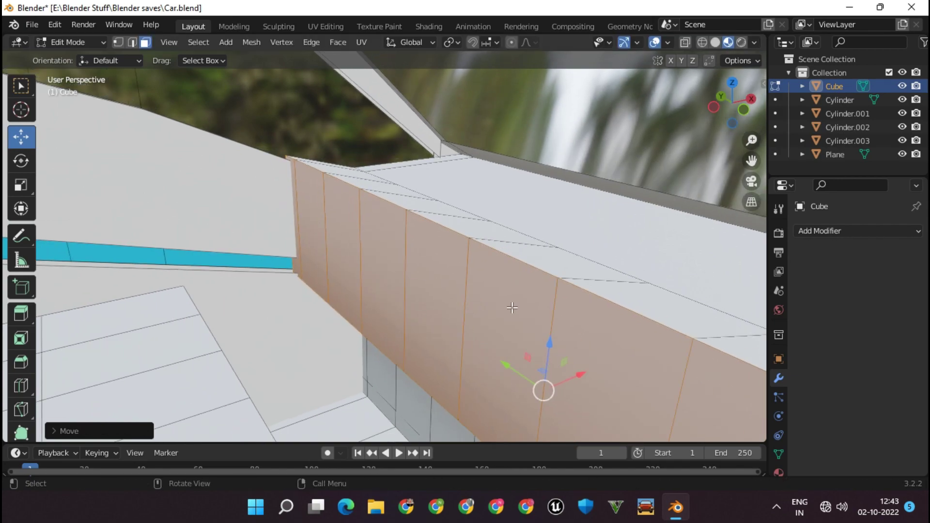
middle_drag(511, 307, 481, 237)
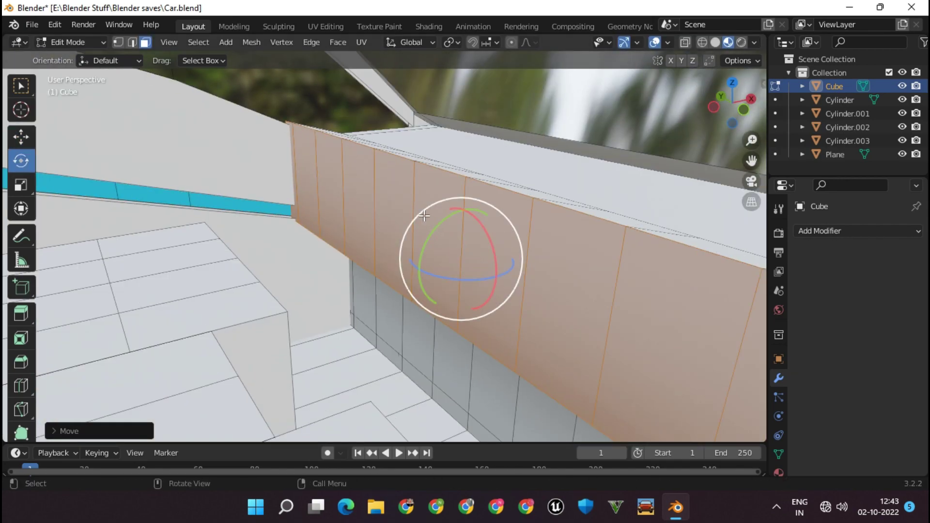
drag(427, 237, 423, 249)
Step: Add an edge loop across the dashboard front and lower it into a faceted crease
key(ctrl+r)
click(284, 182)
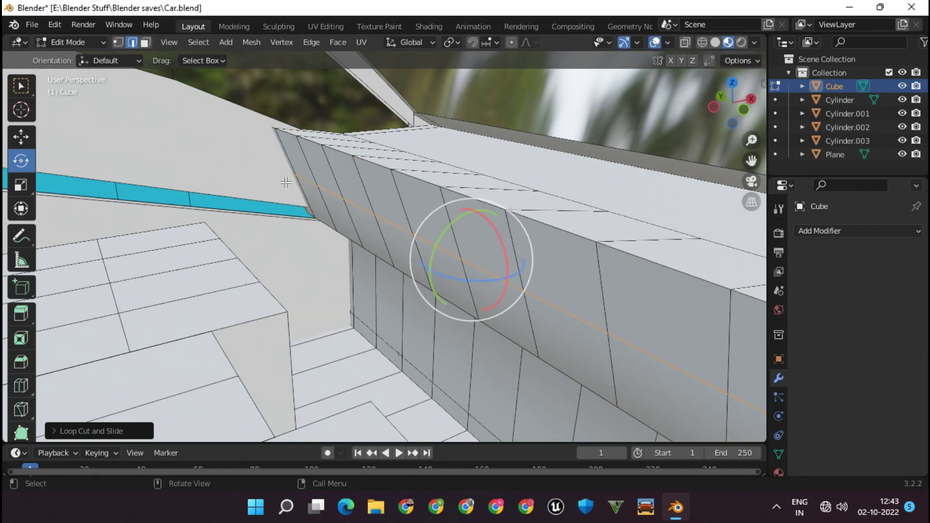
key(shift+space)
key(g)
drag(473, 300, 422, 316)
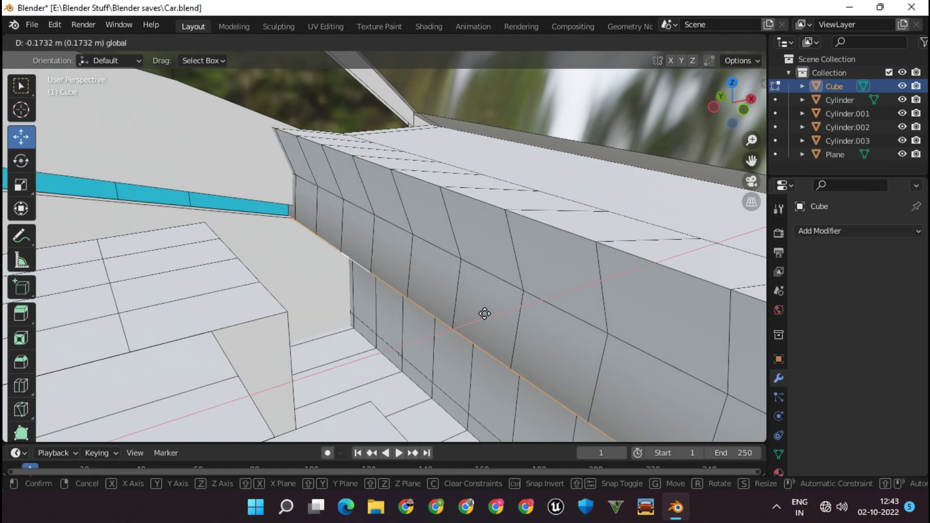
middle_drag(422, 315, 473, 311)
Step: Select a block of dashboard front faces and dissolve them into one face
click(145, 42)
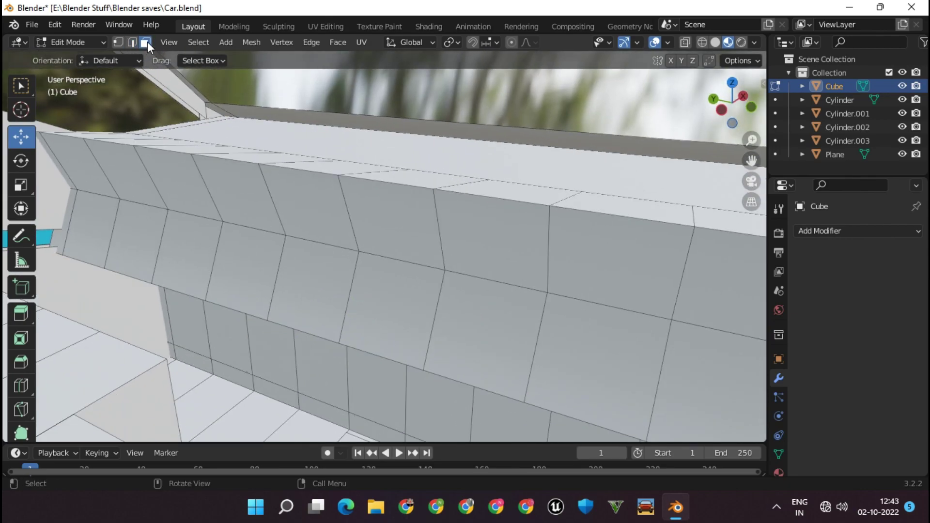
middle_drag(288, 245, 453, 280)
shift+click(538, 272)
shift+middle_drag(556, 270, 529, 203)
shift+click(530, 203)
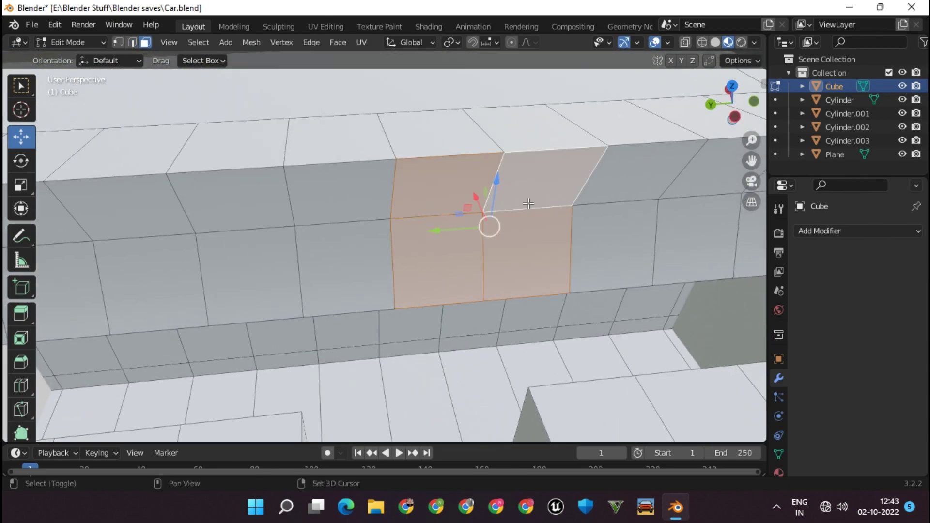
shift+click(682, 199)
middle_drag(681, 199, 576, 195)
key(ctrl+x)
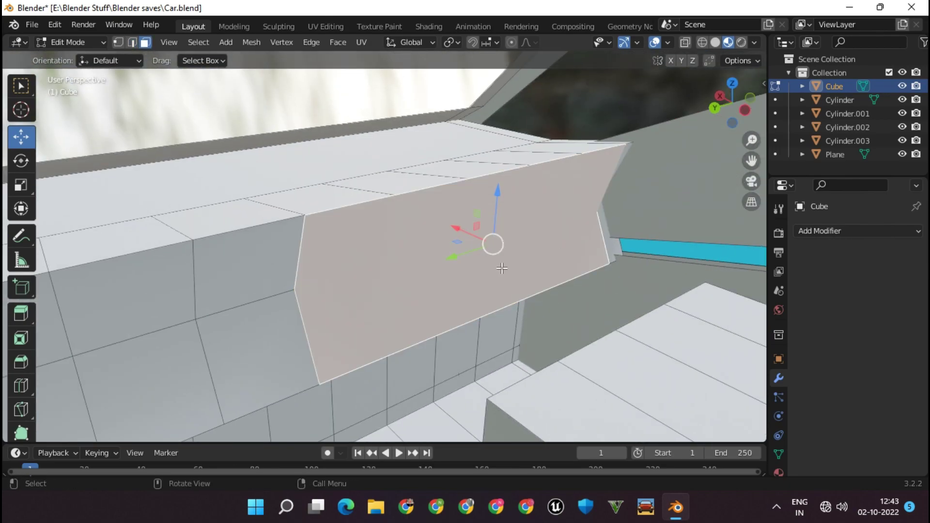
key(2)
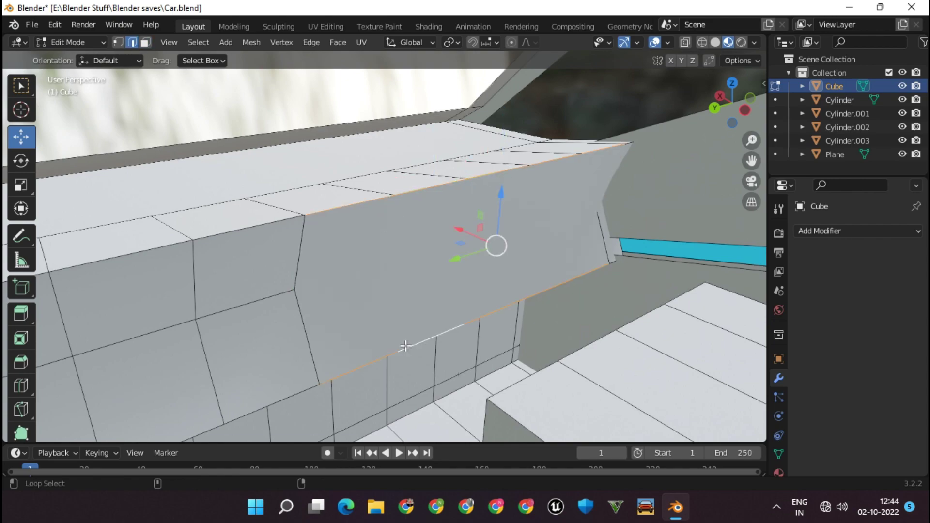
Step: Cancel the sideways move and delete the merged face from the mesh
drag(457, 236, 436, 236)
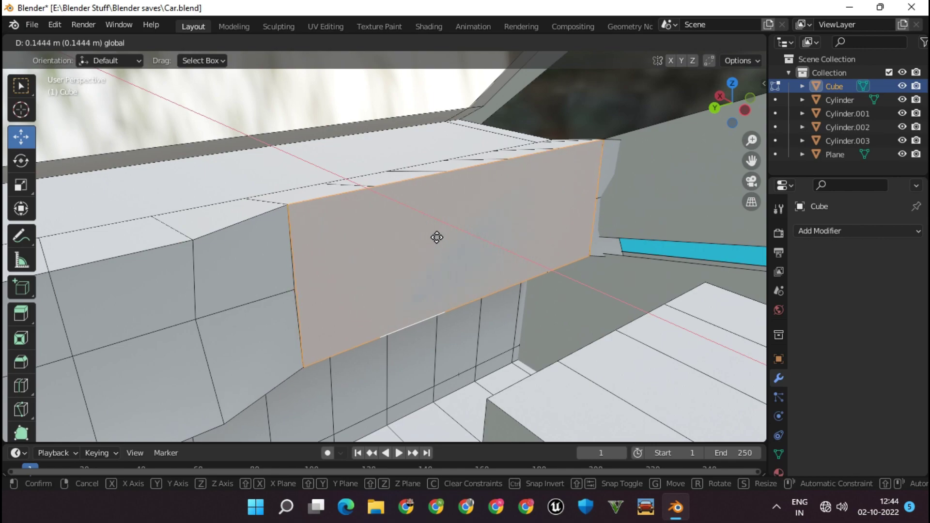
key(Escape)
key(x)
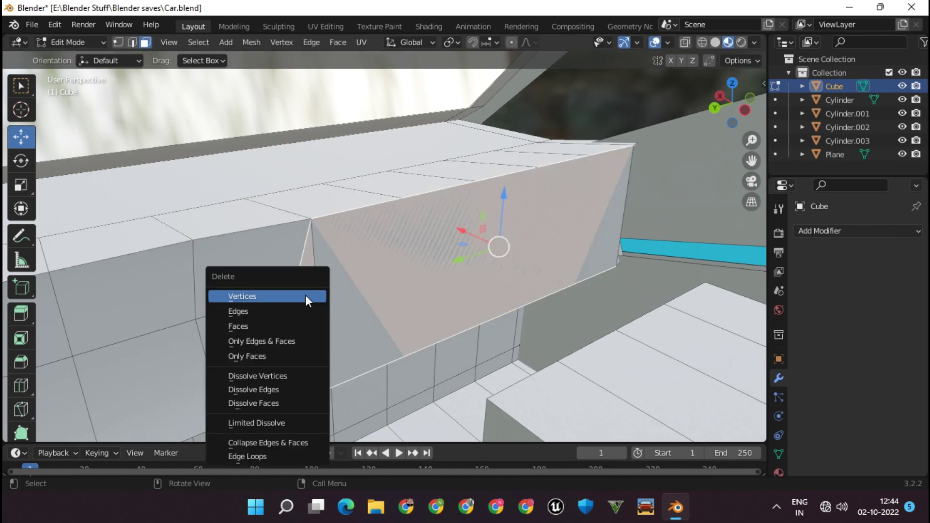
key(x)
click(297, 336)
Step: Move the central panel face along the X axis into its new position
click(400, 264)
key(g)
key(x)
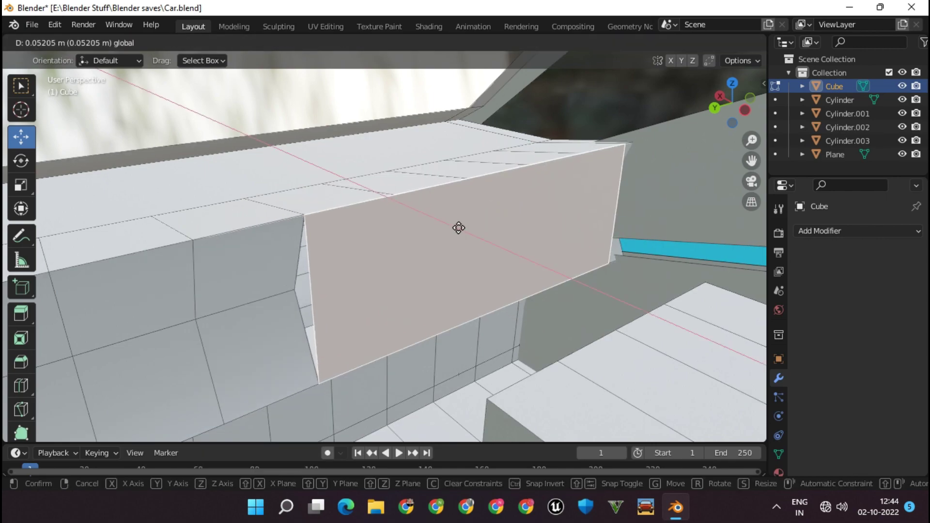
click(438, 223)
mouse_move(515, 234)
middle_down()
mouse_move(297, 307)
mouse_move(406, 297)
middle_up()
Step: In edge select mode, round the dashboard's top edges with a multi-segment bevel
click(131, 42)
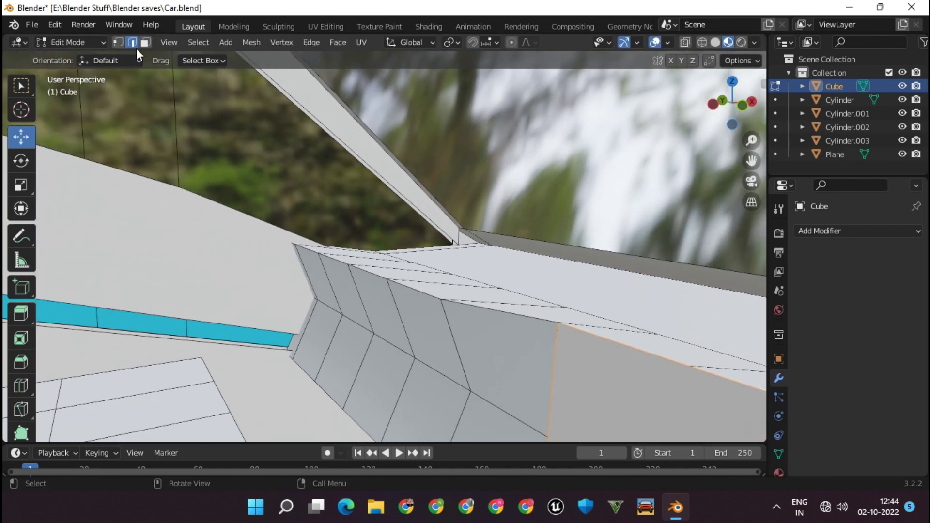
key(ctrl+b)
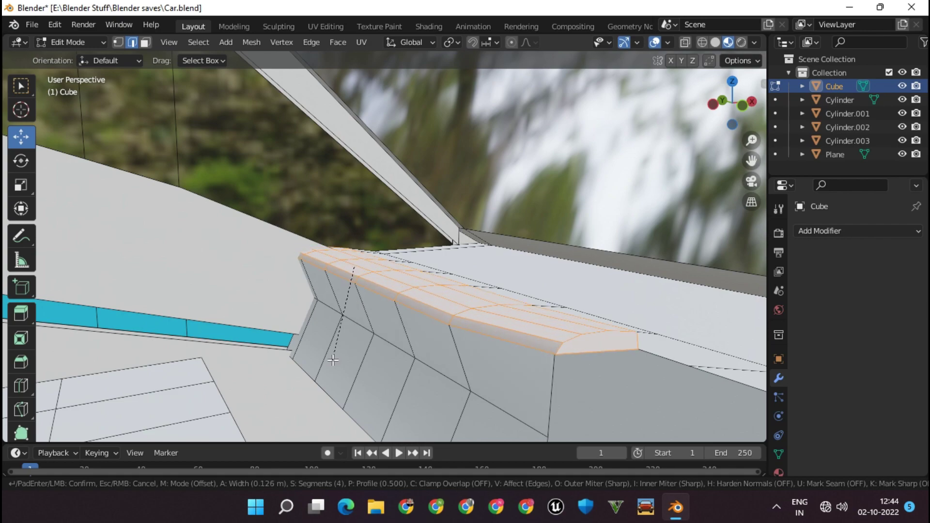
click(350, 397)
key(Tab)
mouse_move(482, 412)
middle_down()
mouse_move(629, 410)
mouse_move(438, 329)
mouse_move(463, 301)
middle_up()
key(Tab)
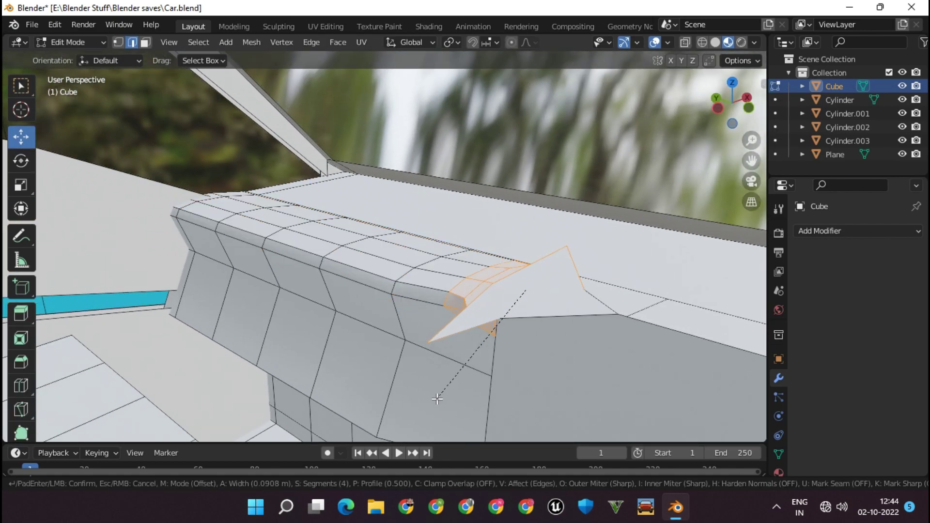
click(776, 506)
right_click(817, 413)
click(824, 367)
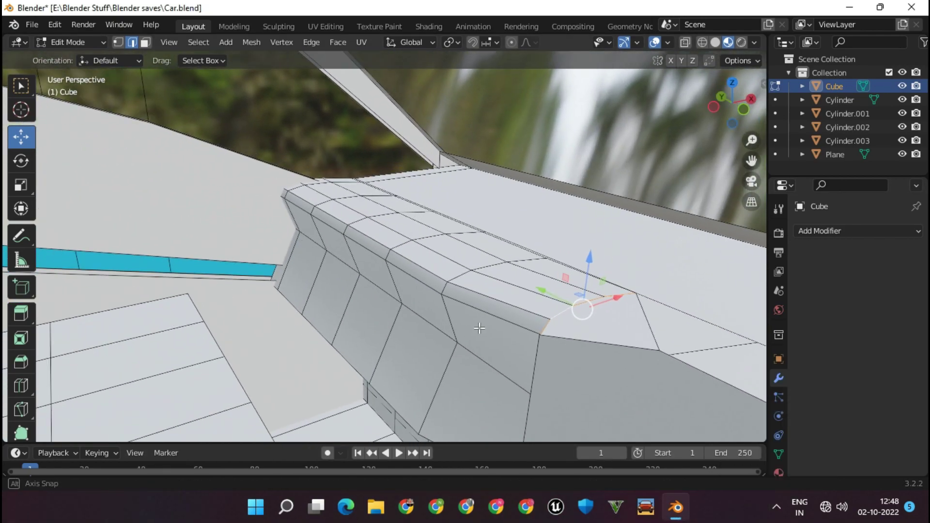
Step: Bevel the dashboard's lower edge loop into a rounded edge
middle_drag(479, 329, 334, 315)
alt+click(332, 314)
key(ctrl+b)
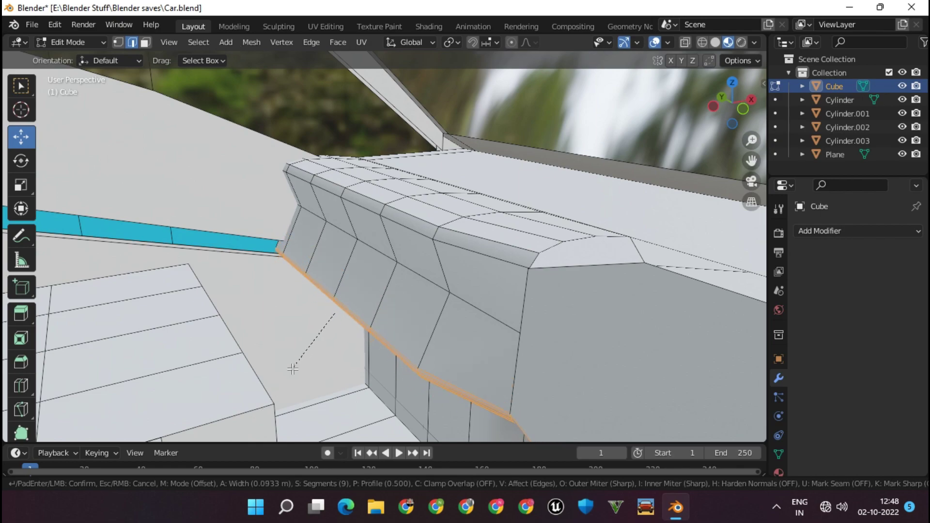
click(291, 370)
middle_drag(291, 371, 63, 354)
Step: Round a seat edge with a smooth multi-segment bevel
click(469, 332)
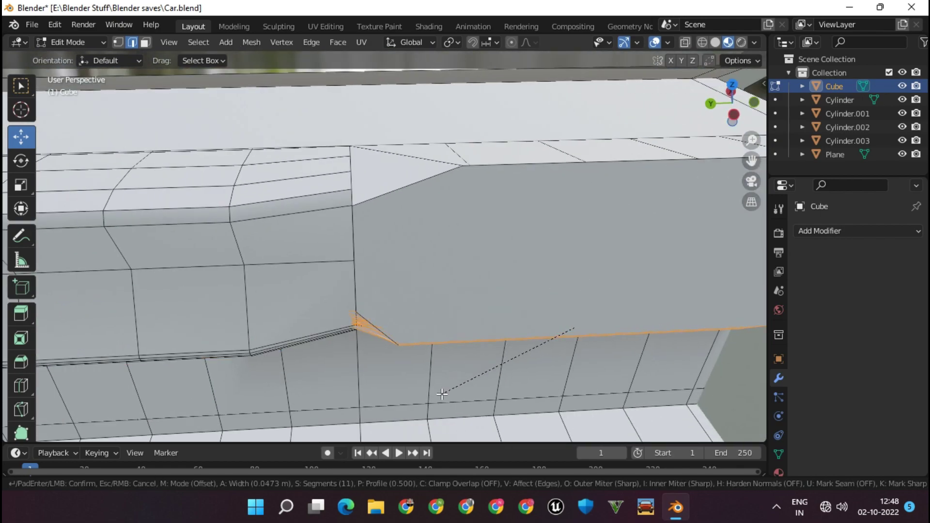
key(Escape)
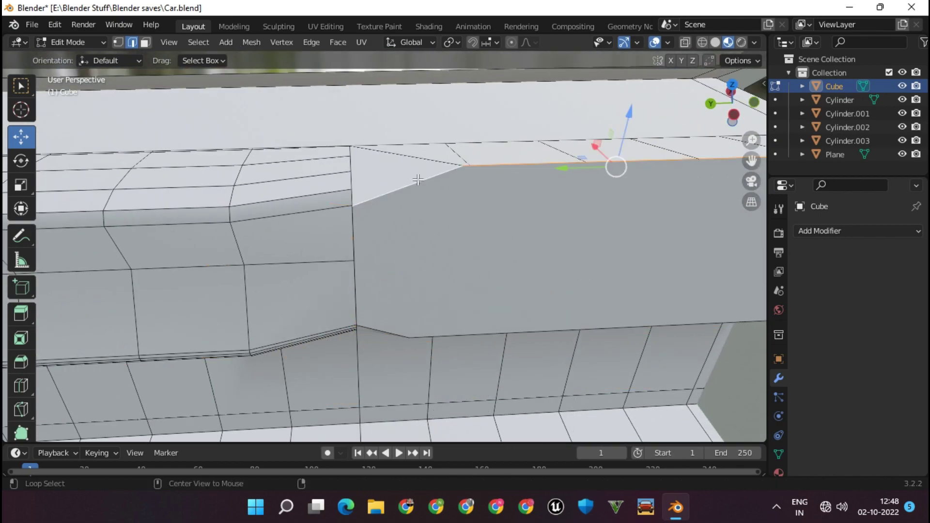
key(k)
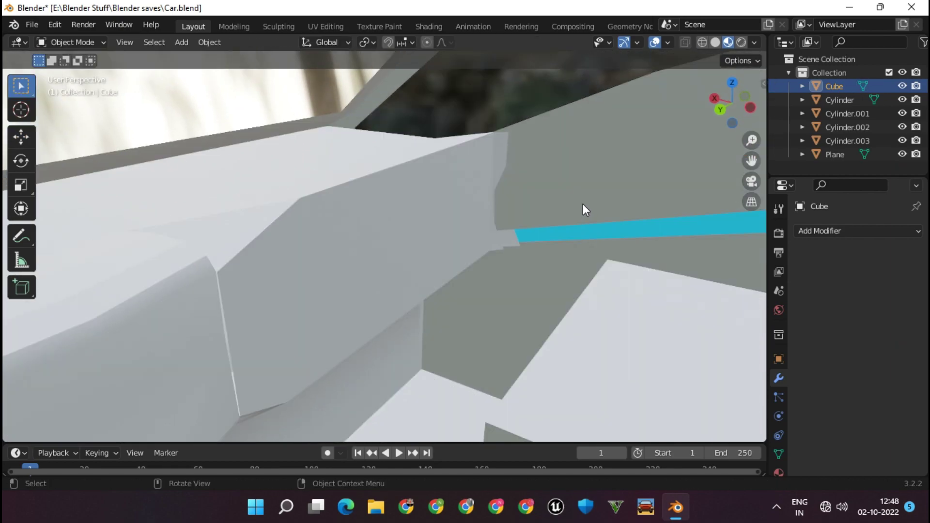
key(ctrl+v)
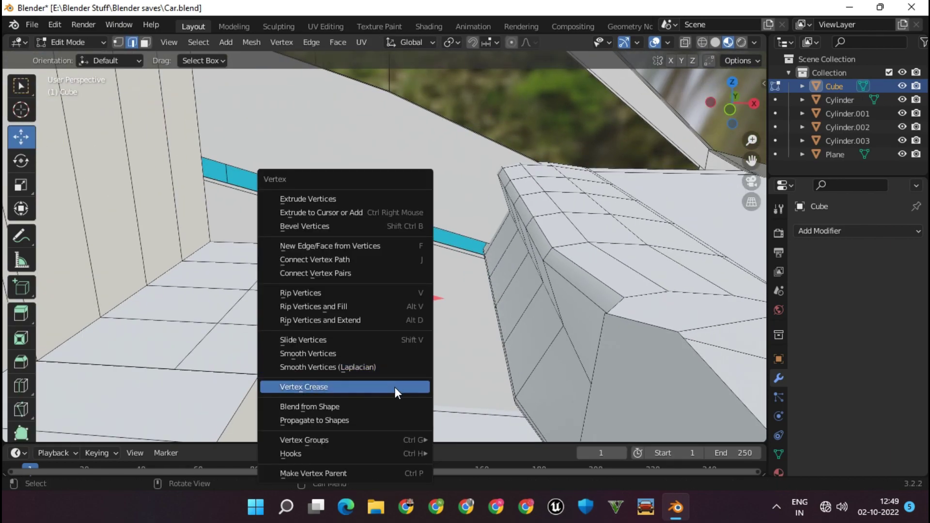
key(Escape)
key(ctrl+b)
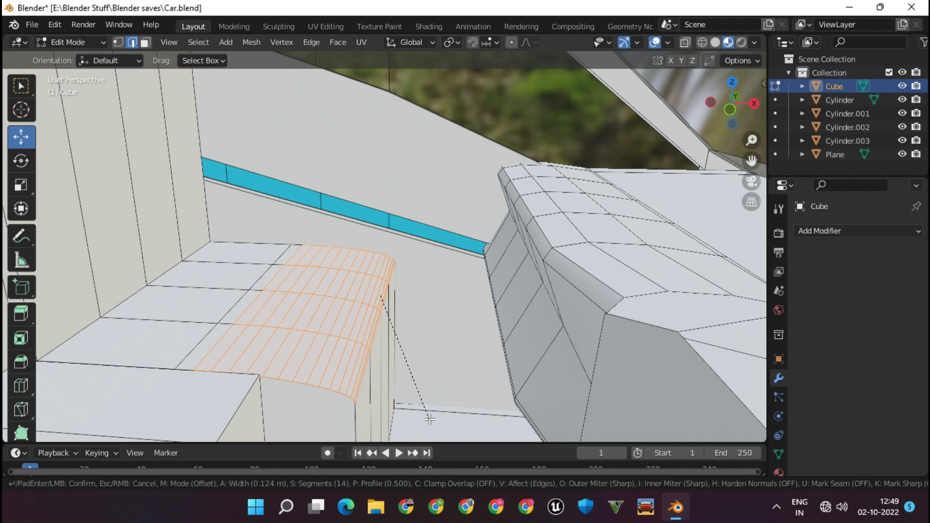
click(430, 420)
middle_drag(430, 420, 315, 377)
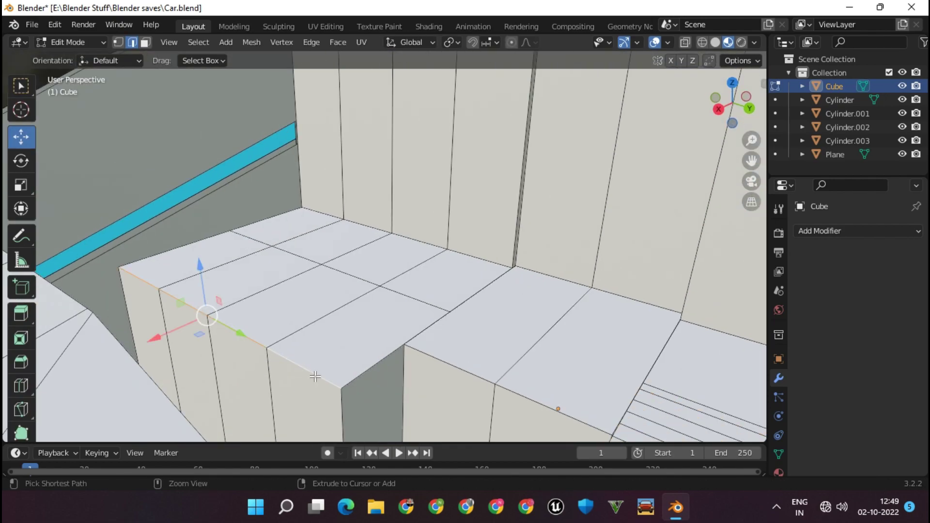
Step: Bevel the front seat edge and step edge with a wider rounded bevel
key(ctrl+b)
click(348, 94)
click(462, 359)
key(ctrl+b)
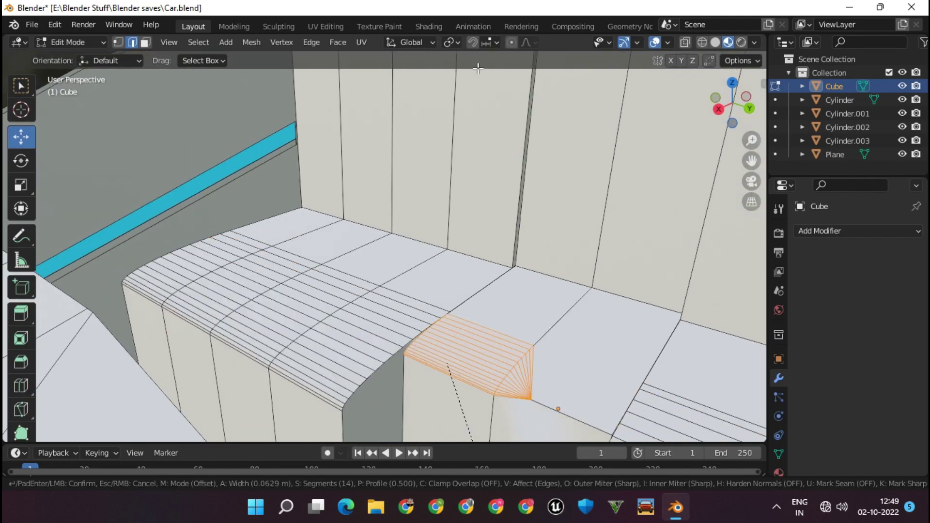
key(Escape)
key(ctrl+b)
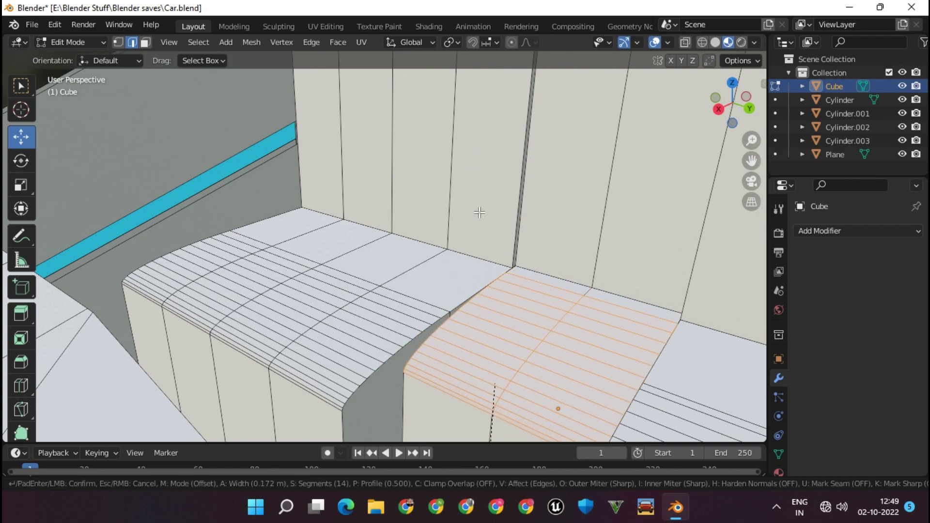
click(480, 212)
Step: Fillet the vertical step edge smoothly, then begin bevelling another seat edge
click(410, 359)
middle_drag(409, 359, 471, 322)
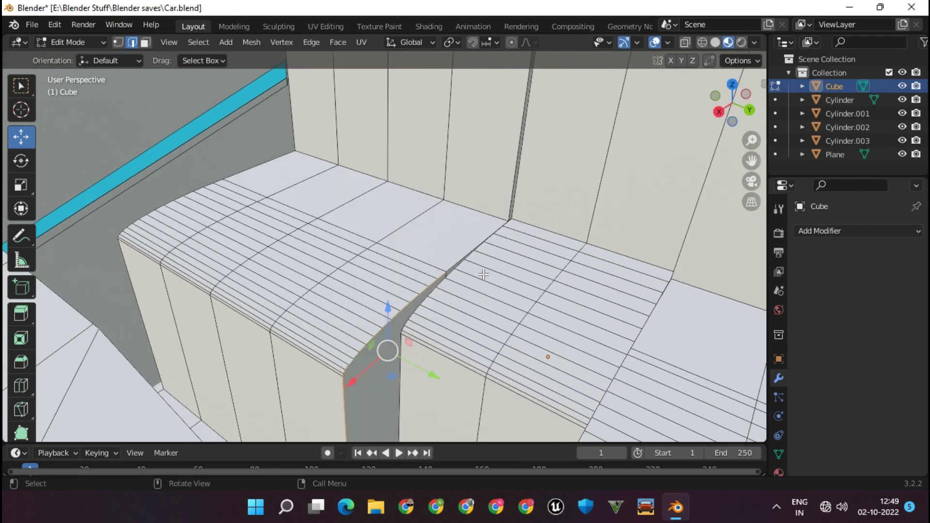
key(ctrl+b)
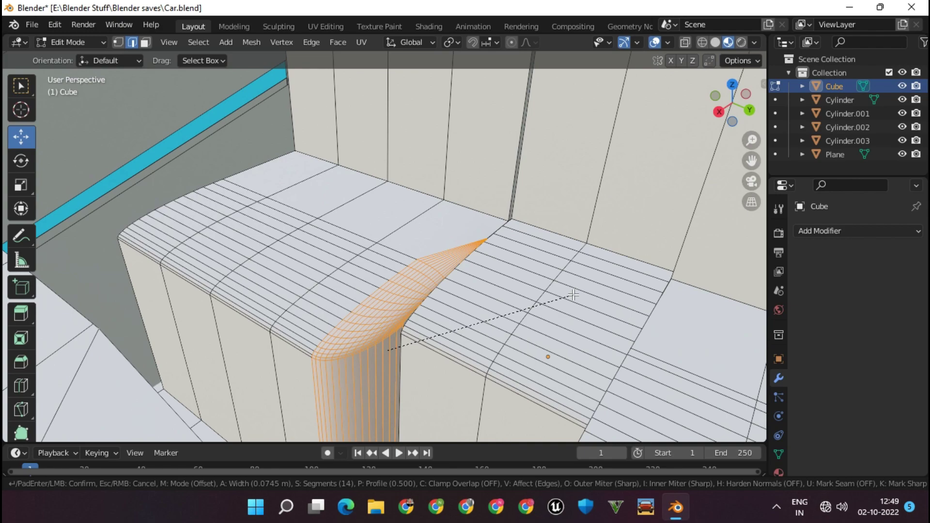
key(Escape)
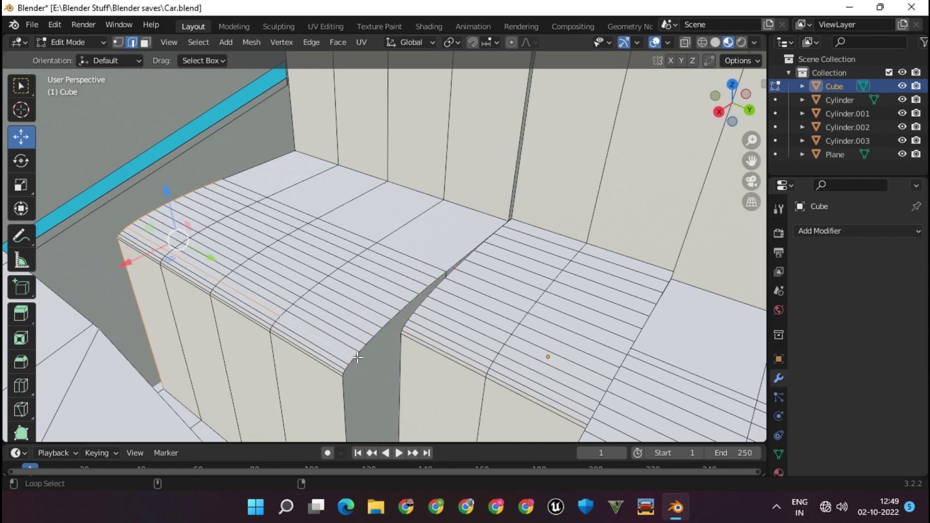
key(ctrl+b)
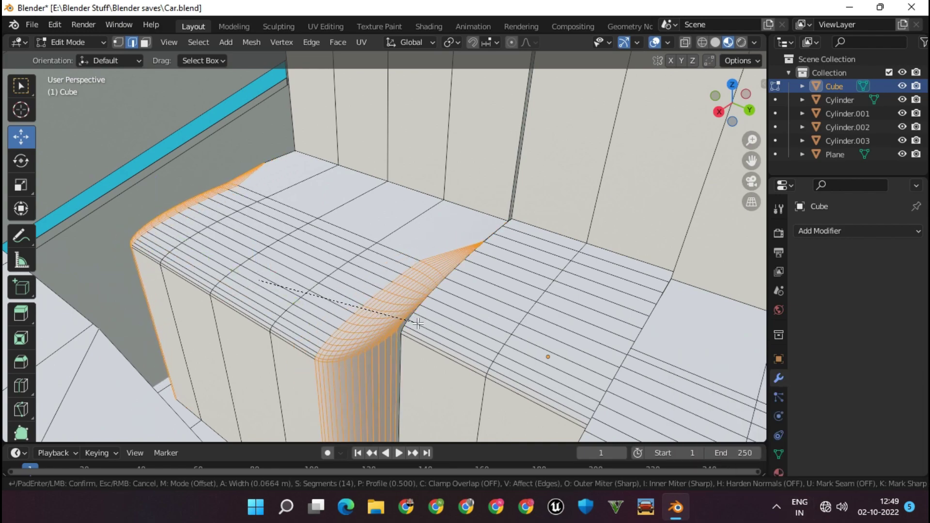
click(383, 333)
middle_drag(383, 333, 339, 309)
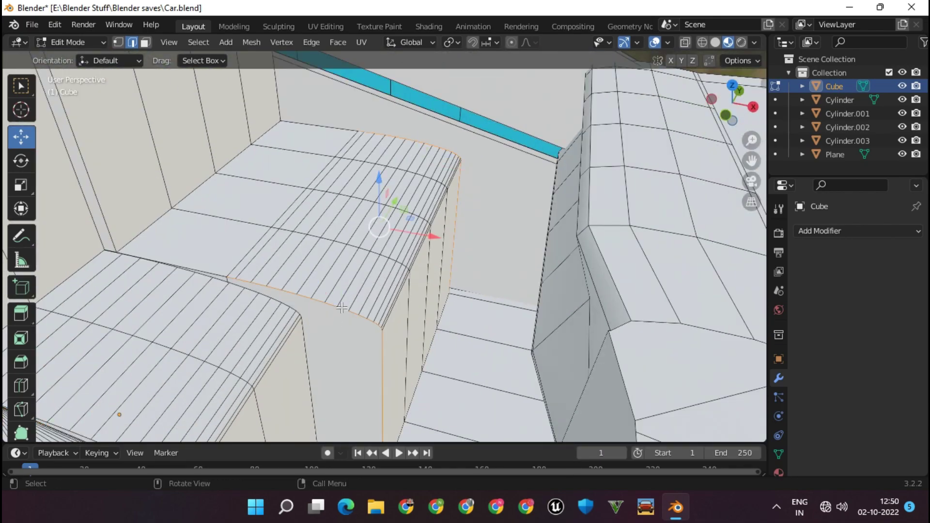
key(ctrl+b)
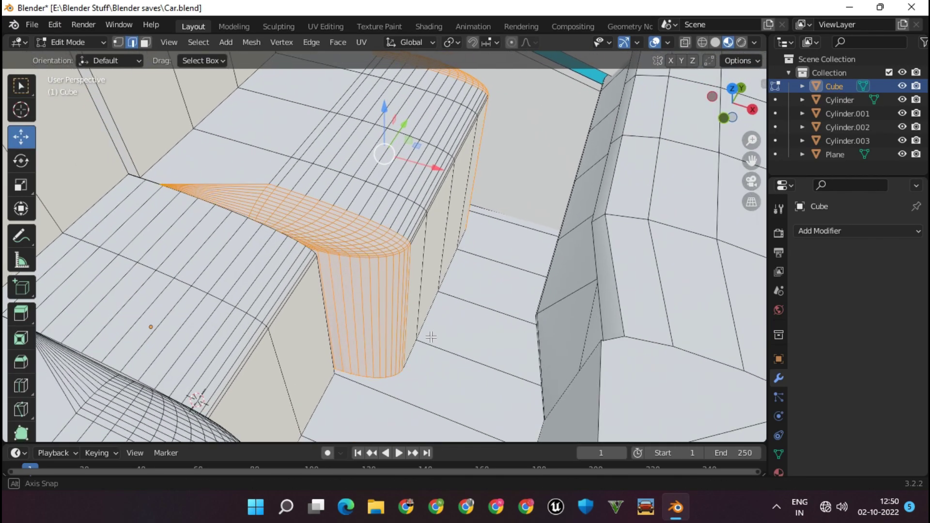
Step: Loop-cut the first column, extrude its lower band, scale it inward and shift it along X
click(434, 255)
click(434, 247)
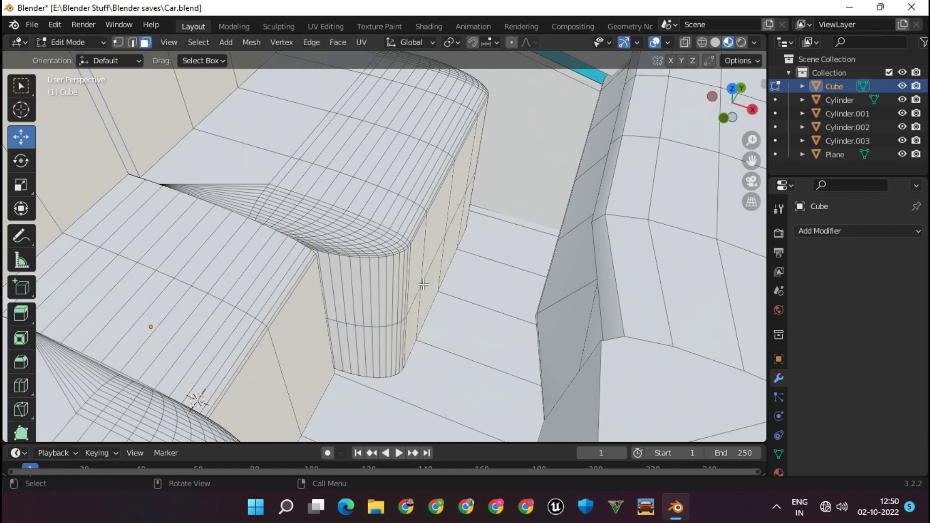
mouse_move(433, 247)
middle_down()
mouse_move(505, 211)
mouse_move(342, 385)
middle_up()
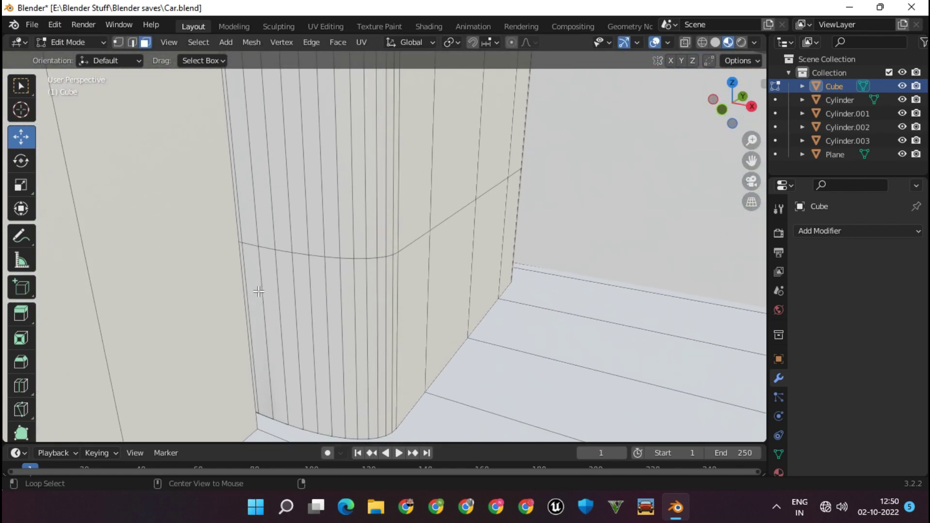
key(s)
key(Escape)
key(e)
key(Escape)
key(s)
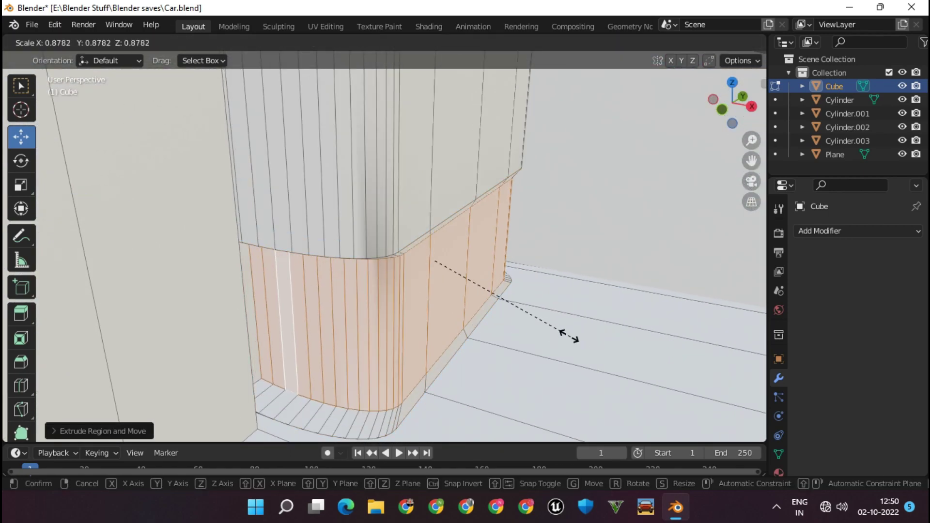
click(571, 345)
key(g)
key(x)
key(Escape)
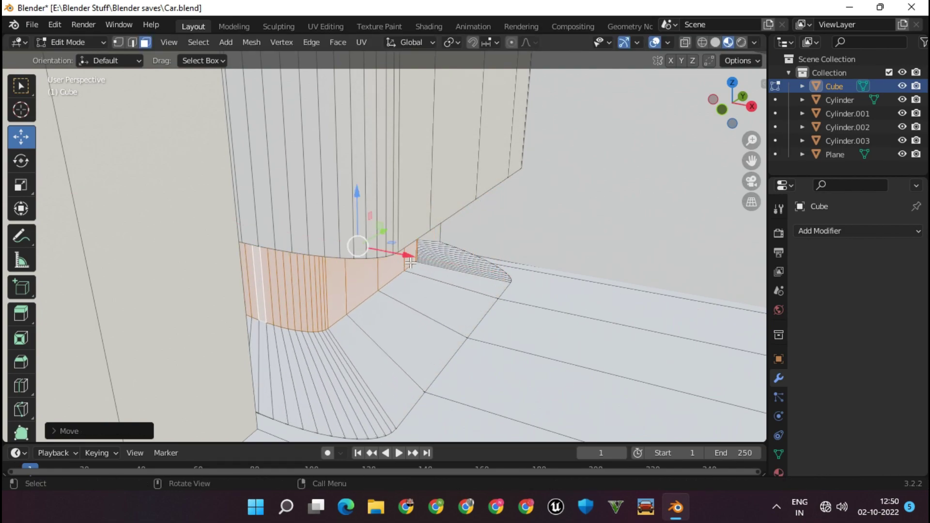
key(Tab)
Step: Toggle between Edit and Object Mode, zooming and orbiting to inspect both columns
scroll(449, 189, up, 5)
middle_drag(444, 183, 464, 266)
scroll(464, 266, down, 4)
key(Tab)
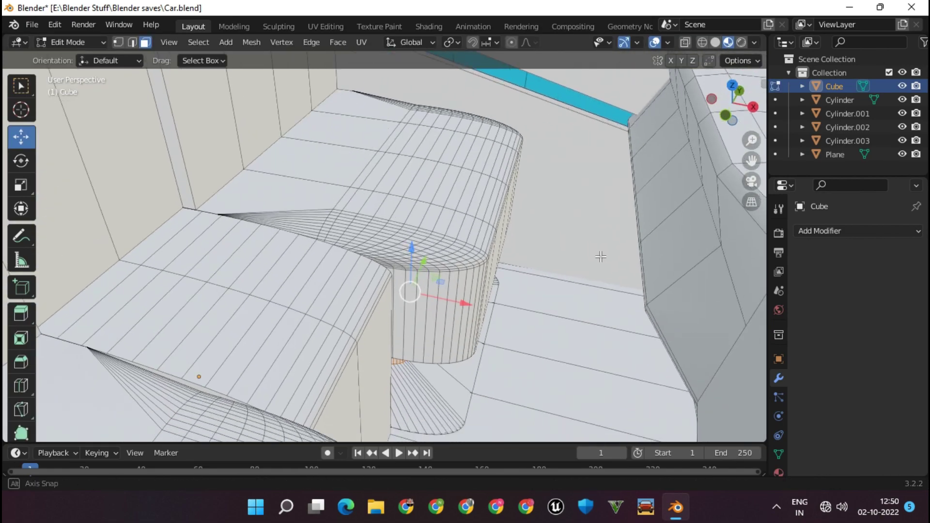
scroll(400, 401, up, 5)
scroll(401, 402, down, 5)
key(Tab)
scroll(541, 231, up, 4)
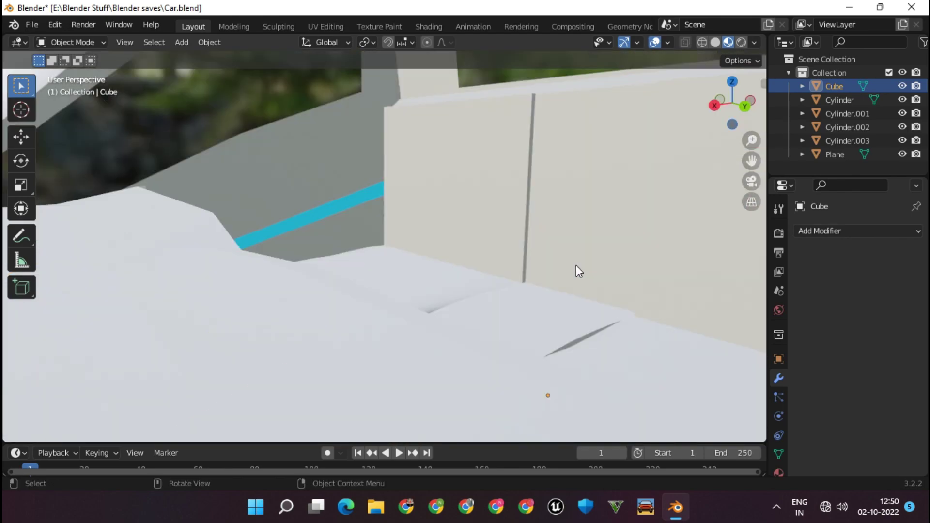
scroll(524, 286, up, 2)
key(Tab)
scroll(523, 286, up, 2)
Step: Loop-cut the second column, select its lower face ring, scale it inward and shift along X
key(ctrl+r)
click(271, 279)
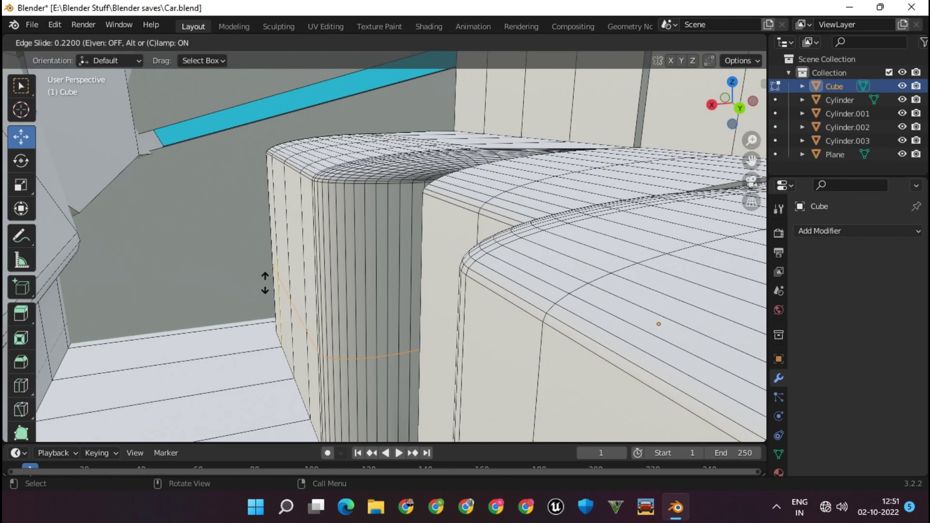
click(360, 242)
click(149, 42)
alt+click(353, 327)
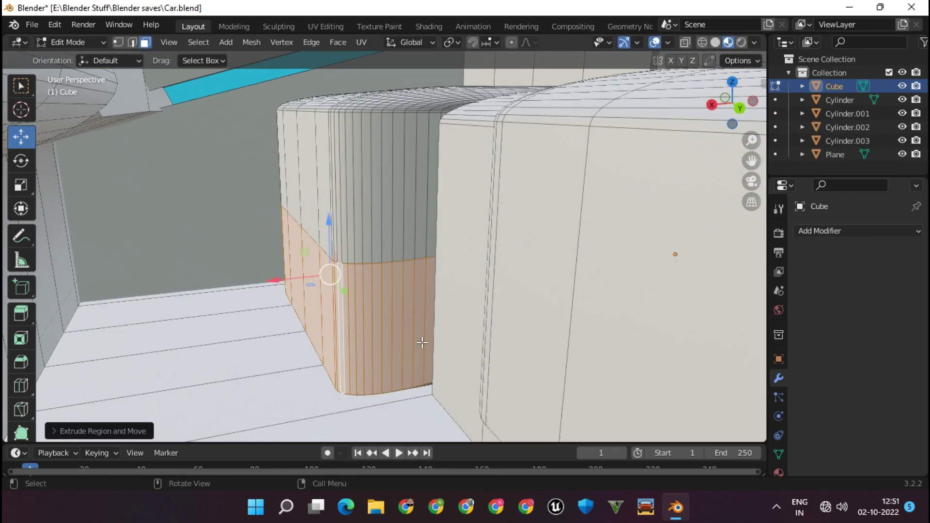
key(s)
click(330, 289)
key(g)
key(x)
click(361, 296)
key(Tab)
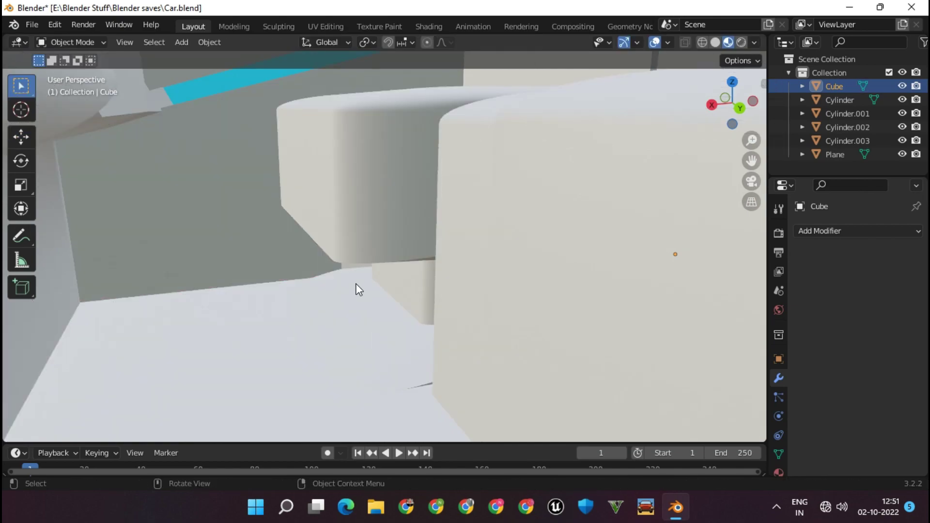
mouse_move(356, 284)
middle_down()
mouse_move(486, 219)
mouse_move(540, 179)
mouse_move(309, 277)
mouse_move(280, 183)
mouse_move(449, 313)
middle_up()
key(Tab)
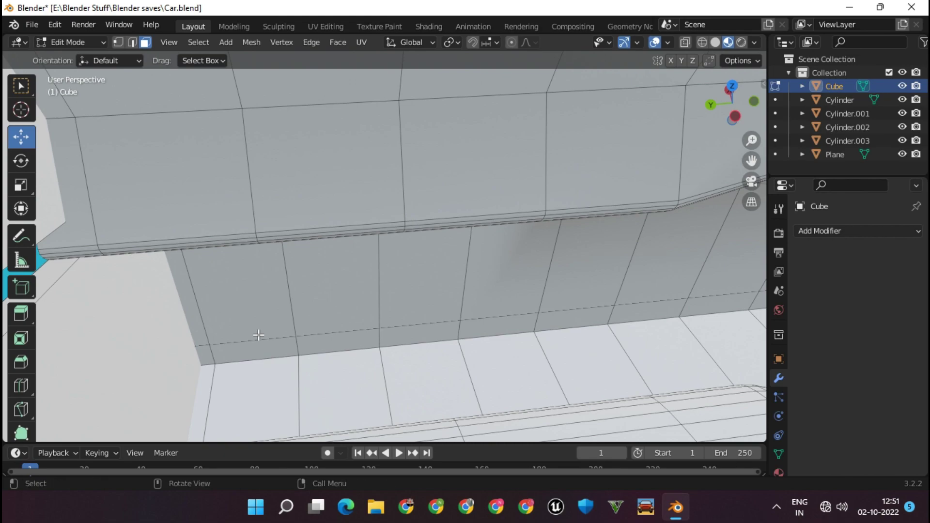
Step: Add edge loops across the lower dashboard wall band and the cab floor
click(284, 318)
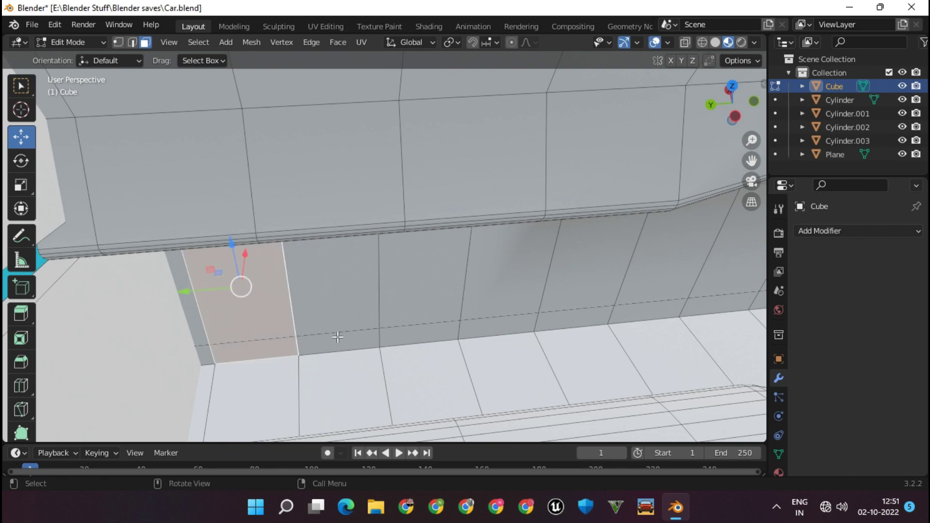
click(267, 344)
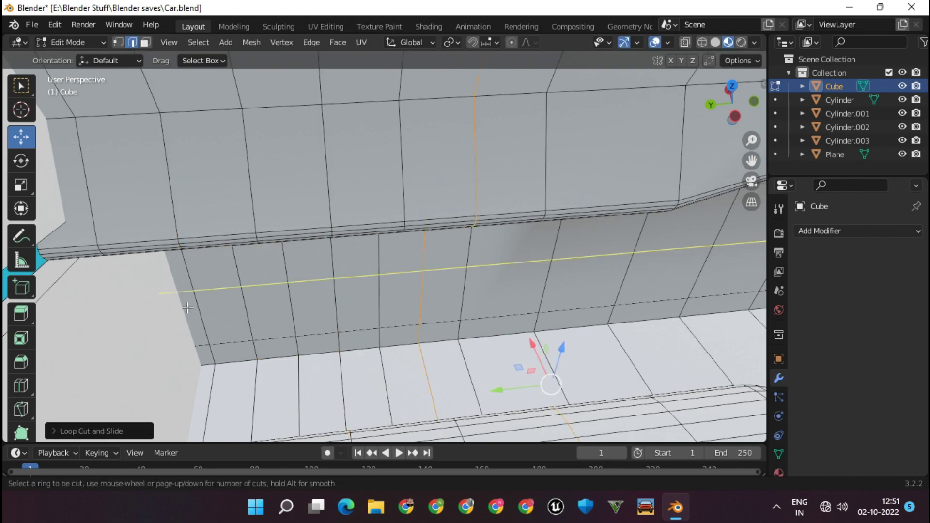
click(188, 307)
click(197, 295)
middle_drag(196, 295, 211, 315)
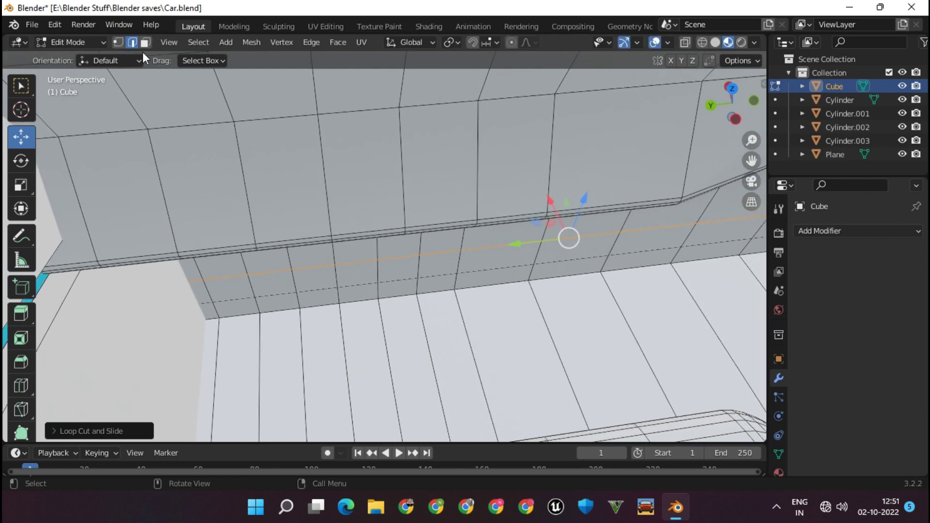
middle_drag(320, 335, 288, 324)
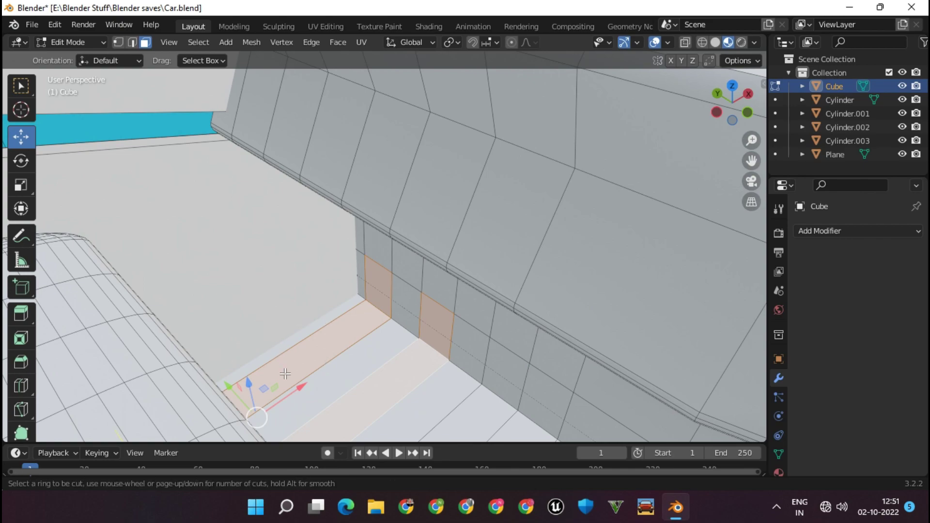
middle_drag(365, 395, 307, 345)
click(307, 345)
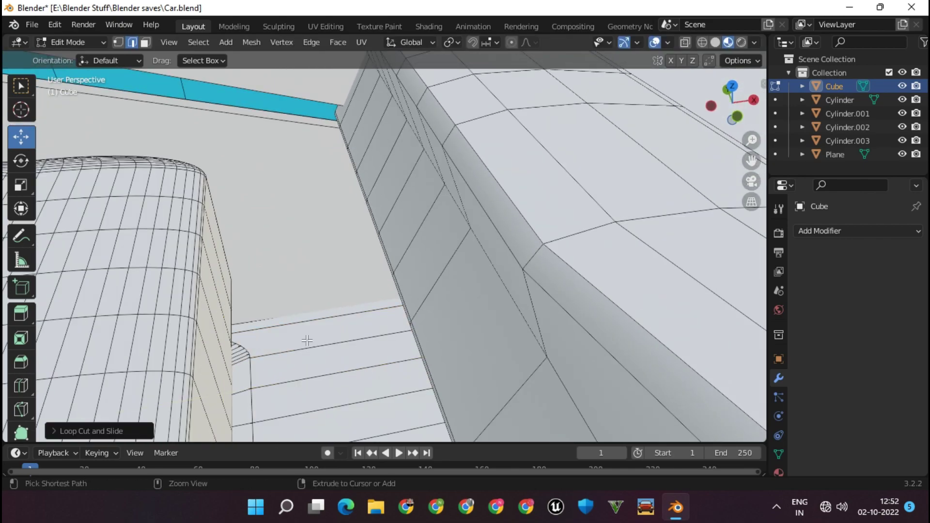
key(g)
key(g)
click(331, 349)
middle_drag(332, 349, 291, 319)
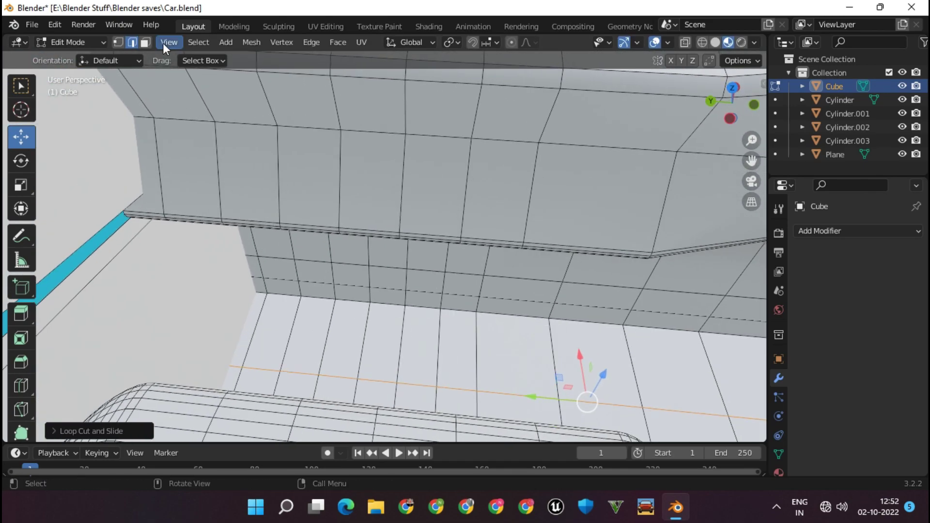
Step: Extrude three floor faces upward into raised pedal-like blocks
key(e)
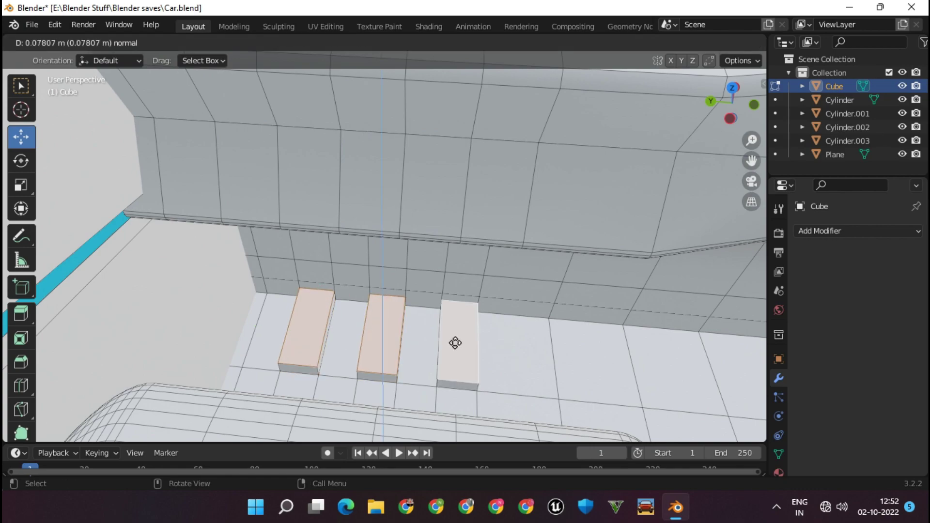
right_click(454, 340)
key(g)
right_click(380, 293)
key(e)
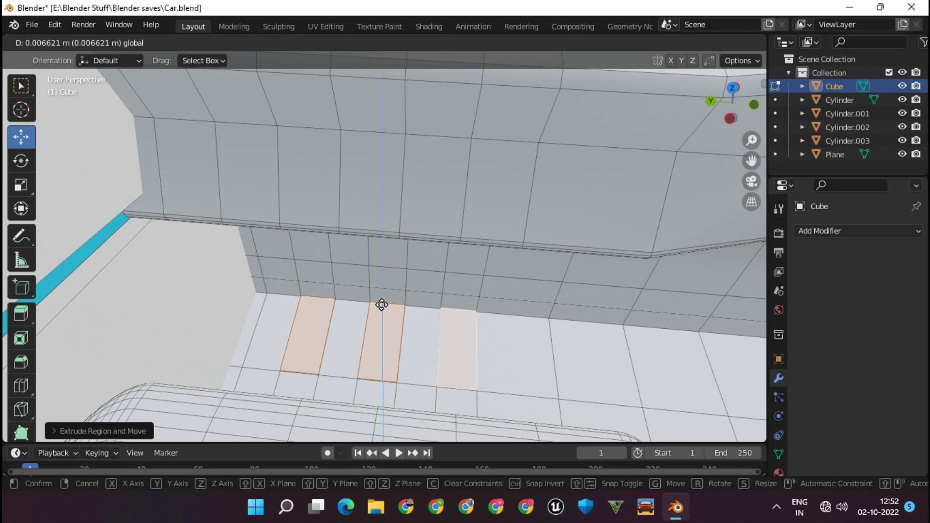
click(382, 323)
key(2)
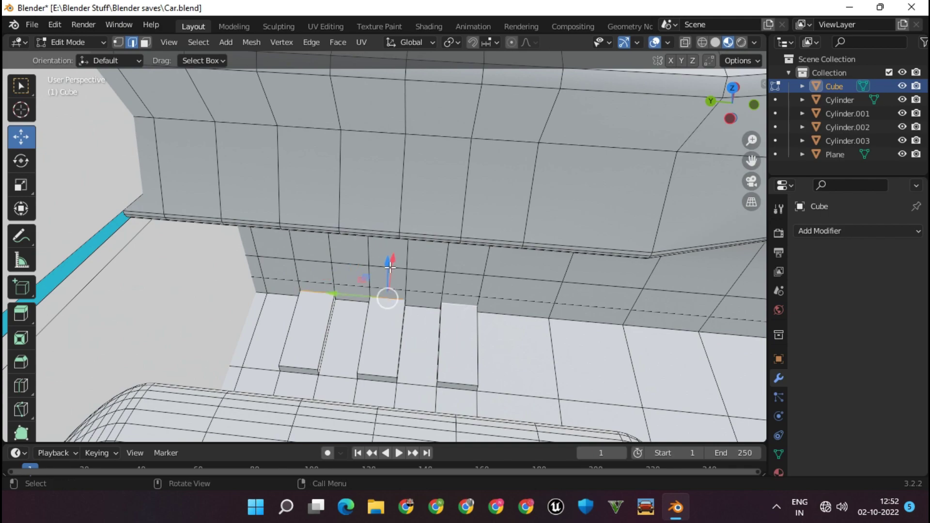
mouse_move(390, 266)
middle_down()
mouse_move(435, 339)
mouse_move(424, 359)
mouse_move(521, 336)
middle_up()
key(Tab)
key(Tab)
key(ctrl+e)
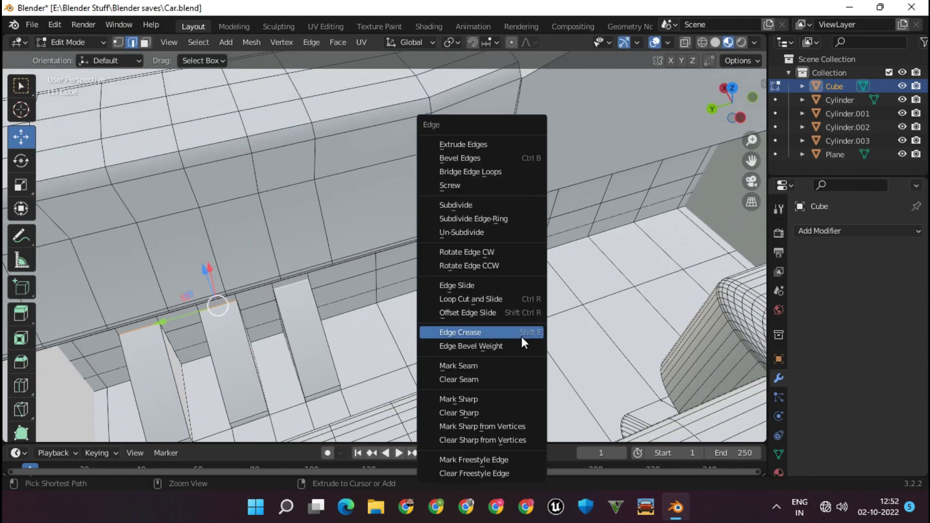
key(Escape)
Step: Replace a trial ico sphere with a cylinder, shrink it and move it vertically into place
key(shift+a)
click(475, 379)
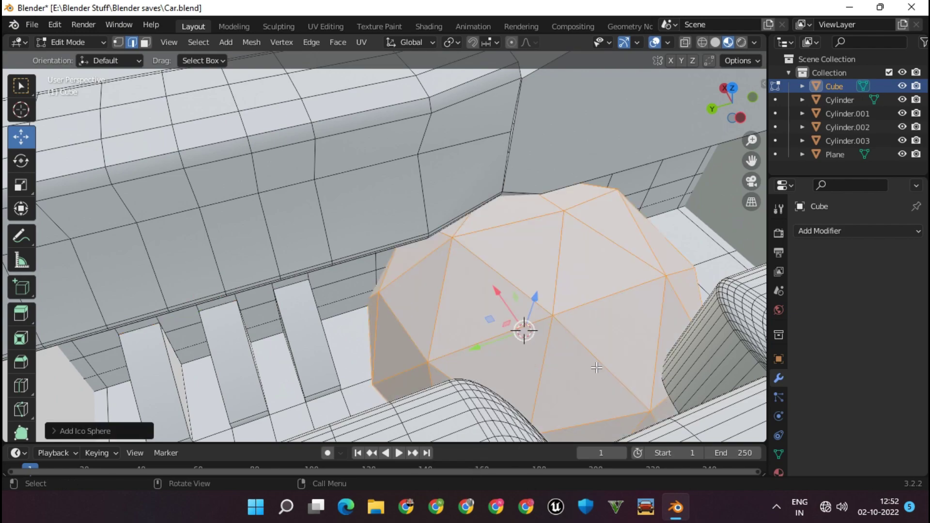
key(x)
click(574, 328)
key(shift+a)
click(541, 345)
key(s)
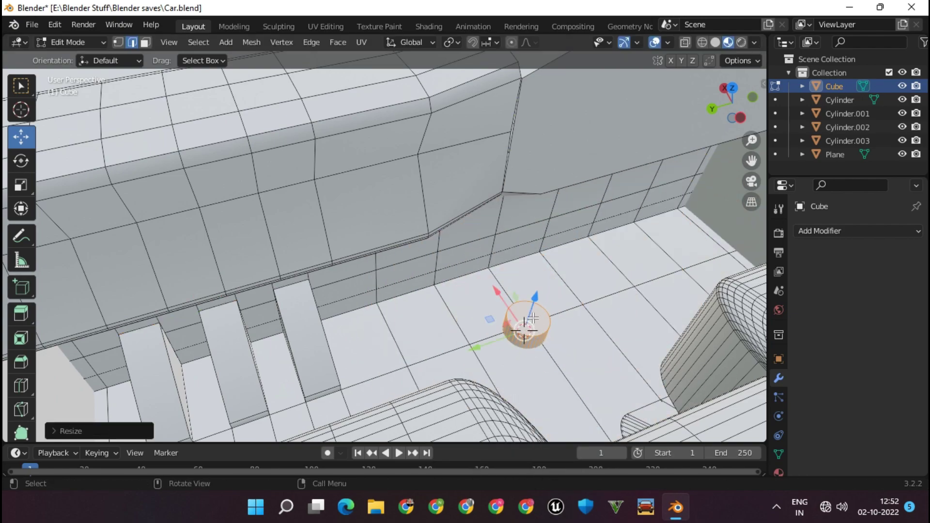
key(s)
click(601, 321)
key(g)
key(z)
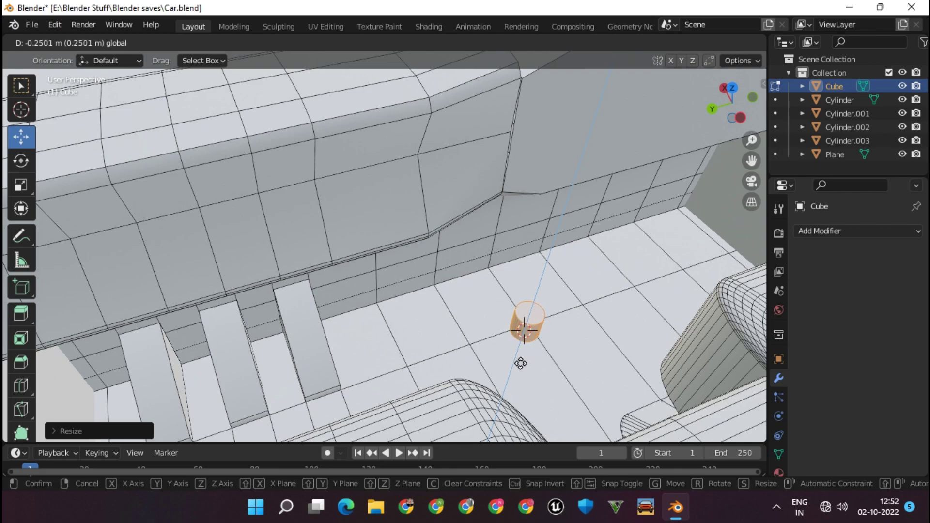
click(562, 260)
Step: Extrude the selected faces upward, raising the top face about half a metre, then extrude outward
key(Tab)
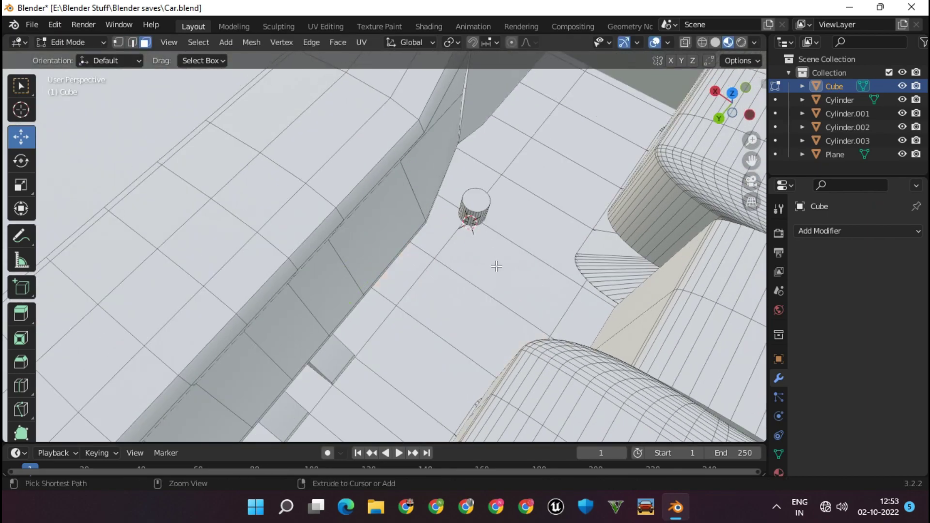
key(2)
key(3)
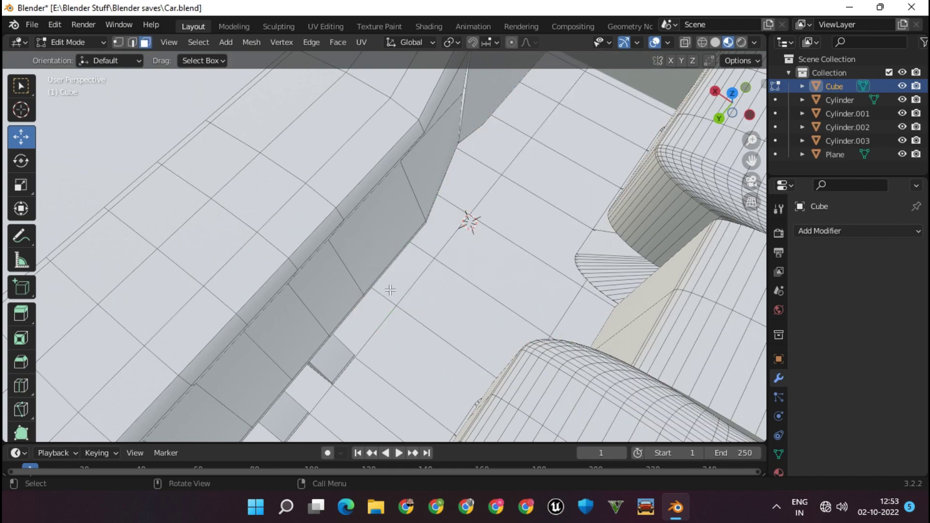
middle_drag(455, 222, 498, 245)
key(e)
click(467, 304)
mouse_move(467, 304)
middle_down()
mouse_move(503, 332)
mouse_move(442, 278)
middle_up()
drag(477, 235, 493, 148)
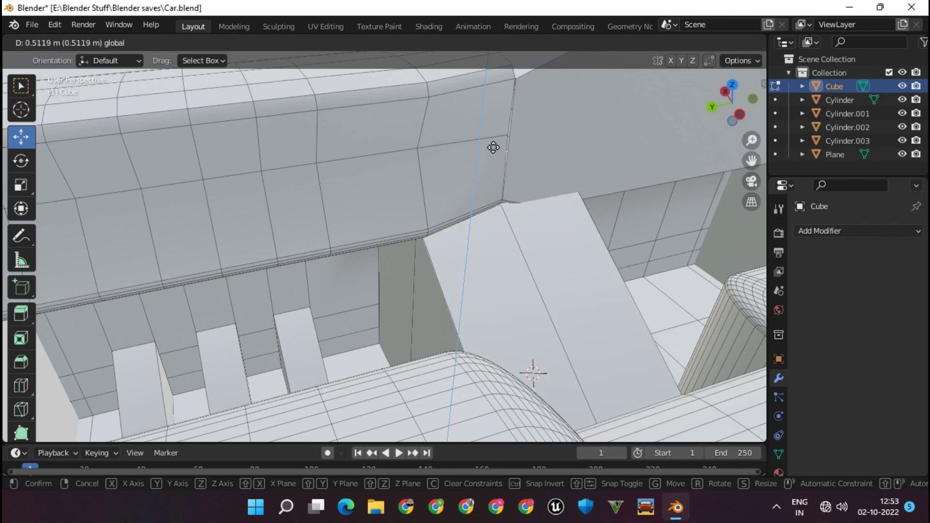
click(498, 166)
mouse_move(498, 166)
middle_down()
mouse_move(608, 295)
mouse_move(568, 149)
mouse_move(481, 180)
middle_up()
key(e)
click(577, 169)
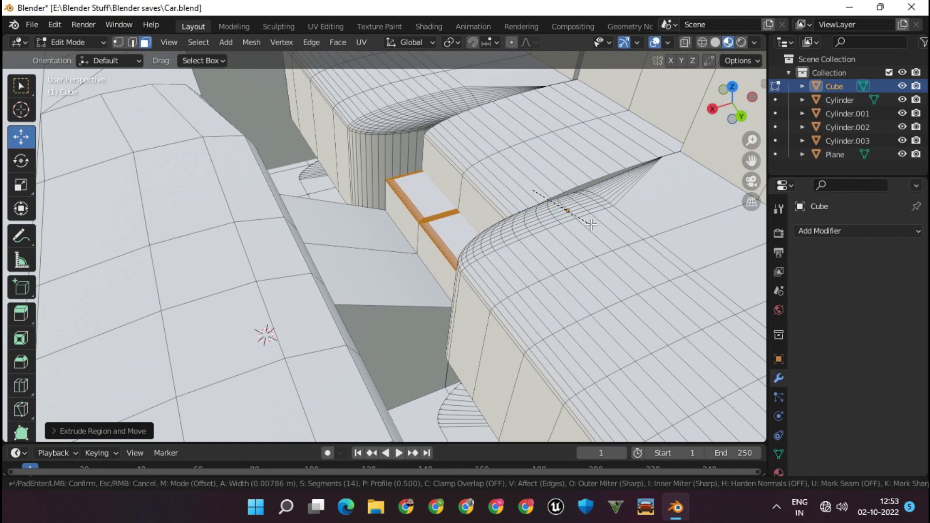
Step: Bevel the slanted floor panel's selected edges with extra segments into smooth rounded corners
key(Escape)
key(2)
shift+click(436, 242)
key(ctrl+b)
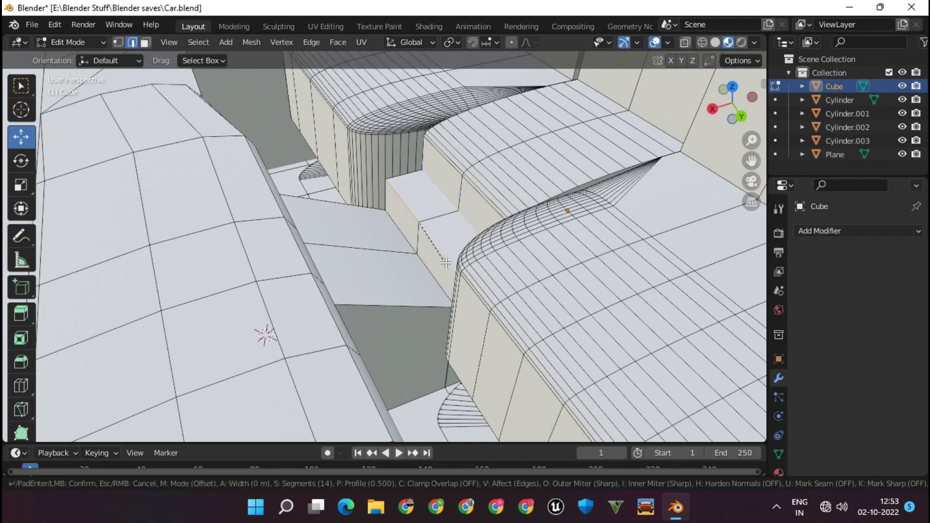
click(447, 280)
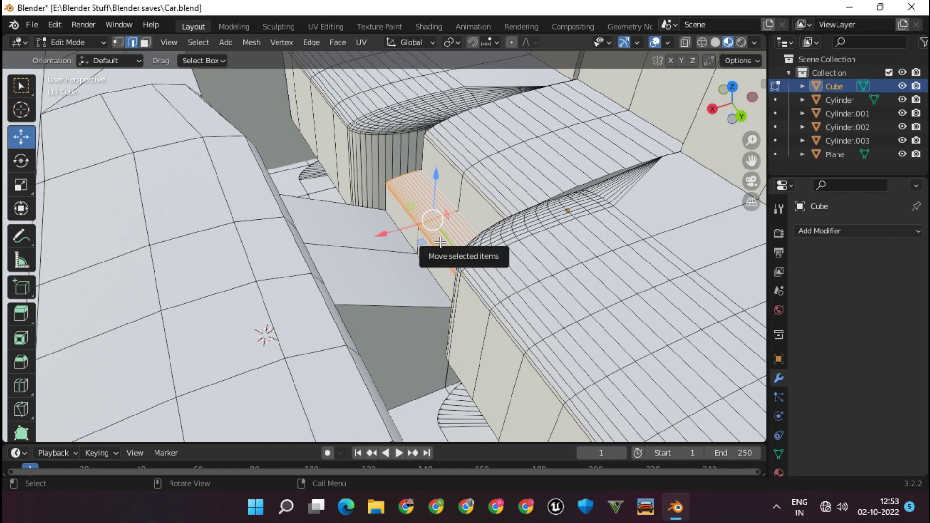
mouse_move(447, 279)
middle_down()
mouse_move(394, 266)
mouse_move(416, 189)
mouse_move(124, 224)
middle_up()
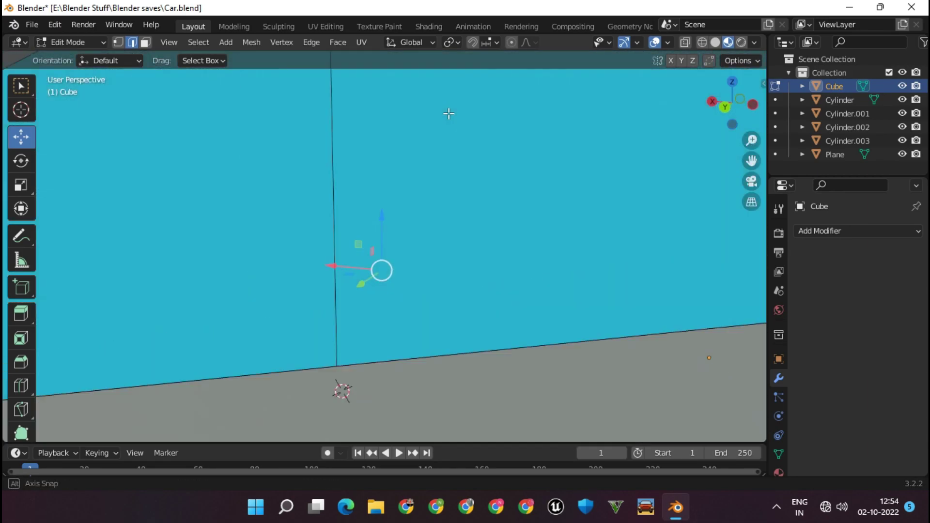
mouse_move(288, 162)
middle_down()
mouse_move(386, 285)
mouse_move(386, 277)
middle_up()
key(ctrl+b)
scroll(386, 281, up, 10)
click(393, 317)
key(Tab)
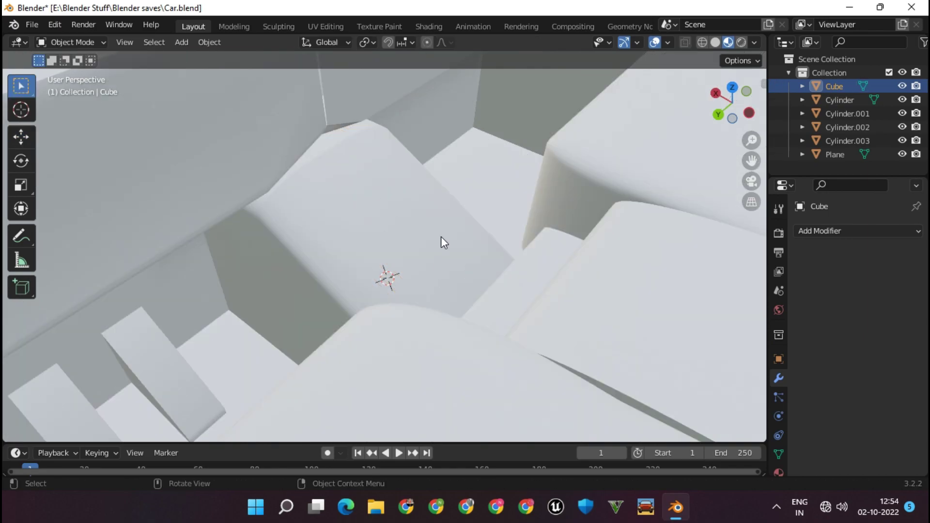
mouse_move(441, 237)
middle_down()
mouse_move(356, 185)
mouse_move(499, 174)
mouse_move(583, 242)
mouse_move(526, 301)
mouse_move(515, 257)
mouse_move(350, 338)
middle_up()
Step: Add a new edge loop across the console between the seats
key(Tab)
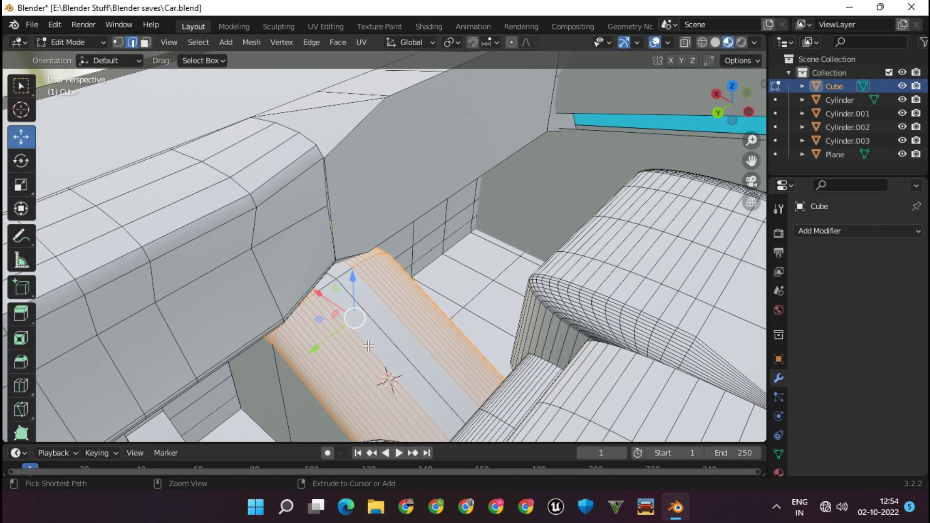
key(ctrl+r)
click(363, 368)
key(g)
key(g)
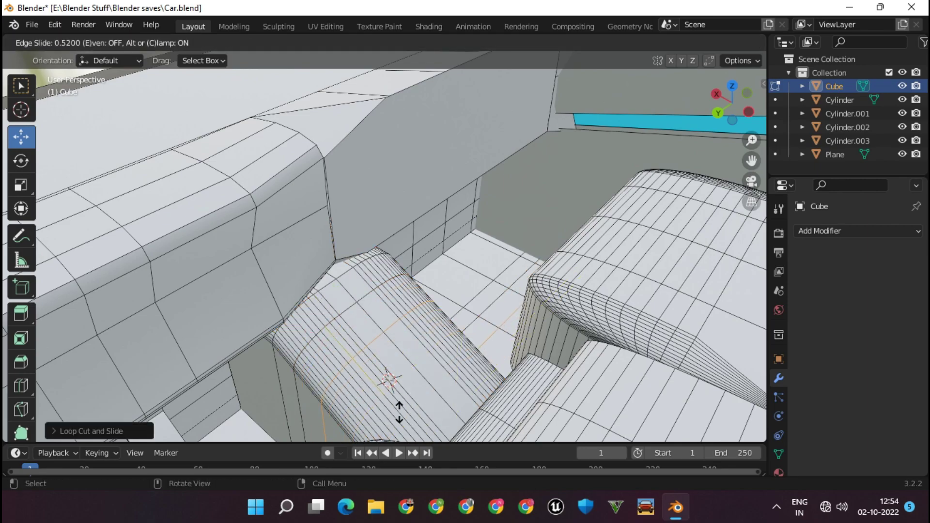
click(424, 420)
click(389, 397)
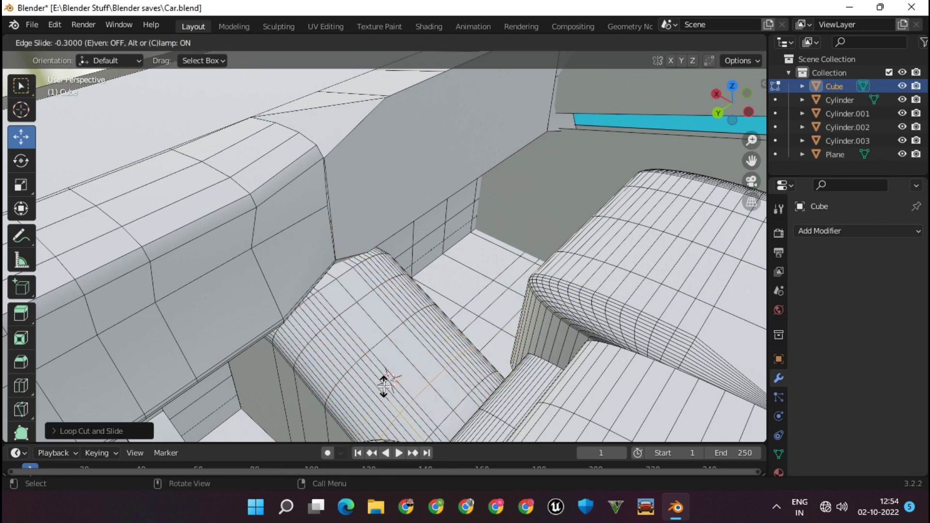
middle_drag(387, 380, 379, 316)
scroll(379, 316, up, 2)
middle_drag(372, 280, 388, 277)
Step: Extrude and scale the console face to form a recessed square socket
key(e)
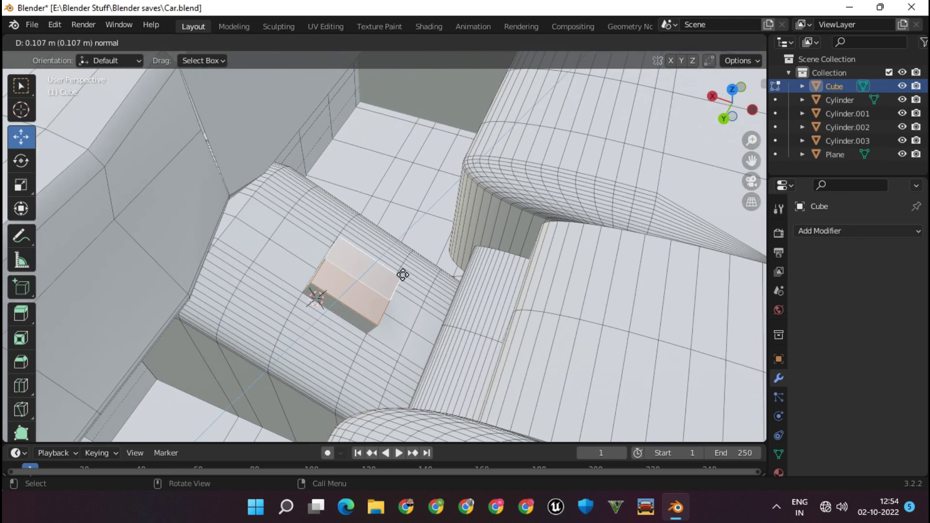
click(403, 274)
key(s)
click(417, 290)
key(e)
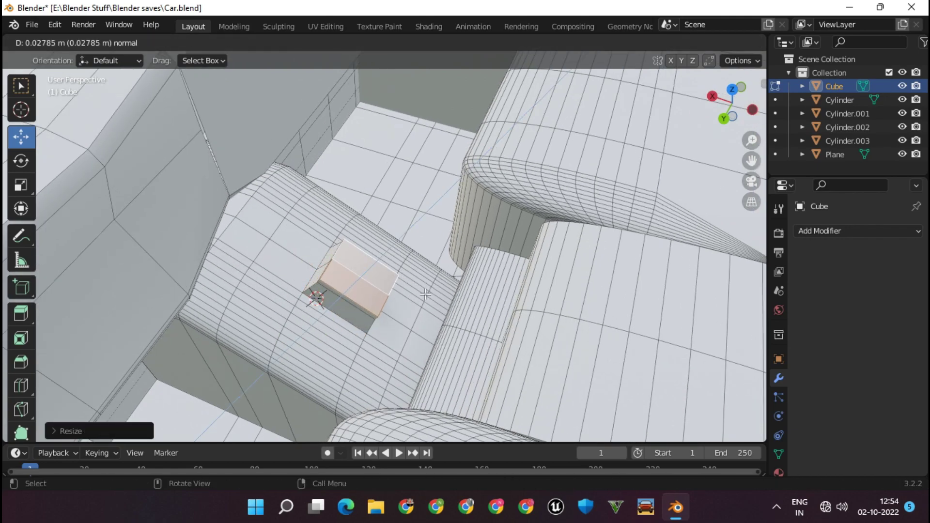
click(357, 248)
key(s)
click(408, 280)
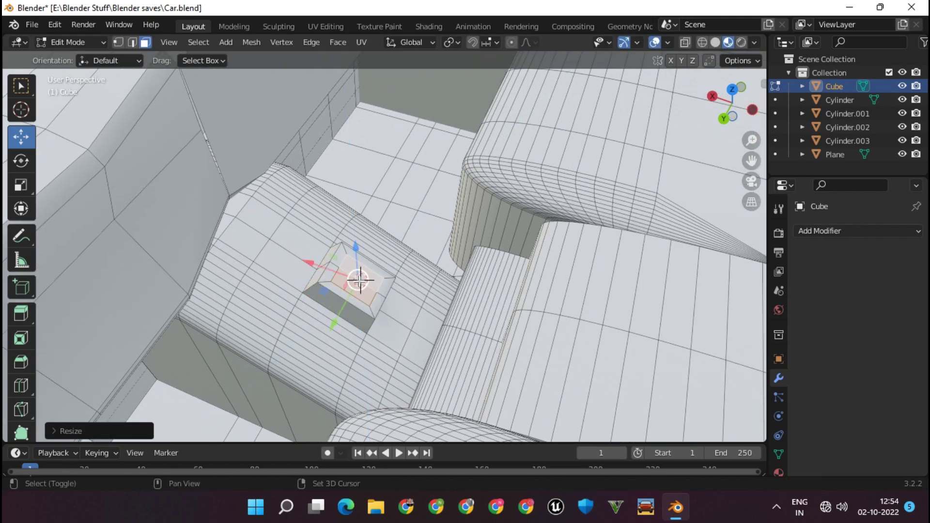
Step: Add a slim cylinder for the gear stick and move it vertically into the socket
key(shift+a)
click(303, 291)
key(s)
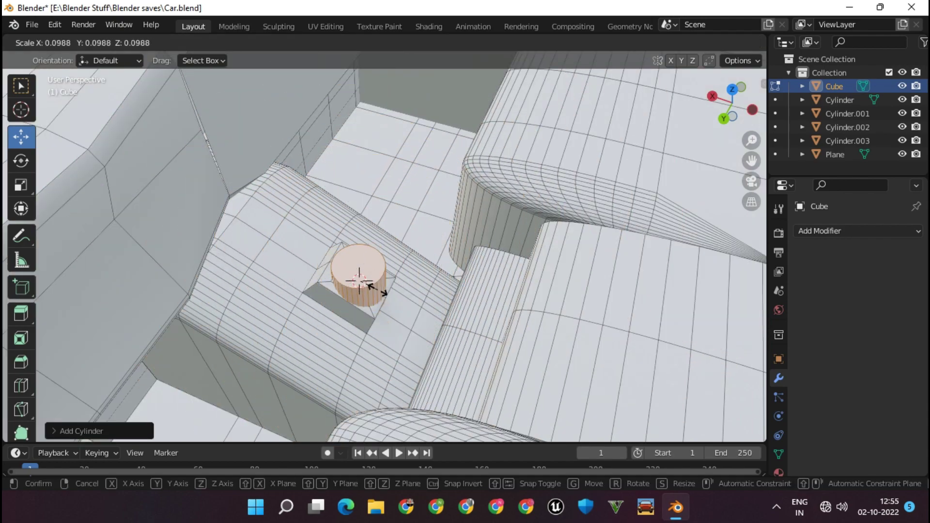
click(377, 290)
key(g)
key(z)
key(z)
click(410, 284)
key(r)
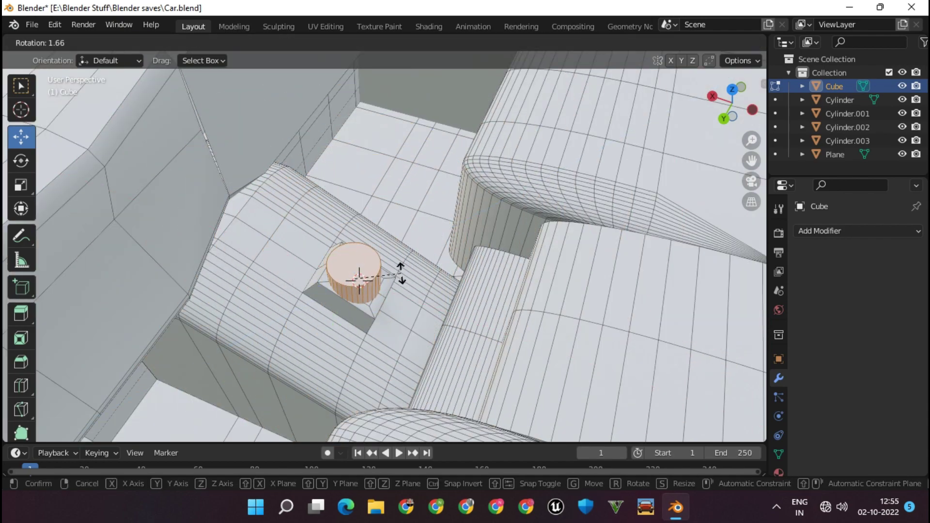
key(Escape)
key(r)
key(r)
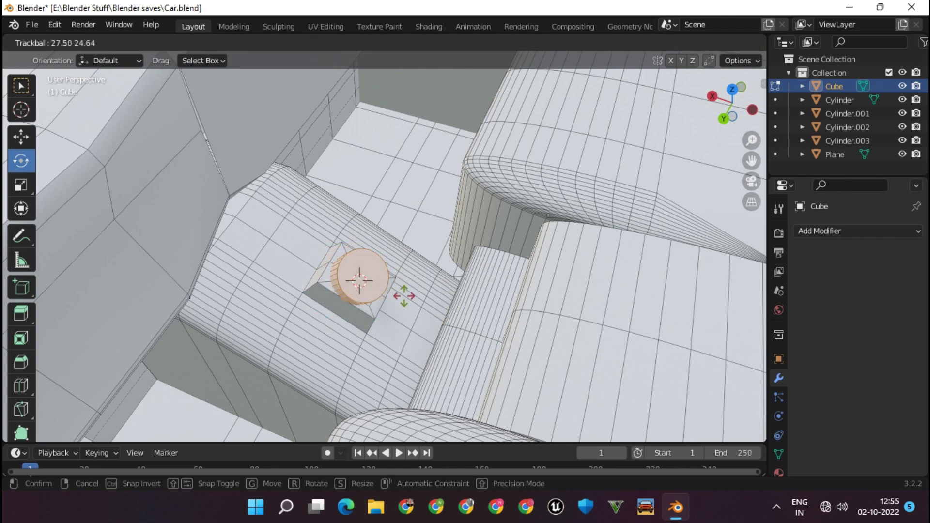
key(Escape)
key(r)
key(y)
key(Escape)
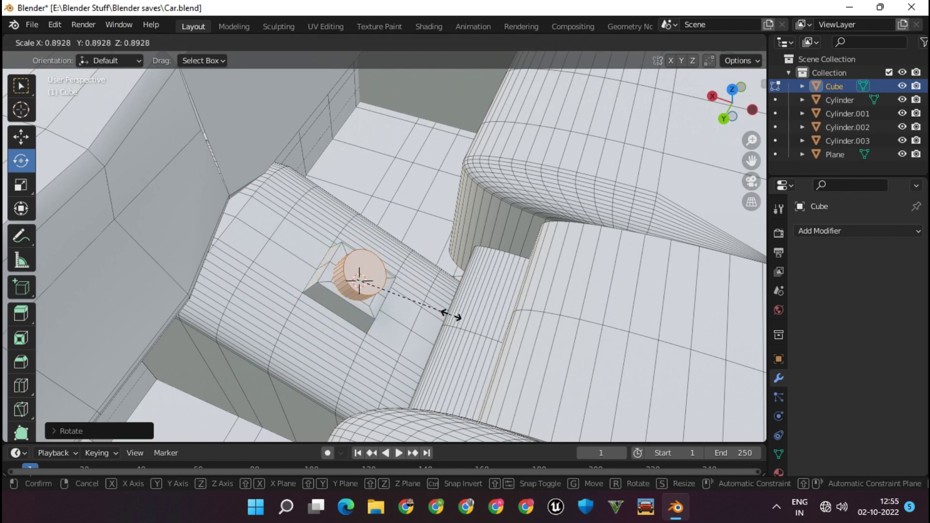
Step: Orbit around the console to inspect the gear stick, returning to Object Mode
key(Tab)
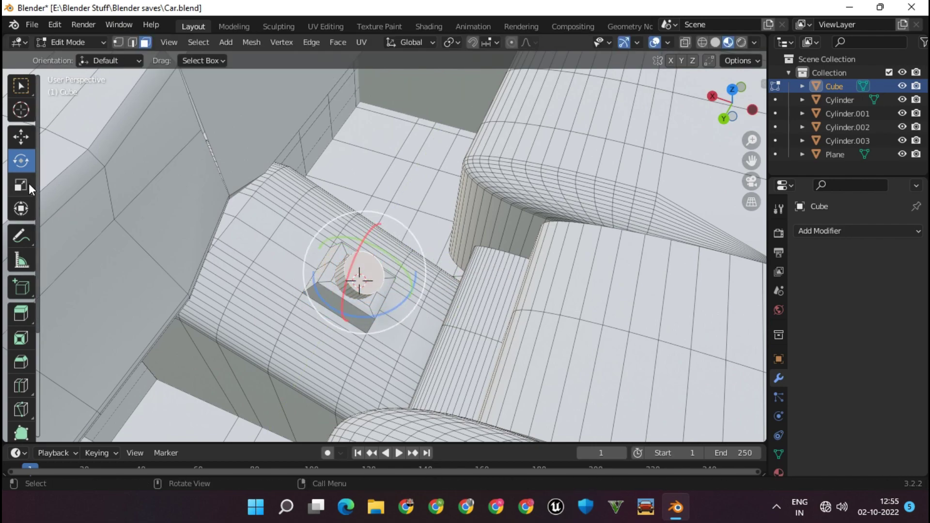
mouse_move(366, 270)
middle_down()
mouse_move(385, 114)
mouse_move(475, 251)
middle_up()
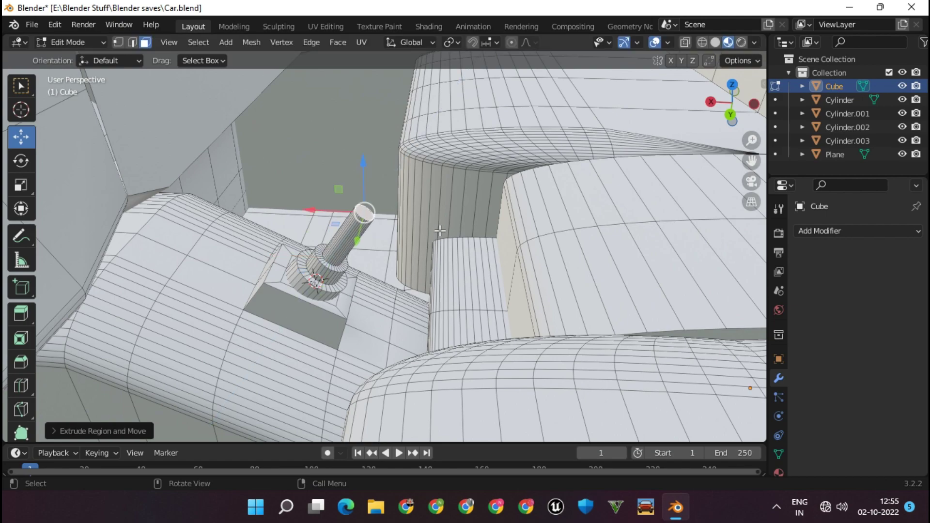
shift+middle_drag(440, 230, 377, 333)
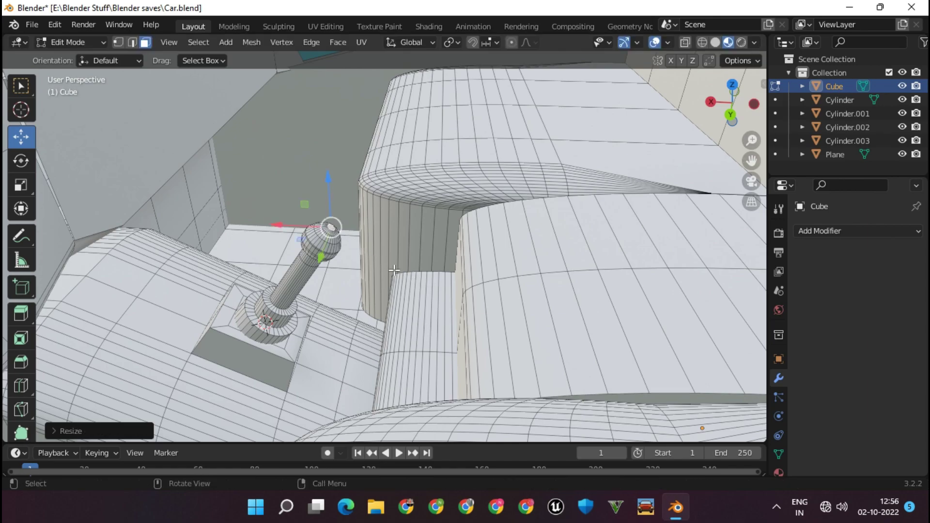
key(Tab)
right_click(313, 257)
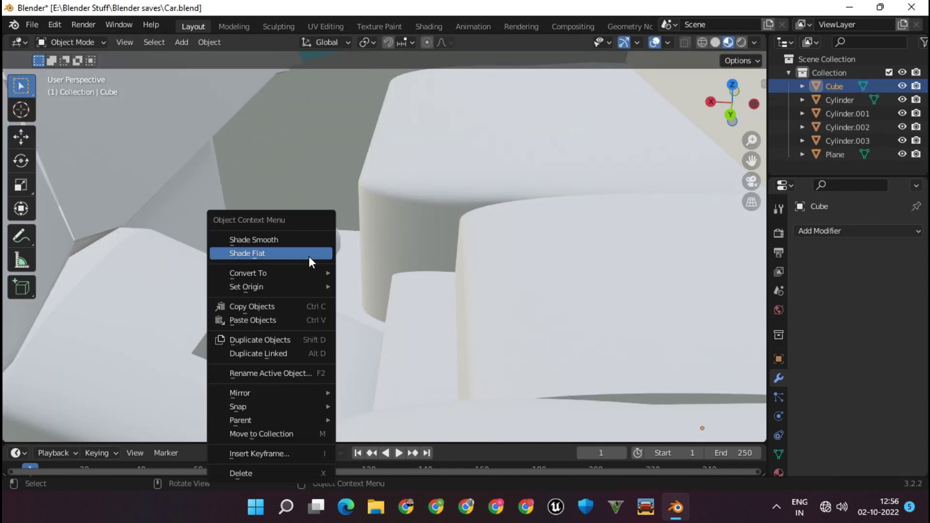
Step: Shade the cab mesh flat and switch the viewport to rendered preview
click(309, 253)
scroll(364, 290, down, 5)
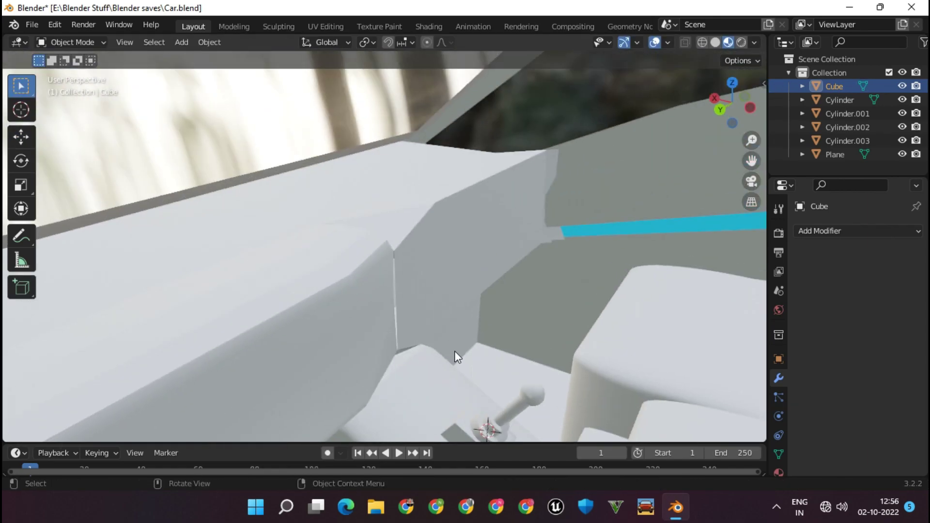
mouse_move(367, 304)
middle_down()
mouse_move(581, 240)
mouse_move(466, 216)
mouse_move(475, 268)
mouse_move(487, 254)
mouse_move(508, 332)
mouse_move(527, 253)
mouse_move(516, 303)
middle_up()
key(z)
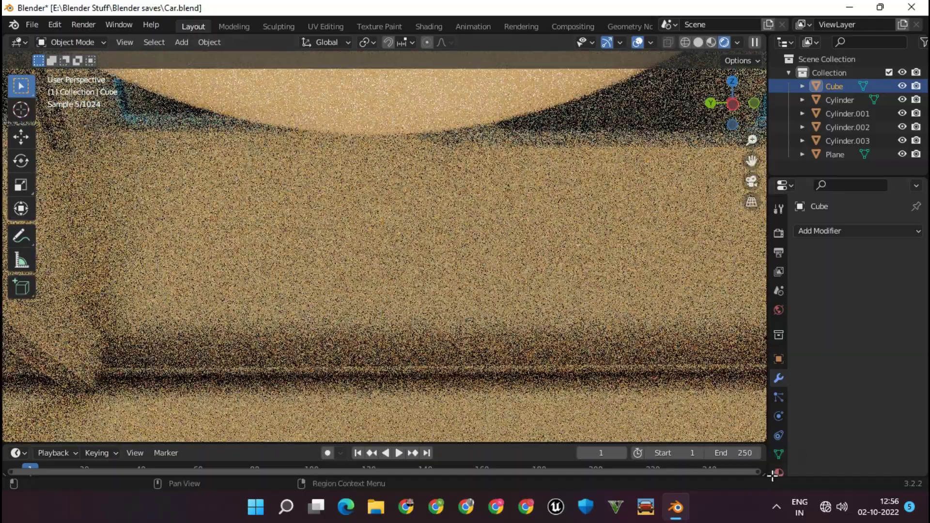
Step: In the Material tab, set Front glass roughness to 1.000, then back to 0.000
click(778, 473)
mouse_move(878, 436)
mouse_down()
mouse_move(921, 436)
mouse_move(857, 436)
mouse_up()
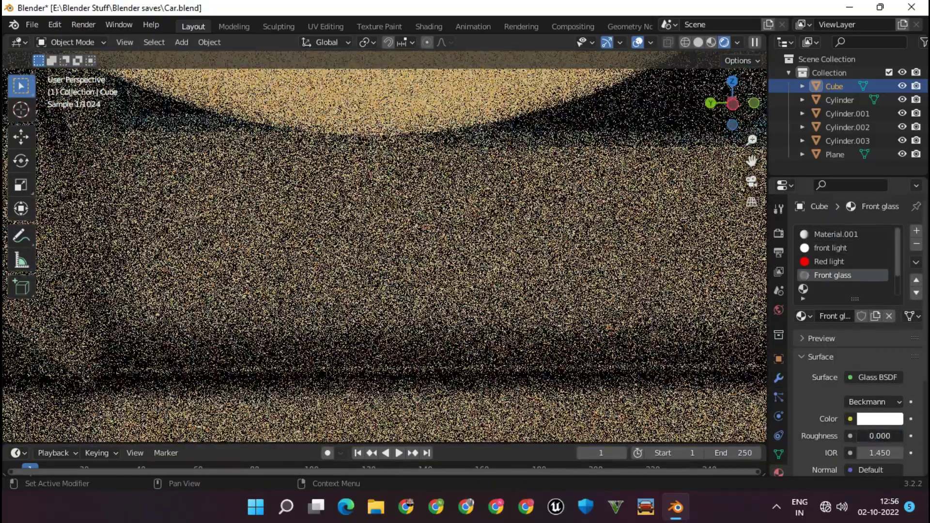
mouse_move(507, 302)
middle_down()
mouse_move(459, 282)
mouse_move(487, 254)
mouse_move(535, 319)
mouse_move(463, 318)
mouse_move(618, 338)
mouse_move(586, 293)
mouse_move(604, 253)
mouse_move(702, 285)
mouse_move(668, 289)
mouse_move(598, 166)
mouse_move(588, 220)
mouse_move(338, 322)
middle_up()
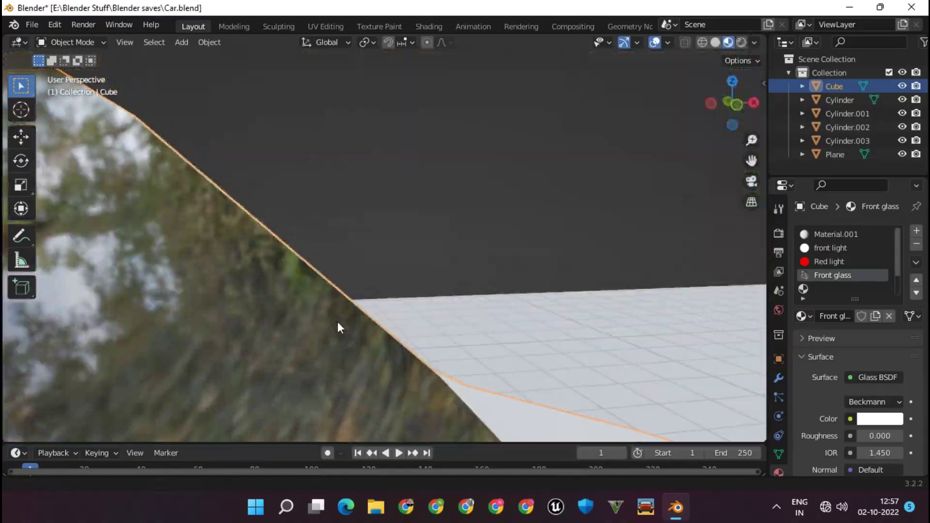
mouse_move(421, 293)
middle_down()
mouse_move(559, 282)
mouse_move(746, 454)
middle_up()
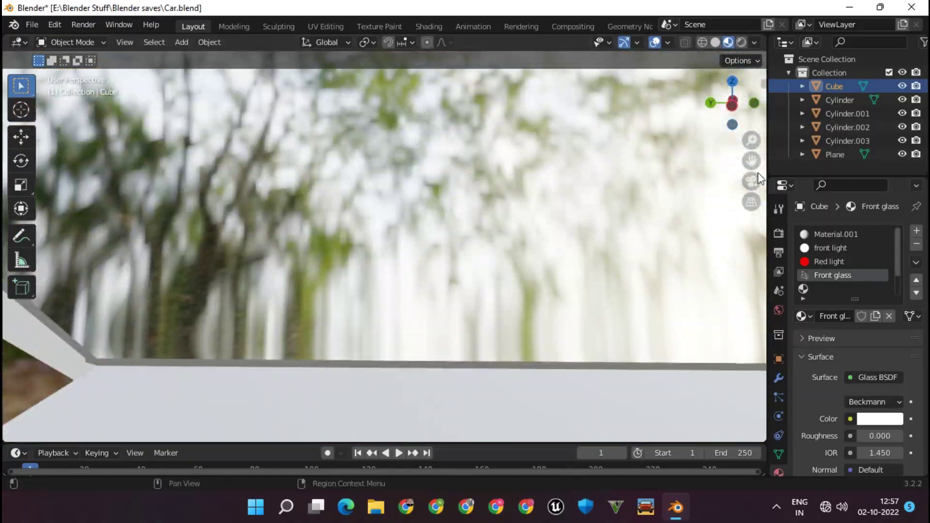
click(741, 43)
click(778, 310)
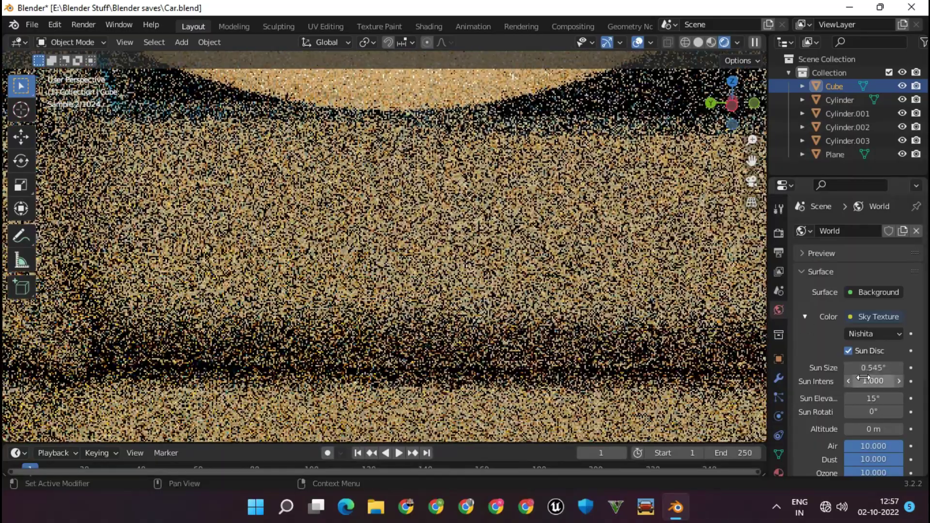
click(916, 231)
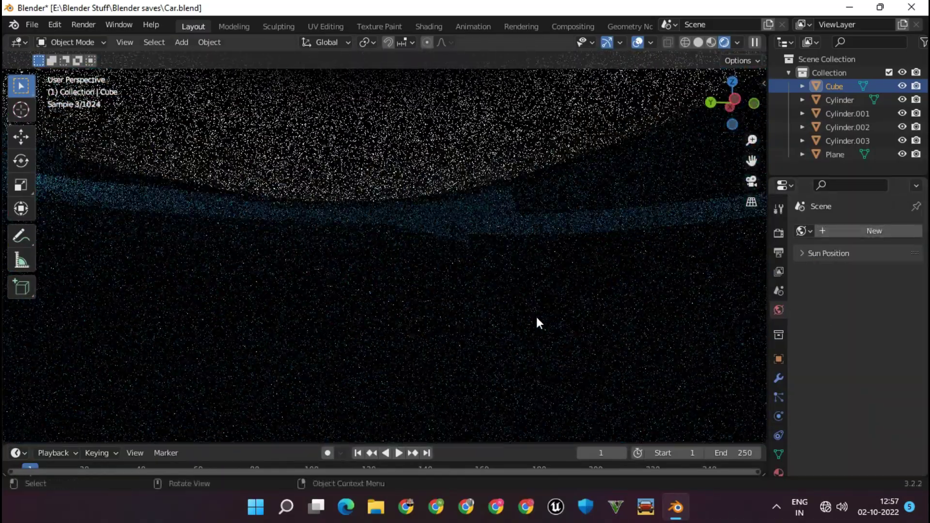
mouse_move(525, 317)
middle_down()
mouse_move(436, 281)
mouse_move(429, 346)
middle_up()
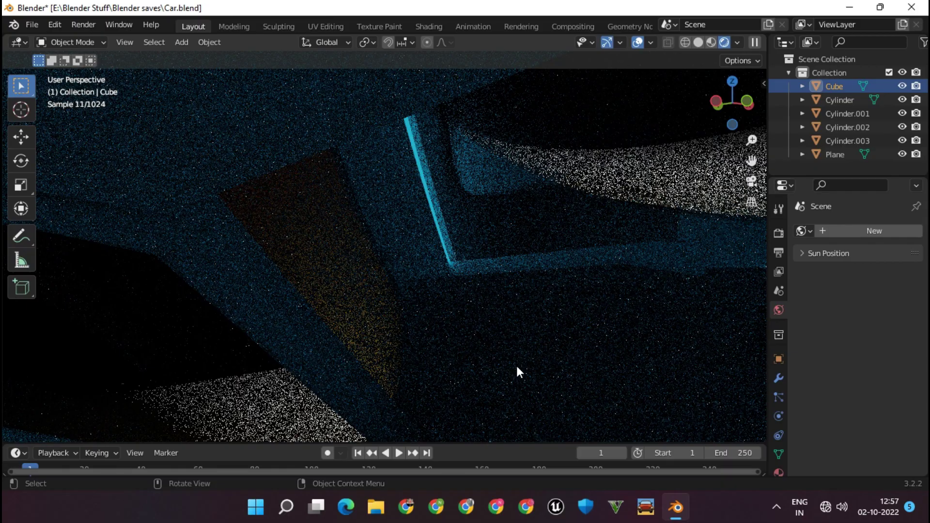
mouse_move(517, 367)
middle_down()
mouse_move(477, 385)
mouse_move(760, 357)
middle_up()
mouse_move(503, 358)
middle_down()
mouse_move(702, 397)
mouse_move(407, 397)
middle_up()
mouse_move(513, 399)
middle_down()
mouse_move(333, 369)
mouse_move(327, 358)
mouse_move(676, 373)
mouse_move(554, 336)
mouse_move(460, 395)
mouse_move(546, 399)
mouse_move(468, 386)
mouse_move(301, 264)
mouse_move(332, 285)
mouse_move(401, 274)
mouse_move(338, 304)
mouse_move(364, 311)
middle_up()
mouse_move(445, 339)
middle_down()
mouse_move(528, 365)
mouse_move(515, 332)
mouse_move(537, 302)
middle_up()
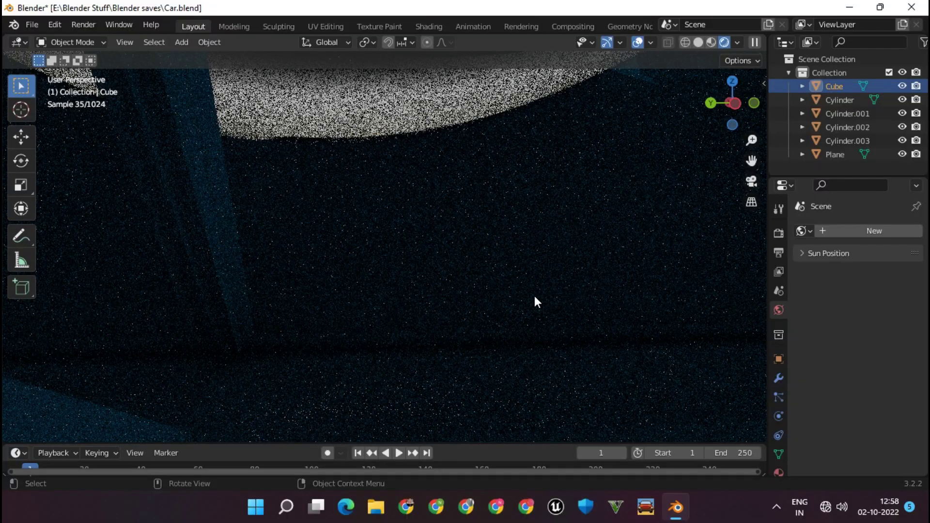
key(shift+a)
click(566, 223)
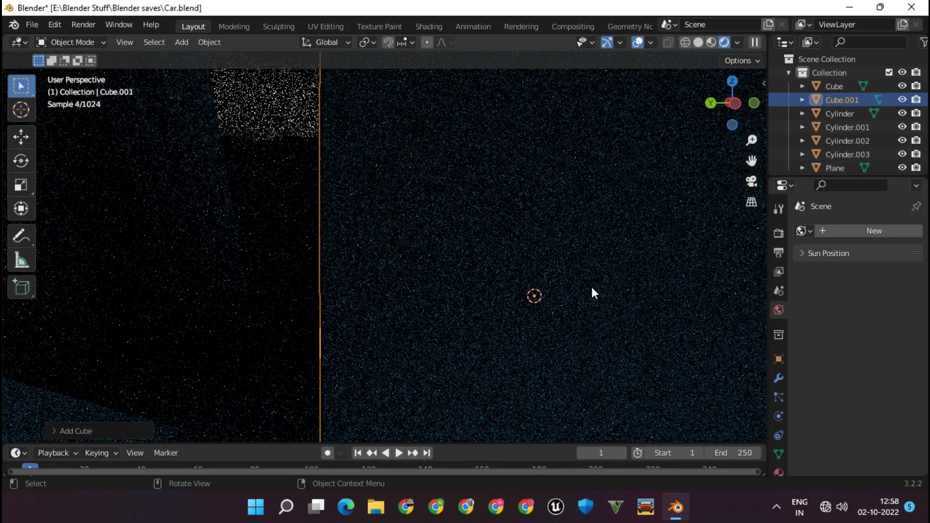
scroll(591, 287, down, 5)
Step: Leave Edit Mode and orbit around the car to view its front, side and rear
key(Tab)
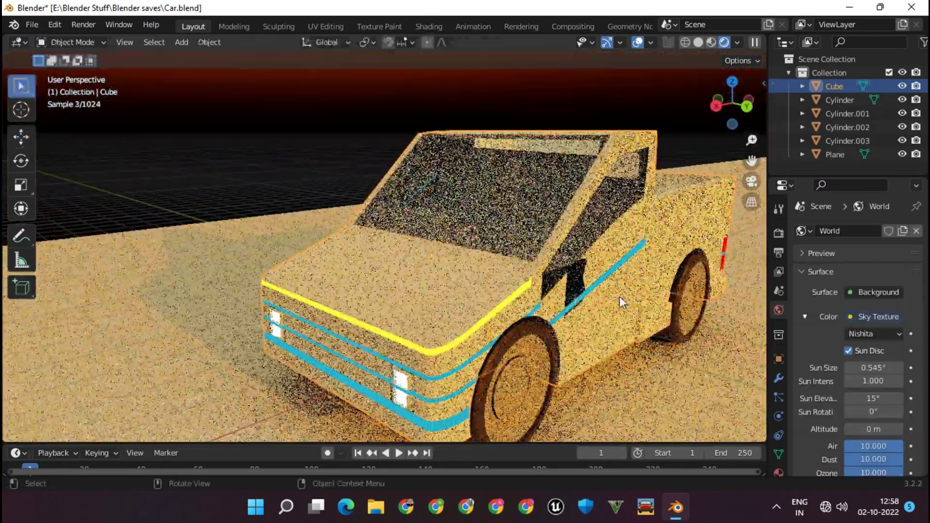
scroll(365, 286, up, 5)
scroll(366, 286, down, 5)
middle_drag(365, 286, 565, 312)
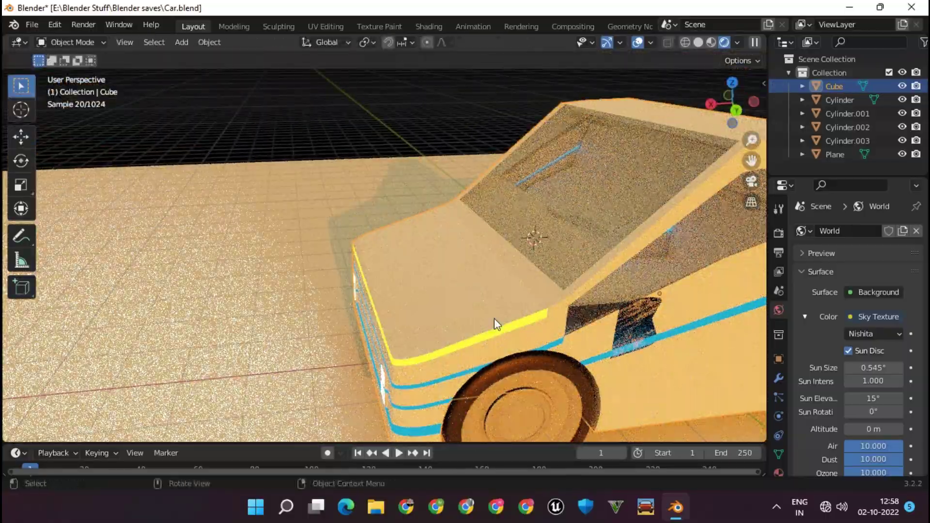
scroll(353, 298, down, 5)
mouse_move(431, 298)
middle_down()
mouse_move(436, 308)
mouse_move(597, 294)
middle_up()
scroll(597, 294, up, 5)
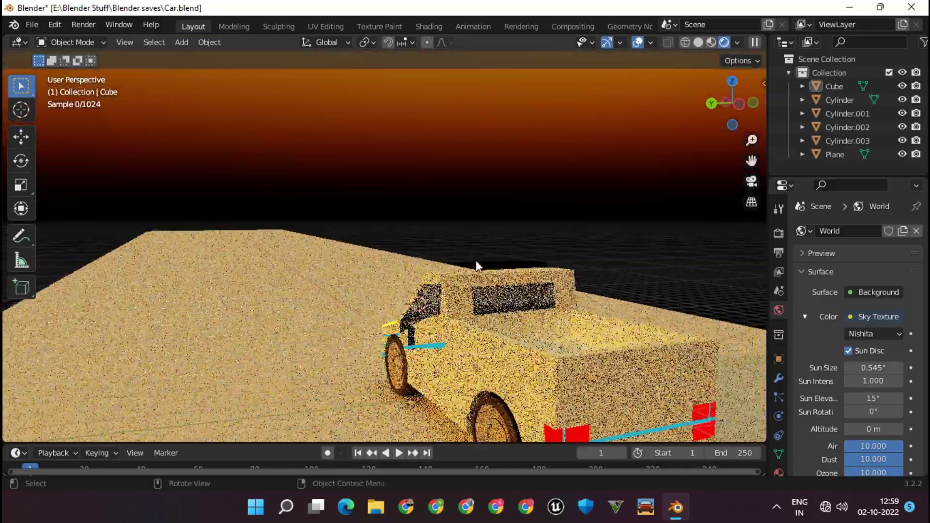
mouse_move(476, 260)
middle_down()
mouse_move(513, 310)
mouse_move(614, 307)
middle_up()
Step: Zoom in close on the car's windshield
scroll(514, 304, up, 3)
scroll(525, 303, up, 2)
scroll(525, 296, up, 2)
scroll(359, 255, down, 4)
scroll(337, 259, up, 2)
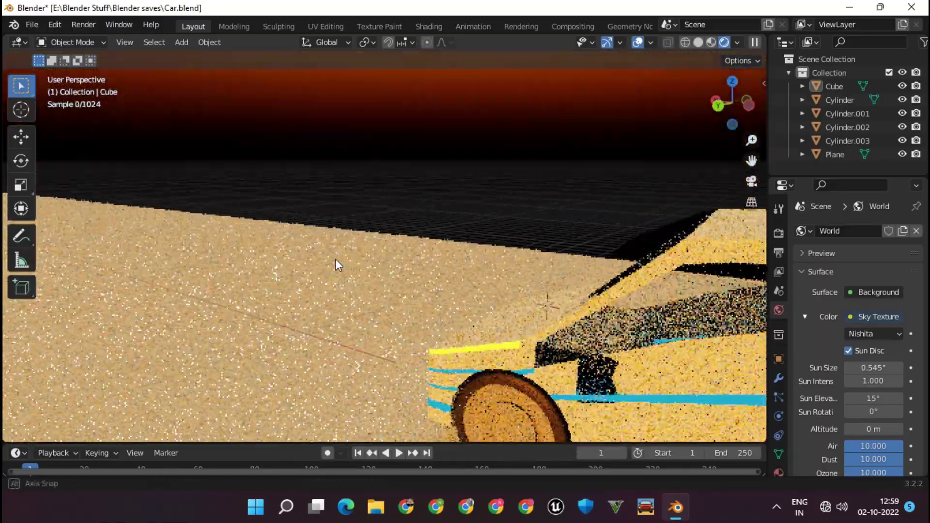
scroll(317, 254, up, 2)
scroll(317, 255, up, 2)
scroll(436, 276, up, 3)
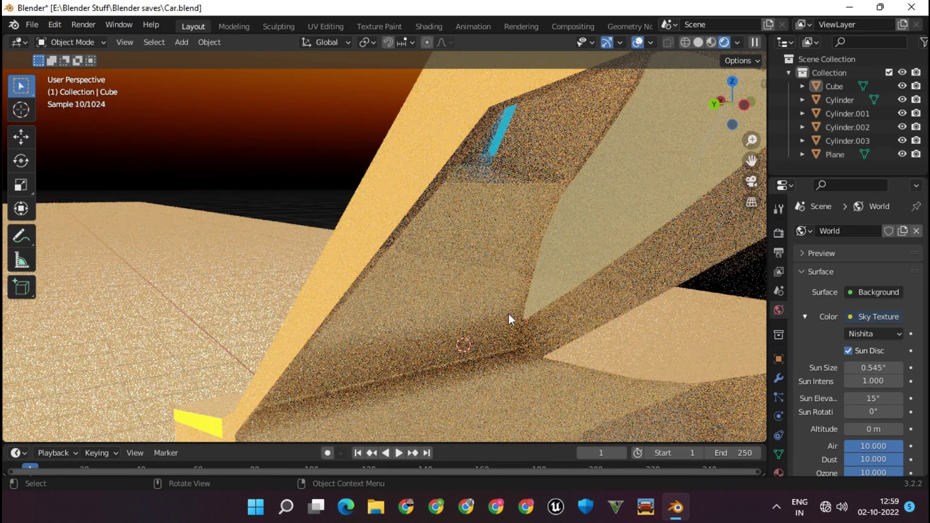
Step: Set the Front glass material's IOR to 0.950
click(779, 472)
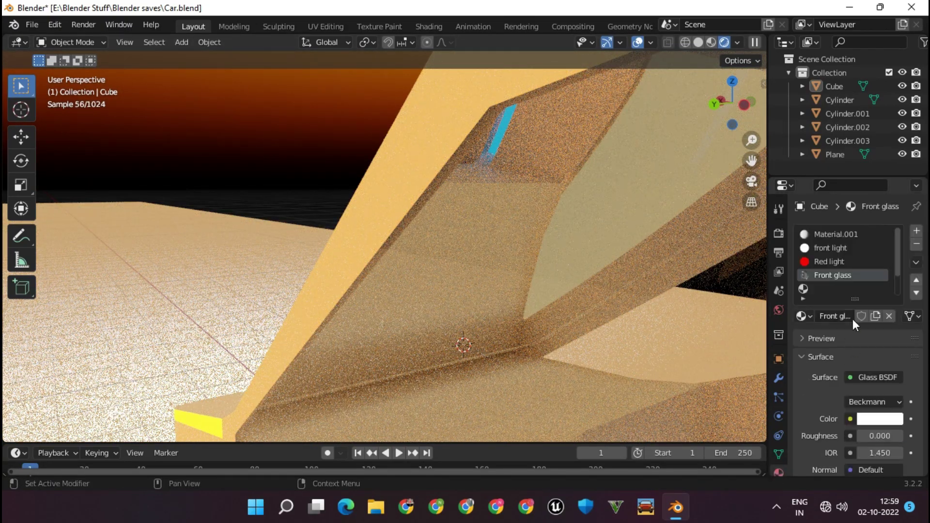
scroll(897, 429, down, 1)
scroll(661, 339, down, 3)
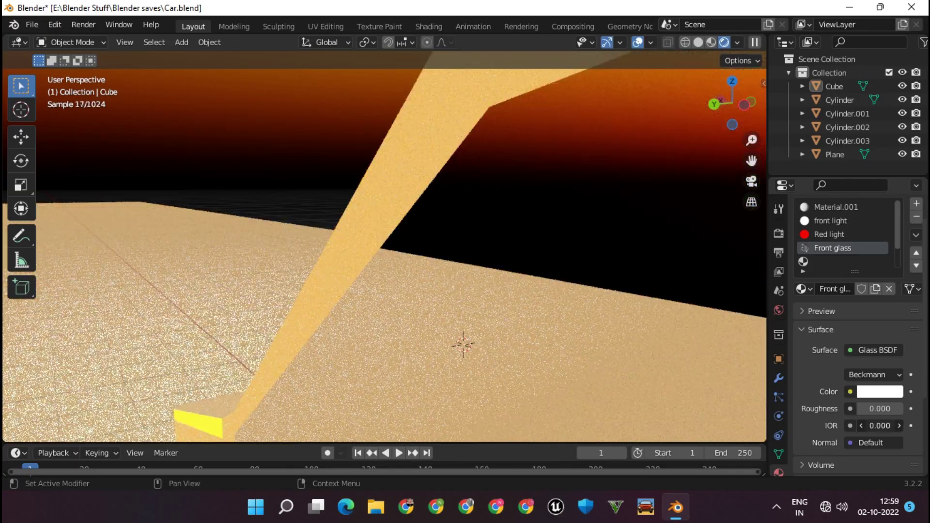
scroll(661, 340, down, 3)
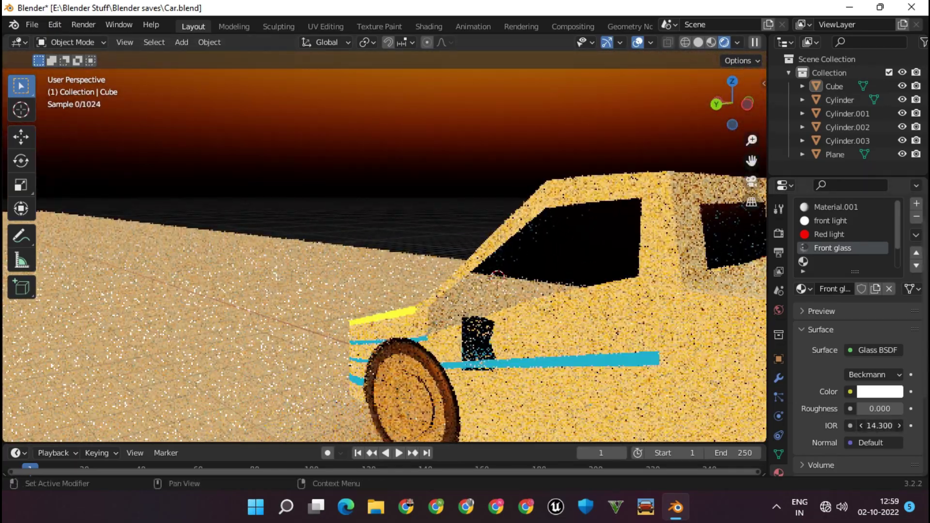
mouse_move(879, 426)
mouse_down()
mouse_move(908, 414)
mouse_move(867, 425)
mouse_move(887, 426)
mouse_up()
mouse_move(713, 303)
middle_down()
mouse_move(607, 298)
mouse_move(652, 335)
middle_up()
drag(880, 425, 887, 425)
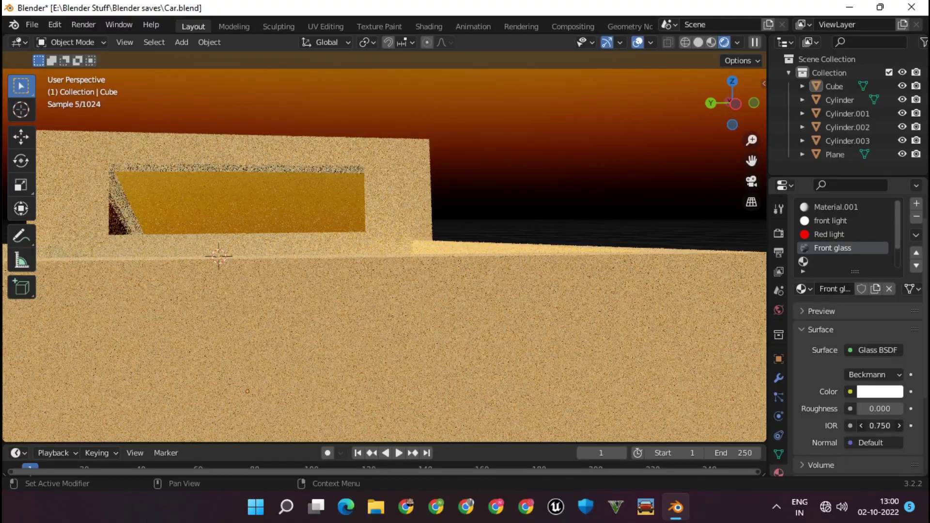
mouse_move(316, 209)
shift+middle_down()
mouse_move(463, 272)
mouse_move(478, 299)
mouse_move(448, 267)
shift+middle_up()
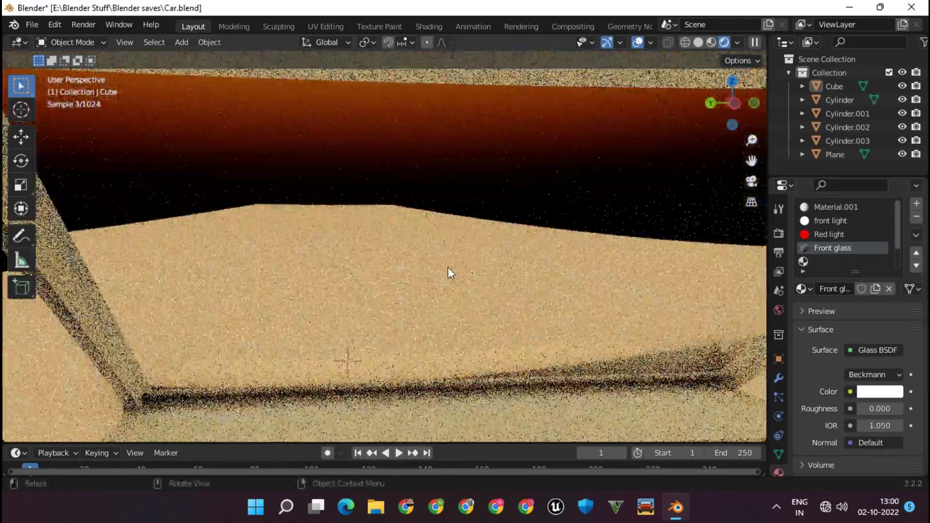
click(862, 427)
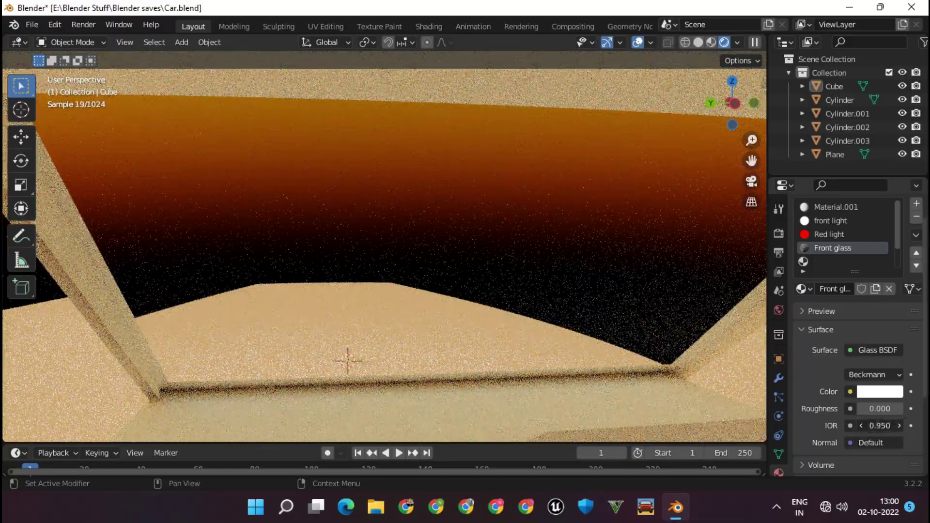
click(862, 427)
click(900, 427)
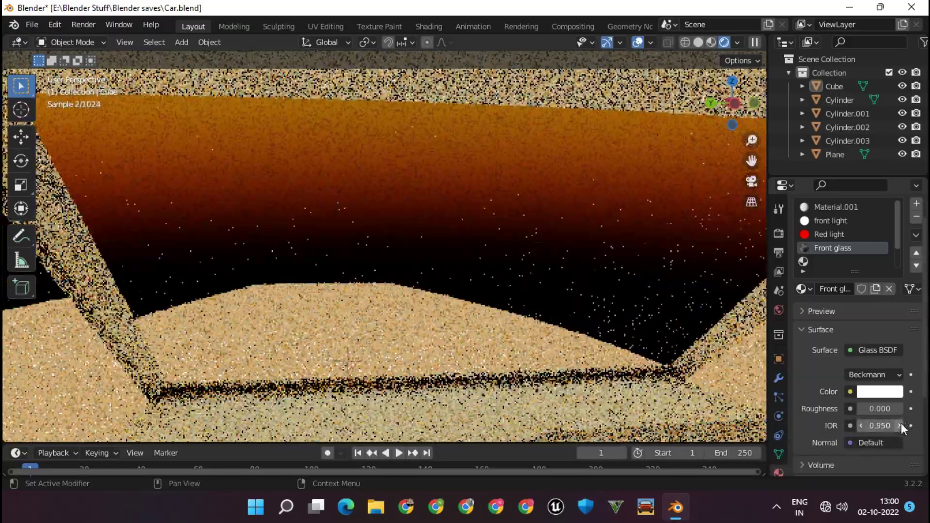
mouse_move(585, 342)
middle_down()
mouse_move(470, 327)
mouse_move(557, 325)
mouse_move(594, 301)
mouse_move(515, 308)
middle_up()
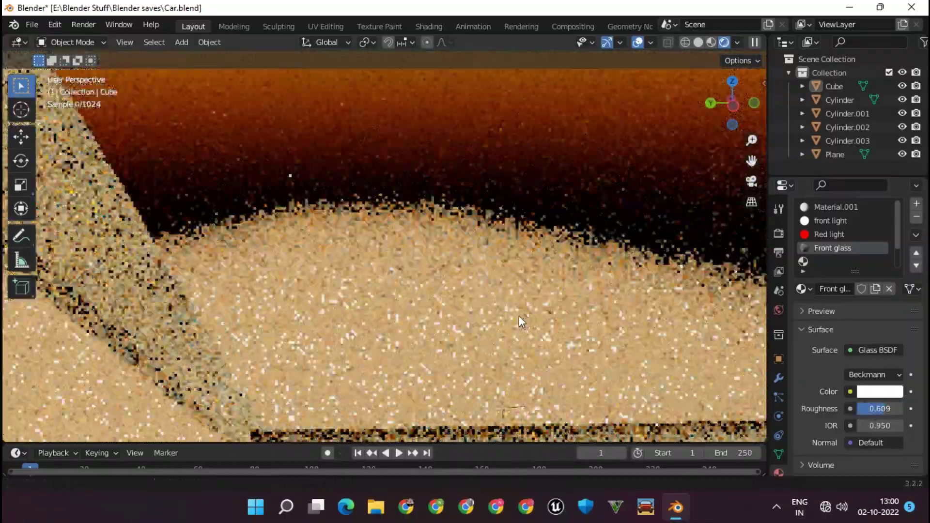
Step: Lower glass roughness to 0.101, darken its colour to grey (V 0.538), and use material preview
drag(880, 408, 863, 409)
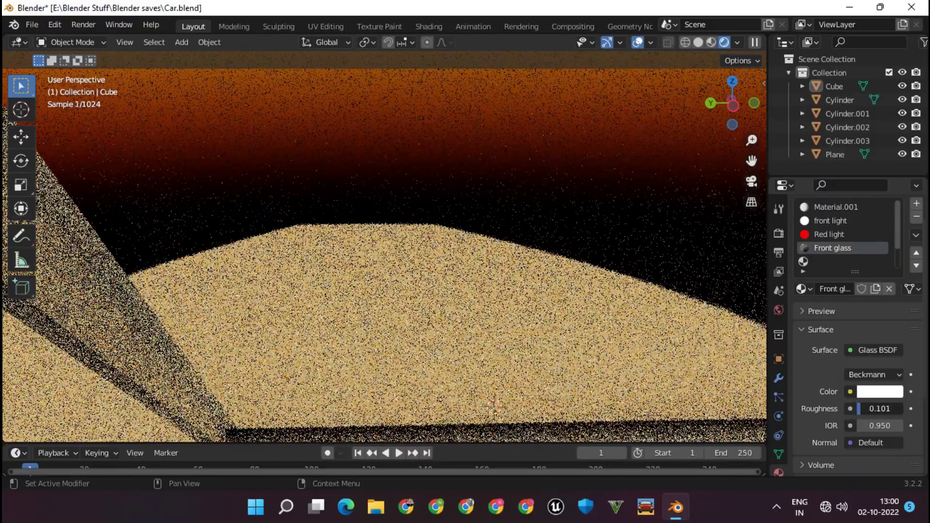
click(880, 392)
drag(892, 196, 892, 219)
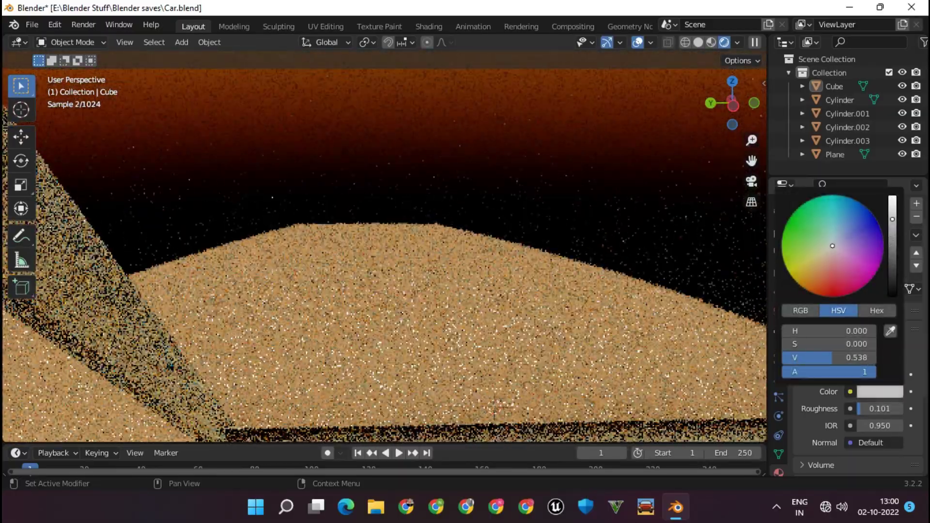
scroll(824, 382, down, 5)
click(802, 359)
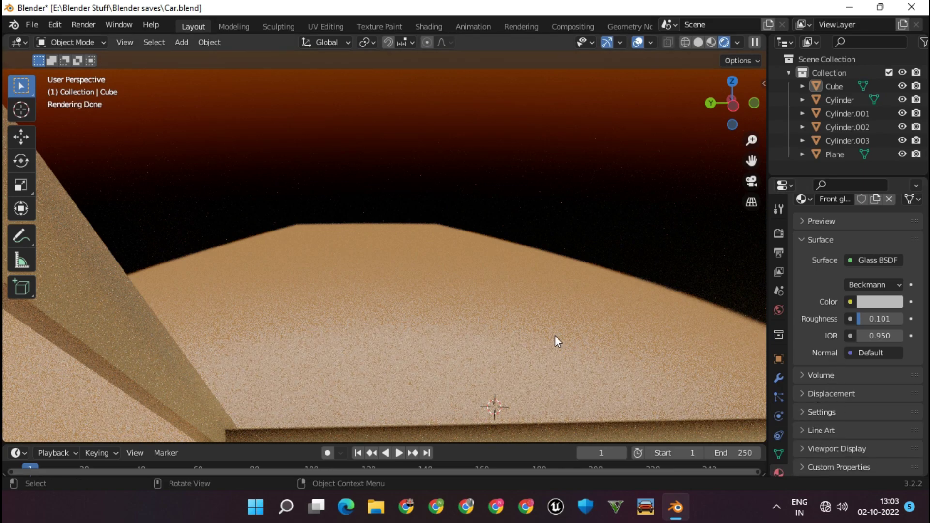
middle_drag(554, 335, 510, 319)
click(711, 42)
Step: Restore the Front glass roughness to 0.101
mouse_move(619, 255)
middle_down()
mouse_move(550, 253)
mouse_move(490, 237)
middle_up()
mouse_move(880, 319)
mouse_down()
mouse_move(855, 319)
mouse_move(905, 319)
mouse_move(867, 318)
mouse_up()
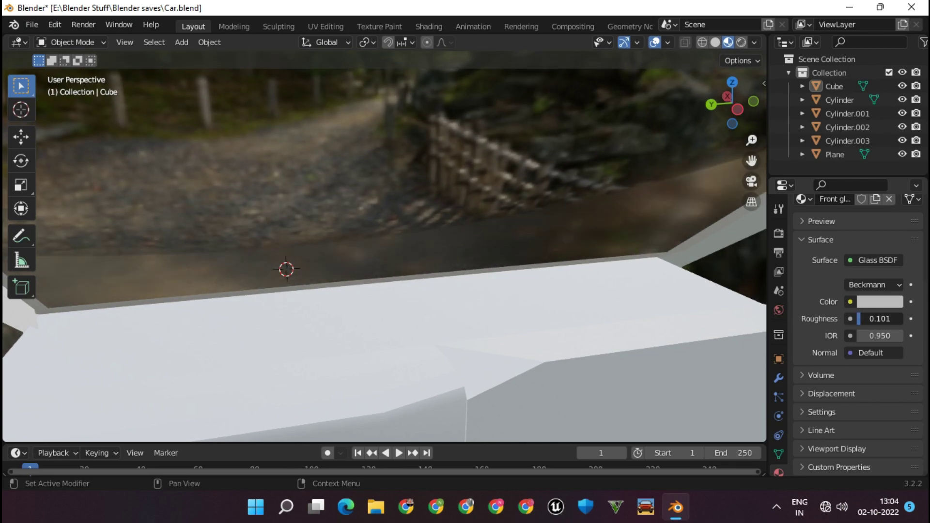
mouse_move(569, 359)
middle_down()
mouse_move(574, 302)
mouse_move(482, 183)
mouse_move(475, 218)
mouse_move(394, 274)
middle_up()
Step: Add a filled circle to the Cube mesh and assign it Material.001
key(Tab)
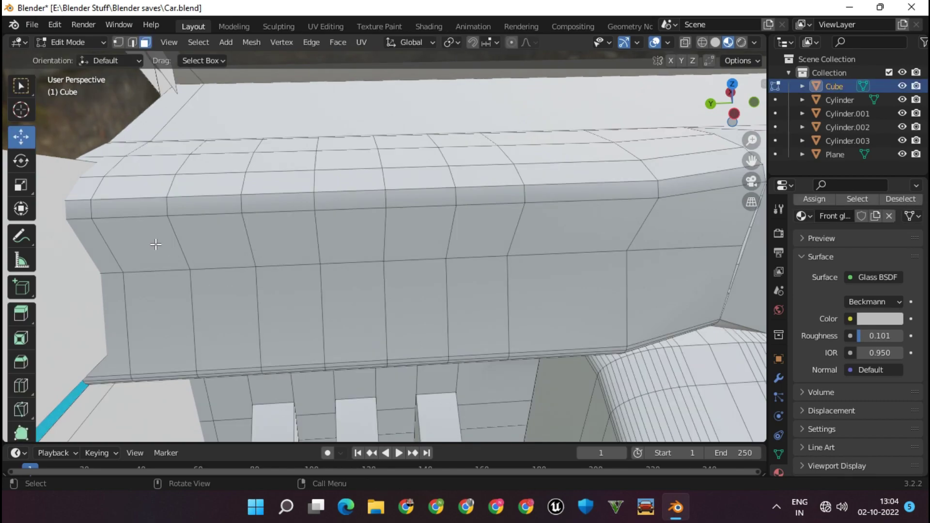
key(shift+a)
click(315, 221)
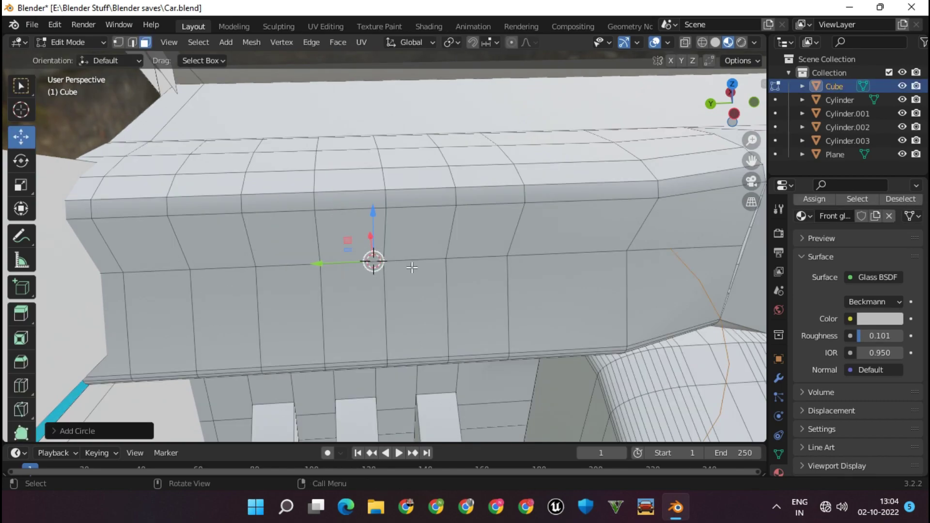
middle_drag(373, 262, 291, 236)
key(h)
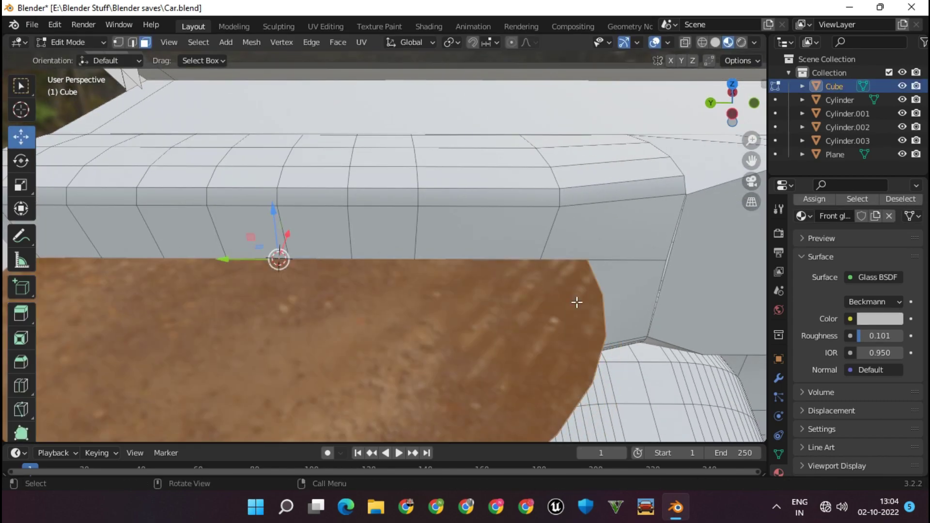
scroll(867, 326, up, 5)
click(848, 234)
click(816, 318)
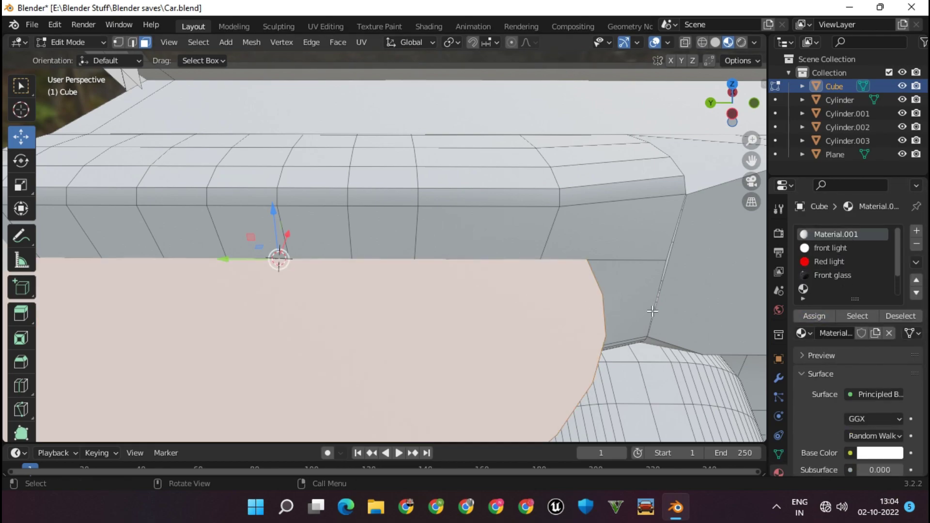
Step: Scale and rotate the disc upright and move it against the dashboard
key(s)
click(493, 286)
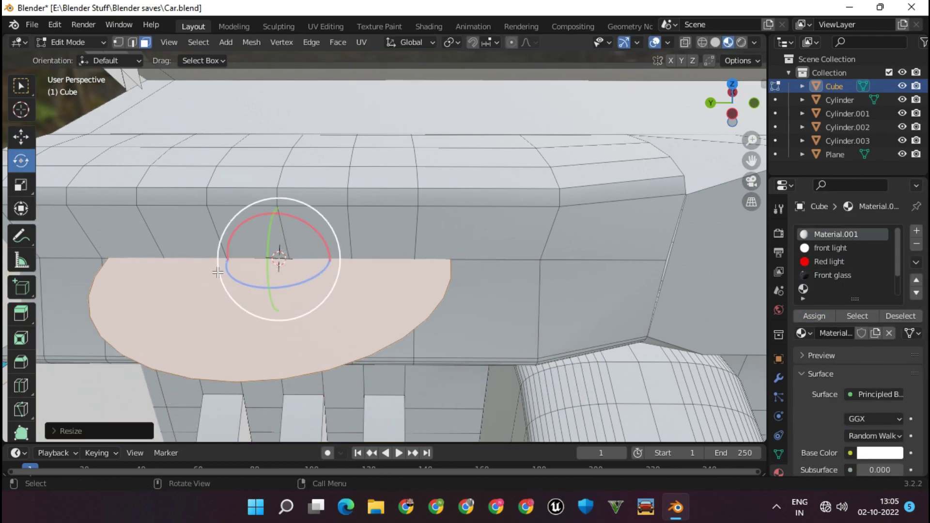
drag(271, 242, 272, 239)
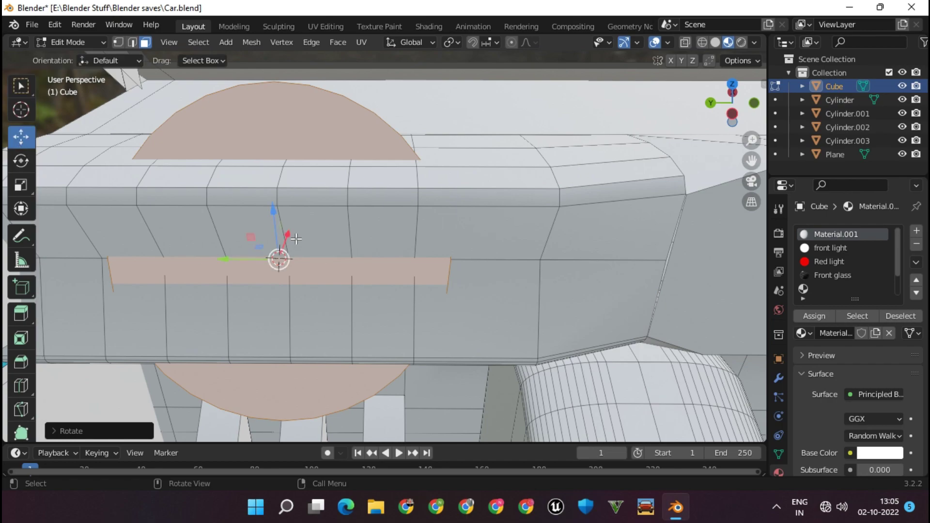
key(s)
click(197, 245)
middle_drag(197, 245, 467, 278)
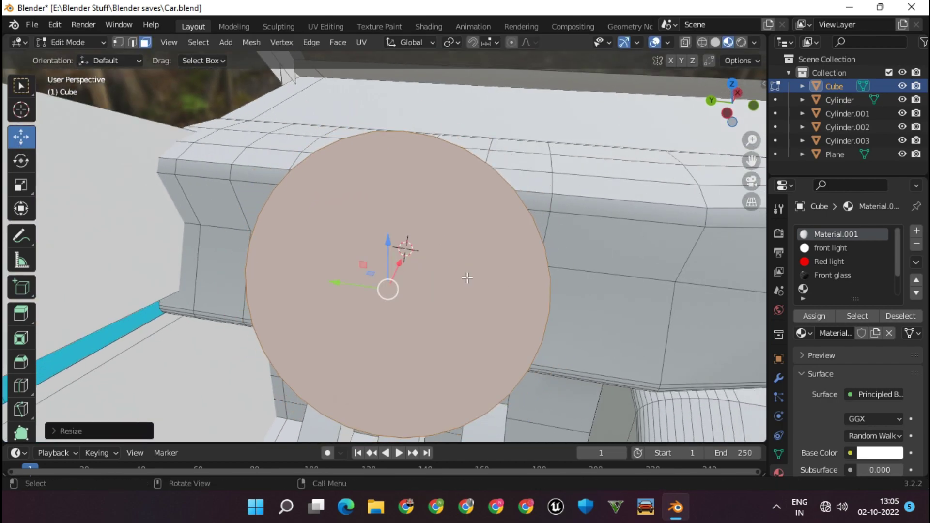
right_click(417, 221)
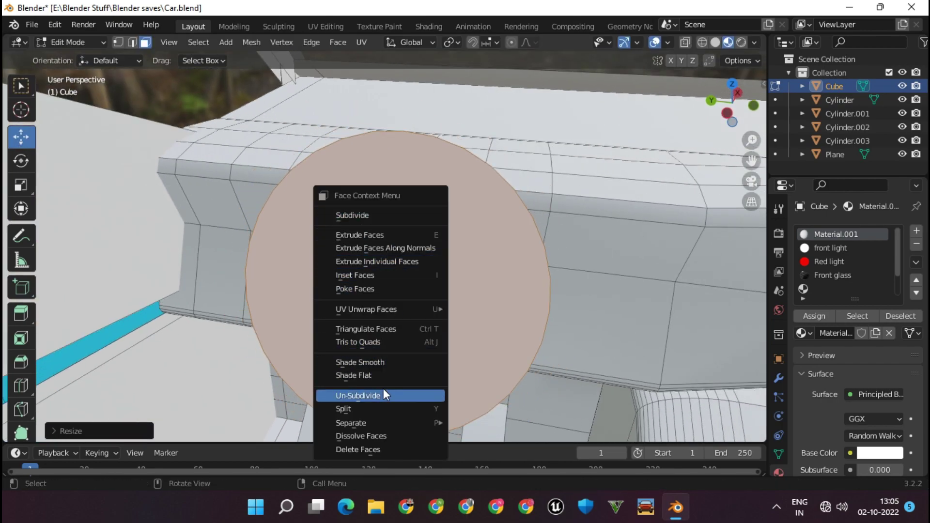
click(377, 408)
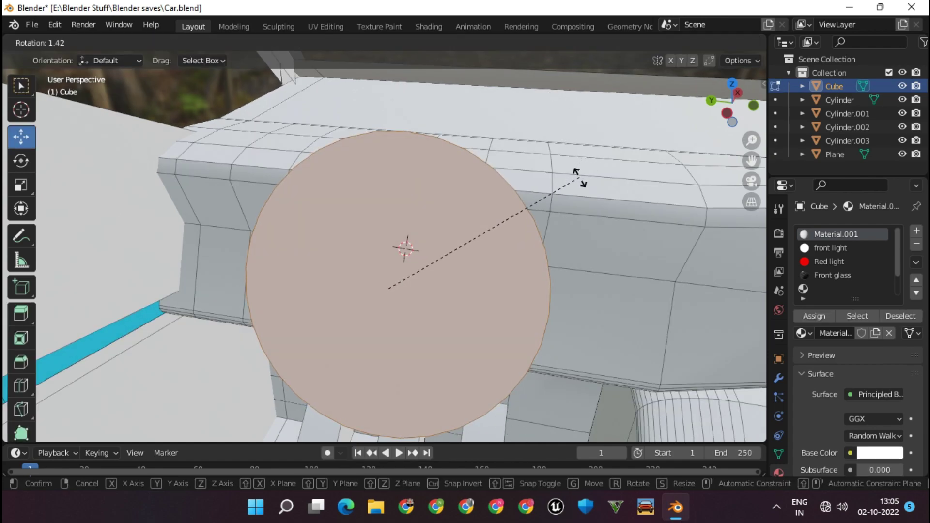
click(586, 333)
middle_drag(586, 332, 67, 190)
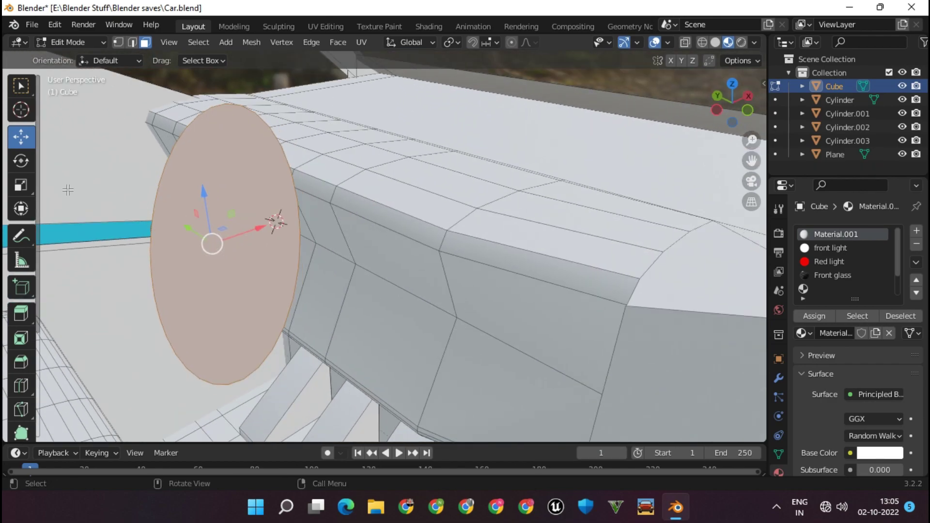
drag(179, 248, 177, 214)
click(20, 137)
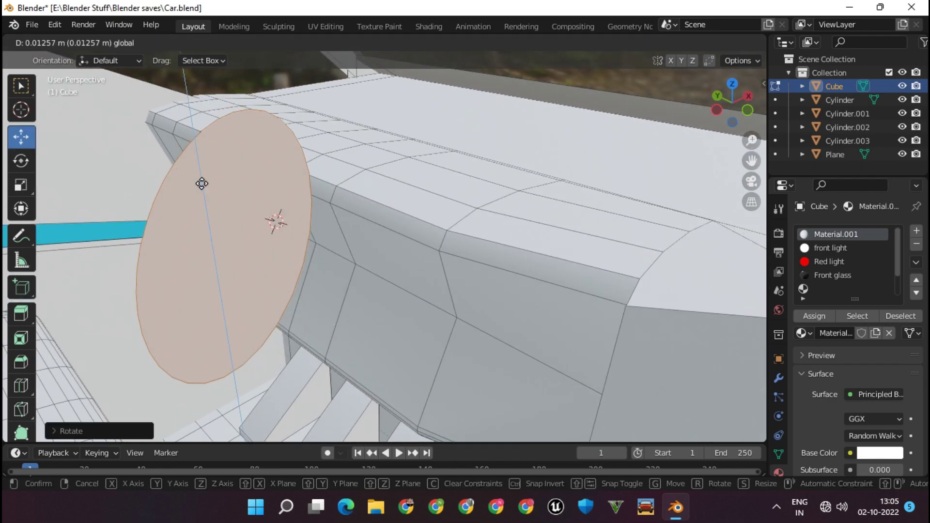
drag(202, 183, 277, 186)
Step: Extrude the disc outward and bevel its rim edges
key(e)
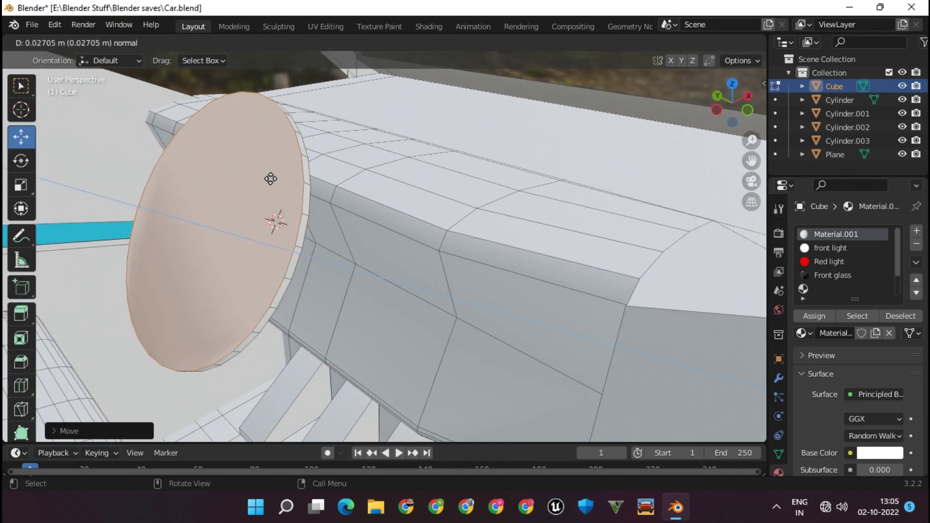
click(274, 180)
key(e)
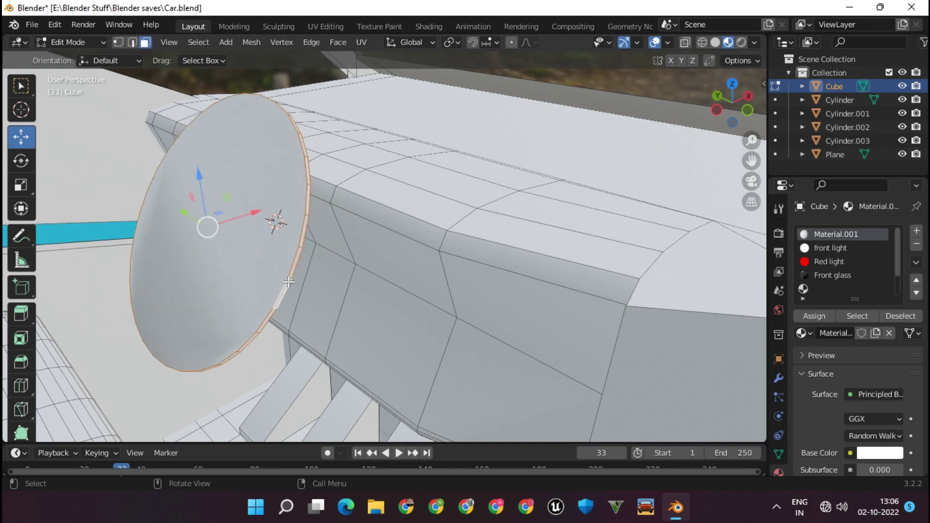
key(ctrl+b)
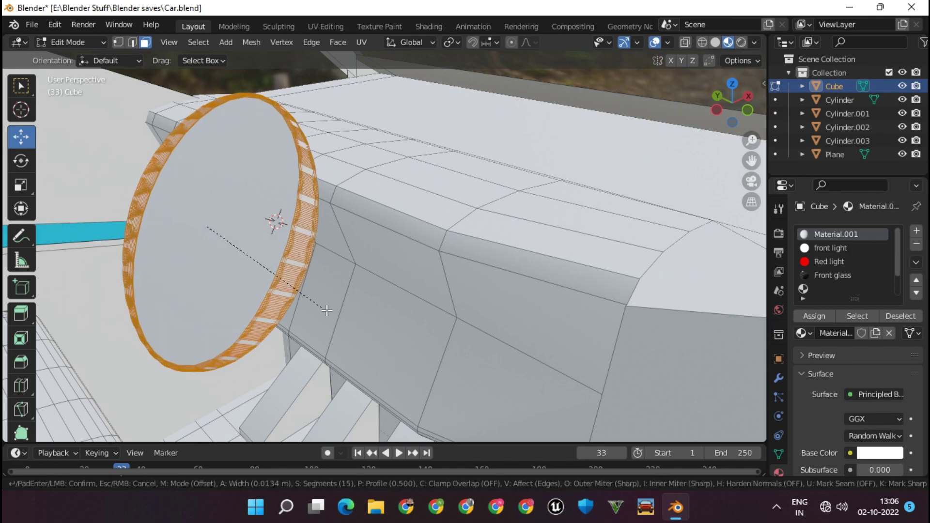
click(324, 280)
click(286, 191)
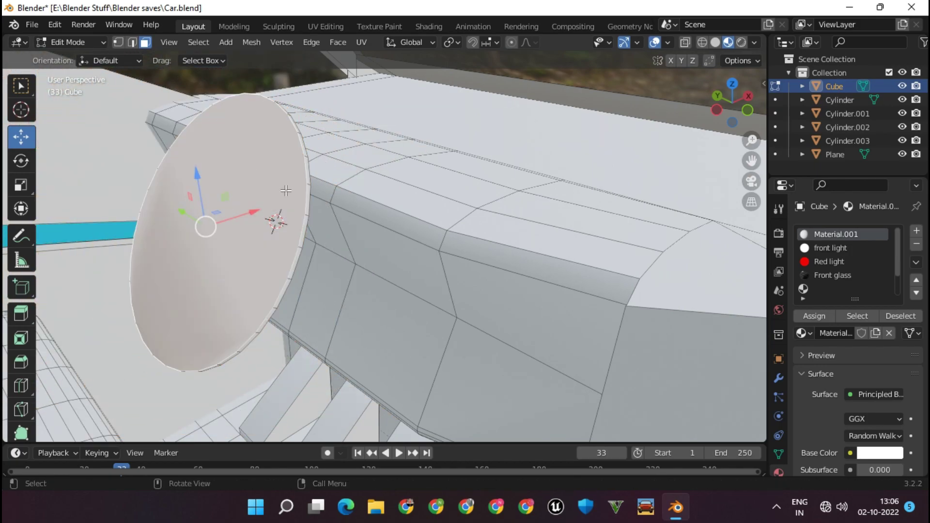
click(297, 251)
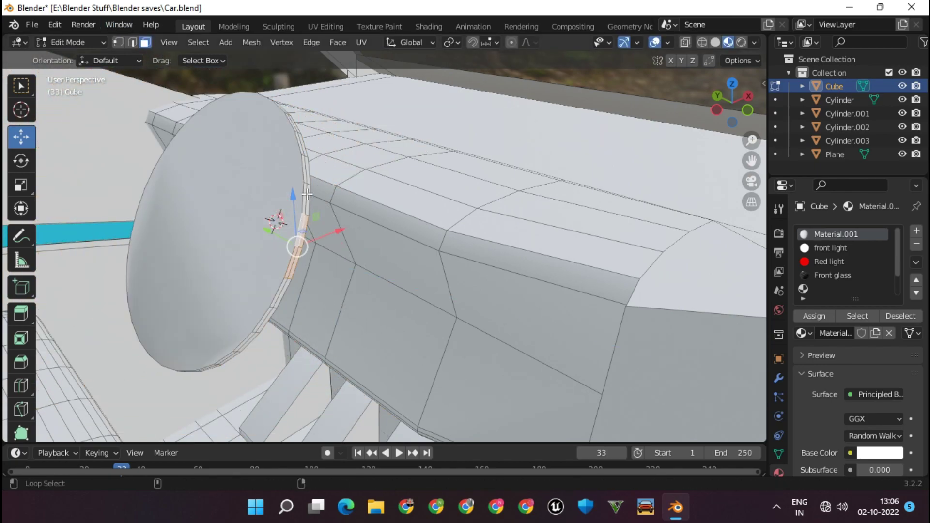
key(ctrl+v)
key(ctrl+b)
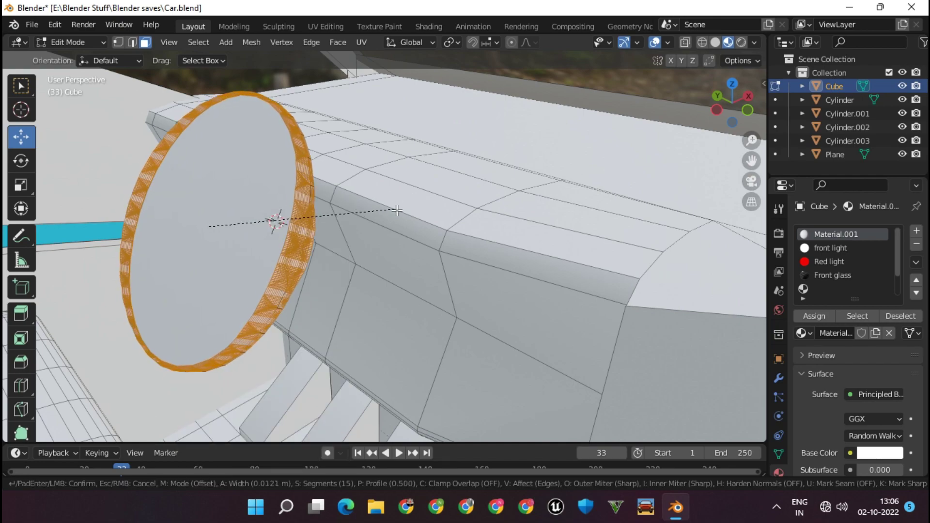
key(Escape)
click(275, 216)
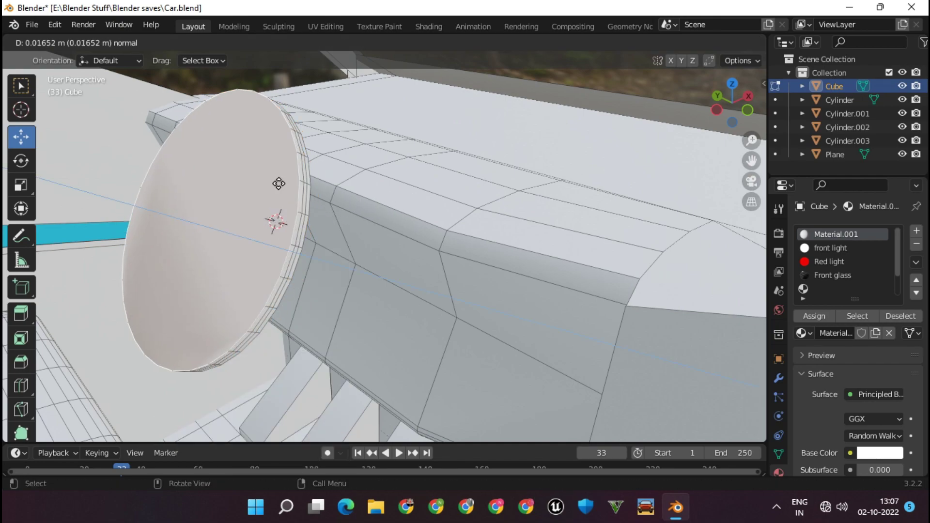
Step: Extrude and scale the front face inward, then delete the centre face to leave a ring
click(280, 183)
key(s)
click(370, 208)
middle_drag(369, 207, 426, 223)
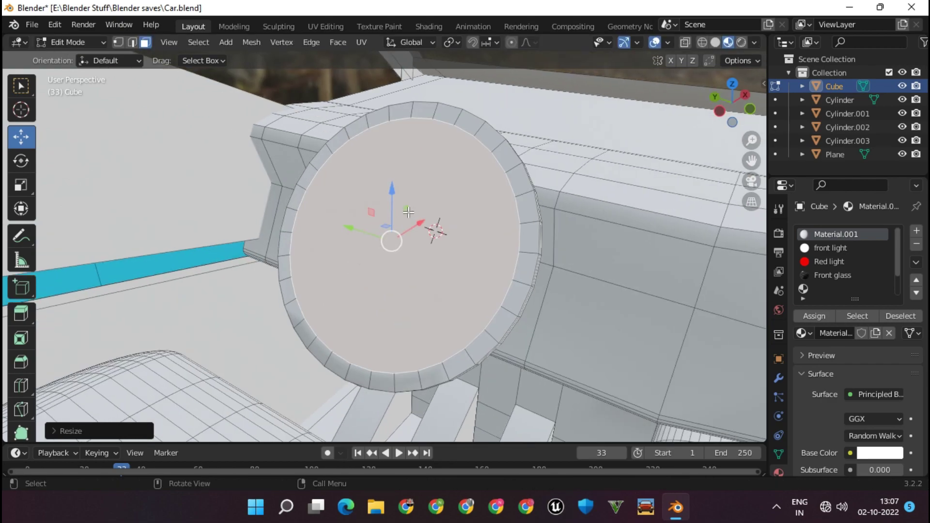
key(e)
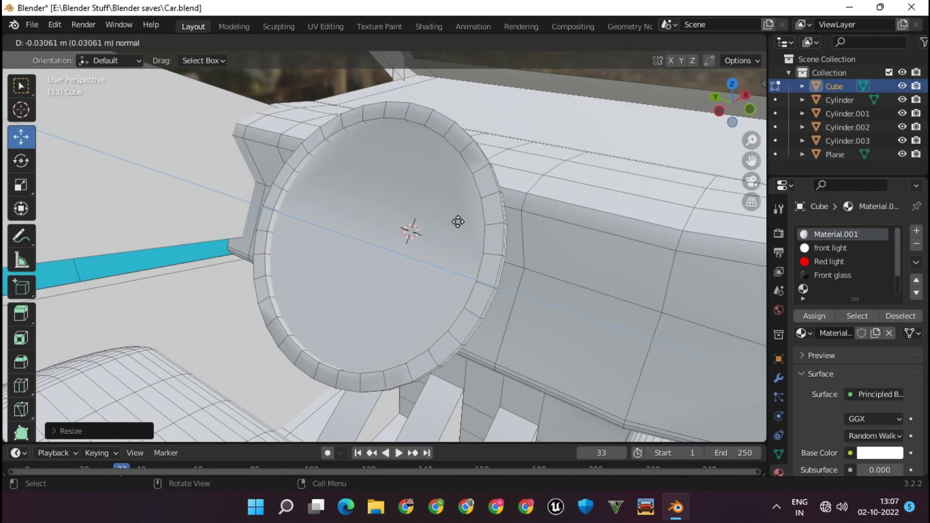
key(x)
click(436, 247)
middle_drag(433, 247, 460, 227)
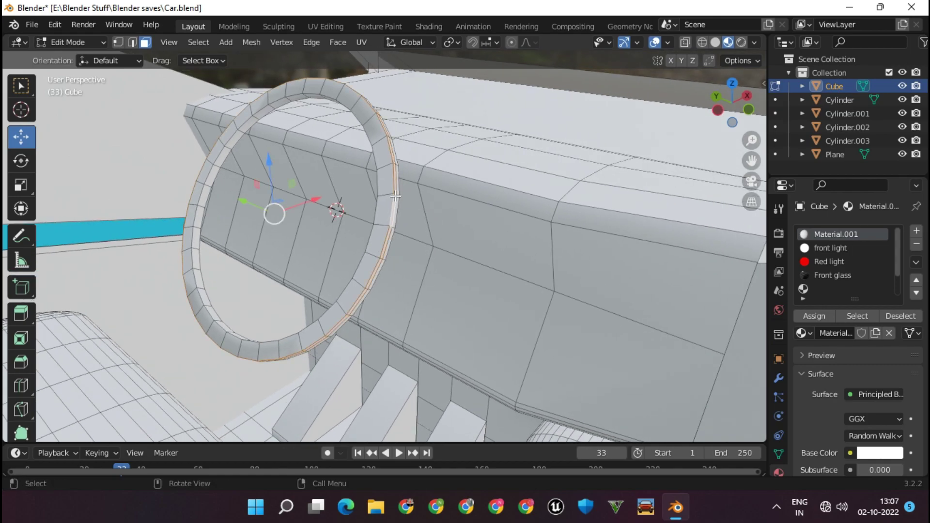
key(Escape)
middle_drag(396, 216, 381, 212)
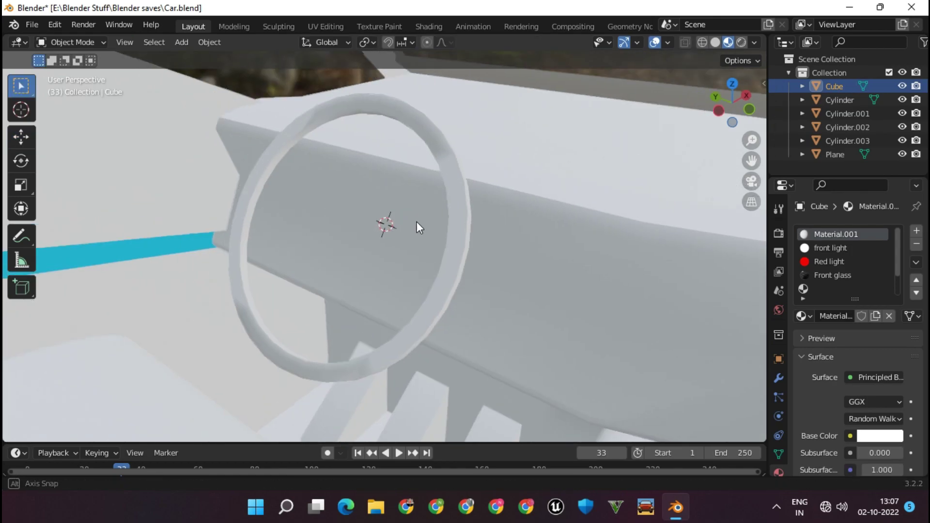
scroll(222, 218, up, 3)
Step: Delete the bottom face strip inside the ring and inspect the vent area
scroll(214, 145, up, 2)
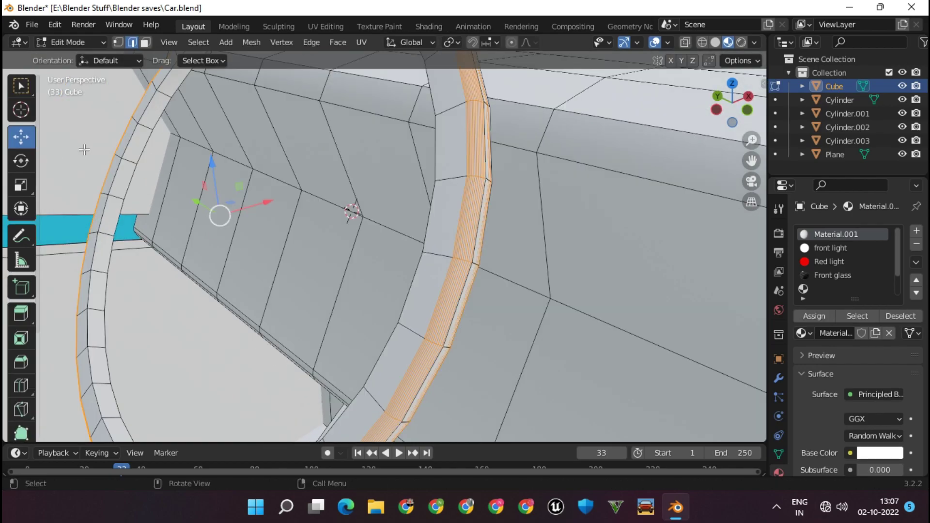
middle_drag(107, 233, 221, 227)
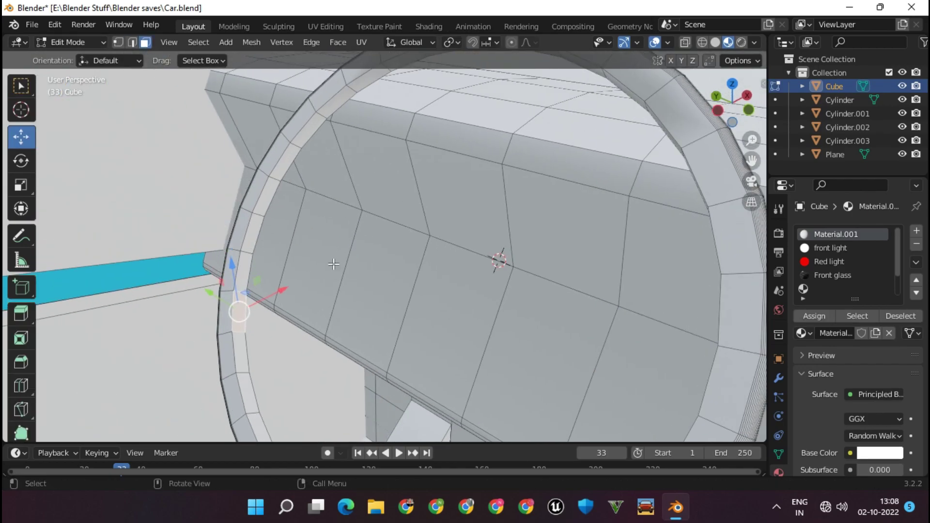
mouse_move(334, 264)
middle_down()
mouse_move(398, 253)
mouse_move(446, 266)
mouse_move(398, 271)
mouse_move(381, 384)
middle_up()
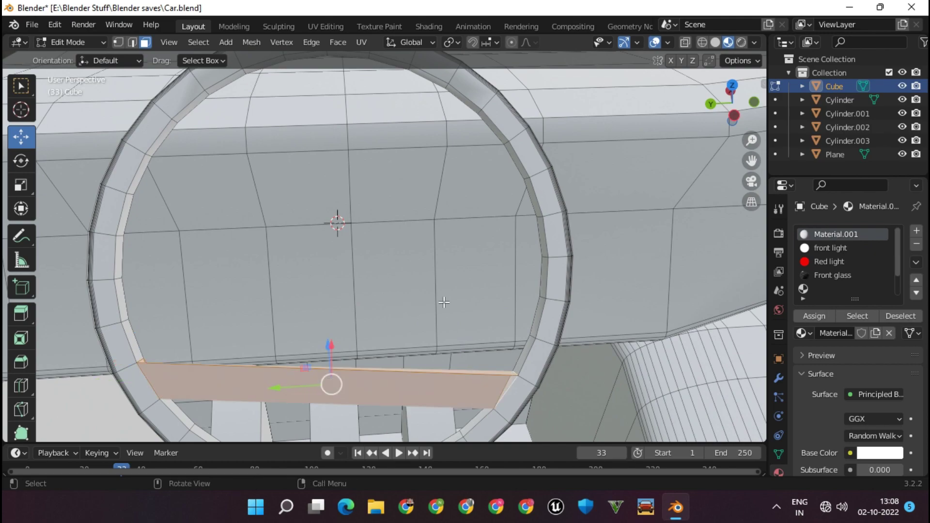
key(ctrl+z)
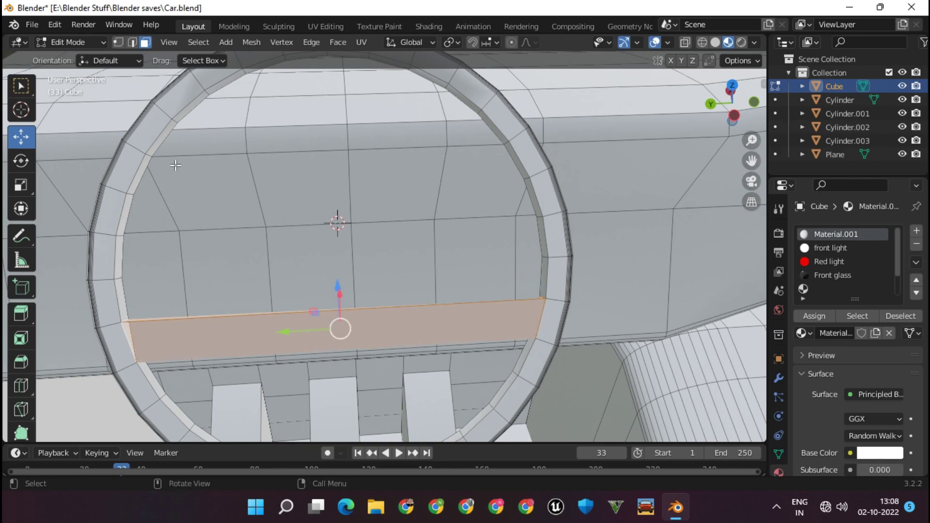
middle_drag(175, 165, 115, 134)
click(444, 122)
middle_drag(443, 122, 340, 149)
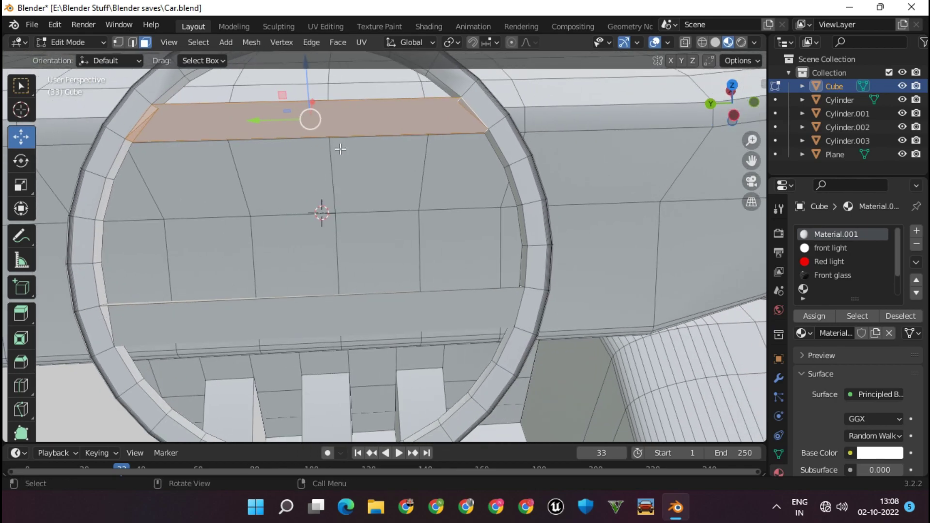
mouse_move(153, 143)
middle_down()
mouse_move(266, 150)
mouse_move(211, 140)
middle_up()
click(296, 162)
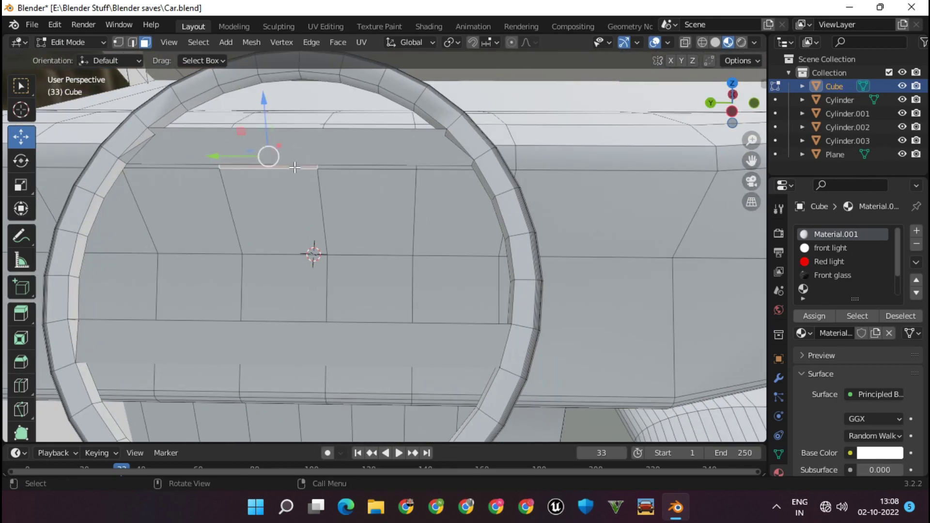
mouse_move(297, 162)
middle_down()
mouse_move(291, 156)
mouse_move(229, 183)
mouse_move(258, 197)
mouse_move(284, 166)
mouse_move(307, 194)
mouse_move(345, 185)
mouse_move(281, 162)
mouse_move(519, 204)
mouse_move(105, 221)
mouse_move(145, 194)
middle_up()
scroll(291, 156, down, 5)
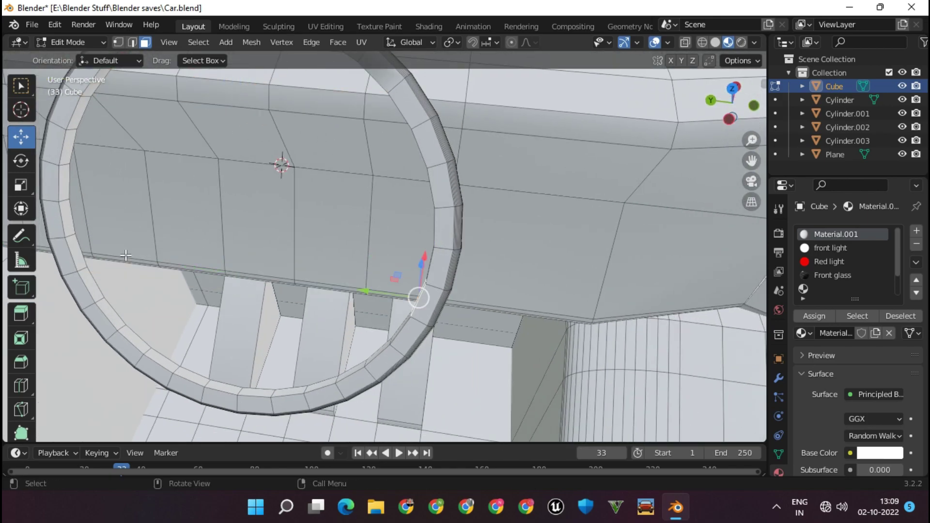
scroll(210, 264, up, 2)
Step: In edge select mode, select the horizontal bands across the ring
click(132, 44)
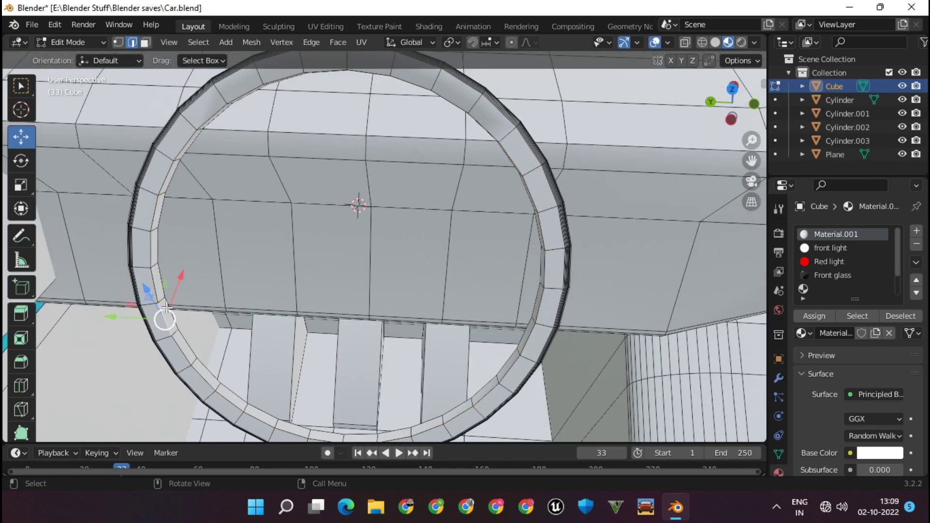
mouse_move(166, 308)
middle_down()
mouse_move(412, 242)
mouse_move(695, 202)
middle_up()
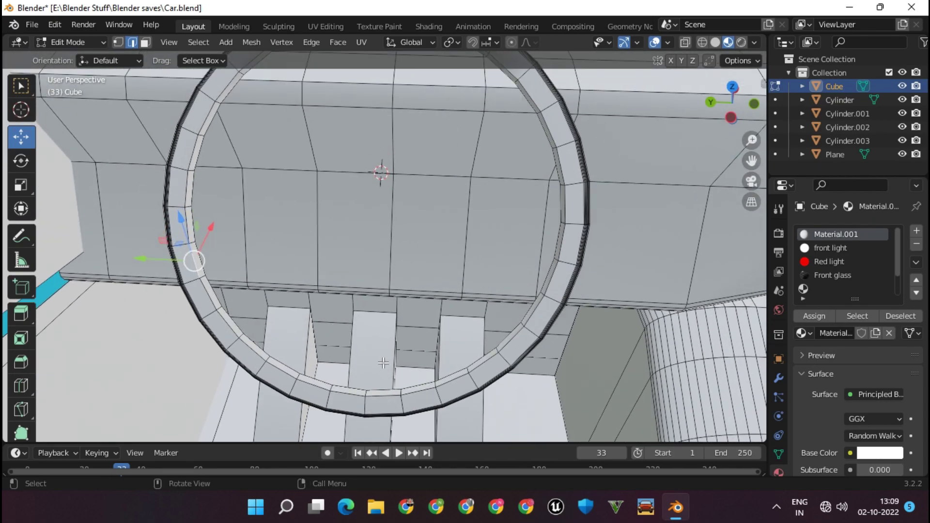
shift+middle_drag(247, 339, 289, 273)
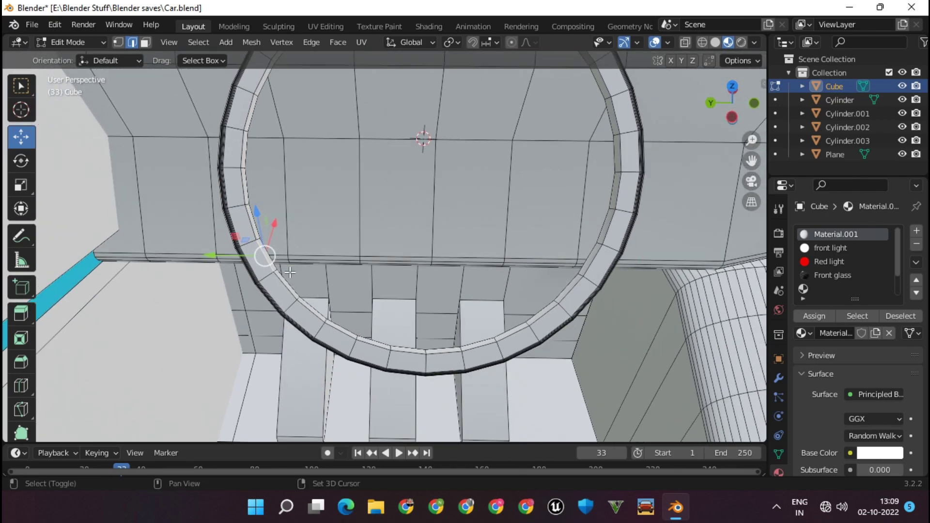
ctrl+alt+click(603, 233)
ctrl+alt+click(275, 200)
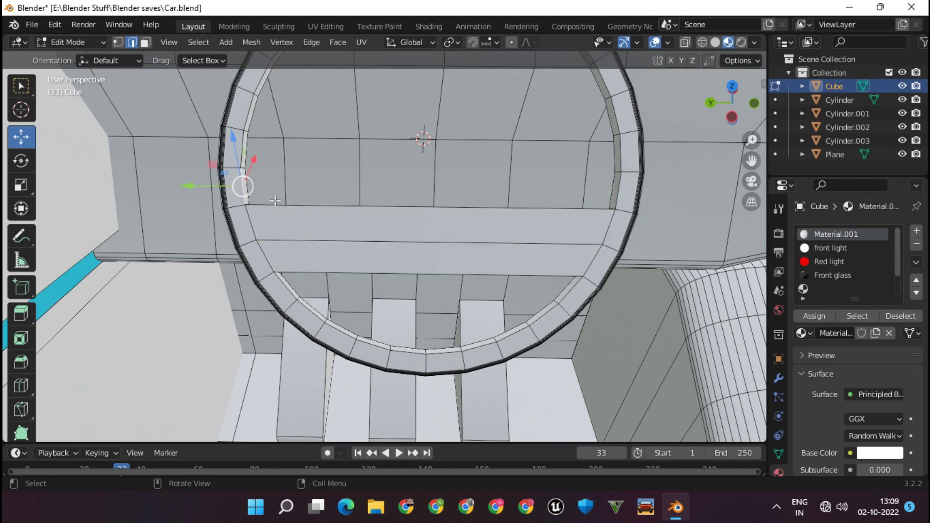
ctrl+alt+click(620, 192)
alt+click(241, 150)
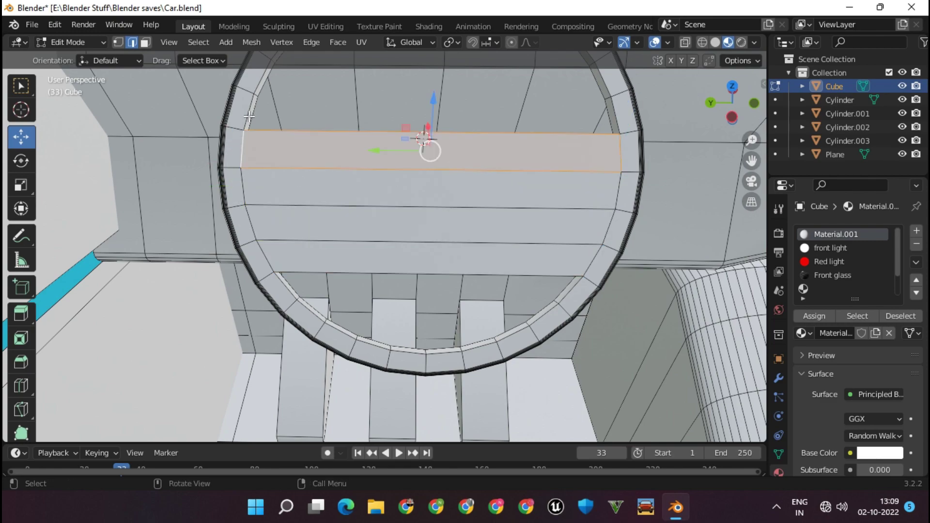
alt+click(623, 116)
shift+middle_drag(624, 117, 595, 186)
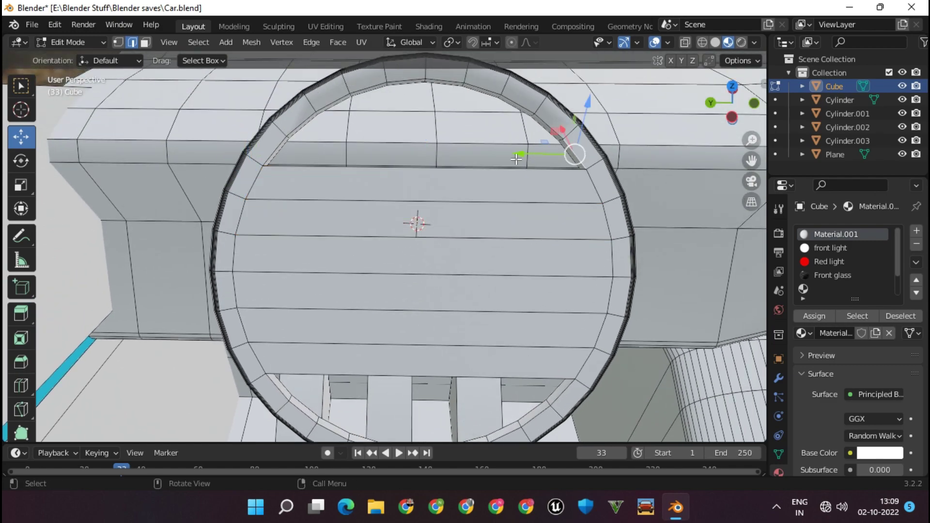
alt+click(411, 172)
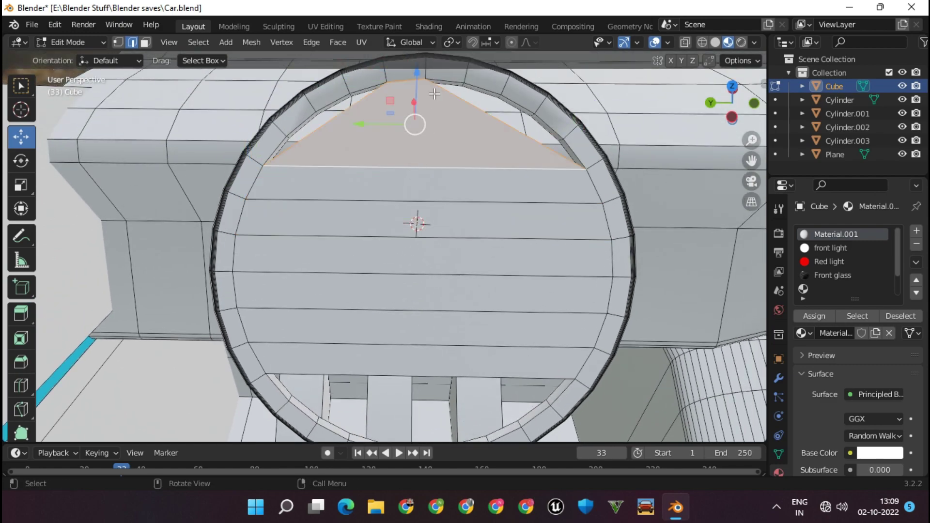
Step: Switch to face select mode and select the slat faces inside the ring
key(Tab)
middle_drag(503, 182, 340, 218)
key(Tab)
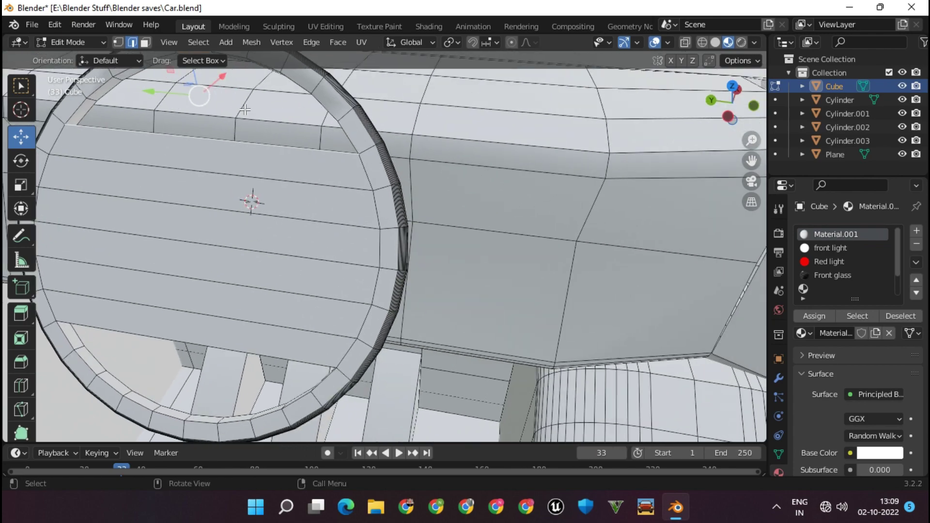
key(3)
alt+click(209, 189)
shift+click(210, 299)
Step: Extrude the selected slat faces outward and give them a thin bevel
key(e)
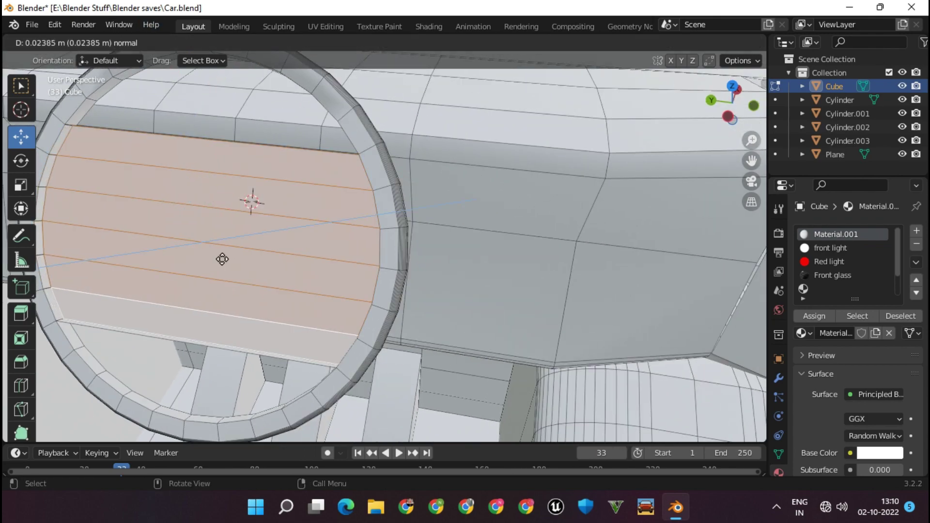
click(221, 262)
key(ctrl+b)
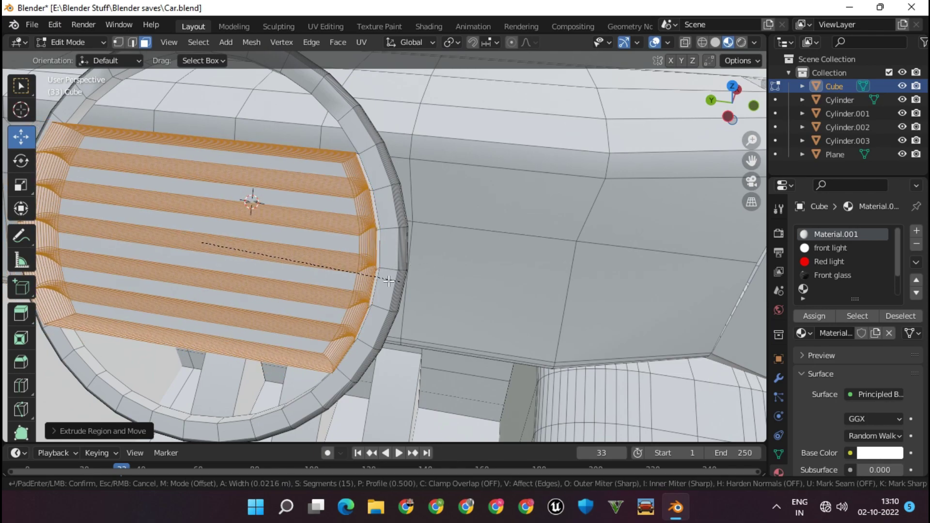
click(270, 207)
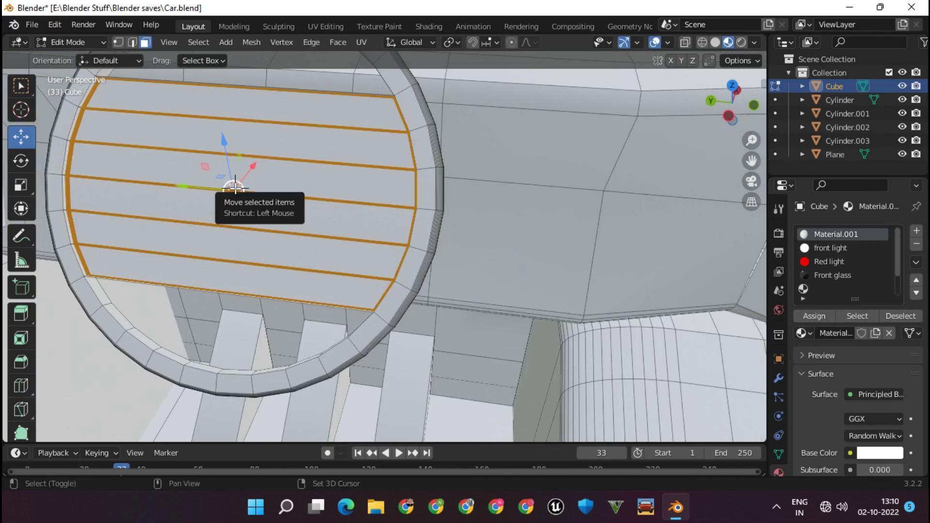
Step: Add a small cylinder inside the vent, scale it down, rotate it and slide it along X
key(shift+a)
click(219, 233)
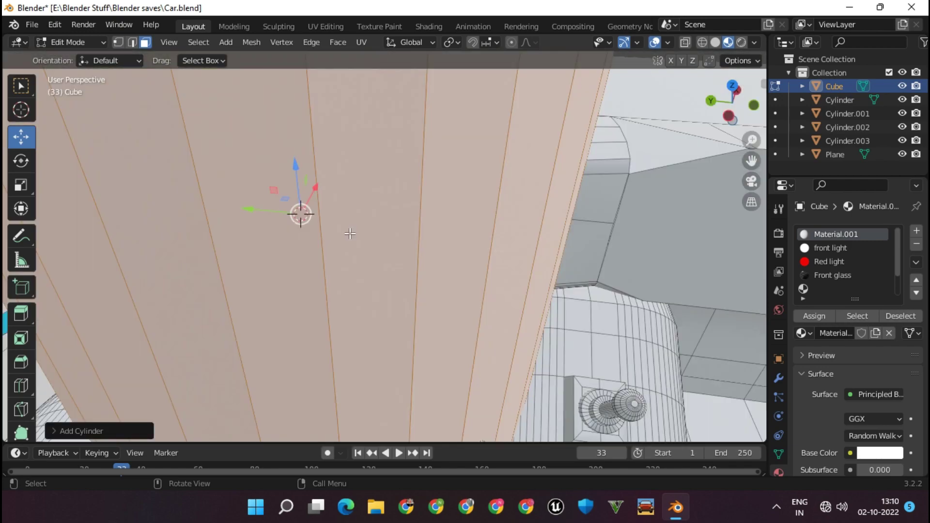
key(s)
click(328, 210)
click(20, 161)
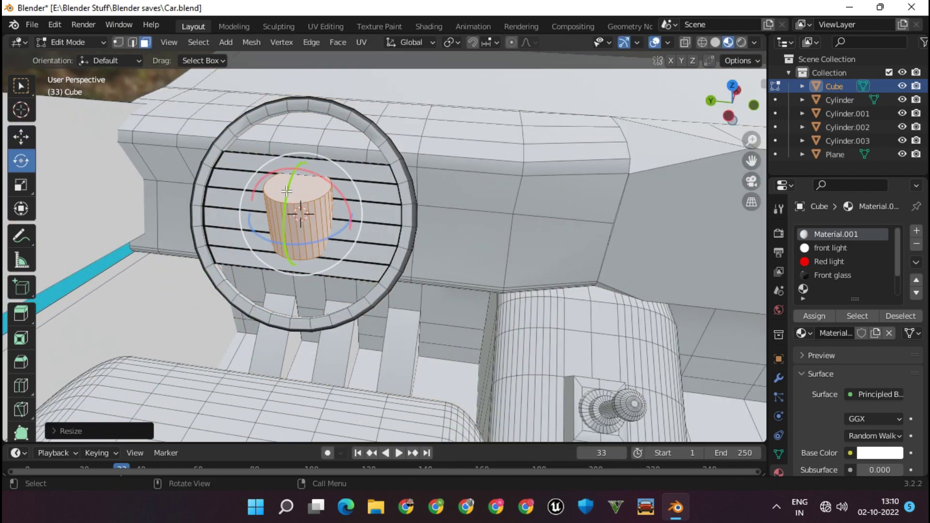
drag(272, 177, 312, 208)
click(21, 139)
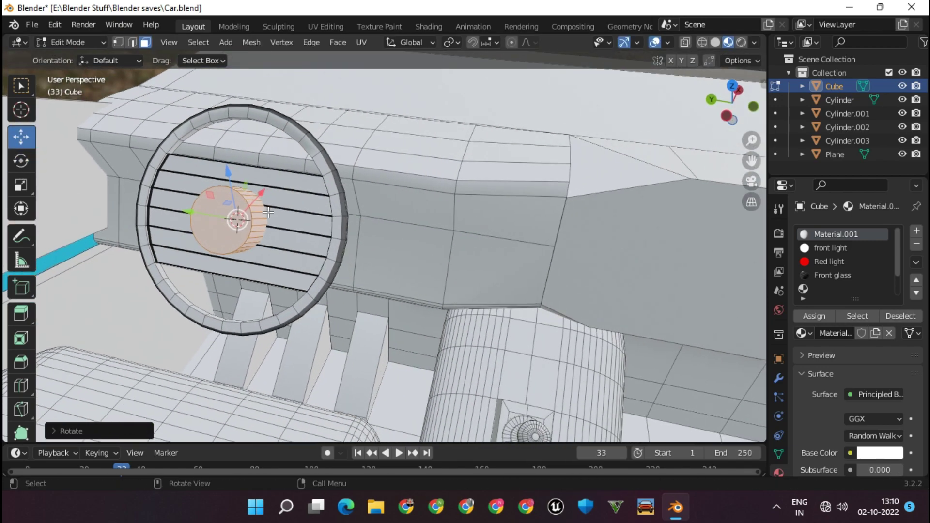
scroll(385, 247, up, 5)
mouse_move(383, 204)
mouse_down()
mouse_move(404, 187)
mouse_move(384, 221)
mouse_move(394, 219)
mouse_up()
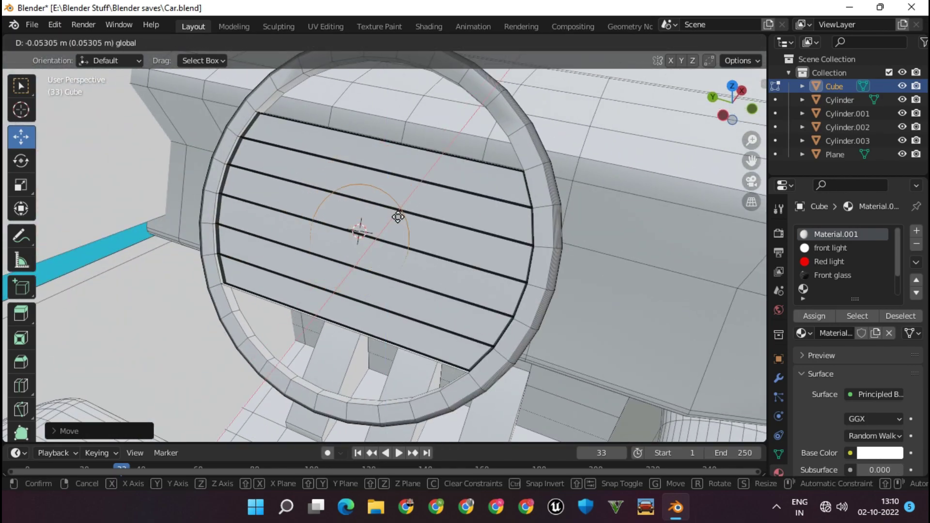
click(398, 216)
Step: Leave Edit Mode and orbit to face the dashboard vent
scroll(379, 205, up, 3)
key(Tab)
scroll(359, 201, down, 3)
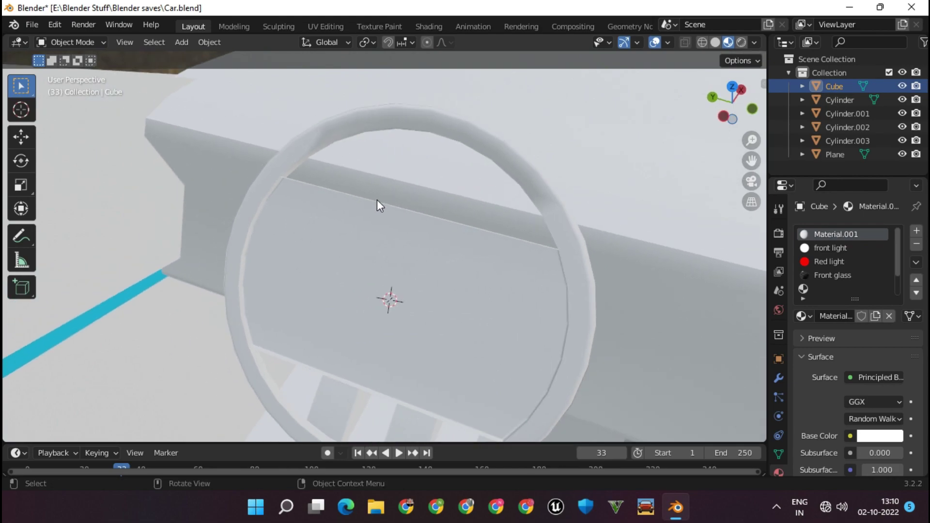
scroll(376, 199, down, 3)
mouse_move(411, 209)
middle_down()
mouse_move(498, 193)
mouse_move(390, 266)
middle_up()
Step: Loop-select the thin face strip along the dashboard top, above the round vent
key(Tab)
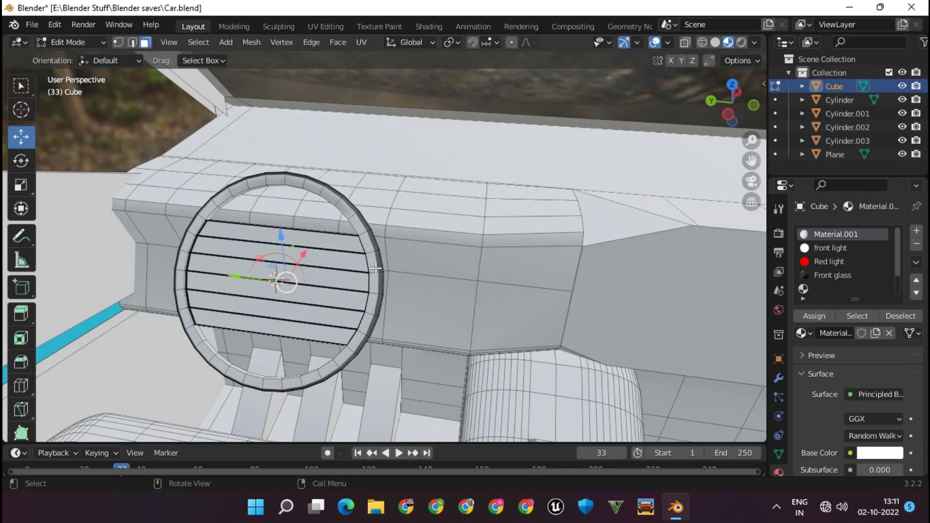
middle_drag(450, 318, 419, 208)
alt+shift+click(419, 206)
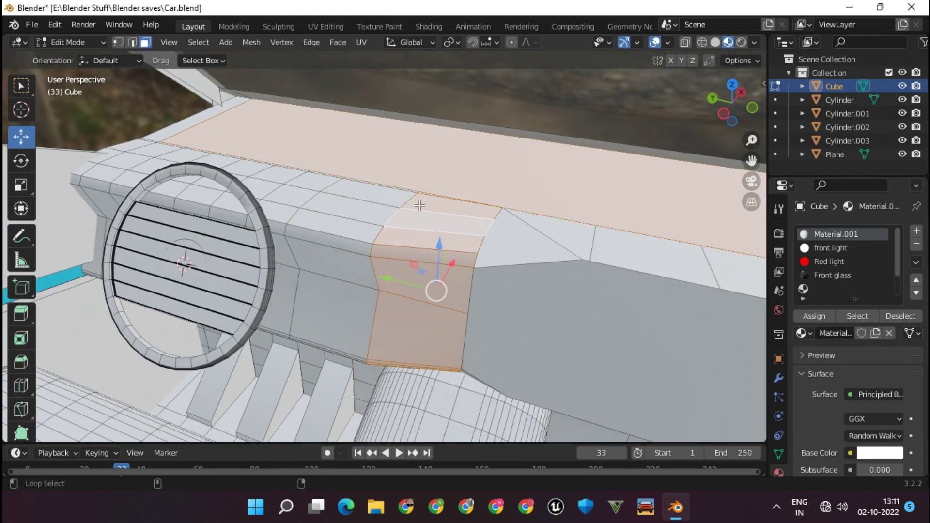
middle_drag(342, 211, 419, 202)
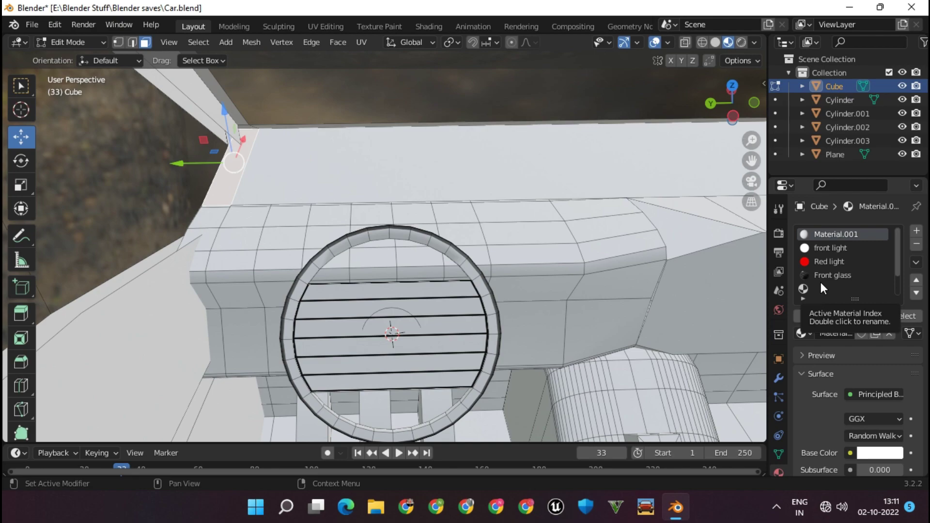
middle_drag(606, 107, 645, 84)
middle_drag(577, 282, 385, 251)
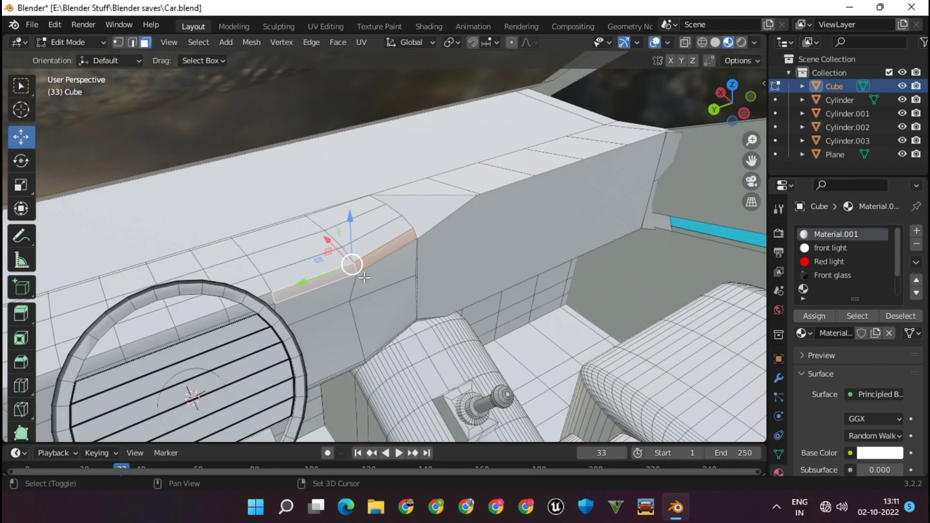
middle_drag(160, 337, 253, 289)
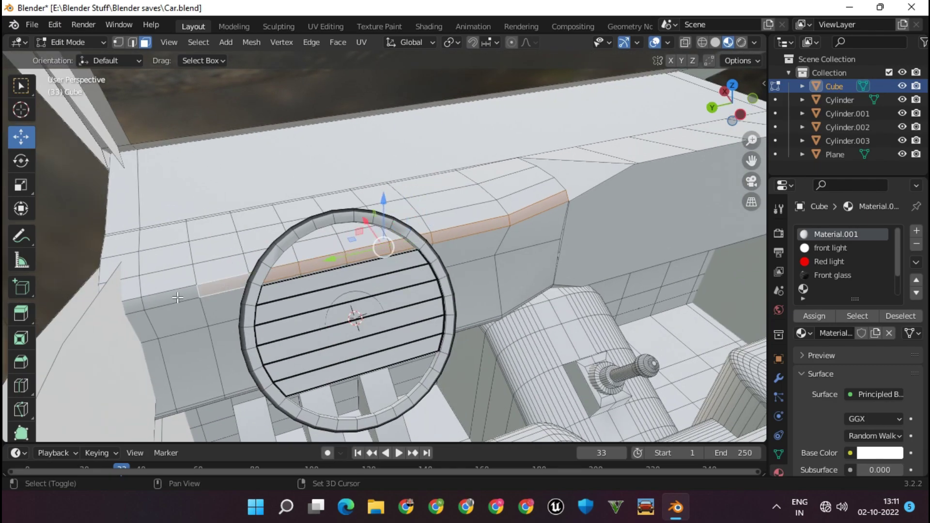
Step: Assign the cyan I3 material to the strip and check its glow in Rendered shading
click(817, 289)
click(814, 316)
key(Tab)
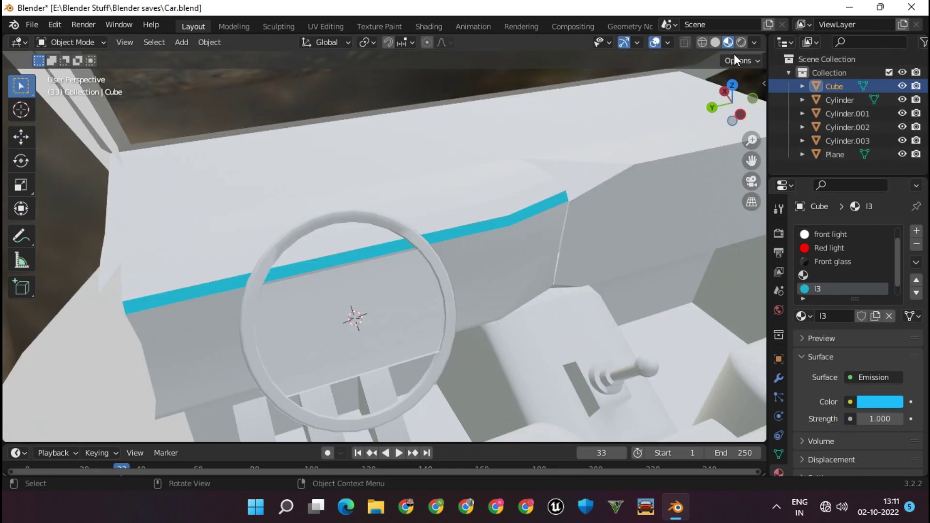
click(724, 42)
click(712, 42)
key(Tab)
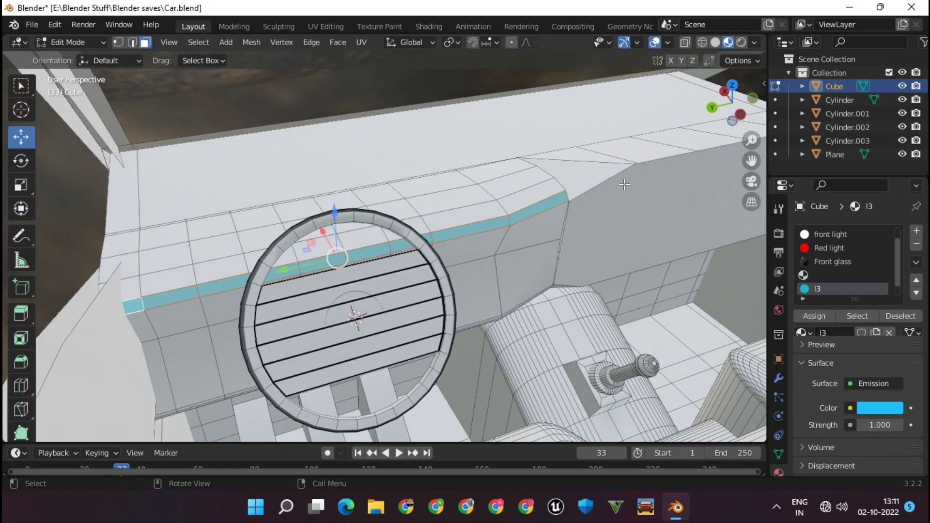
Step: Give the band above the cyan strip a new reddish-brown material, BROWN L
click(537, 195)
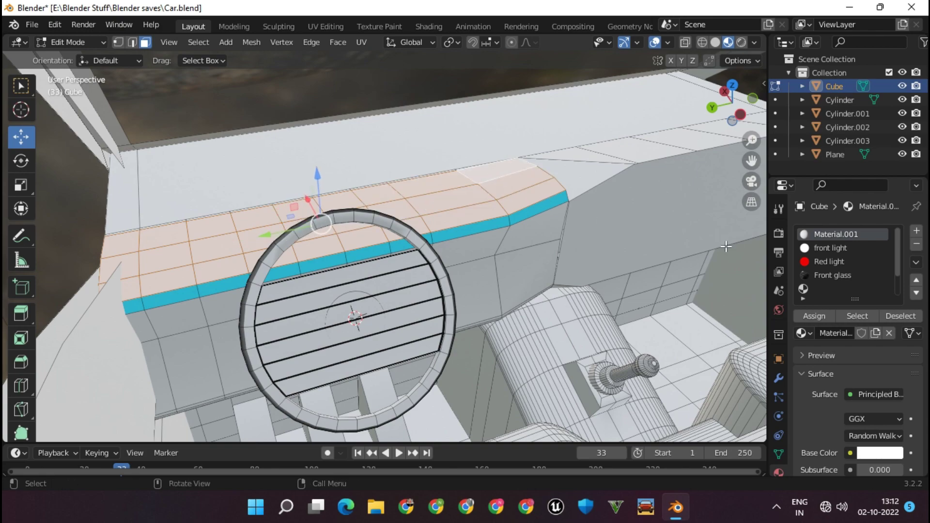
click(916, 232)
text(BROWN L)
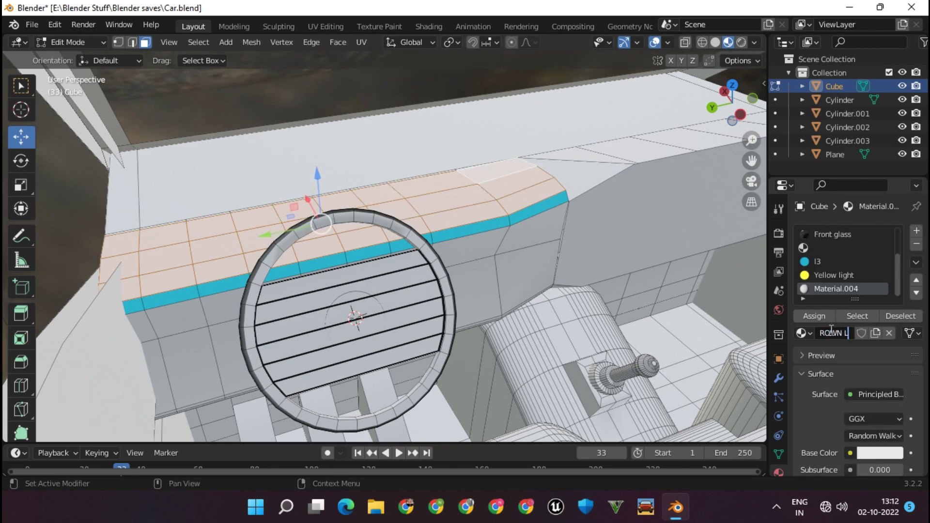
click(894, 451)
click(803, 343)
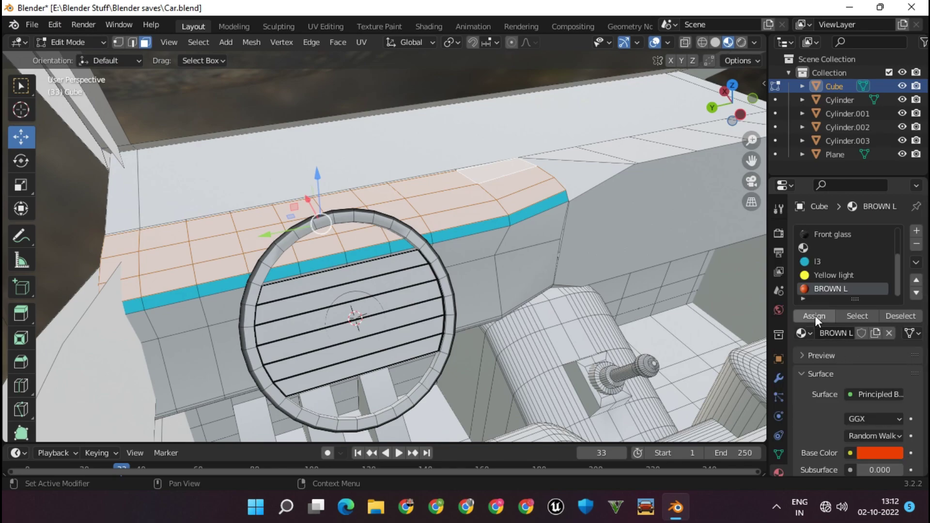
click(815, 315)
key(Tab)
click(879, 435)
click(808, 330)
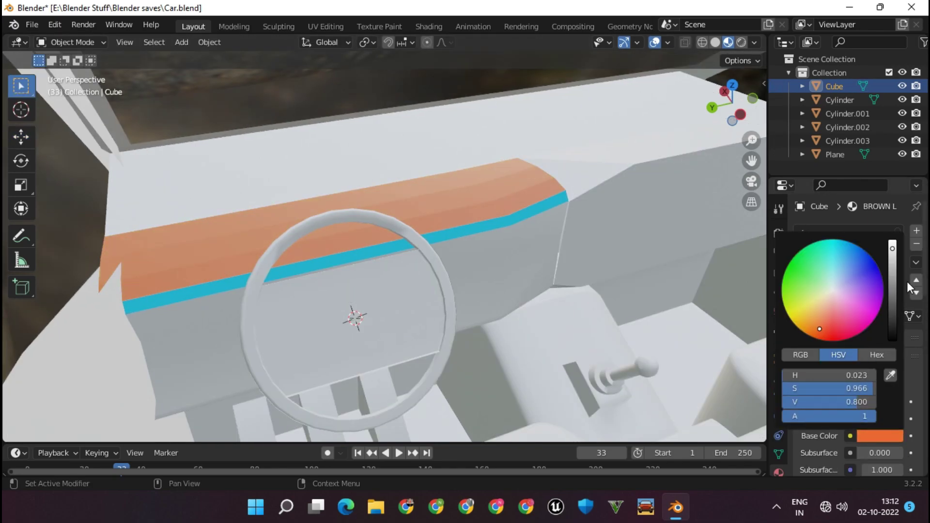
drag(892, 248, 892, 286)
key(Tab)
Step: Loop-select the whole brown band and apply Shade Smooth to it
right_click(506, 194)
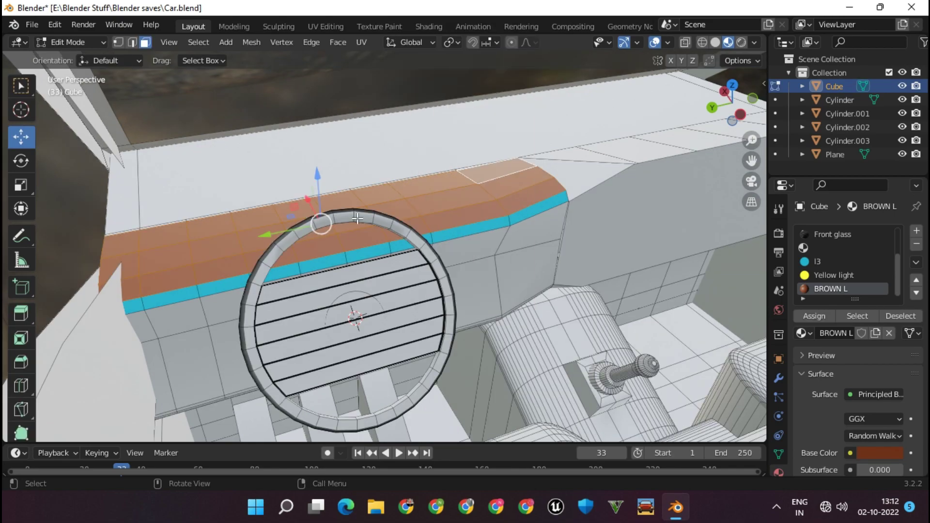
right_click(430, 198)
key(Escape)
key(Tab)
key(Tab)
click(463, 212)
key(l)
right_click(446, 199)
key(Escape)
right_click(443, 214)
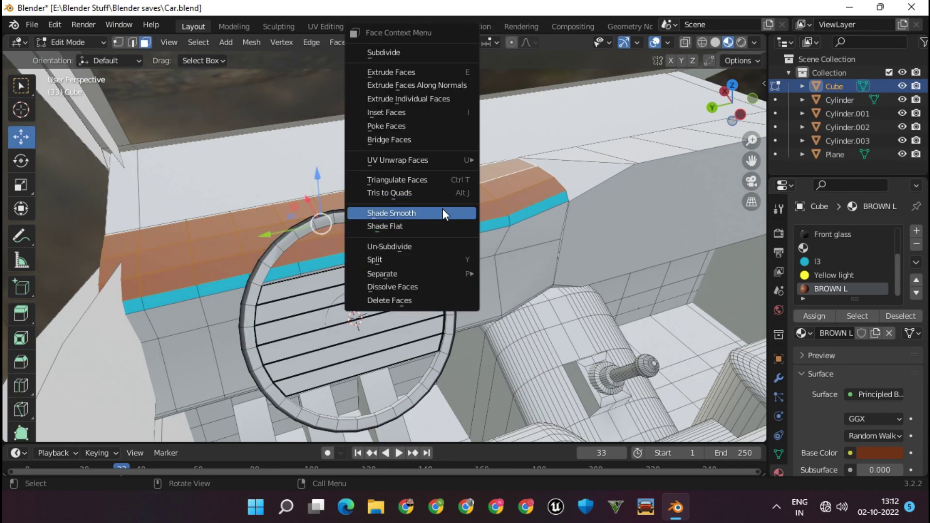
click(443, 209)
key(Tab)
middle_drag(499, 197, 493, 200)
Step: Assign BROWN L to the faces on the dashboard's right-hand section
key(Tab)
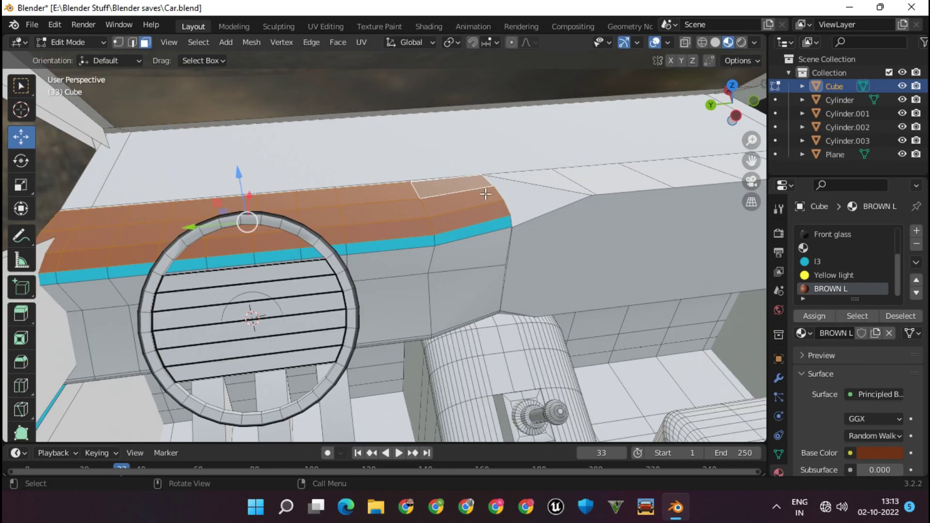
click(560, 190)
shift+middle_drag(633, 178, 672, 182)
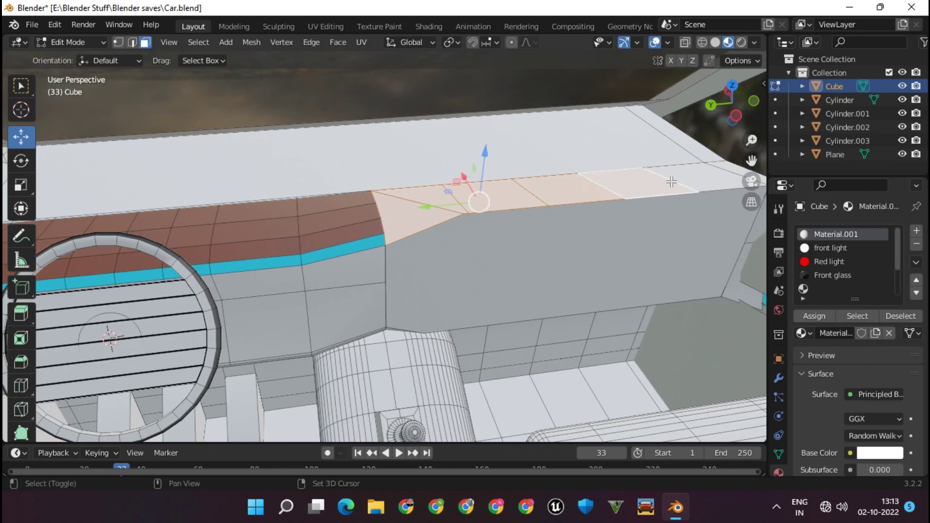
scroll(827, 264, down, 2)
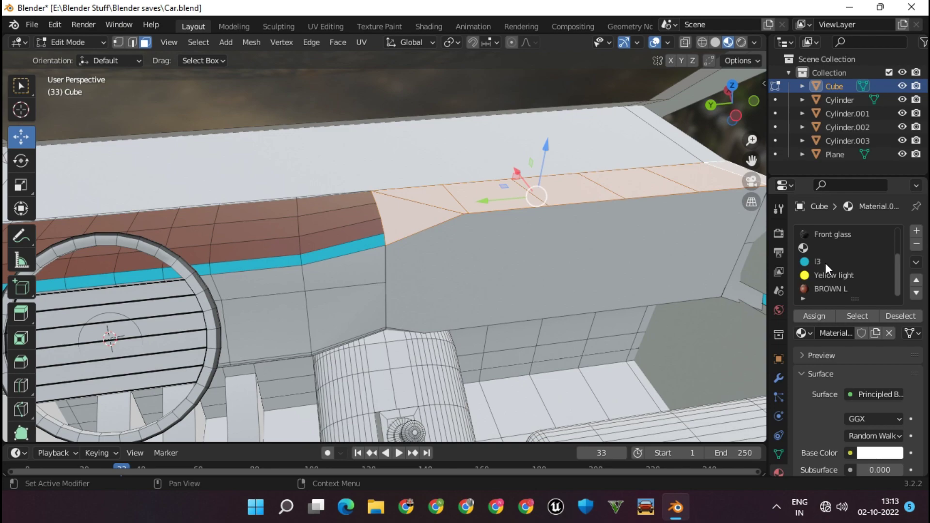
click(830, 289)
click(814, 316)
Step: Give the dashboard top face a new near-black material
key(Tab)
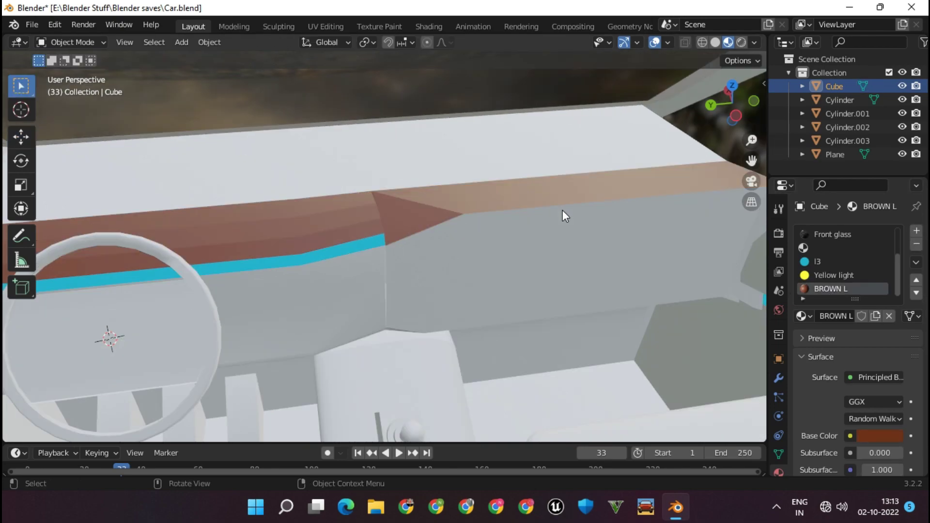
key(Tab)
click(589, 161)
shift+middle_drag(678, 137, 178, 201)
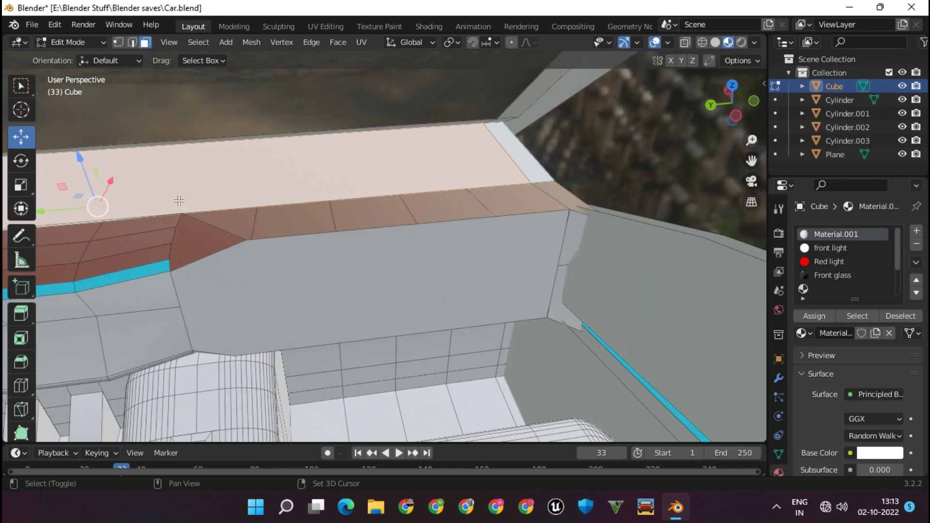
key(Tab)
click(880, 438)
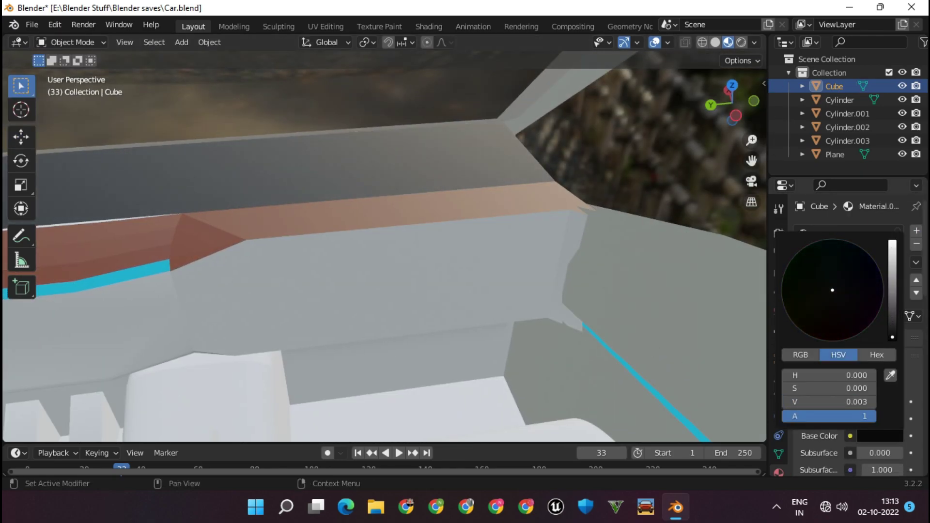
Step: Select the thin rim faces along the dashboard's rear edge and try Red light on them
mouse_move(634, 280)
middle_down()
mouse_move(626, 269)
mouse_move(469, 268)
middle_up()
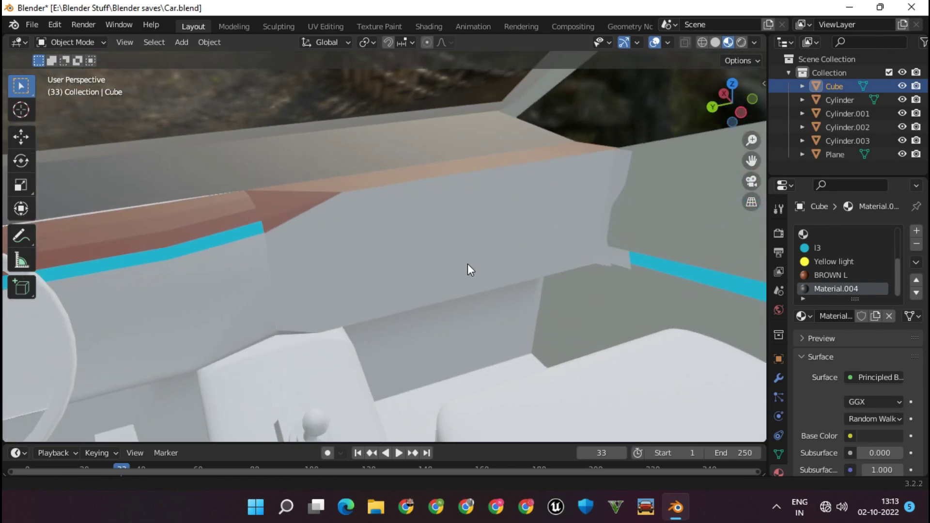
key(Tab)
click(252, 230)
scroll(271, 208, up, 8)
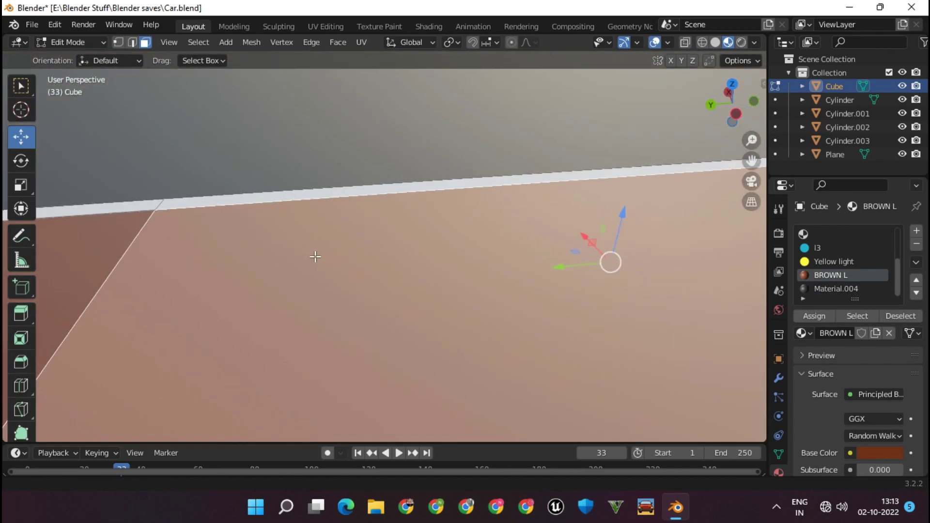
shift+click(304, 287)
mouse_move(304, 287)
middle_down()
mouse_move(338, 277)
mouse_move(511, 271)
middle_up()
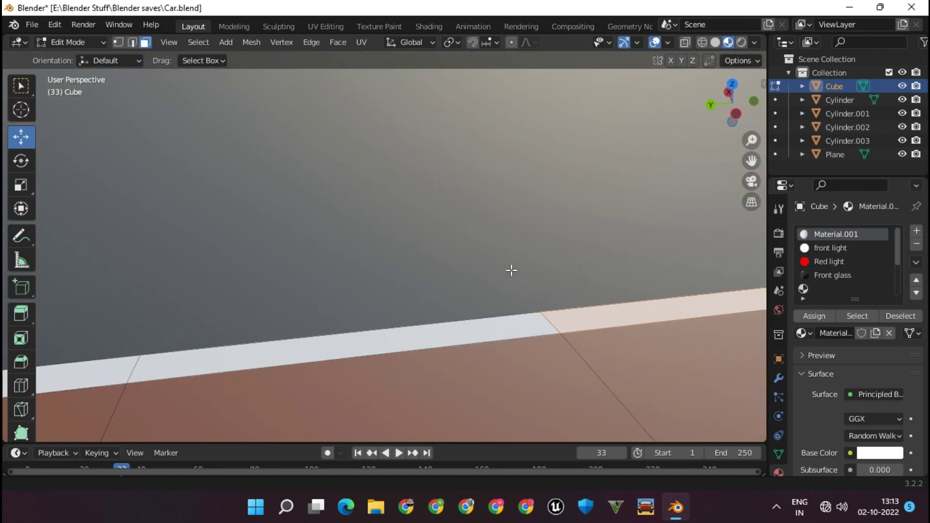
mouse_move(224, 362)
middle_down()
mouse_move(315, 390)
mouse_move(376, 382)
mouse_move(392, 365)
mouse_move(426, 361)
mouse_move(363, 364)
middle_up()
scroll(363, 363, down, 5)
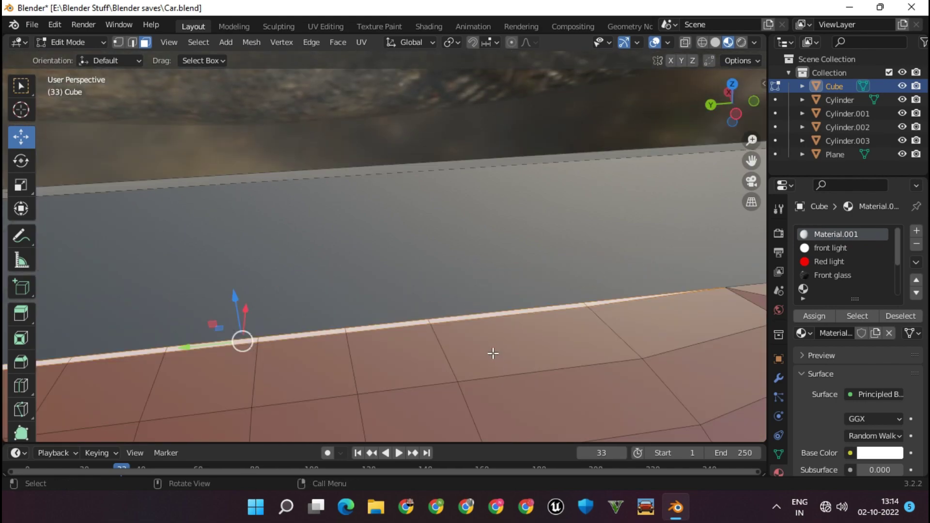
middle_drag(492, 353, 732, 330)
click(823, 262)
Step: Switch the rim back to cyan I3 after checking it in Rendered shading
key(Tab)
middle_drag(572, 284, 632, 226)
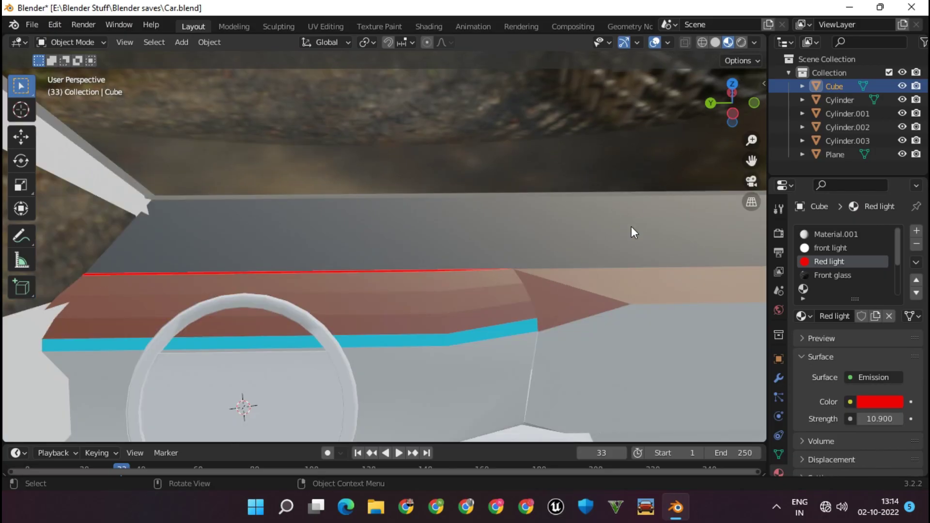
click(726, 43)
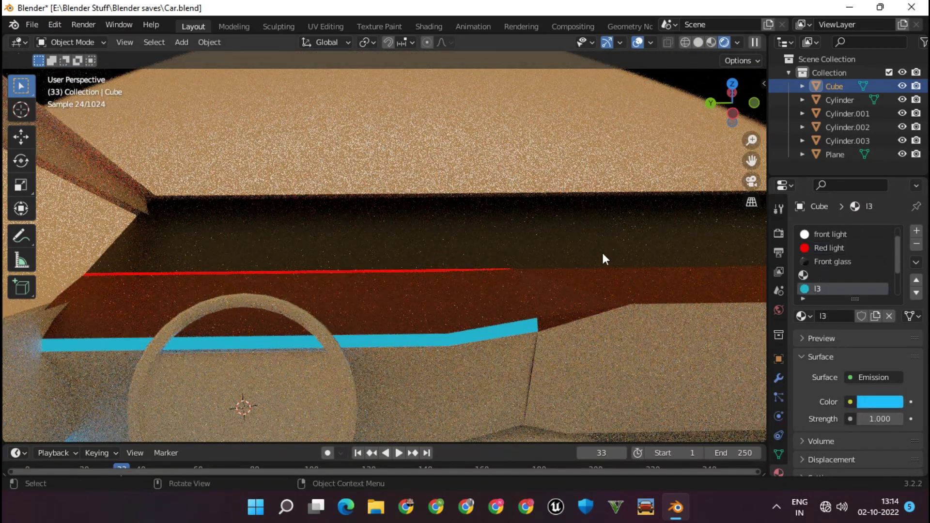
key(Tab)
click(804, 315)
key(Tab)
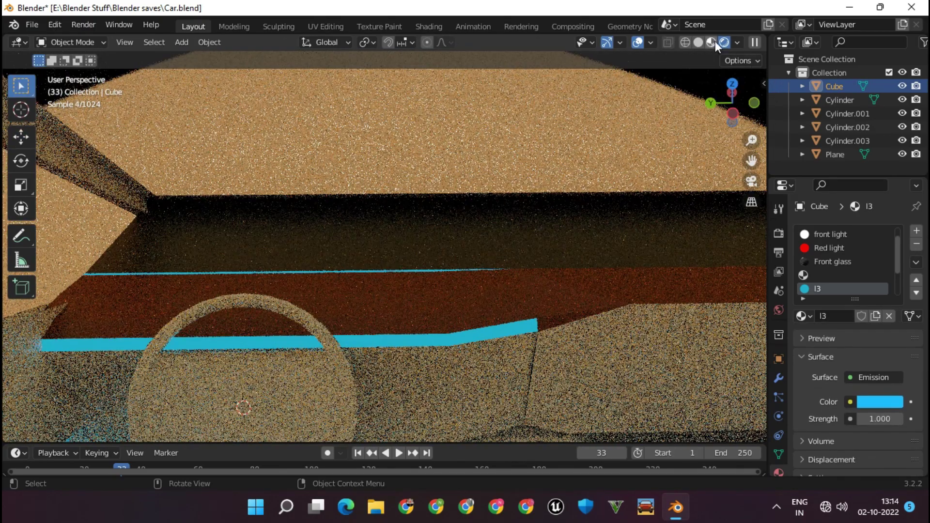
click(711, 42)
shift+middle_drag(610, 250, 595, 173)
key(Tab)
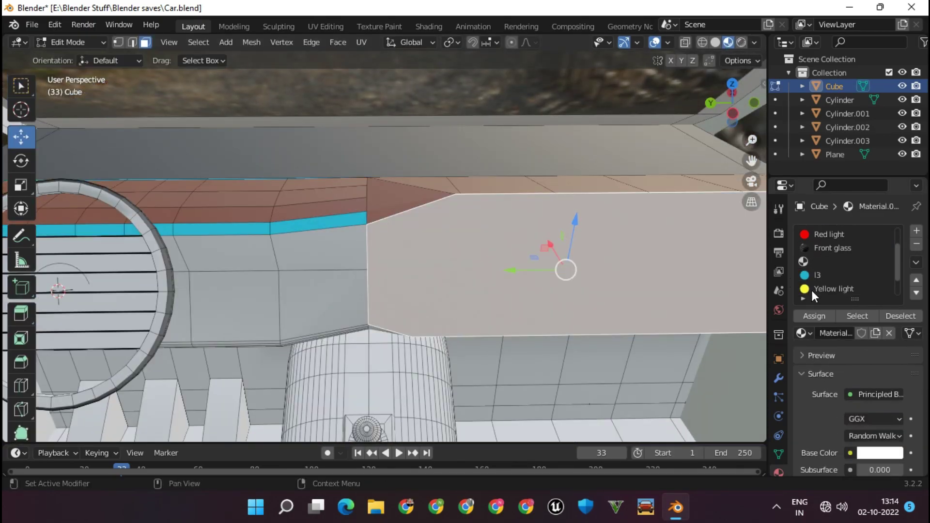
Step: Assign Material.004 to the right panel and BROWN L to the faces beside the vent
scroll(814, 290, down, 2)
click(818, 288)
click(813, 316)
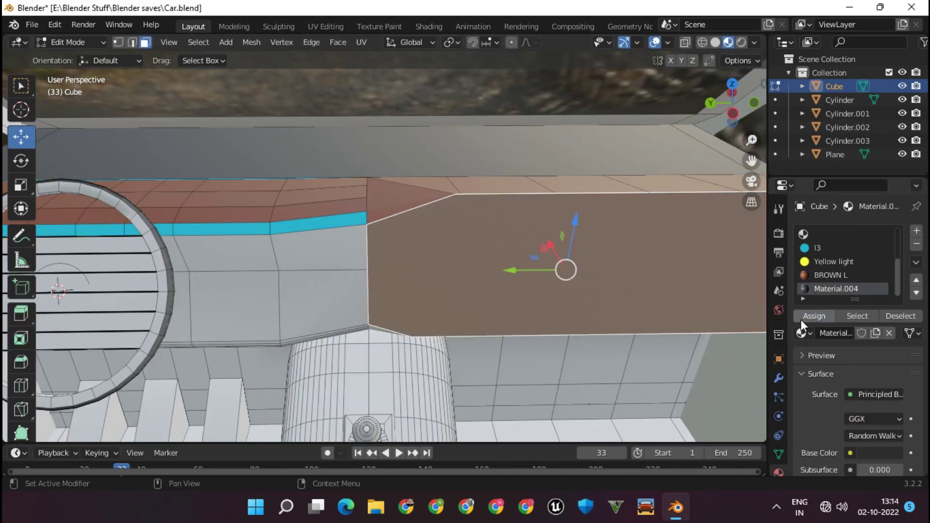
click(316, 306)
scroll(427, 273, up, 5)
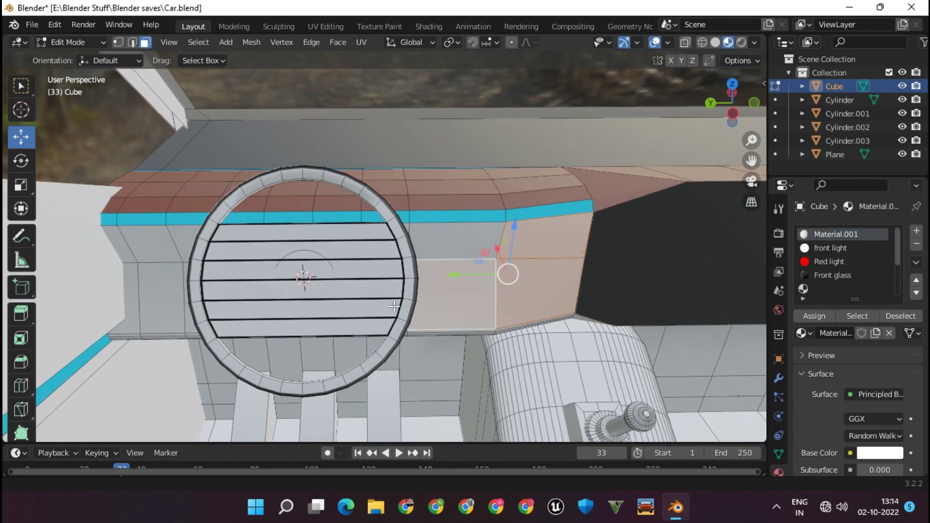
scroll(427, 274, up, 3)
shift+middle_drag(427, 274, 445, 192)
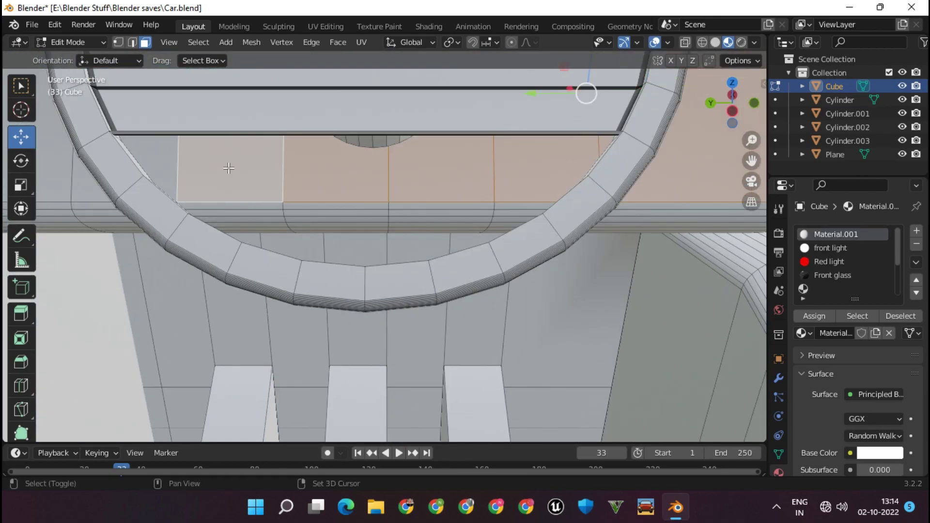
middle_drag(229, 168, 760, 213)
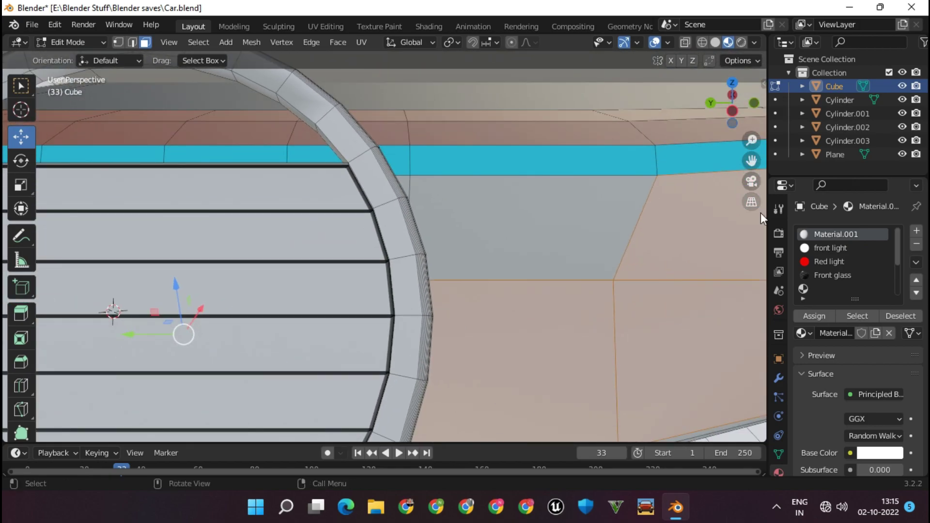
scroll(825, 285, down, 2)
click(831, 275)
click(815, 316)
Step: Give the two panels flanking the vent the Red light emission material
mouse_move(743, 307)
middle_down()
mouse_move(559, 265)
mouse_move(423, 252)
mouse_move(527, 233)
mouse_move(458, 232)
mouse_move(201, 160)
mouse_move(304, 202)
mouse_move(426, 281)
mouse_move(204, 162)
mouse_move(480, 238)
middle_up()
click(527, 233)
scroll(479, 237, down, 3)
click(829, 261)
click(815, 316)
Step: Preview the dashboard in Rendered shading and try Yellow light on the panels
key(Tab)
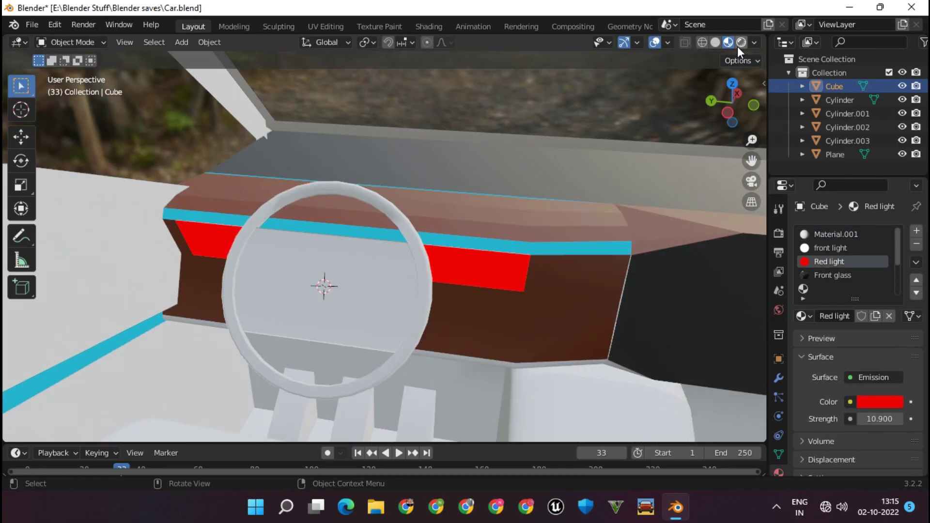
click(725, 42)
mouse_move(612, 159)
middle_down()
mouse_move(663, 144)
mouse_move(636, 173)
mouse_move(647, 199)
middle_up()
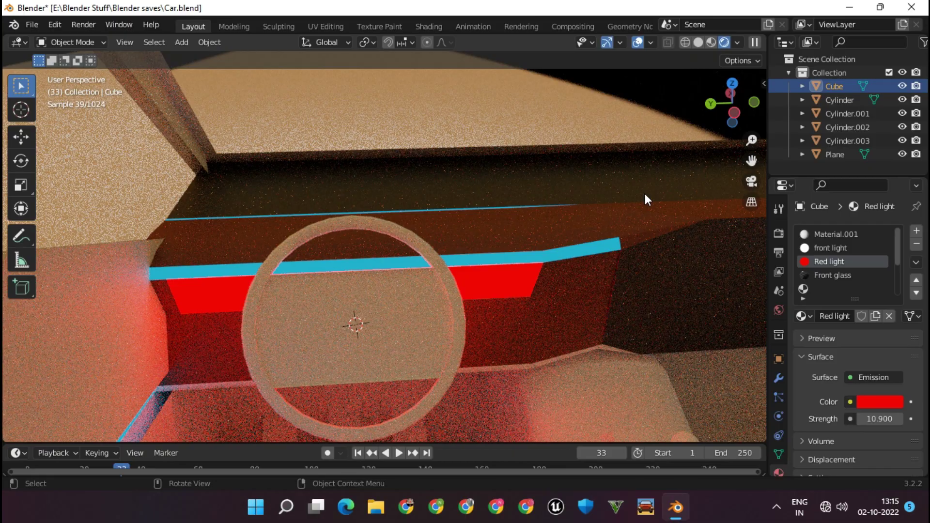
key(Tab)
click(814, 316)
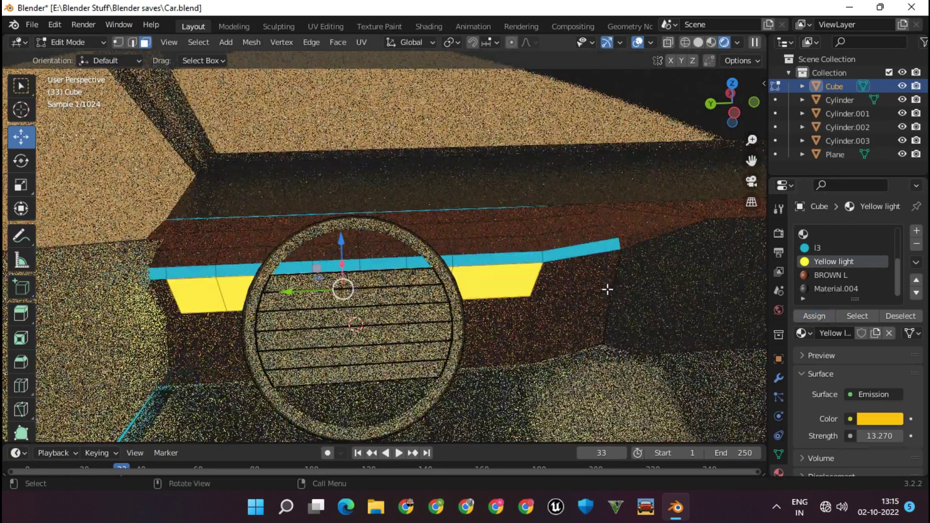
key(grave)
key(Tab)
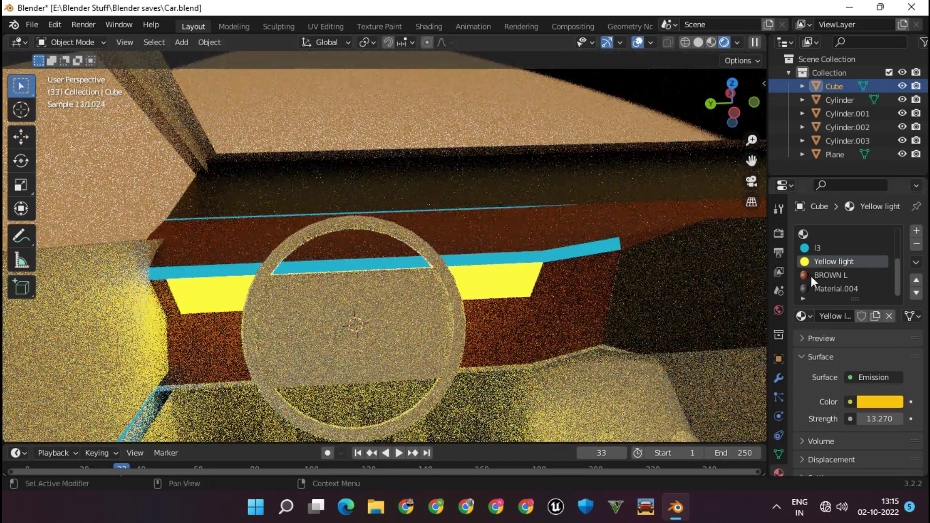
Step: Try Material.004 and then the cyan I3 material on the panels
key(Tab)
click(837, 288)
click(815, 316)
click(804, 248)
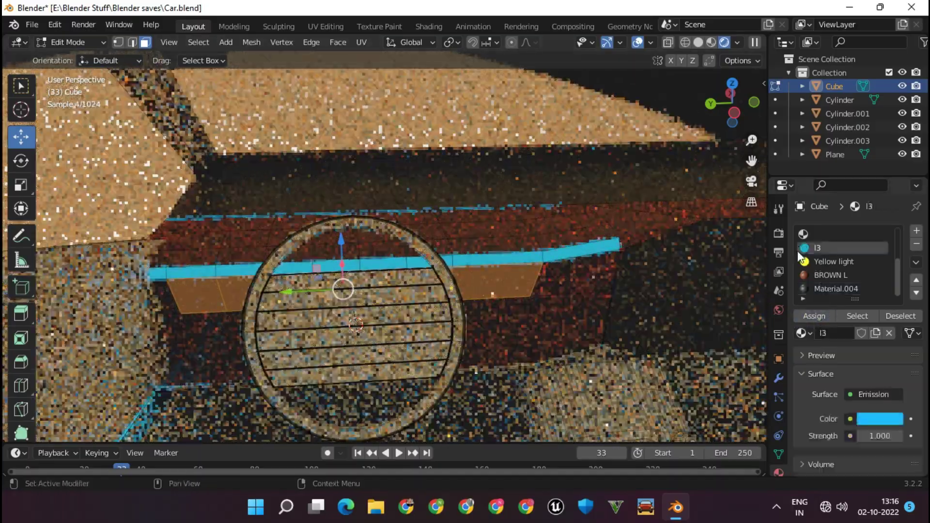
click(808, 314)
key(Tab)
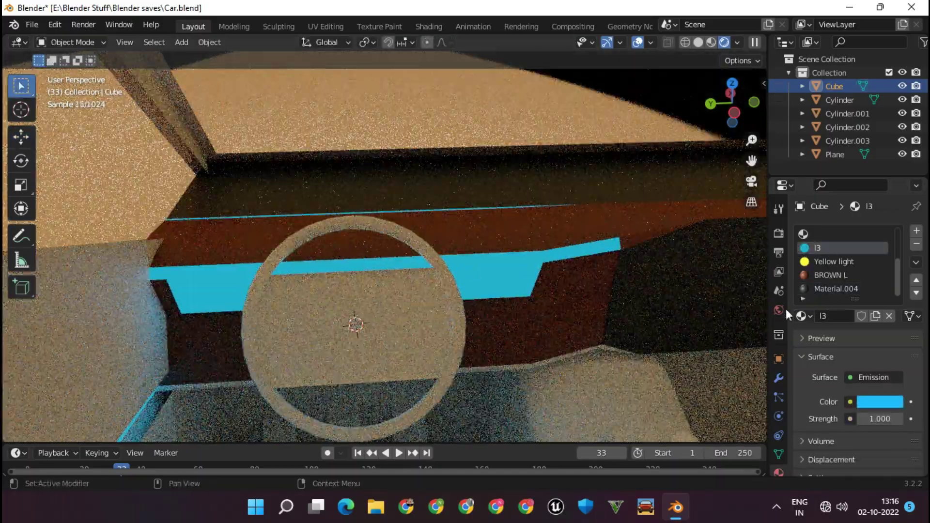
key(Tab)
Step: Add a new Emission material, Material.005, to the panels
click(916, 231)
click(828, 333)
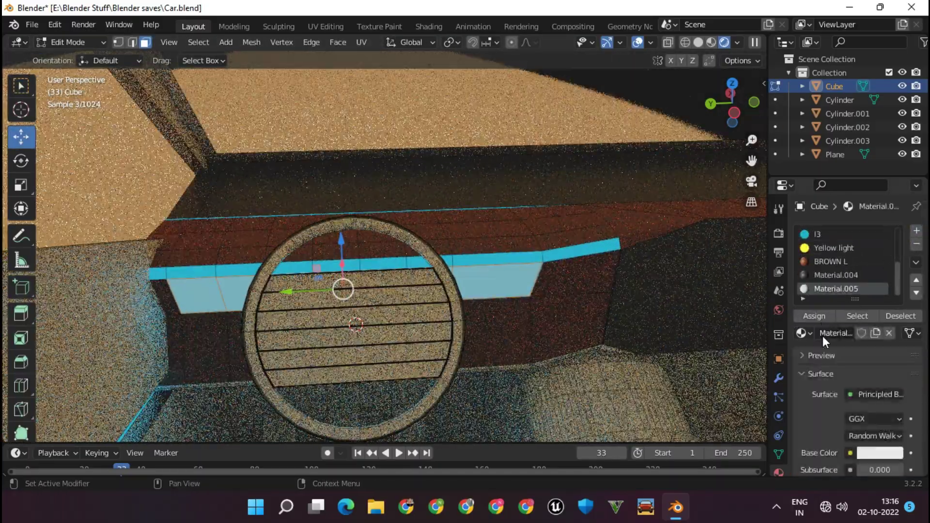
click(862, 397)
click(749, 136)
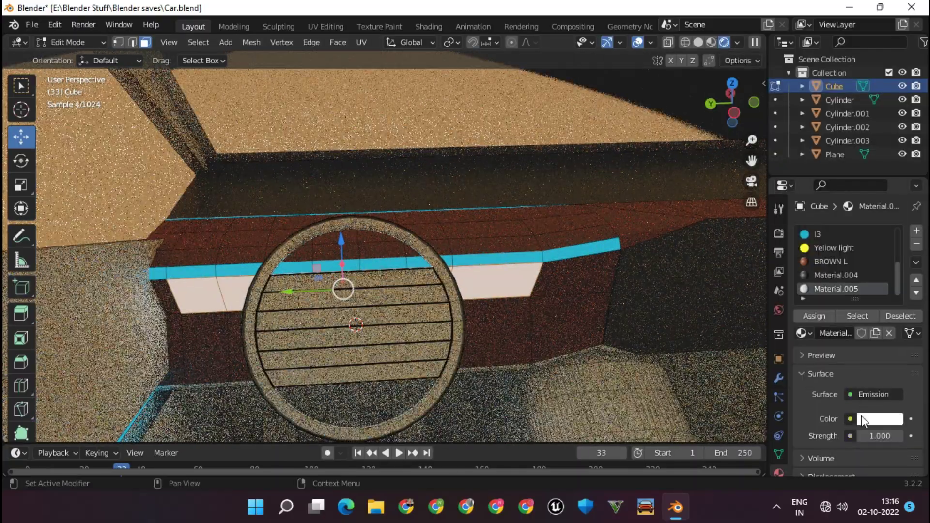
click(861, 416)
click(801, 276)
key(Tab)
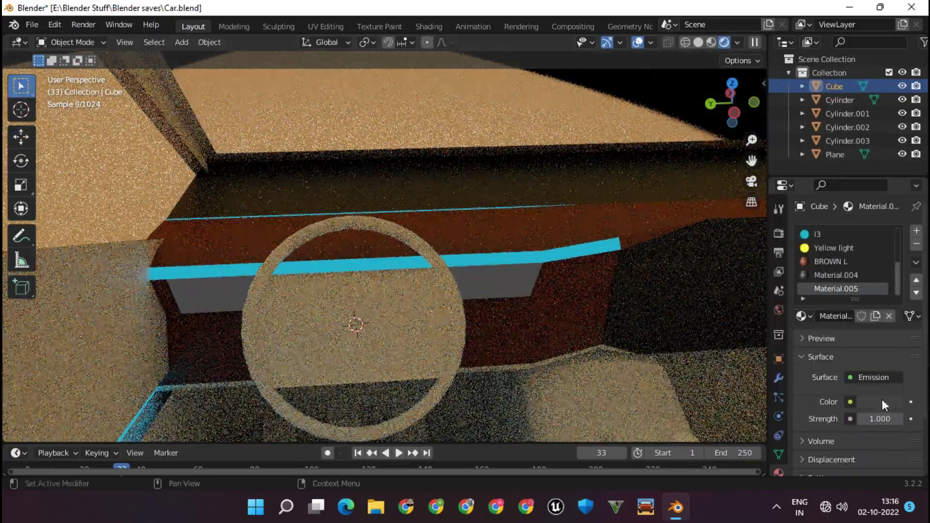
Step: Make Material.005's emission green with strength 8.900
click(882, 401)
mouse_move(821, 275)
mouse_down()
mouse_move(870, 235)
mouse_move(789, 245)
mouse_up()
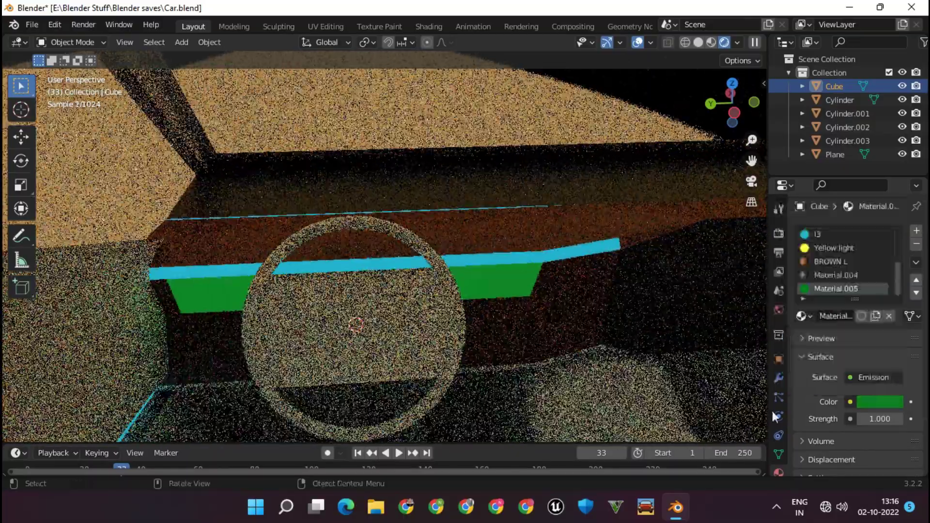
mouse_move(880, 419)
mouse_down()
mouse_move(906, 418)
mouse_move(886, 419)
mouse_up()
click(877, 402)
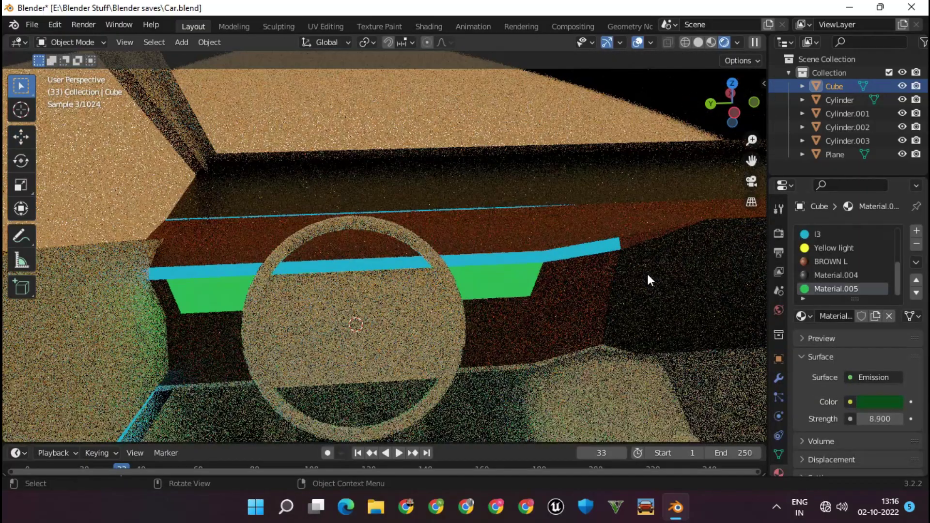
click(712, 43)
mouse_move(633, 240)
shift+middle_down()
mouse_move(495, 209)
mouse_move(583, 241)
shift+middle_up()
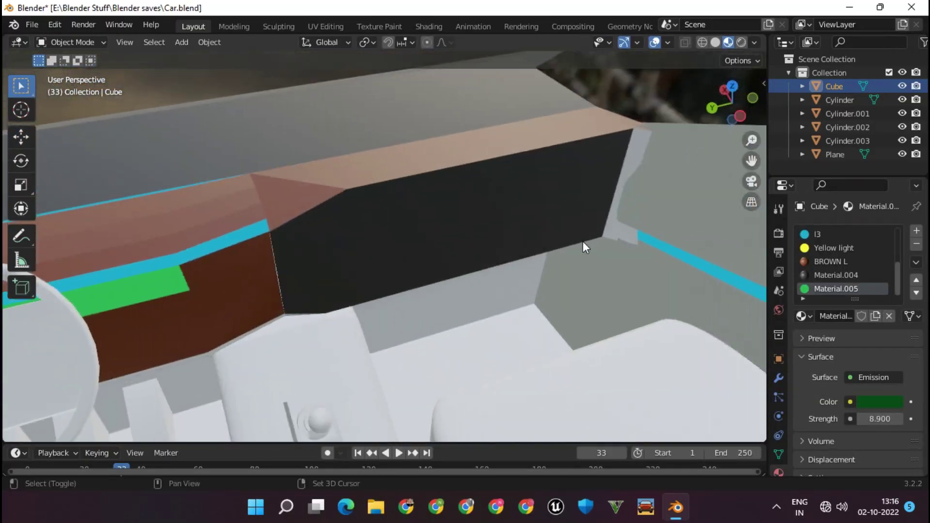
Step: Try brown on the right-side wall faces, then undo it
key(Tab)
shift+middle_drag(675, 253, 578, 266)
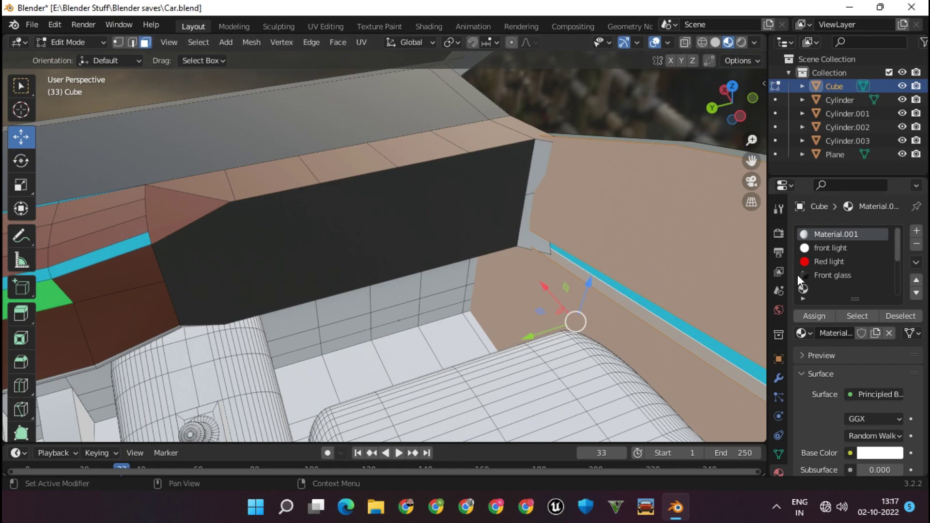
click(813, 314)
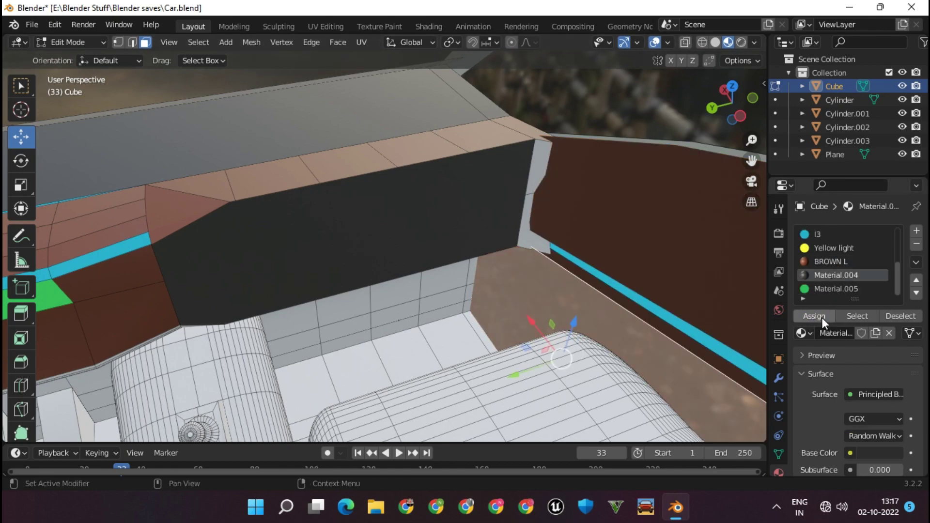
key(ctrl+z)
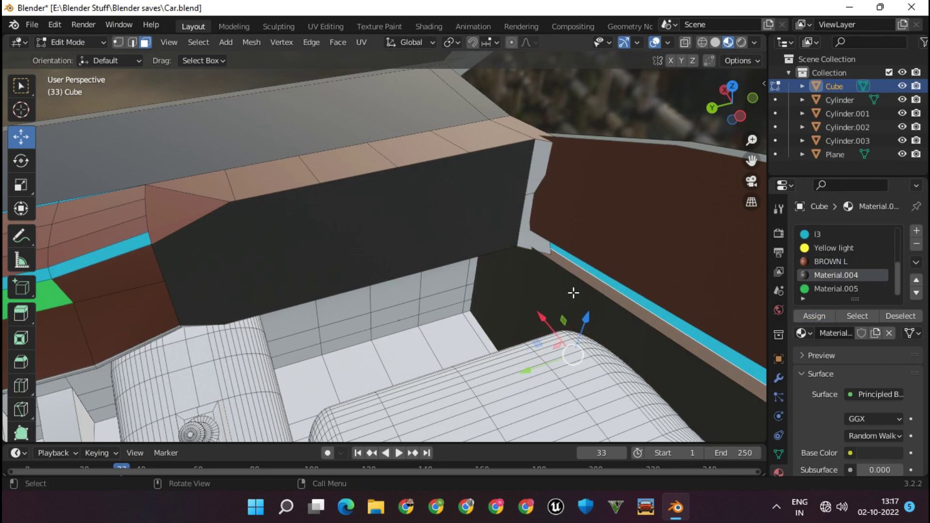
key(ctrl+z)
key(ctrl+z)
Step: Make the vertical strip beside the glovebox green with Material.005
scroll(823, 271, down, 3)
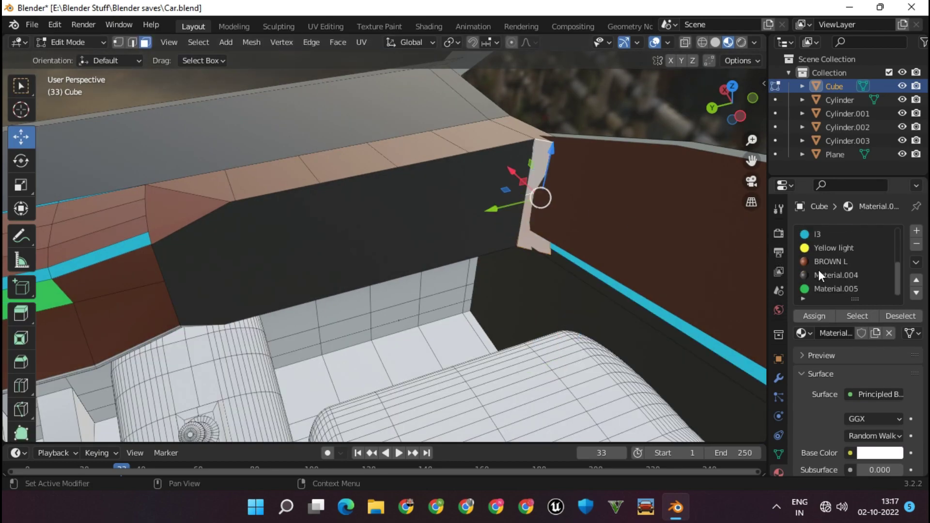
click(833, 289)
click(814, 316)
key(Tab)
mouse_move(676, 278)
middle_down()
mouse_move(597, 224)
mouse_move(484, 194)
mouse_move(341, 208)
middle_up()
Step: Assign the BROWN L material to the large left side-wall faces
key(Tab)
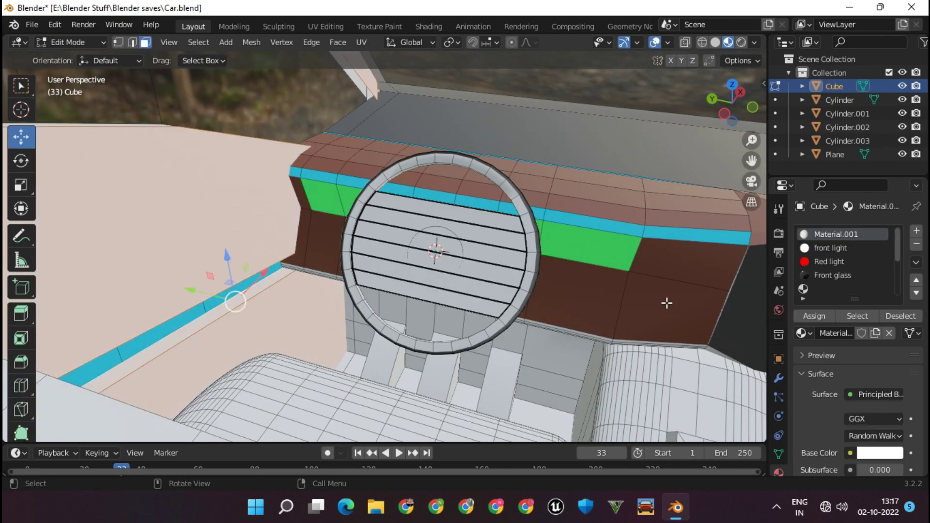
click(832, 275)
click(811, 316)
scroll(824, 262, down, 3)
click(834, 275)
click(809, 316)
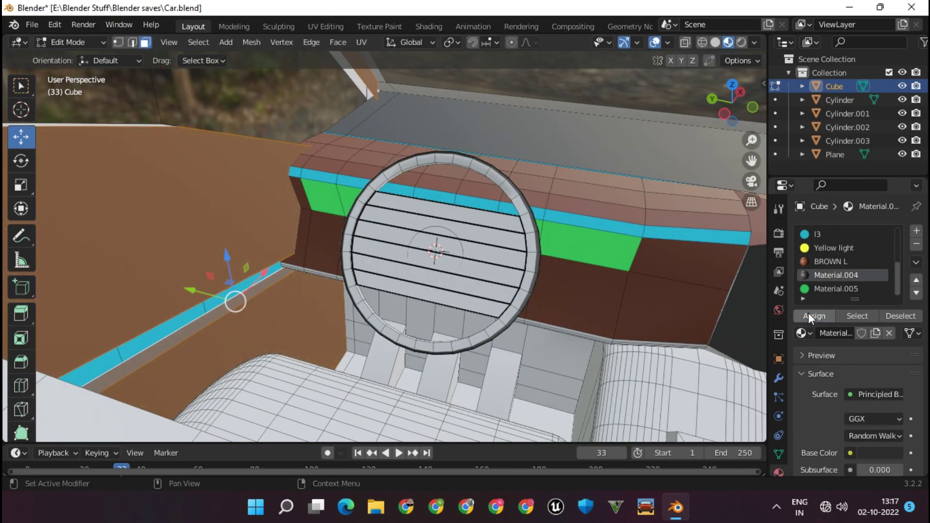
click(814, 261)
click(815, 316)
Step: Look down on the dashboard and check a side-wall face's material
key(Tab)
middle_drag(630, 272, 562, 259)
key(Tab)
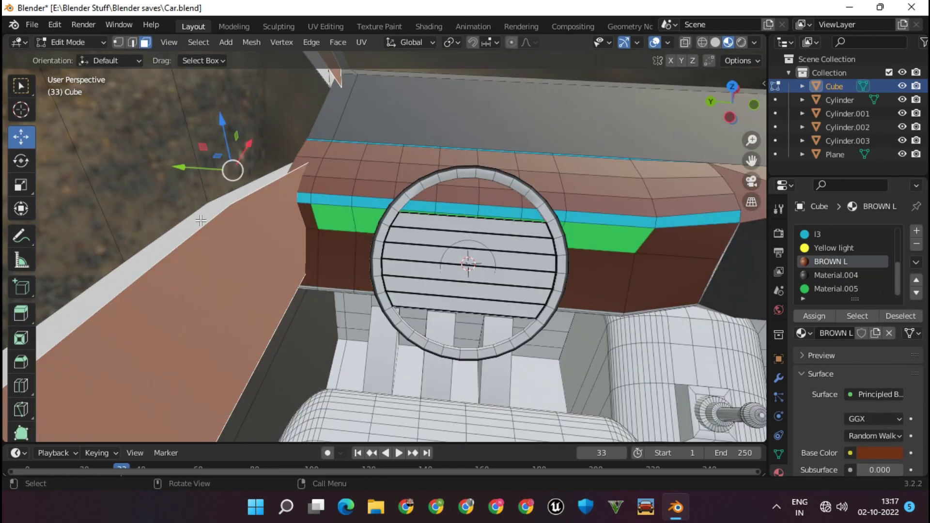
mouse_move(200, 221)
middle_down()
mouse_move(188, 241)
mouse_move(510, 260)
mouse_move(459, 253)
mouse_move(533, 271)
middle_up()
scroll(836, 262, up, 5)
click(836, 234)
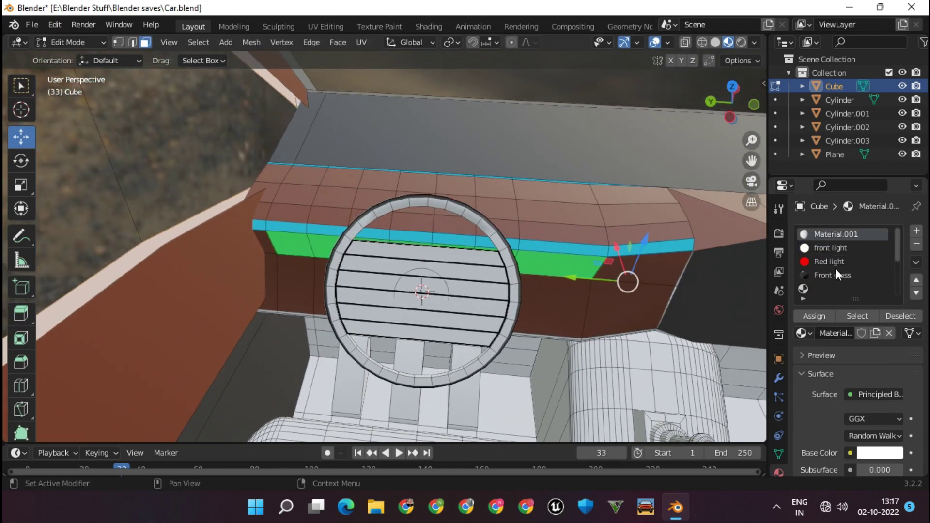
key(Tab)
key(Tab)
Step: Select an edge loop on the left wall slab in edge selection mode
key(2)
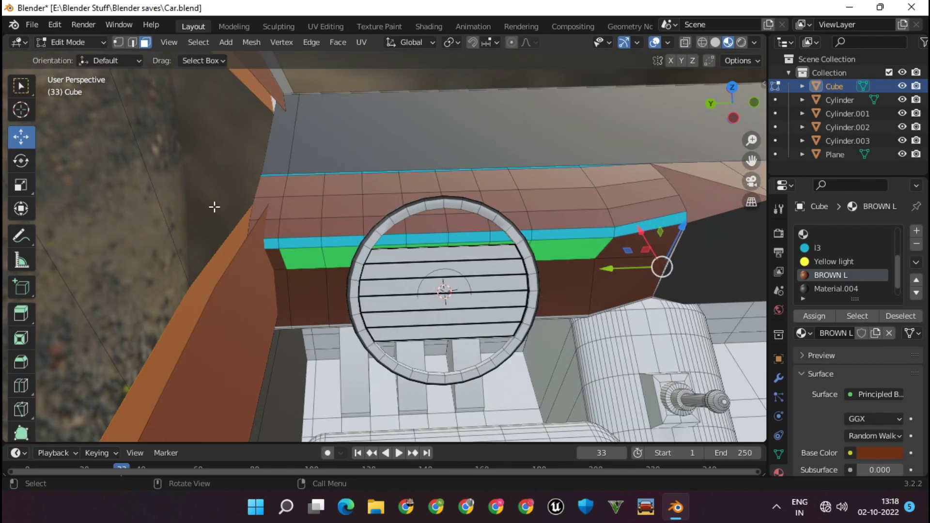
middle_drag(214, 206, 229, 233)
alt+click(182, 304)
mouse_move(123, 401)
middle_down()
mouse_move(307, 309)
mouse_move(204, 333)
middle_up()
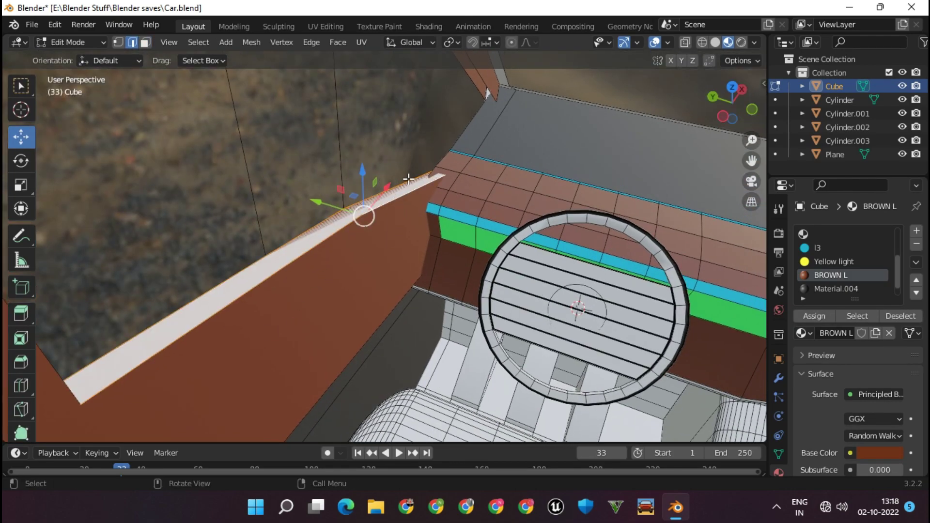
key(Tab)
key(Tab)
middle_drag(417, 211, 398, 213)
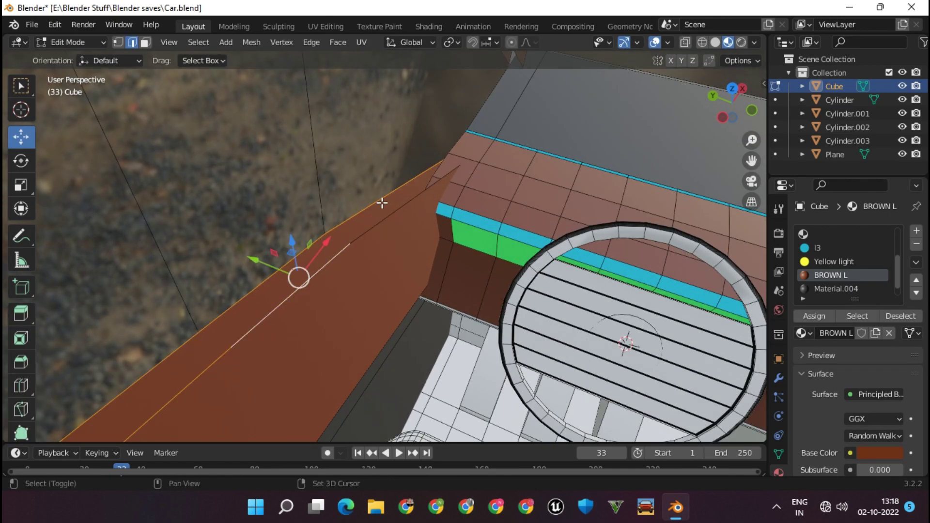
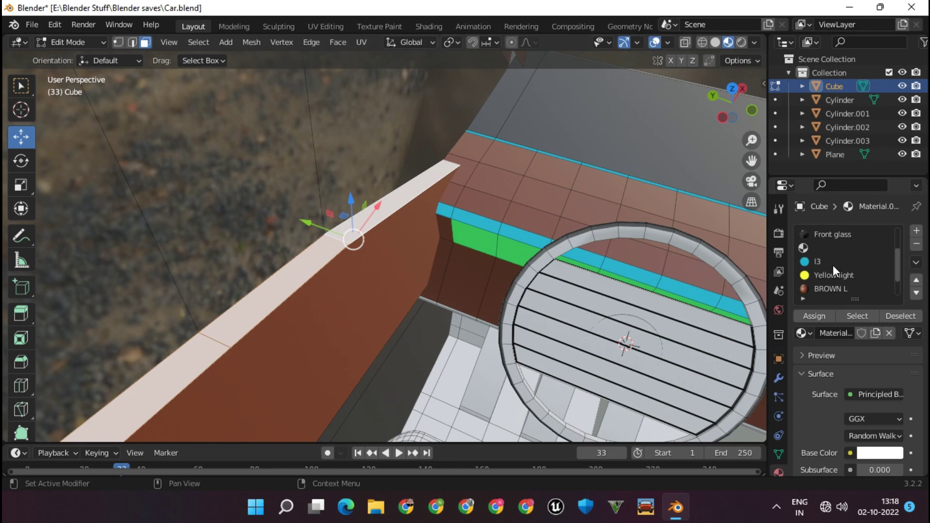
Step: Assign the cyan I3 emission material to the selected dashboard edge faces
click(832, 264)
click(814, 316)
key(Tab)
mouse_move(649, 184)
middle_down()
mouse_move(607, 205)
mouse_move(560, 254)
mouse_move(461, 234)
mouse_move(495, 312)
mouse_move(516, 301)
mouse_move(592, 327)
middle_up()
Step: Extrude the cab's window pillar face twice to make it thicker
key(Tab)
click(495, 311)
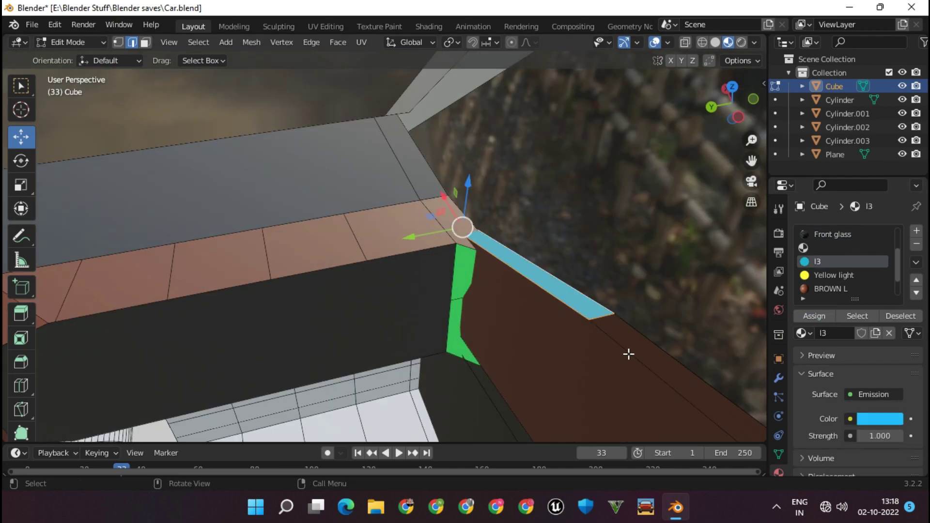
mouse_move(628, 354)
middle_down()
mouse_move(543, 365)
mouse_move(487, 345)
middle_up()
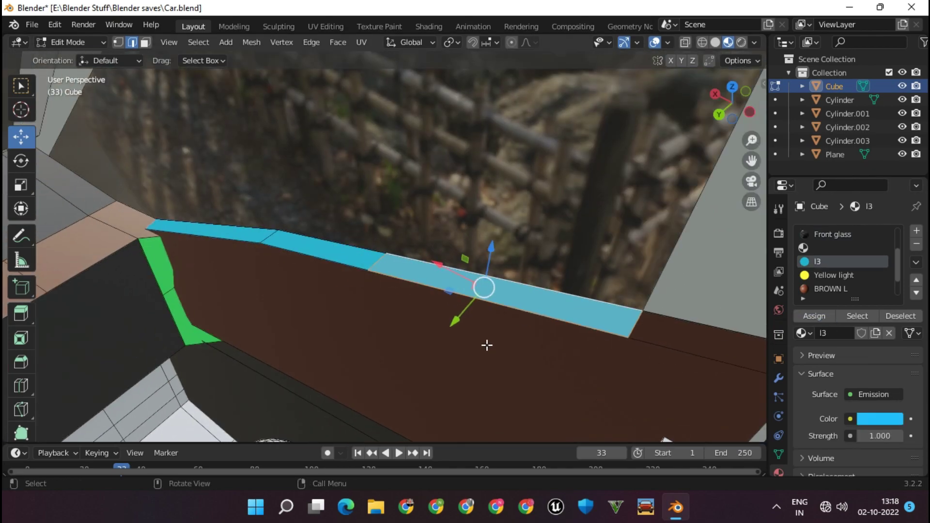
mouse_move(561, 324)
middle_down()
mouse_move(436, 306)
mouse_move(607, 266)
mouse_move(552, 243)
mouse_move(384, 222)
mouse_move(544, 205)
mouse_move(378, 347)
mouse_move(398, 245)
mouse_move(285, 249)
mouse_move(561, 301)
mouse_move(339, 291)
mouse_move(407, 326)
mouse_move(349, 143)
middle_up()
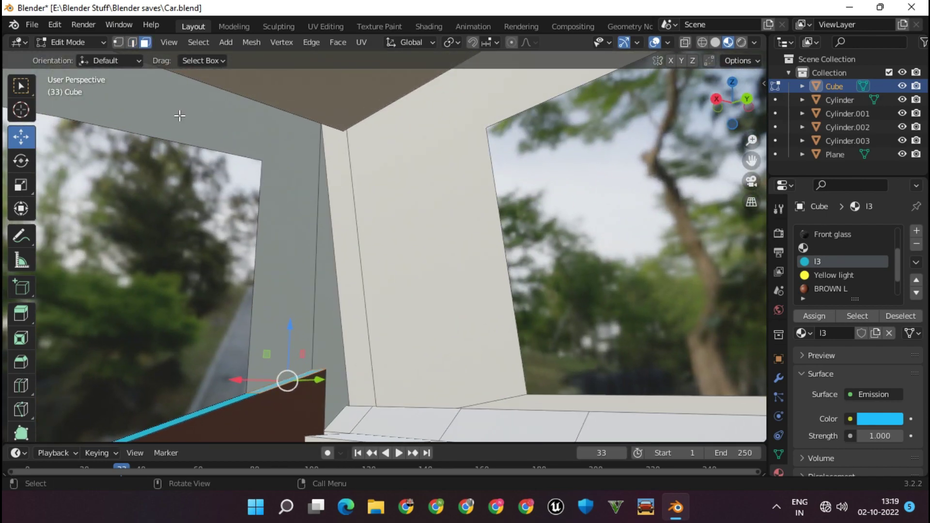
click(179, 115)
key(e)
click(281, 217)
key(e)
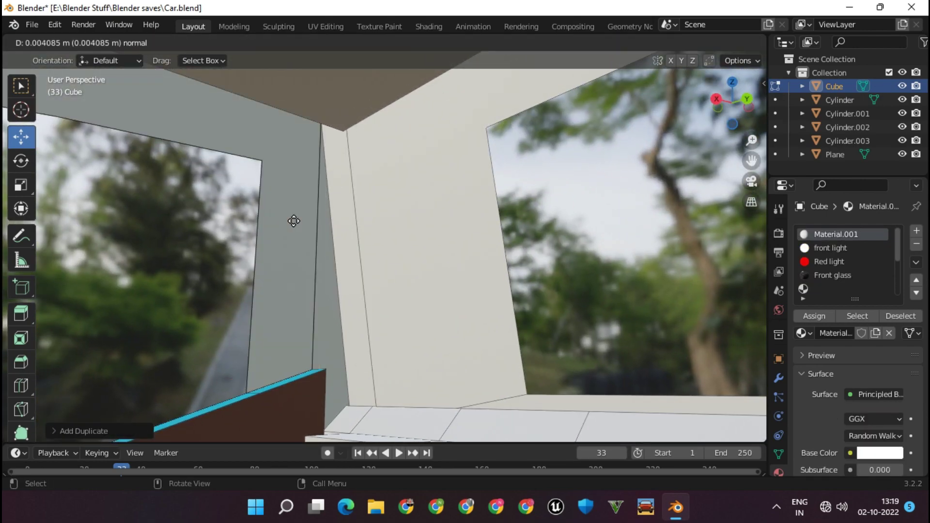
click(267, 219)
Step: Return to Object Mode and show the car in Rendered shading
mouse_move(267, 219)
middle_down()
mouse_move(391, 258)
mouse_move(478, 270)
mouse_move(332, 288)
mouse_move(483, 281)
mouse_move(365, 259)
mouse_move(379, 254)
mouse_move(487, 283)
mouse_move(74, 295)
mouse_move(324, 285)
mouse_move(430, 150)
mouse_move(381, 228)
middle_up()
key(Tab)
click(745, 43)
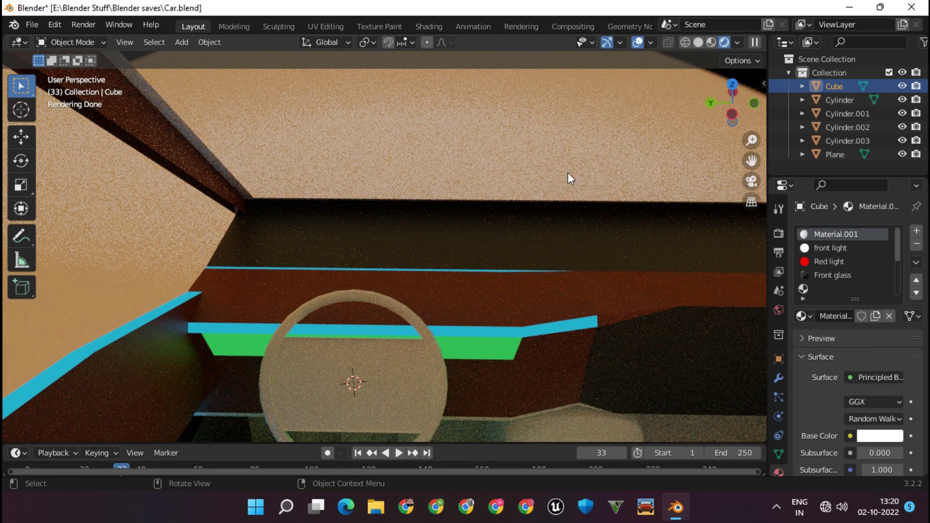
Step: Switch back to Material Preview and re-enter Edit Mode at the roof beam corner
mouse_move(537, 192)
middle_down()
mouse_move(342, 155)
mouse_move(308, 118)
middle_up()
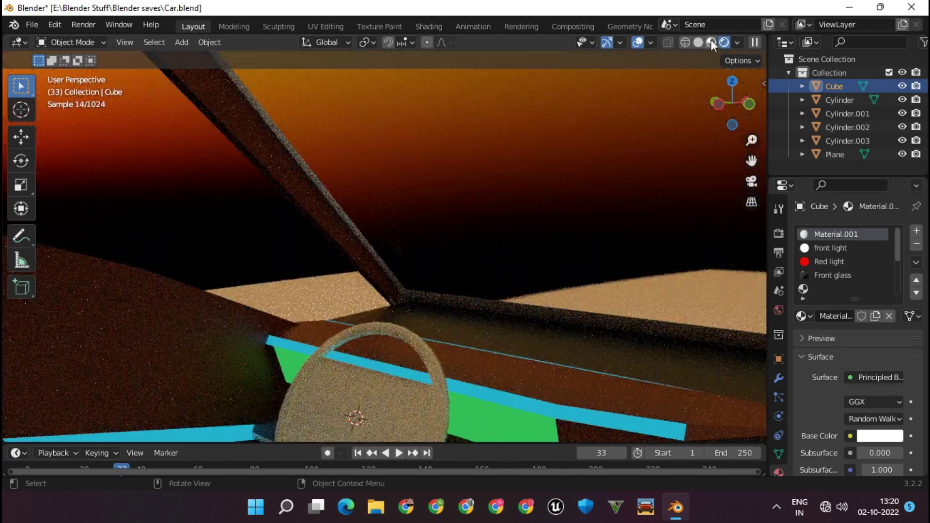
click(712, 43)
key(Tab)
mouse_move(332, 216)
middle_down()
mouse_move(333, 232)
mouse_move(431, 272)
mouse_move(284, 242)
mouse_move(681, 266)
mouse_move(658, 206)
middle_up()
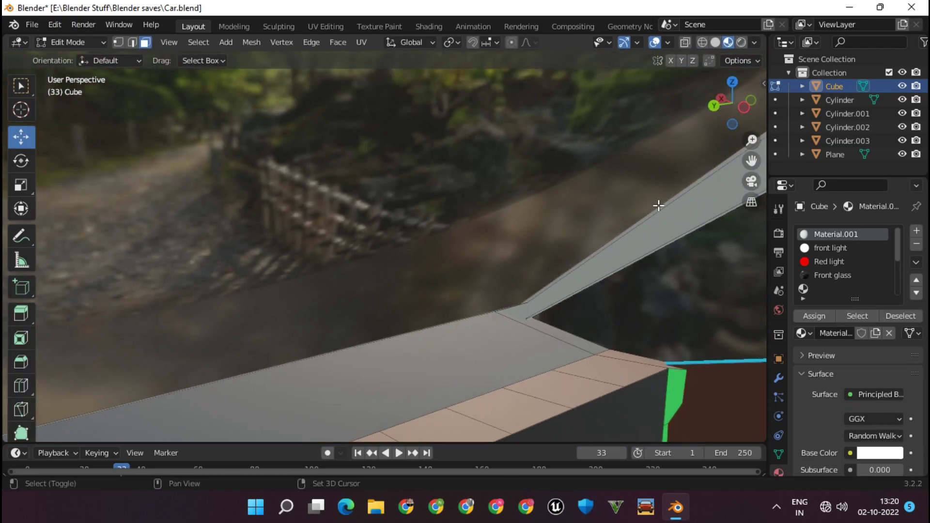
Step: Make a knife cut across the cab's window frame
click(660, 223)
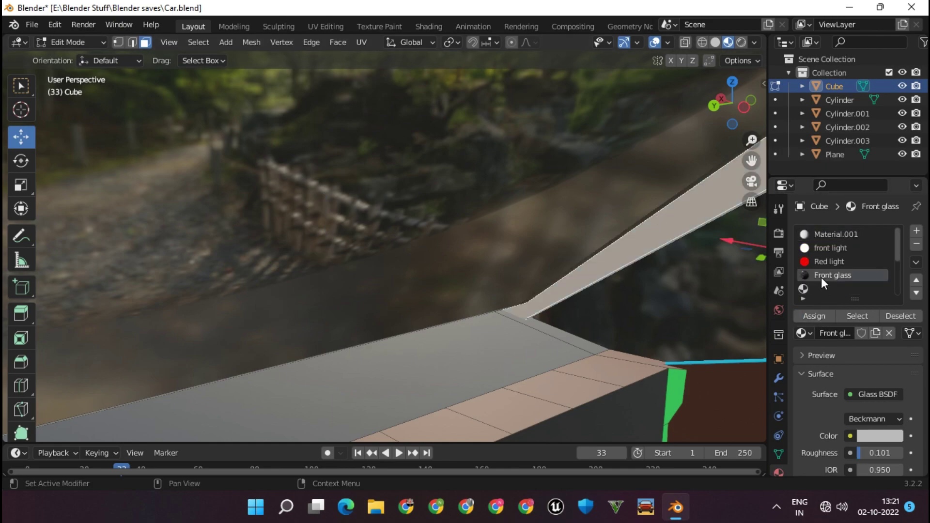
key(Tab)
middle_drag(654, 292, 561, 329)
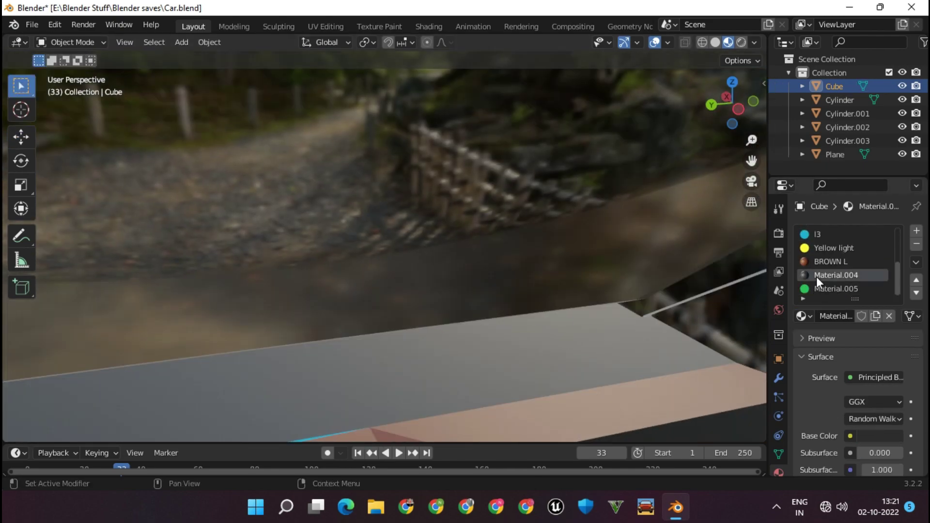
key(Tab)
mouse_move(742, 307)
middle_down()
mouse_move(575, 304)
mouse_move(562, 315)
mouse_move(302, 287)
middle_up()
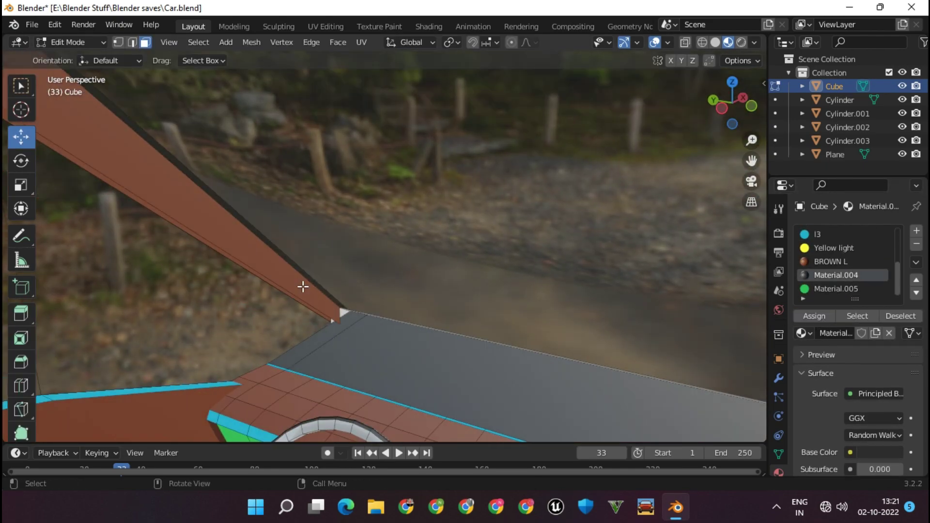
click(303, 287)
mouse_move(678, 271)
middle_down()
mouse_move(384, 253)
mouse_move(400, 309)
mouse_move(53, 320)
middle_up()
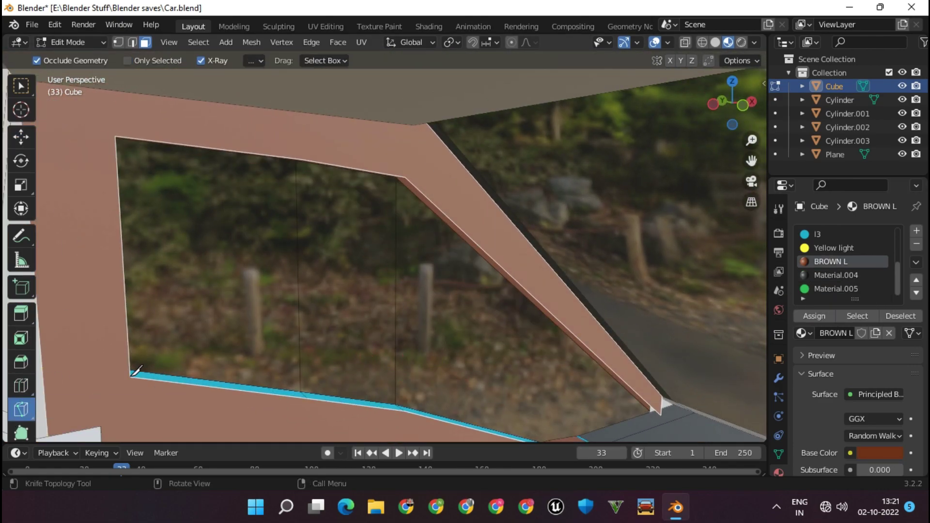
key(Return)
key(Tab)
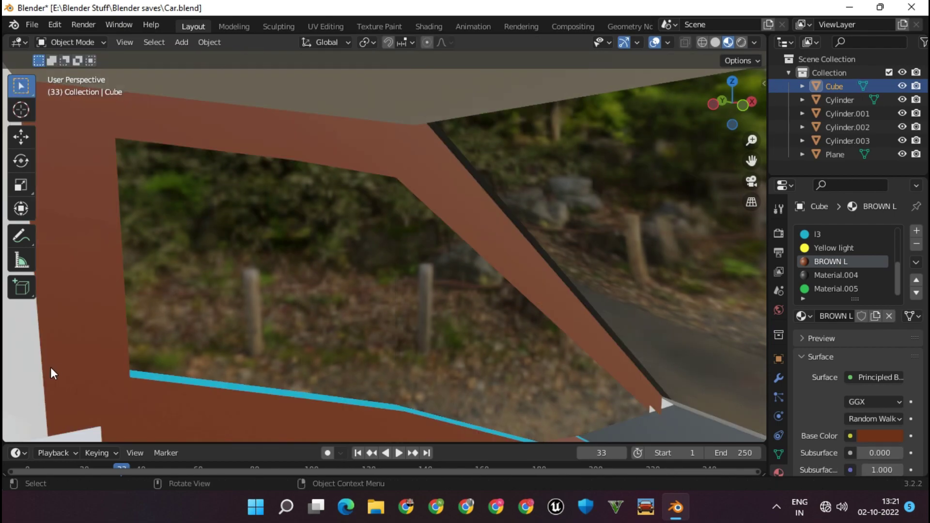
key(Tab)
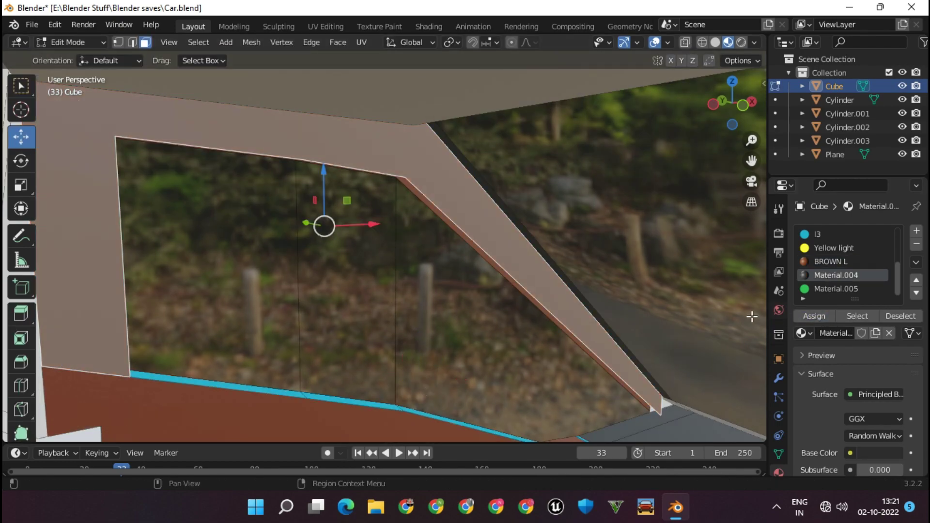
key(Tab)
mouse_move(751, 317)
middle_down()
mouse_move(495, 307)
mouse_move(354, 270)
mouse_move(267, 288)
mouse_move(347, 294)
middle_up()
key(Tab)
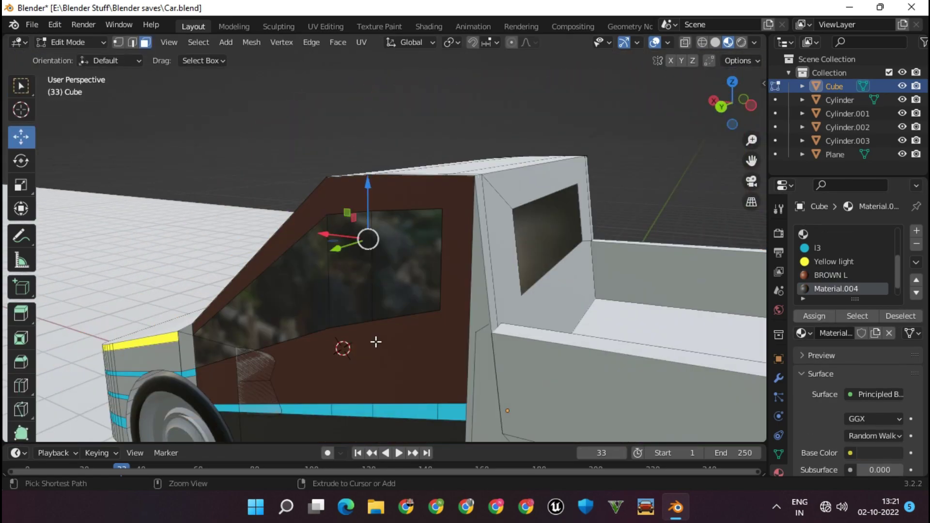
Step: Turn the brown side door face grey with Material.001
click(376, 342)
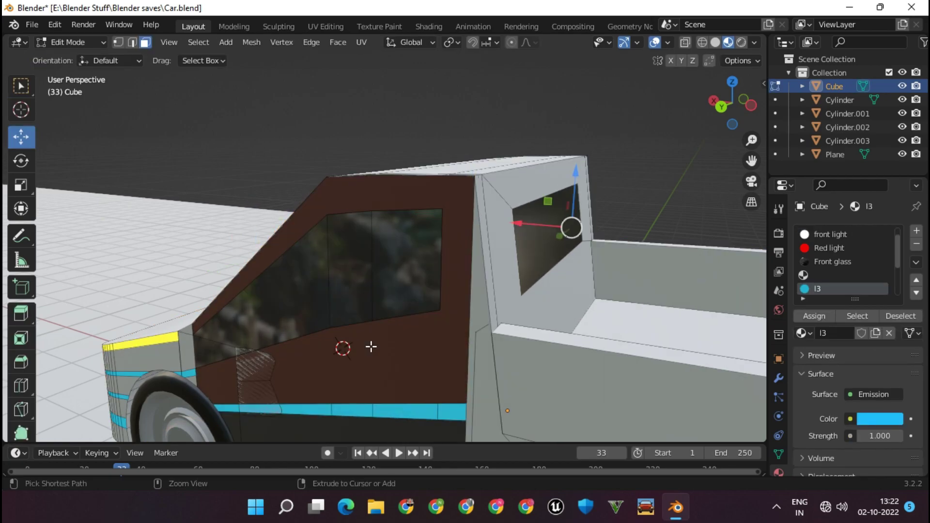
key(ctrl+z)
click(371, 347)
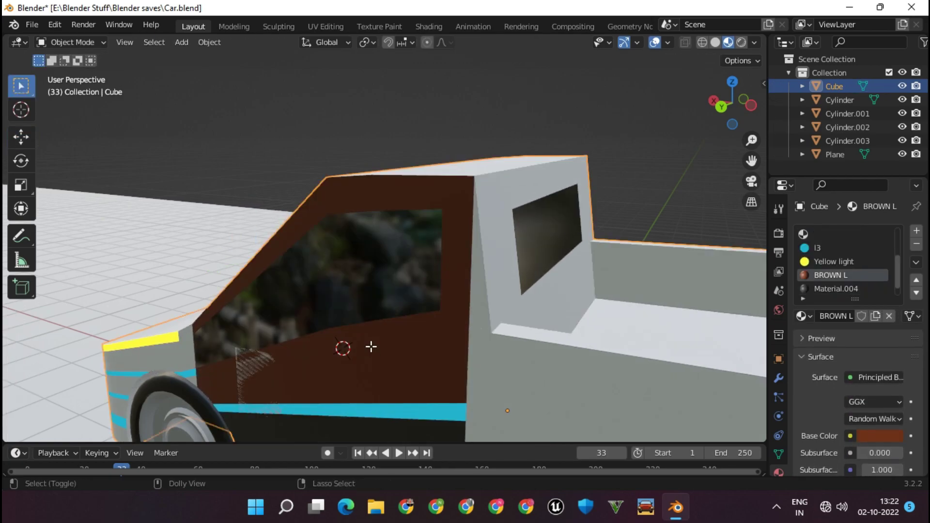
middle_drag(343, 360, 235, 383)
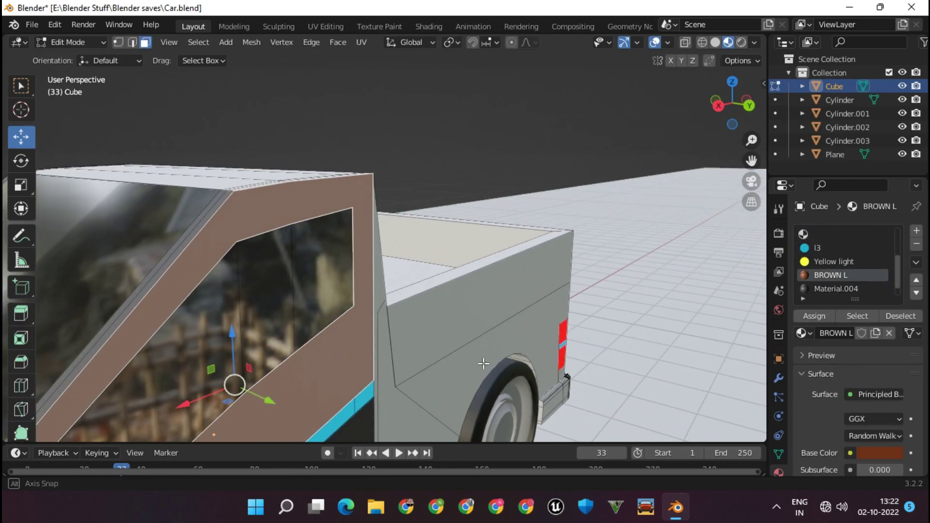
scroll(843, 252, up, 3)
click(836, 235)
click(815, 315)
key(Tab)
Step: Make the windshield pillar edge glow with the green emission Material.005
middle_drag(630, 291, 563, 271)
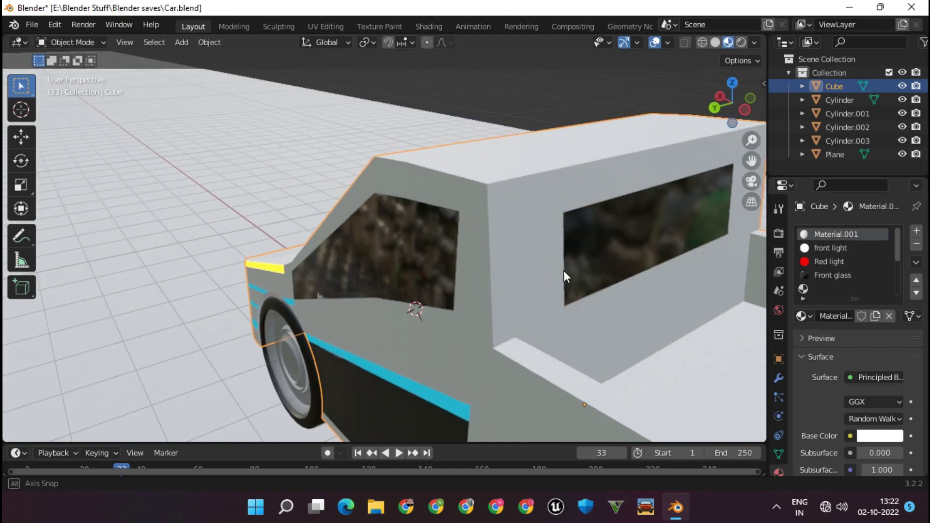
scroll(531, 356, up, 3)
scroll(92, 314, up, 4)
scroll(508, 269, down, 3)
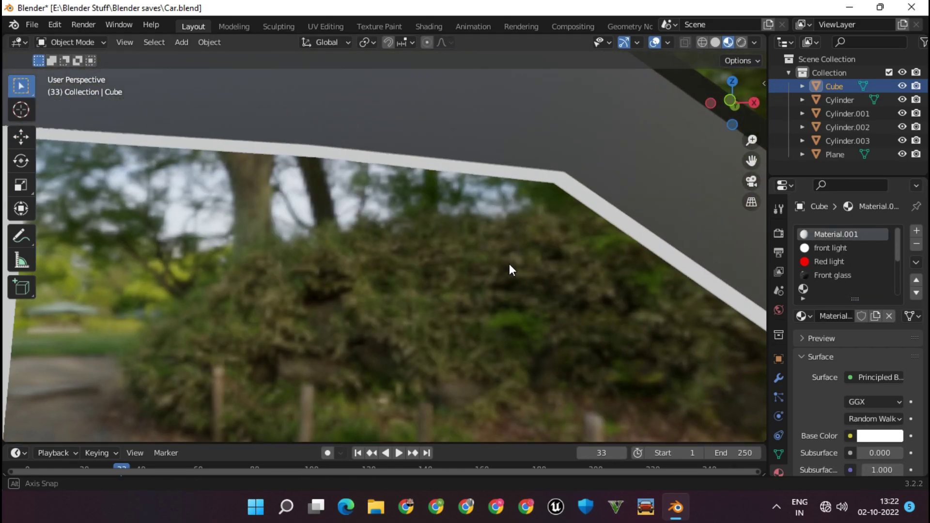
key(Tab)
mouse_move(551, 232)
middle_down()
mouse_move(436, 194)
mouse_move(359, 229)
middle_up()
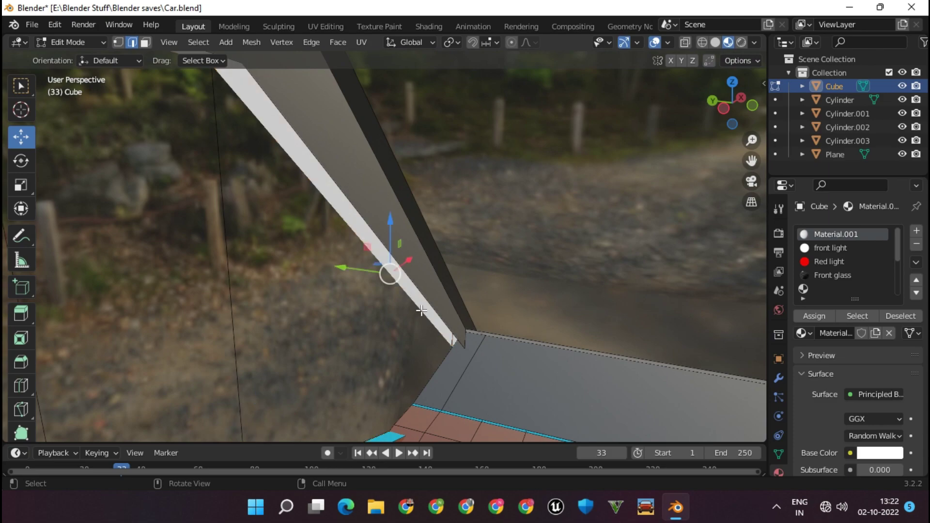
middle_drag(430, 299, 314, 211)
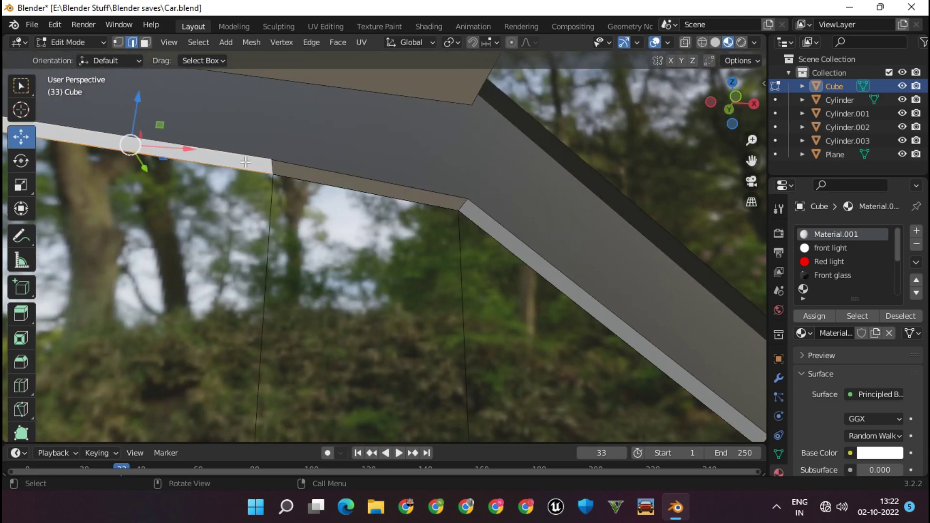
middle_drag(246, 162, 178, 230)
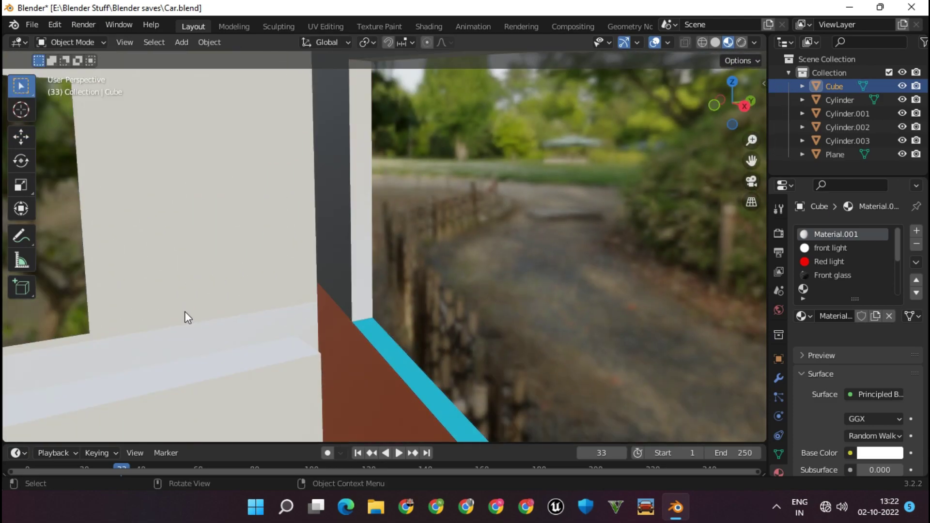
middle_drag(136, 252, 251, 294)
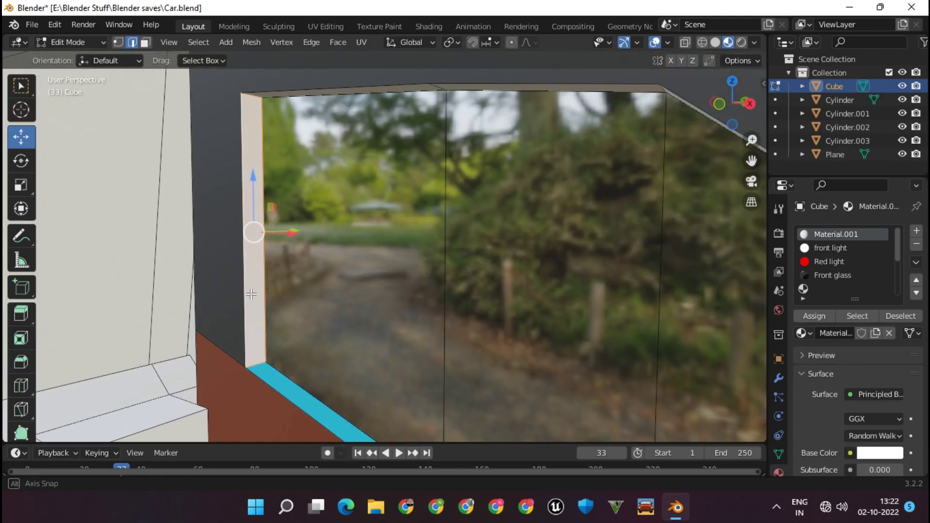
middle_drag(261, 115, 569, 205)
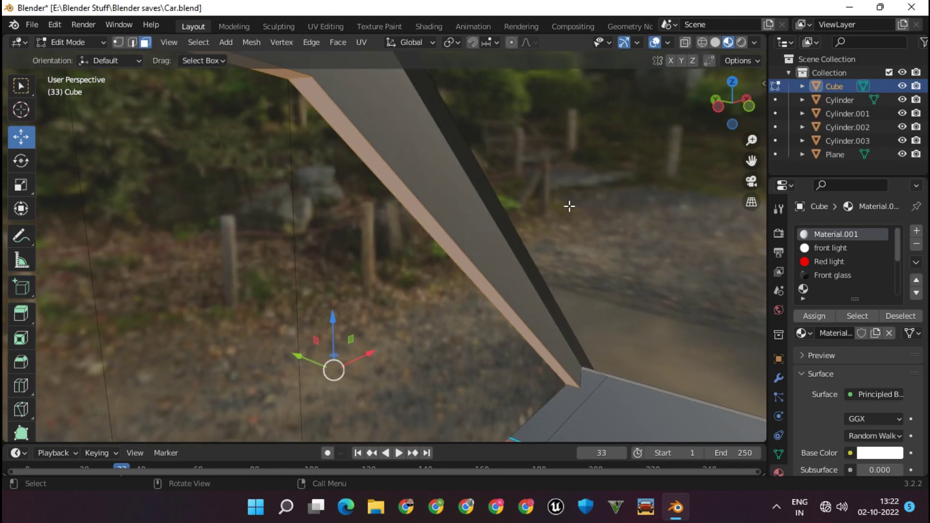
scroll(828, 255, down, 2)
scroll(827, 271, down, 2)
click(827, 289)
click(814, 316)
key(Tab)
Step: Turn the cyan strip on the lower brown panel green with Material.005
mouse_move(685, 275)
middle_down()
mouse_move(574, 226)
mouse_move(403, 195)
mouse_move(455, 246)
mouse_move(486, 259)
mouse_move(310, 297)
mouse_move(258, 280)
mouse_move(423, 182)
mouse_move(44, 153)
mouse_move(37, 172)
middle_up()
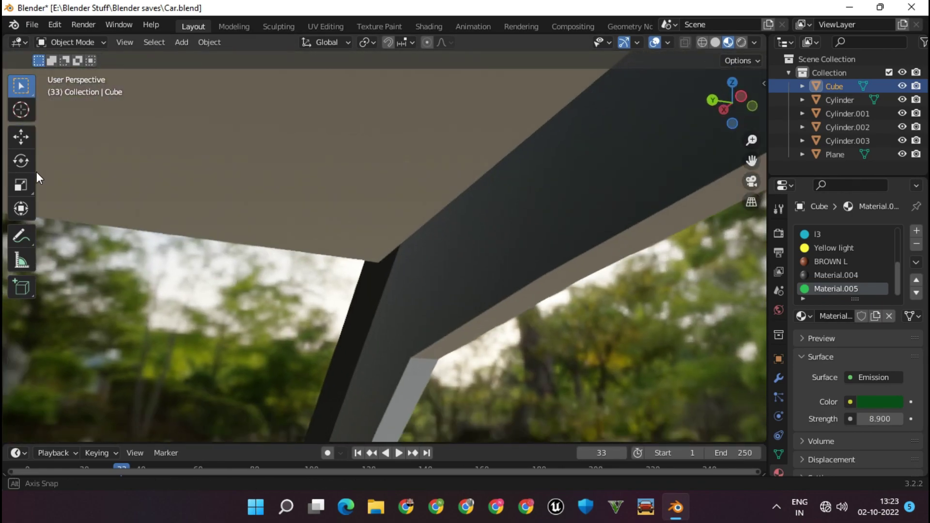
key(Tab)
mouse_move(435, 339)
middle_down()
mouse_move(437, 393)
mouse_move(266, 380)
mouse_move(339, 344)
mouse_move(210, 398)
mouse_move(315, 272)
mouse_move(177, 306)
mouse_move(218, 291)
mouse_move(359, 289)
mouse_move(357, 315)
middle_up()
click(357, 315)
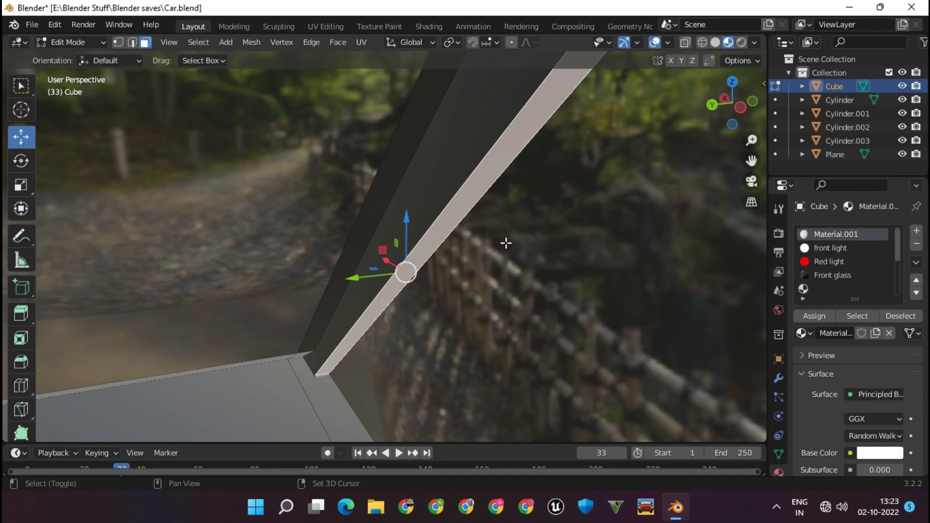
mouse_move(504, 242)
middle_down()
mouse_move(474, 274)
mouse_move(339, 347)
mouse_move(490, 204)
mouse_move(397, 356)
mouse_move(609, 260)
mouse_move(605, 224)
middle_up()
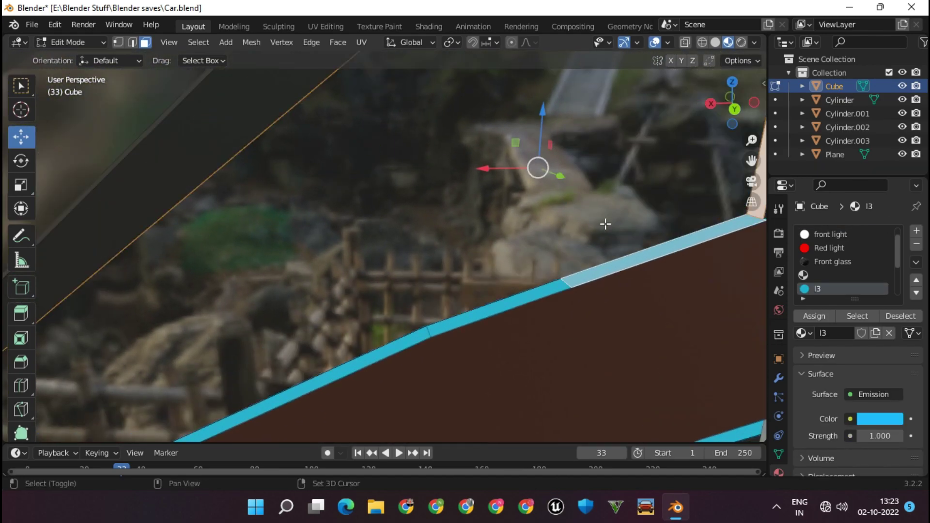
middle_drag(384, 354, 251, 357)
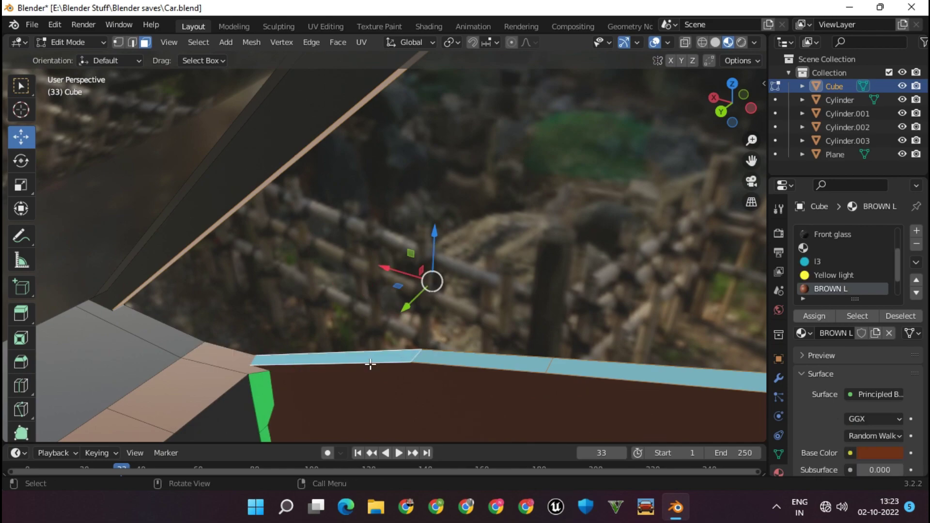
click(832, 290)
click(814, 315)
mouse_move(743, 322)
middle_down()
mouse_move(619, 282)
mouse_move(436, 316)
mouse_move(401, 342)
mouse_move(286, 318)
mouse_move(436, 291)
middle_up()
Step: Check the cab in Rendered and Solid shading, then resume editing in Material Preview
key(Tab)
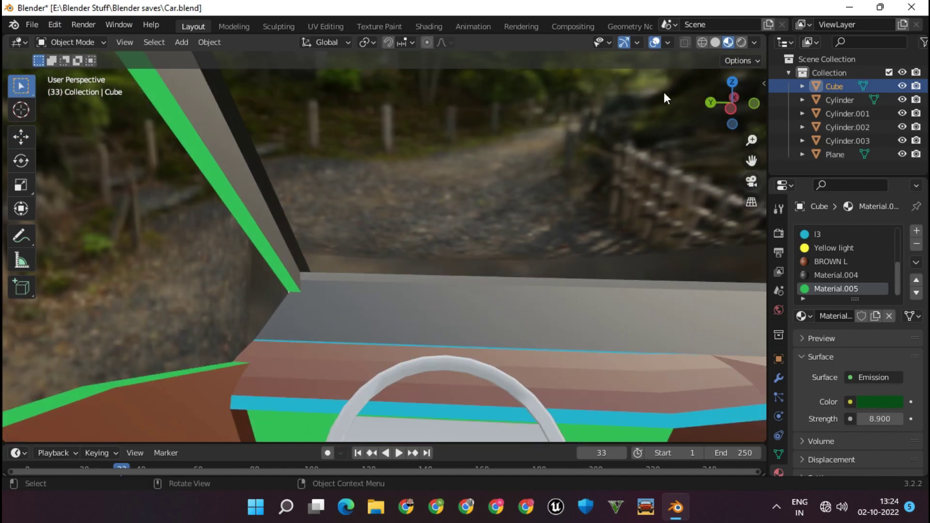
click(724, 42)
click(698, 42)
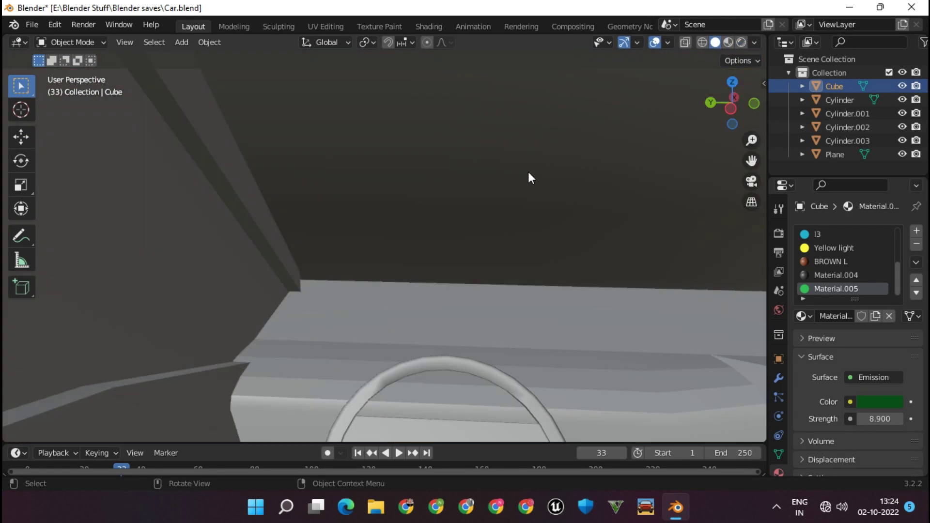
click(728, 43)
mouse_move(550, 212)
middle_down()
mouse_move(455, 171)
mouse_move(443, 237)
mouse_move(434, 221)
middle_up()
key(Tab)
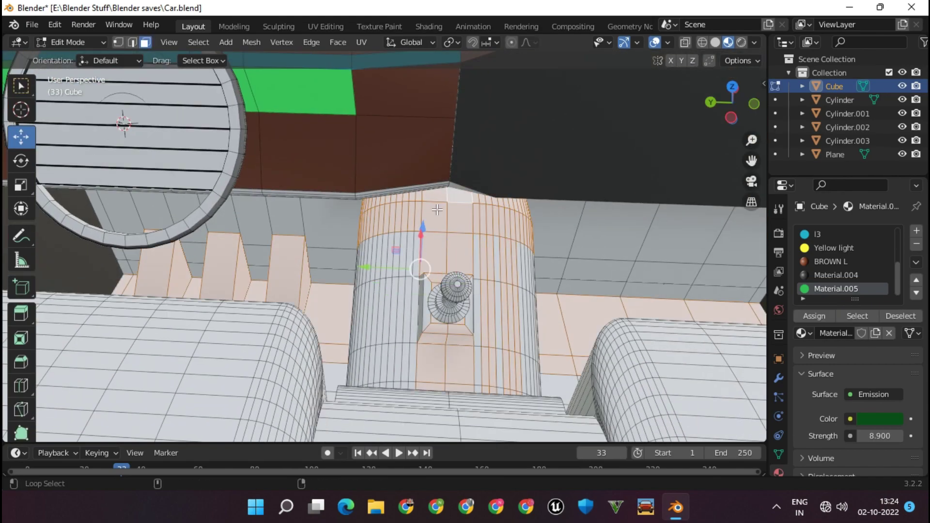
Step: Assign the dark Material.004 to the console faces around the gear lever
middle_drag(407, 358, 571, 328)
click(822, 275)
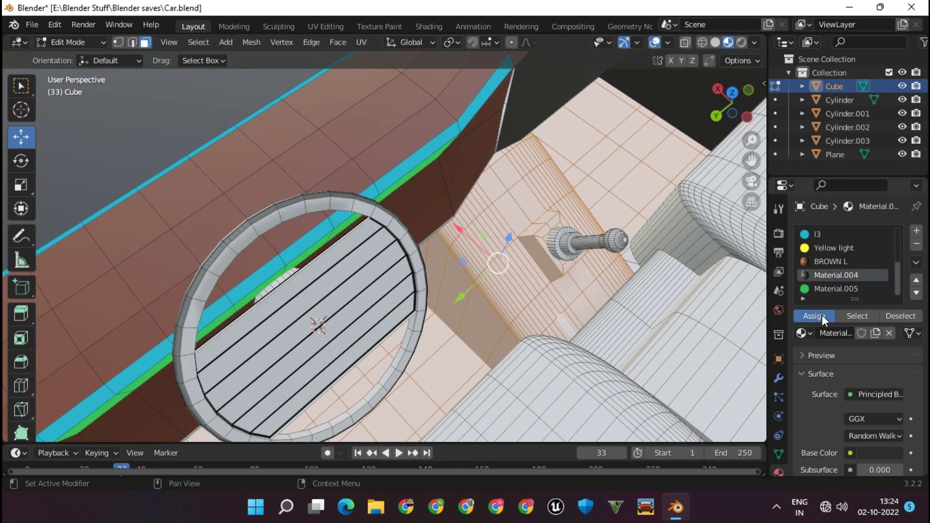
mouse_move(630, 291)
middle_down()
mouse_move(581, 141)
mouse_move(461, 247)
middle_up()
click(581, 135)
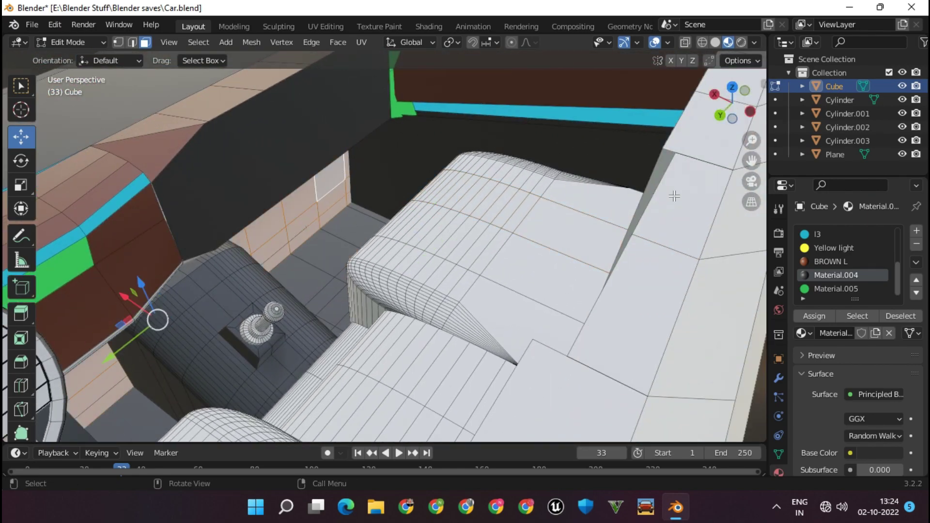
key(Tab)
mouse_move(253, 192)
middle_down()
mouse_move(464, 186)
mouse_move(446, 203)
mouse_move(523, 243)
mouse_move(558, 211)
mouse_move(420, 222)
mouse_move(452, 292)
mouse_move(555, 214)
middle_up()
scroll(499, 228, down, 5)
scroll(448, 201, up, 5)
scroll(452, 206, up, 3)
key(Tab)
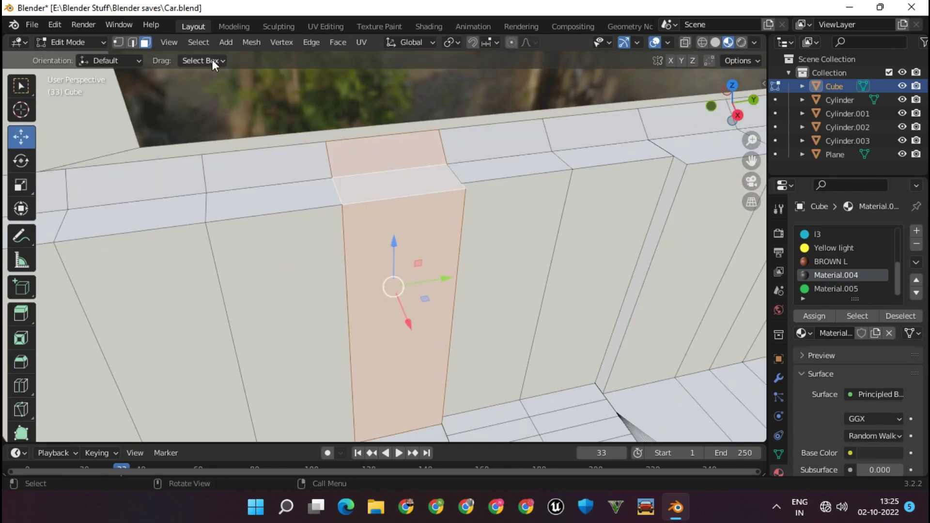
Step: Bevel the backrest edge loop, then undo the many-segment corner bevel
mouse_move(427, 207)
middle_down()
mouse_move(525, 191)
mouse_move(487, 173)
mouse_move(528, 184)
middle_up()
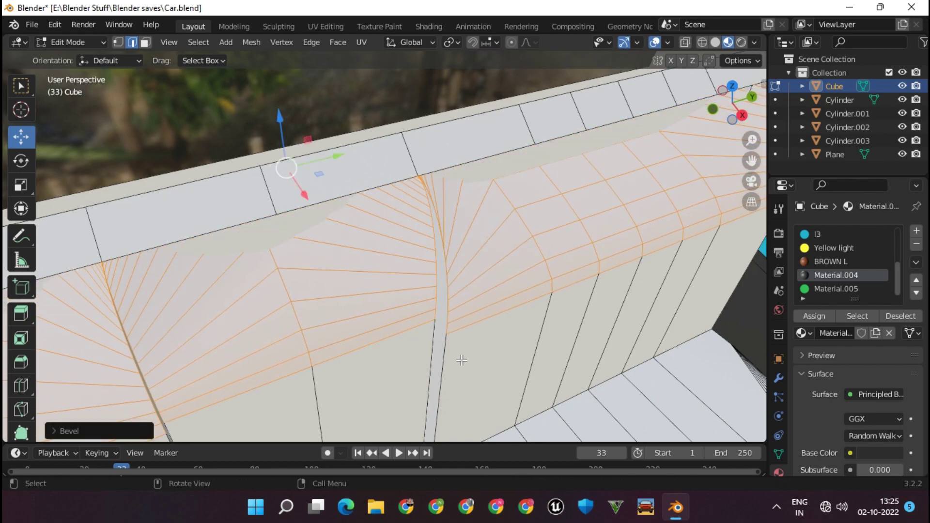
mouse_move(443, 360)
middle_down()
mouse_move(322, 342)
mouse_move(171, 302)
middle_up()
alt+click(171, 303)
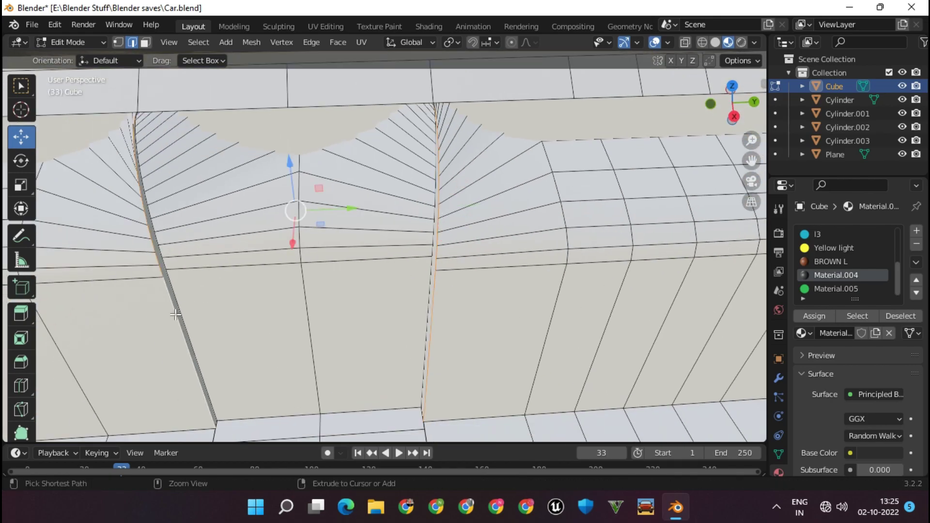
key(ctrl+b)
middle_drag(4, 308, 249, 292)
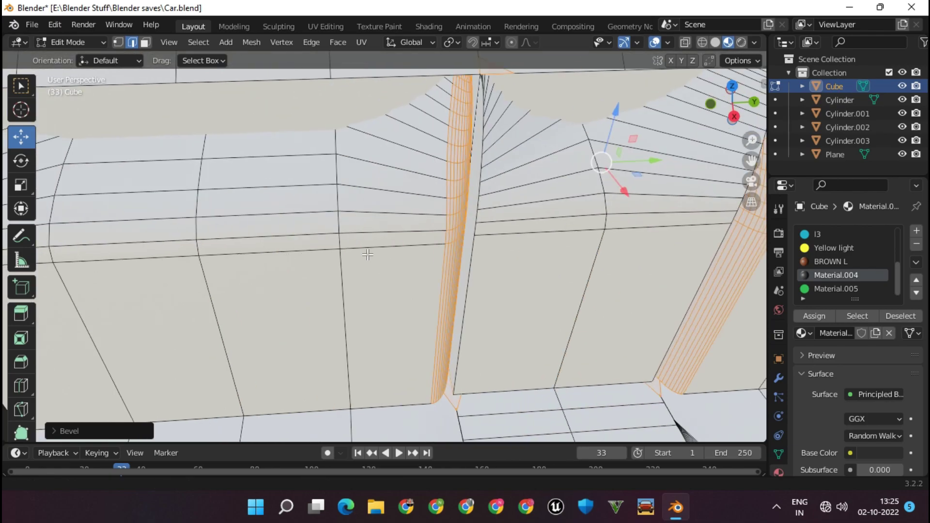
mouse_move(272, 330)
middle_down()
mouse_move(286, 315)
mouse_move(391, 290)
middle_up()
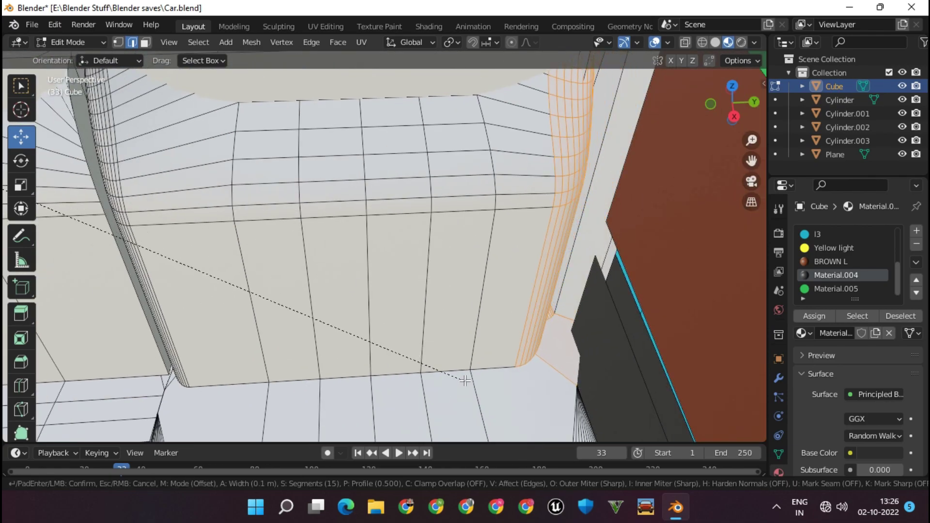
click(388, 324)
mouse_move(388, 324)
middle_down()
mouse_move(375, 370)
mouse_move(442, 319)
middle_up()
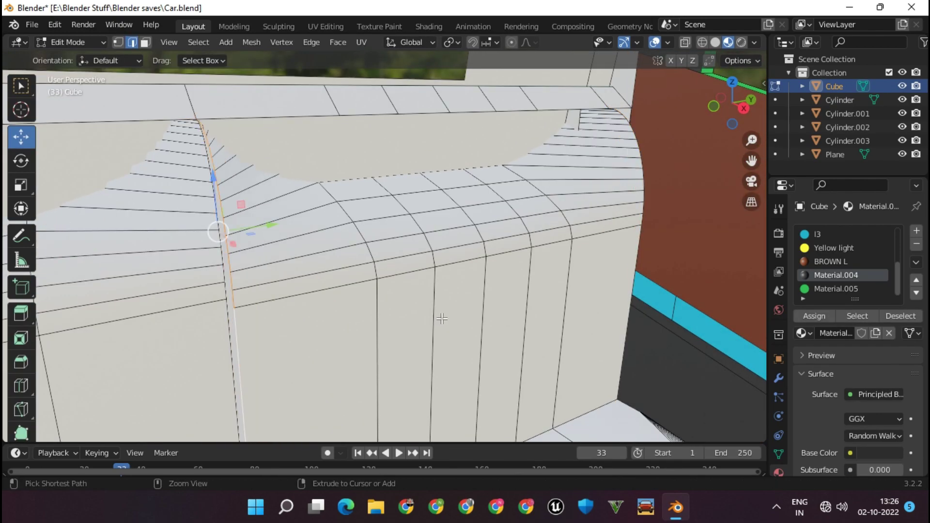
key(ctrl+z)
Step: Round the backrest's top and vertical edges with 15-segment bevels, then use face select mode
key(ctrl+b)
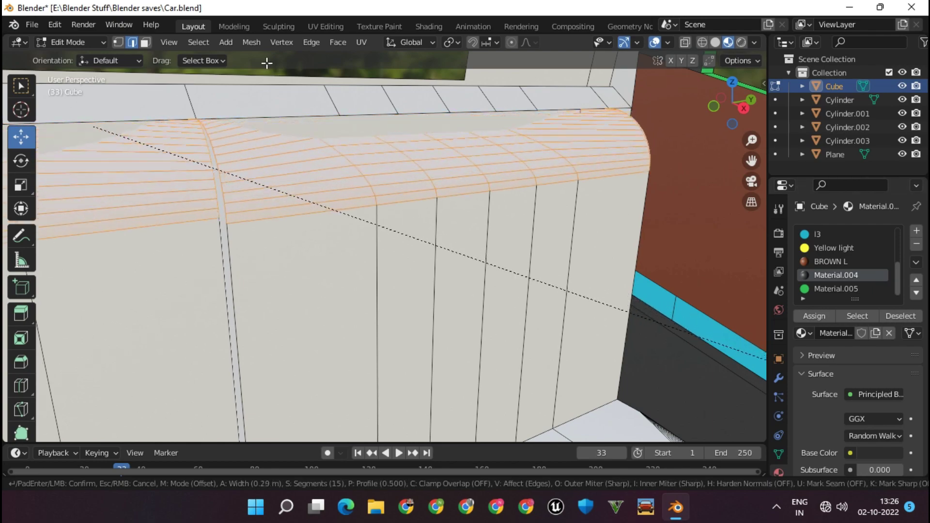
alt+click(225, 195)
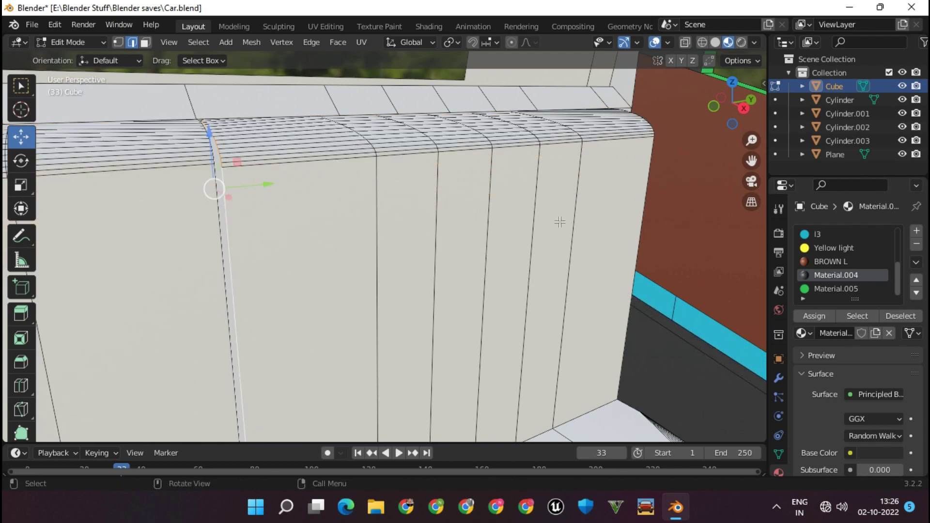
mouse_move(633, 222)
middle_down()
mouse_move(301, 233)
mouse_move(451, 249)
mouse_move(360, 227)
middle_up()
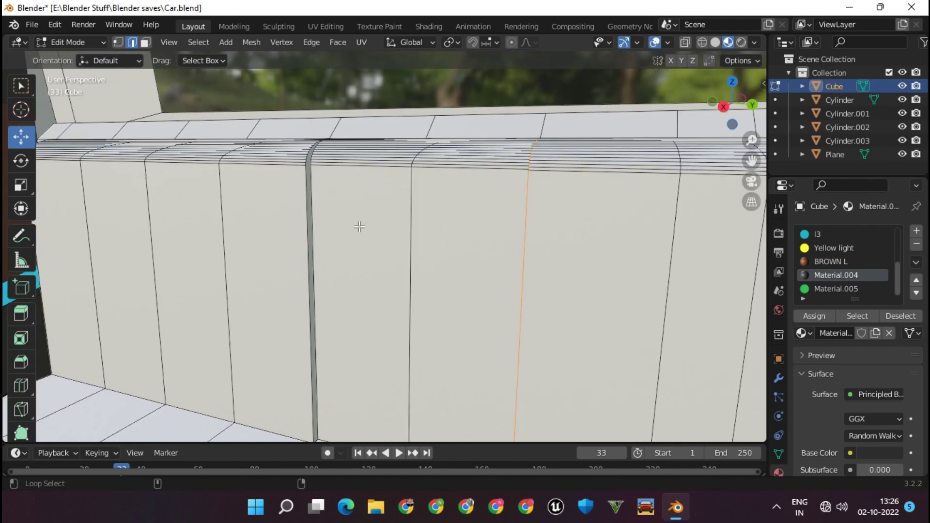
shift+middle_drag(293, 255, 123, 233)
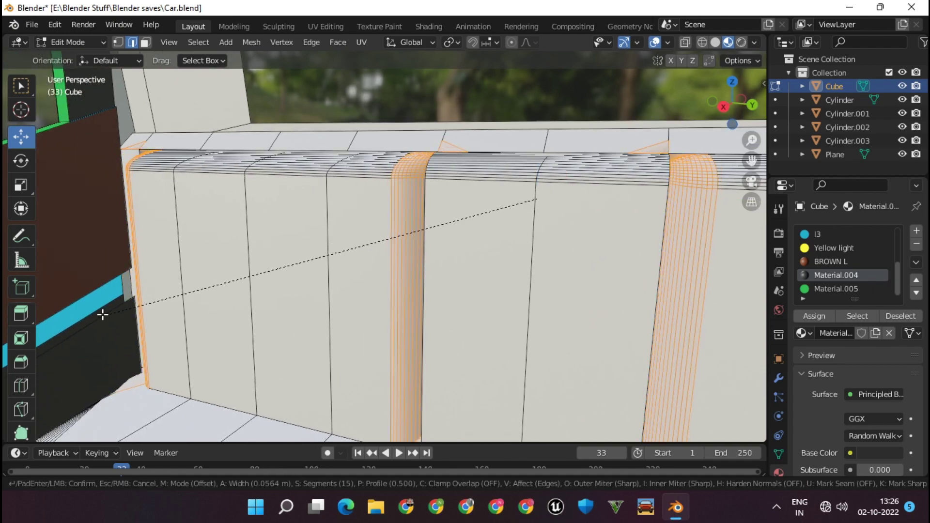
click(199, 320)
key(Tab)
middle_drag(199, 320, 270, 310)
key(Tab)
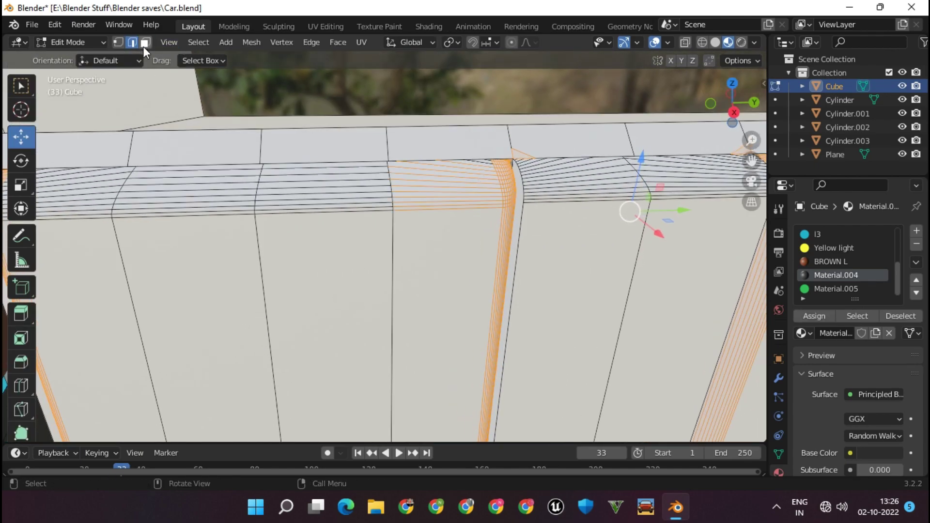
click(150, 42)
middle_drag(340, 232, 305, 219)
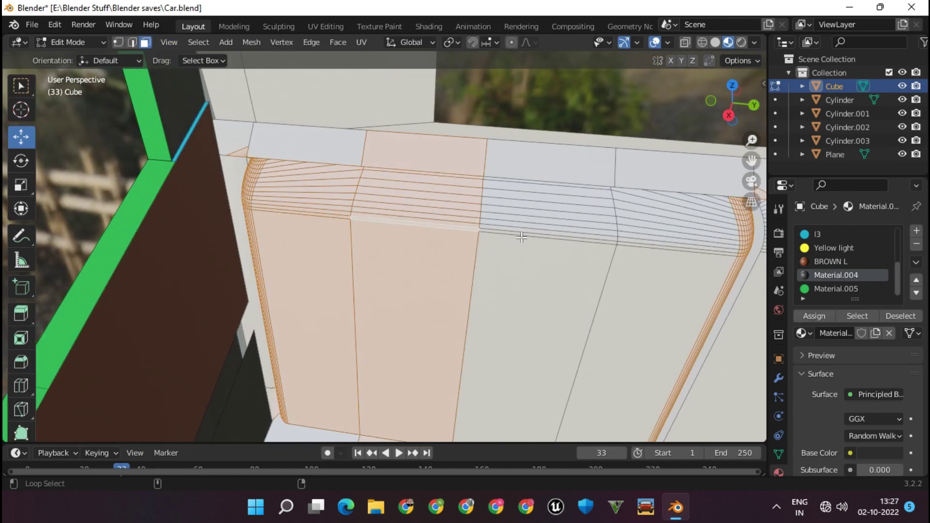
Step: Apply the BROWN L material to the selected seat faces
middle_drag(639, 246, 547, 207)
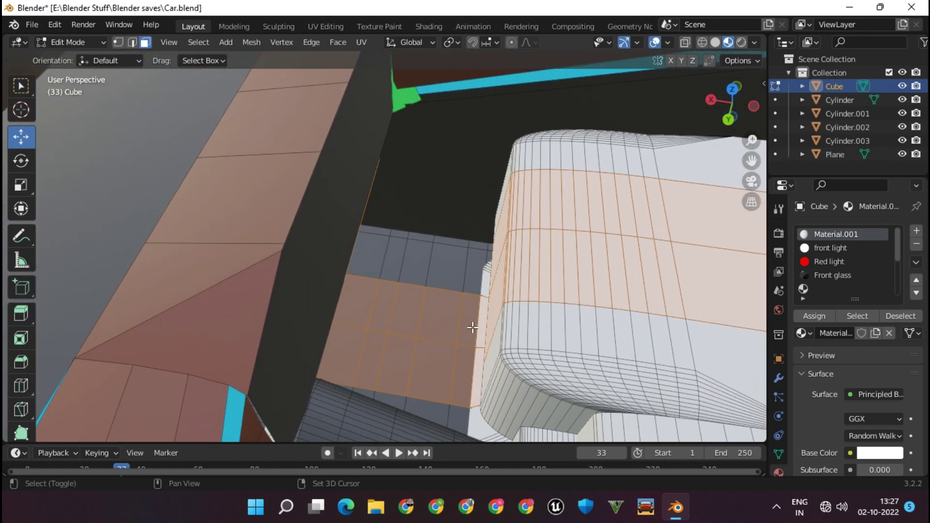
middle_drag(350, 326, 318, 286)
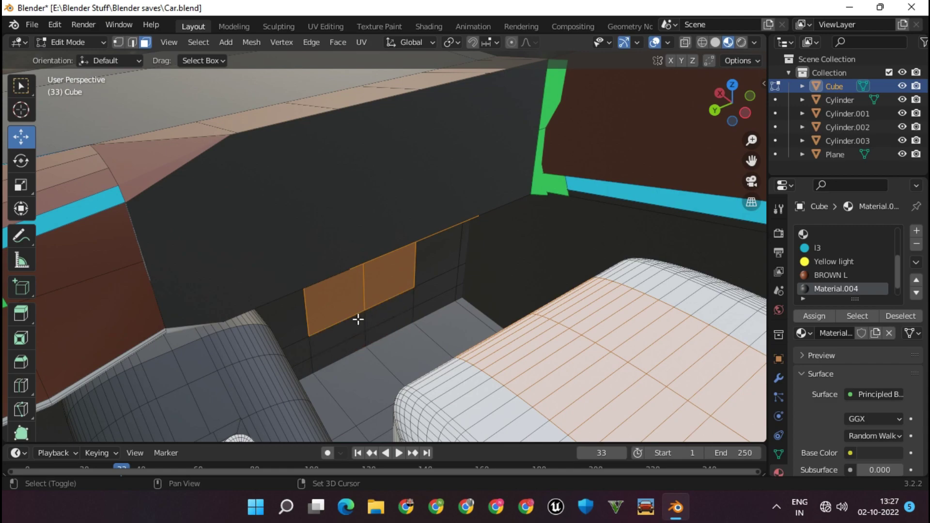
click(824, 315)
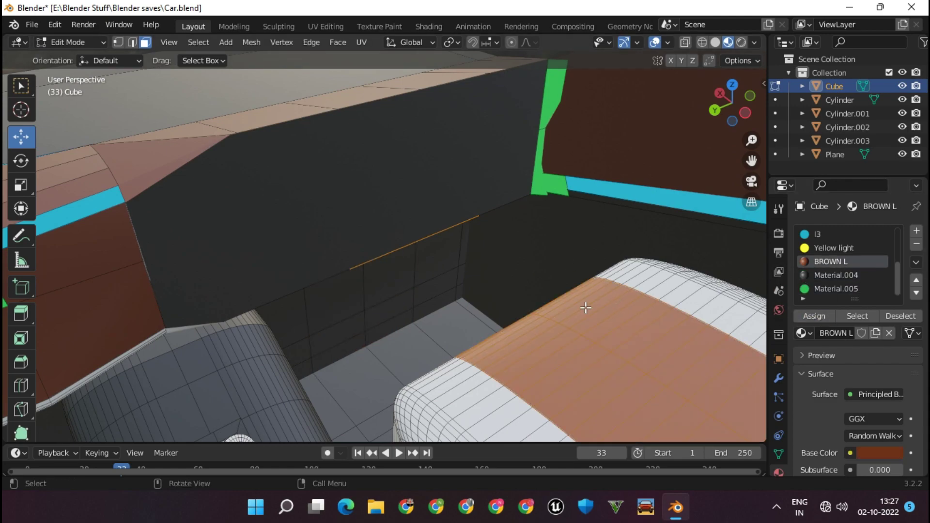
key(Tab)
mouse_move(587, 307)
middle_down()
mouse_move(619, 307)
mouse_move(539, 339)
mouse_move(607, 262)
mouse_move(467, 272)
middle_up()
key(Tab)
Step: Assign the material to a backrest face loop and the steps under the dashboard
alt+click(430, 140)
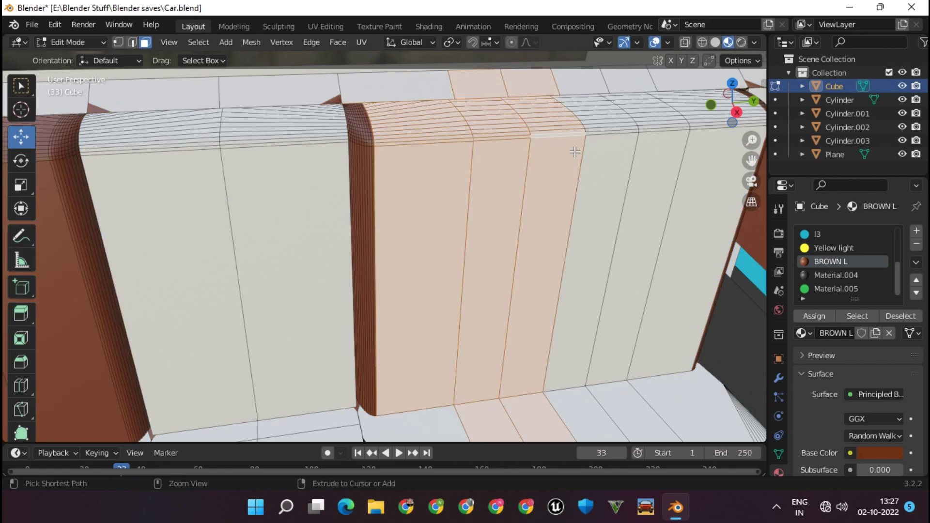
middle_drag(650, 163, 476, 143)
mouse_move(646, 144)
middle_down()
mouse_move(647, 170)
mouse_move(486, 147)
mouse_move(396, 220)
middle_up()
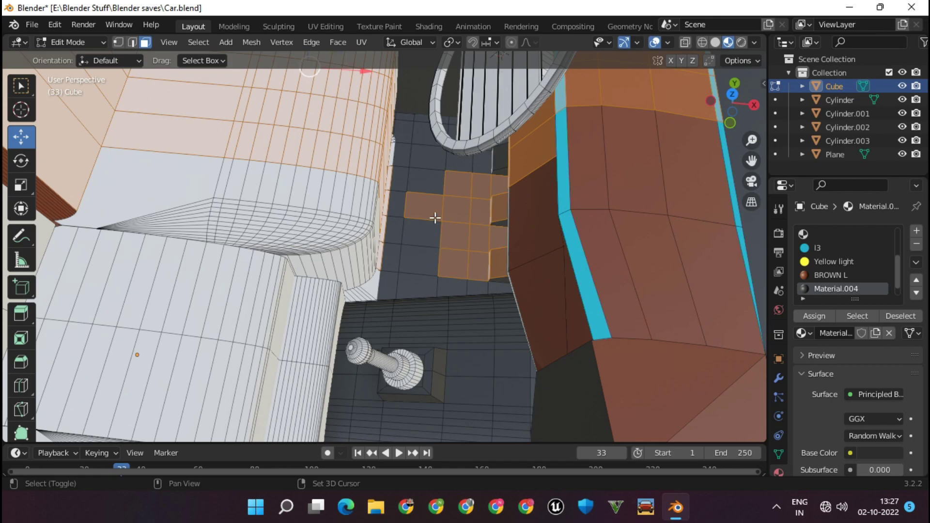
mouse_move(476, 263)
middle_down()
mouse_move(446, 262)
mouse_move(428, 278)
middle_up()
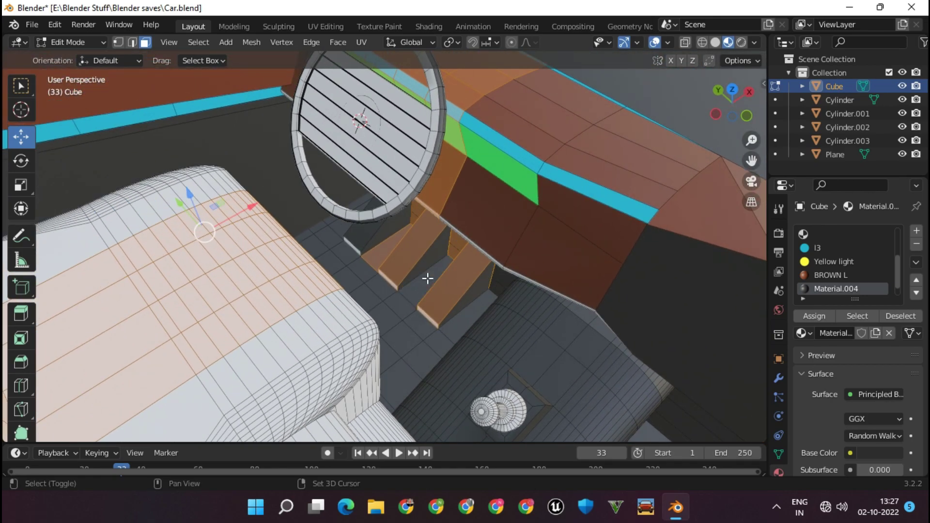
mouse_move(696, 279)
middle_down()
mouse_move(496, 251)
mouse_move(405, 320)
middle_up()
shift+click(405, 320)
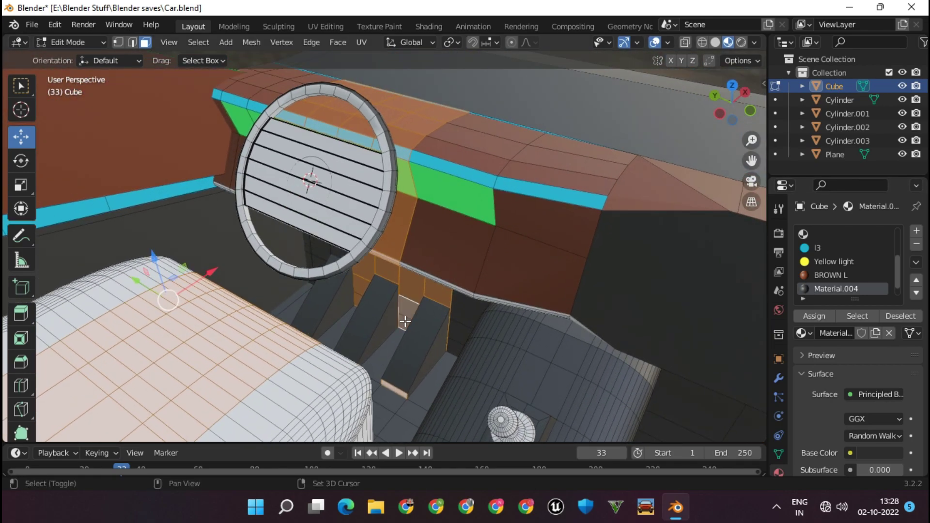
click(814, 316)
key(Tab)
mouse_move(548, 292)
middle_down()
mouse_move(449, 265)
mouse_move(353, 278)
mouse_move(372, 251)
middle_up()
key(Tab)
Step: Assign the material to the seat block's faces and the adjacent floor faces
click(296, 250)
shift+click(474, 227)
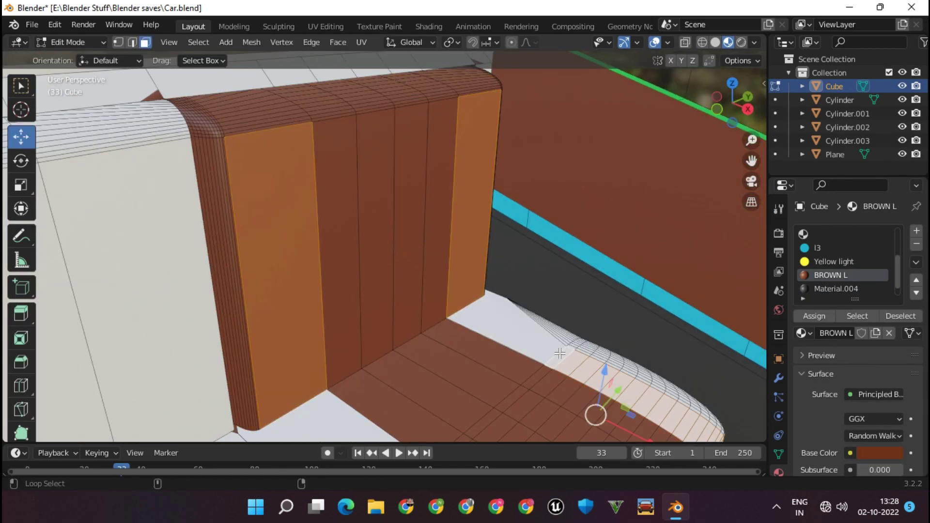
alt+shift+click(469, 303)
middle_drag(536, 316, 565, 382)
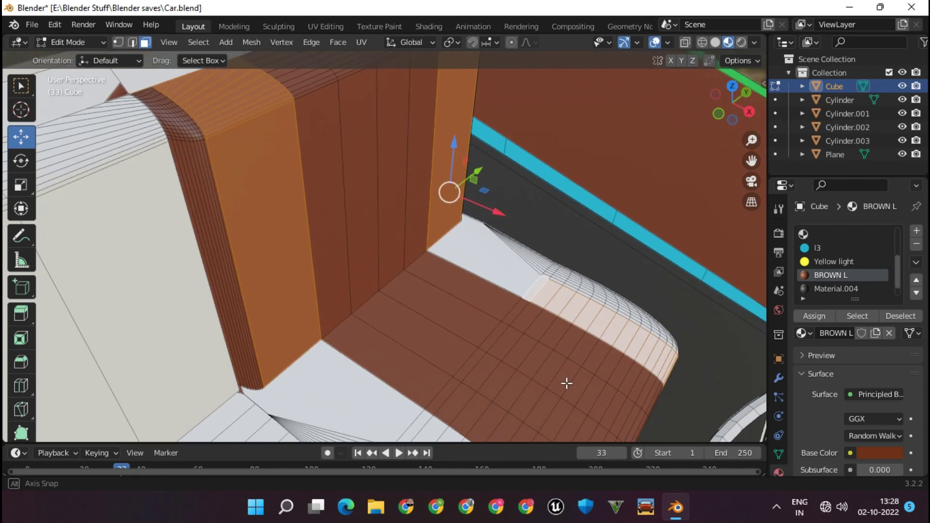
alt+shift+click(422, 368)
mouse_move(532, 213)
middle_down()
mouse_move(613, 326)
mouse_move(292, 261)
middle_up()
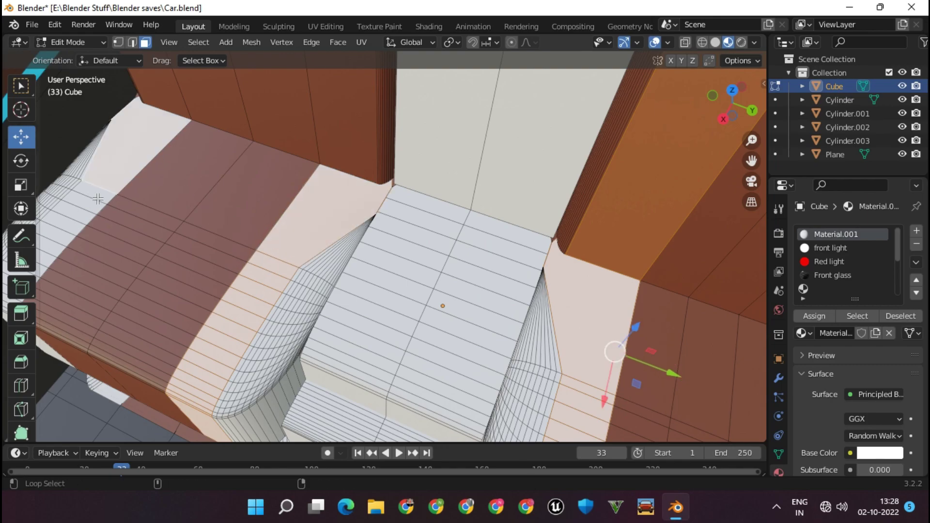
mouse_move(343, 154)
middle_down()
mouse_move(436, 315)
mouse_move(357, 191)
mouse_move(170, 141)
middle_up()
alt+shift+click(169, 140)
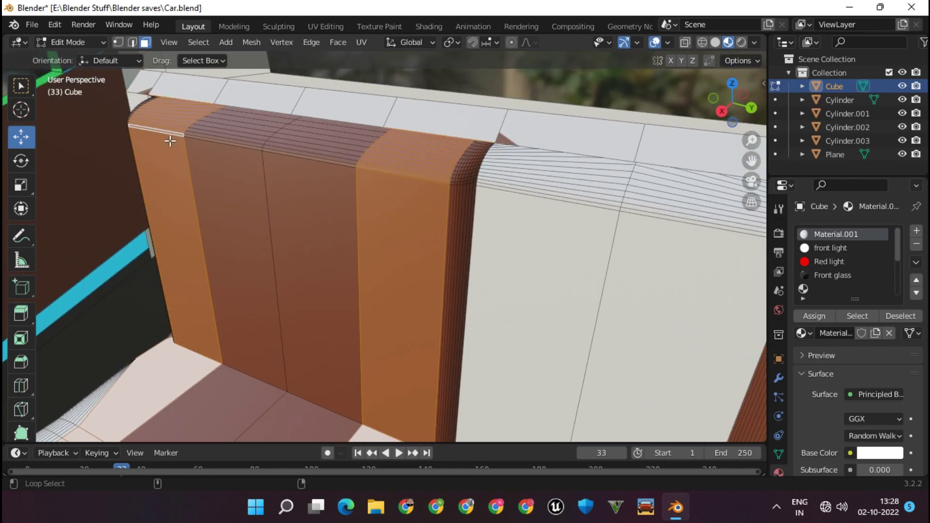
click(812, 320)
key(Tab)
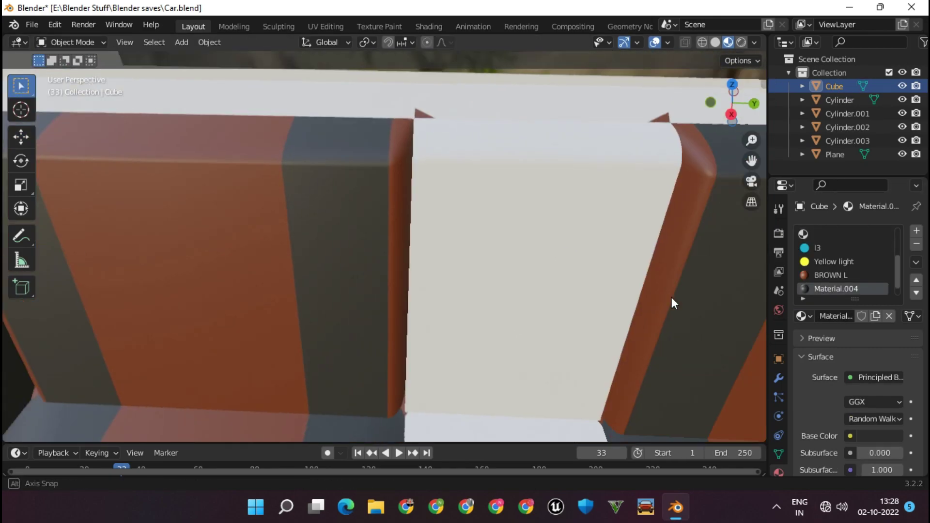
mouse_move(671, 297)
middle_down()
mouse_move(702, 324)
mouse_move(563, 310)
middle_up()
key(Tab)
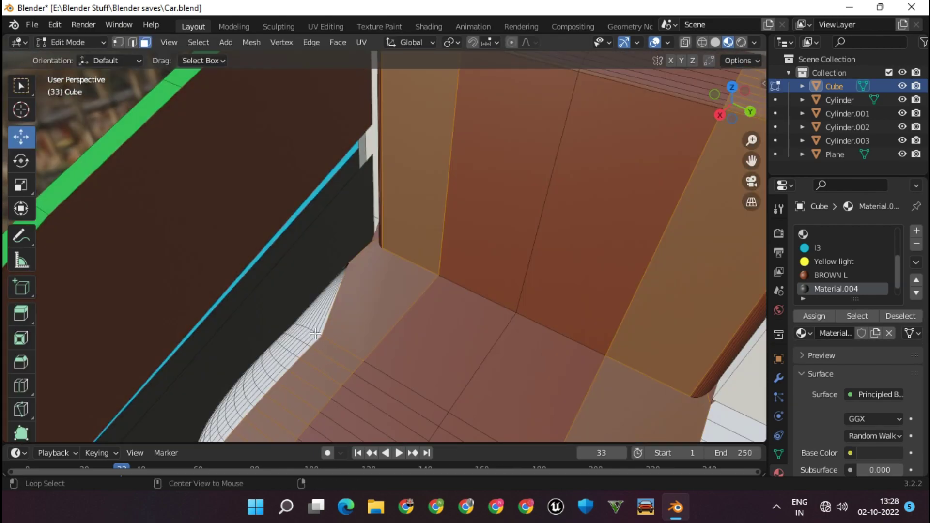
Step: Inspect the rounded seat crease, then set Material.001's base colour to black
key(alt+a)
mouse_move(317, 337)
middle_down()
mouse_move(374, 197)
mouse_move(438, 216)
middle_up()
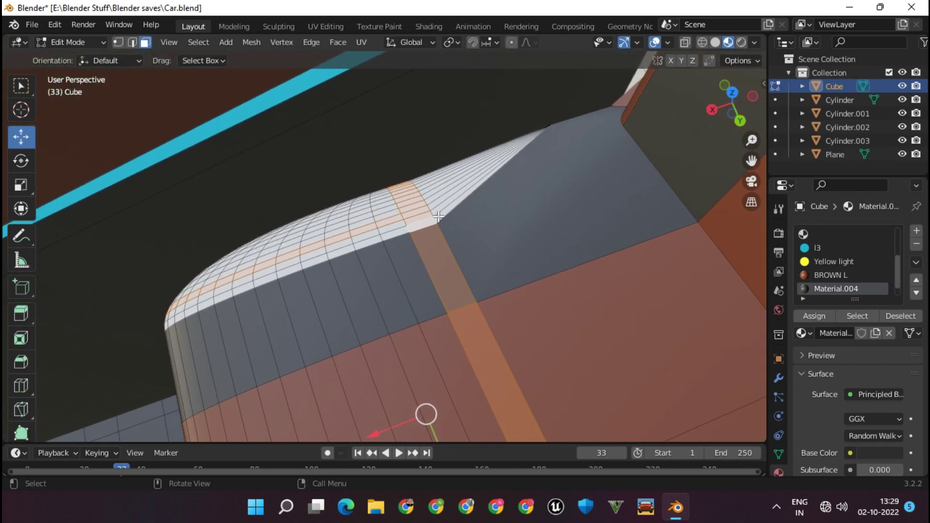
alt+click(435, 221)
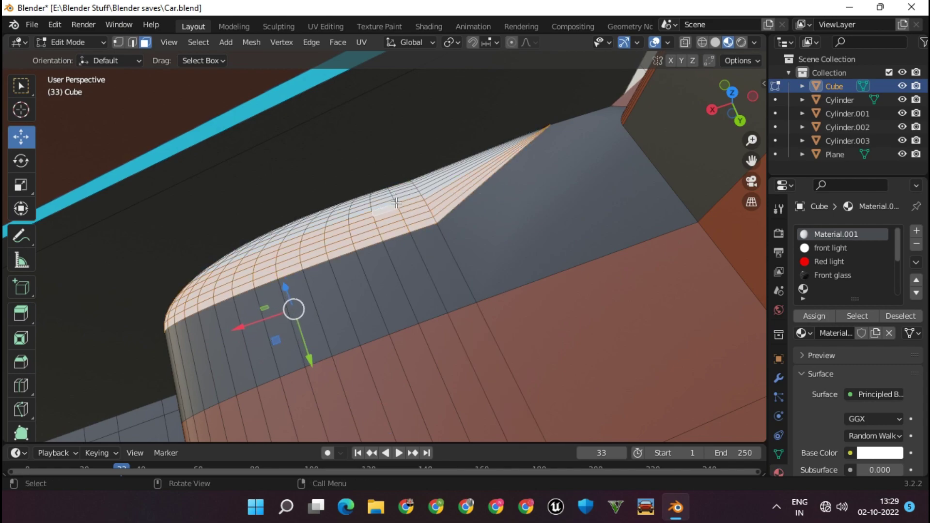
mouse_move(396, 203)
middle_down()
mouse_move(494, 208)
mouse_move(460, 254)
mouse_move(635, 179)
mouse_move(289, 216)
mouse_move(432, 262)
mouse_move(310, 264)
mouse_move(491, 273)
middle_up()
key(Tab)
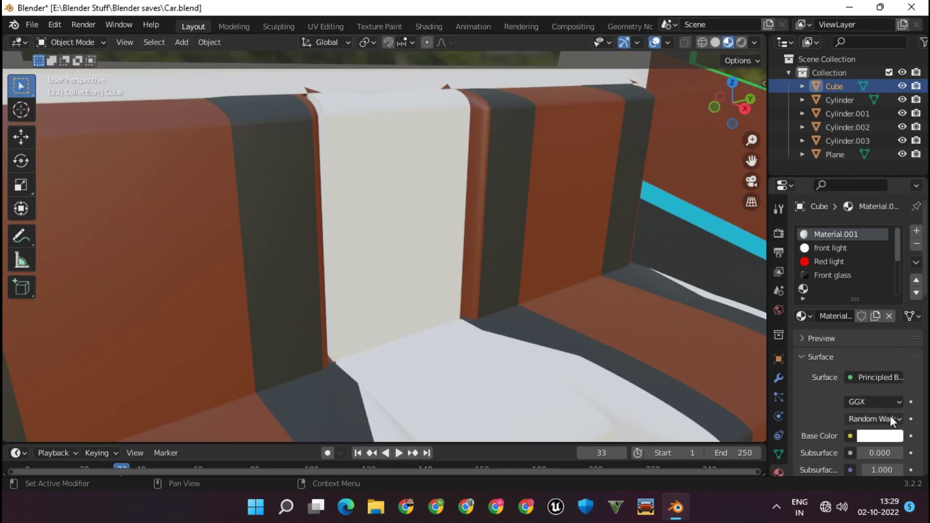
click(880, 435)
drag(913, 271, 913, 349)
mouse_move(581, 300)
middle_down()
mouse_move(451, 282)
mouse_move(183, 269)
mouse_move(252, 237)
mouse_move(420, 344)
mouse_move(190, 283)
mouse_move(368, 286)
middle_up()
scroll(252, 237, down, 5)
key(Tab)
Step: Give the door face the active material, then orbit round to the cab's rear panel
click(813, 320)
key(Tab)
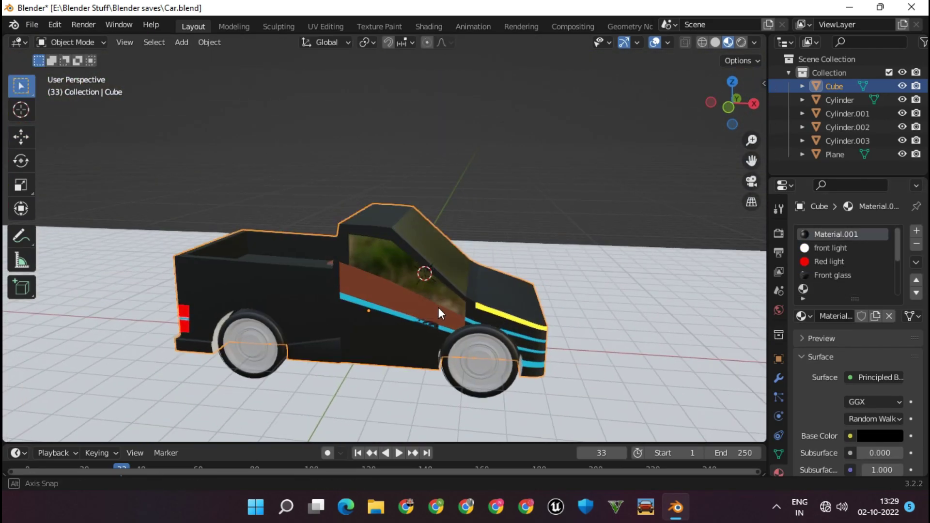
middle_drag(438, 307, 449, 234)
scroll(448, 233, up, 4)
mouse_move(426, 295)
middle_down()
mouse_move(512, 310)
mouse_move(328, 300)
mouse_move(374, 322)
middle_up()
Step: Duplicate the back-window panel and push the copy about 0.33 m outward toward the bed
key(Tab)
click(374, 322)
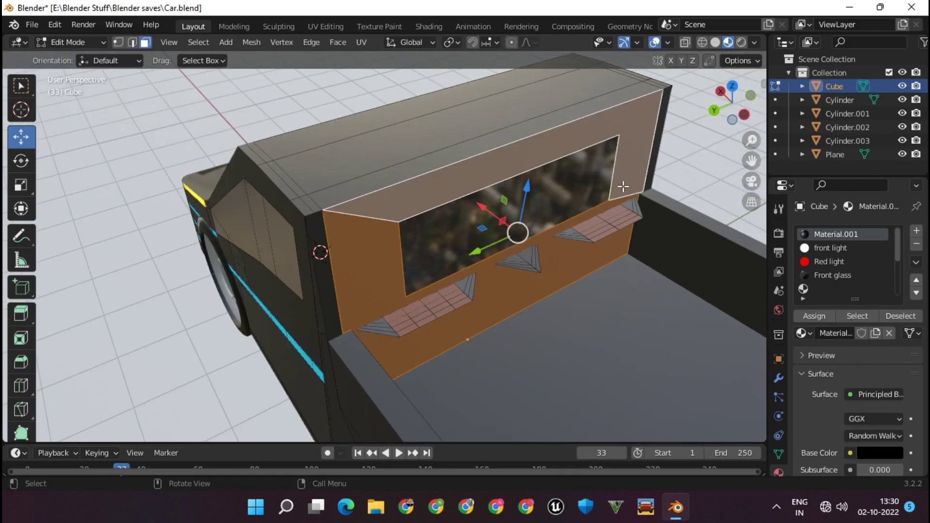
key(e)
click(619, 212)
key(e)
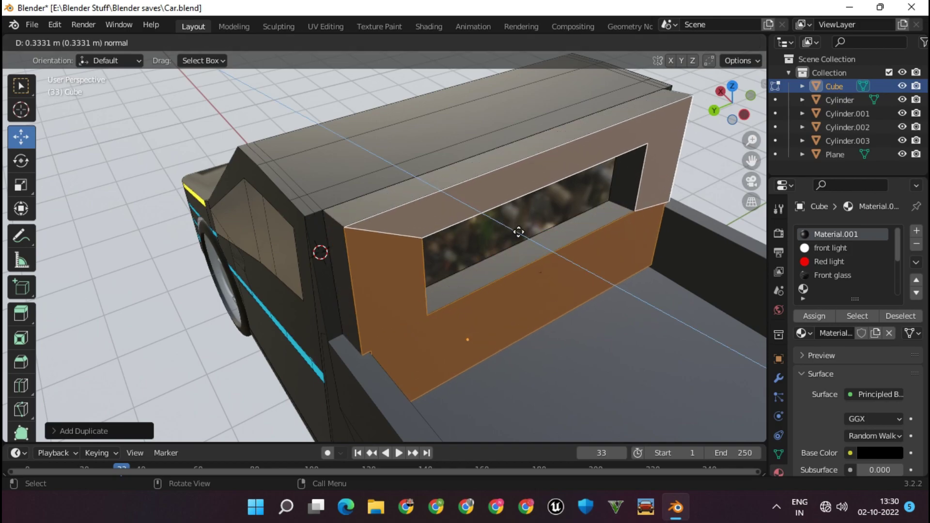
key(Tab)
Step: Orbit around the cab and into the car interior to inspect the new panel
scroll(426, 217, up, 5)
middle_drag(426, 217, 360, 240)
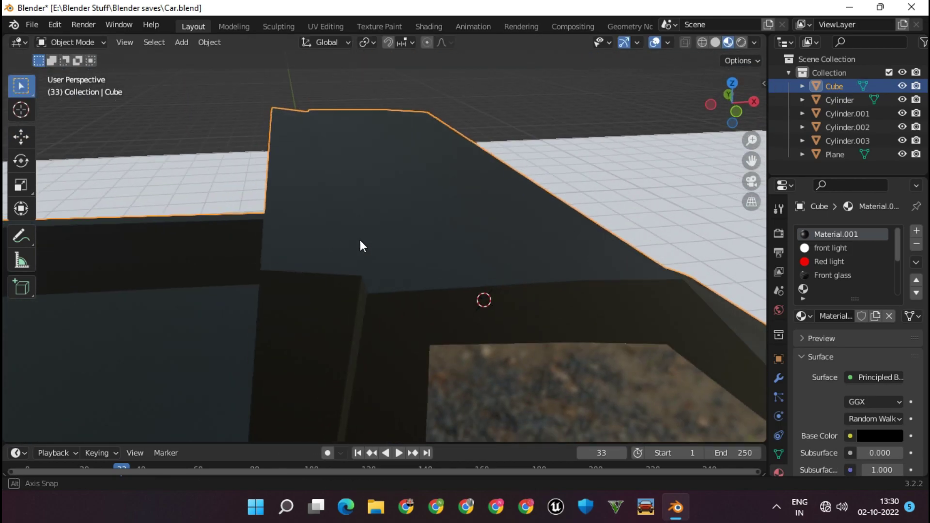
scroll(359, 239, down, 5)
scroll(469, 364, up, 6)
mouse_move(470, 364)
middle_down()
mouse_move(555, 255)
mouse_move(565, 282)
middle_up()
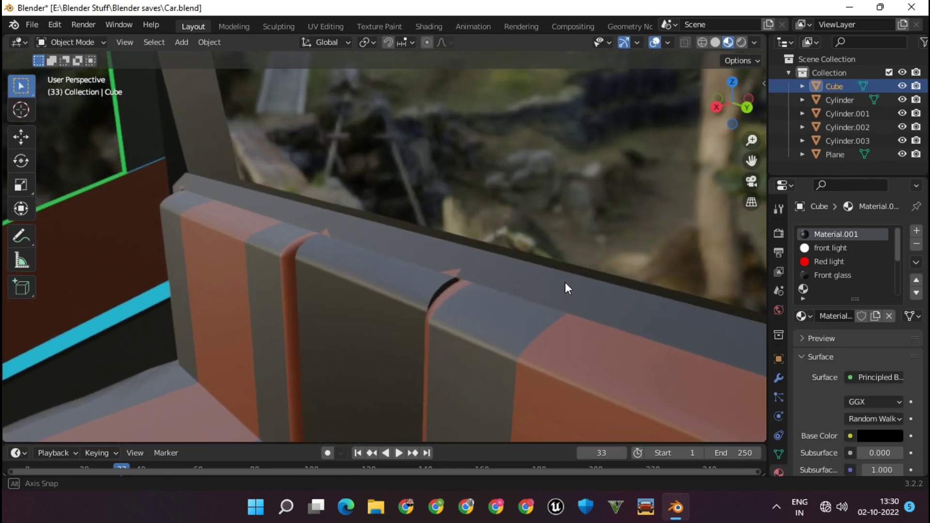
scroll(565, 282, up, 3)
Step: Preview the truck in rendered shading, then return to solid Edit Mode near the steering wheel
click(741, 42)
mouse_move(626, 199)
middle_down()
mouse_move(475, 240)
mouse_move(509, 241)
mouse_move(556, 220)
mouse_move(451, 232)
mouse_move(428, 269)
mouse_move(529, 269)
mouse_move(489, 240)
mouse_move(472, 252)
middle_up()
scroll(472, 252, down, 3)
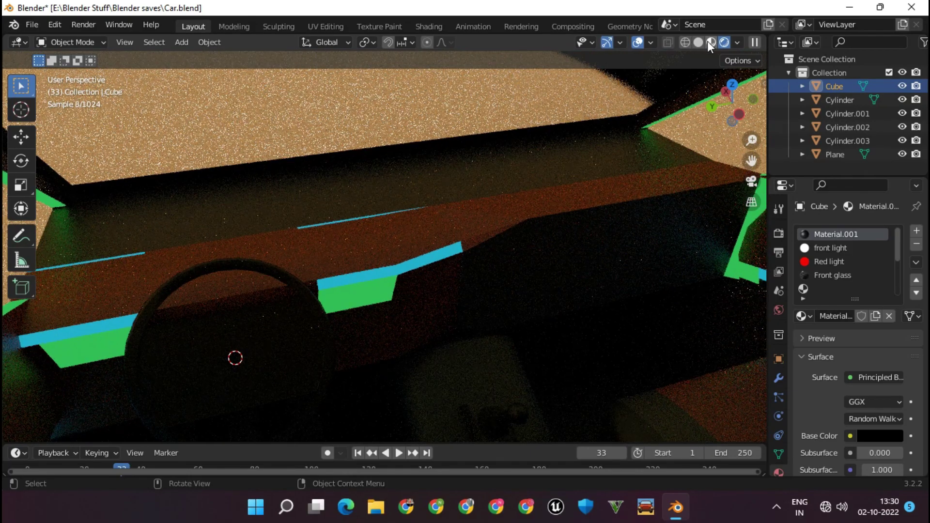
click(698, 43)
key(Tab)
mouse_move(235, 357)
shift+middle_down()
mouse_move(259, 323)
mouse_move(265, 346)
shift+middle_up()
Step: Navigate to the steering wheel using X-ray briefly, ending in wireframe display
click(685, 42)
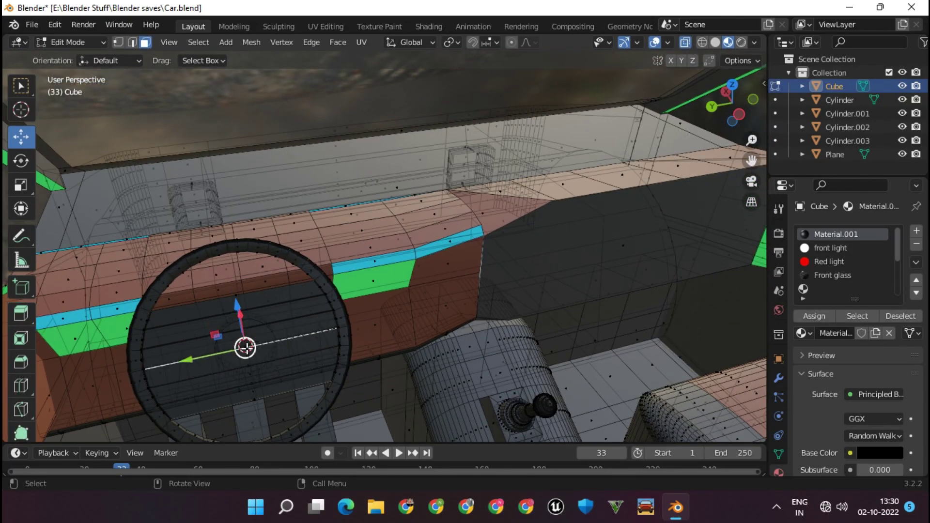
shift+middle_drag(478, 258, 498, 282)
scroll(292, 359, up, 2)
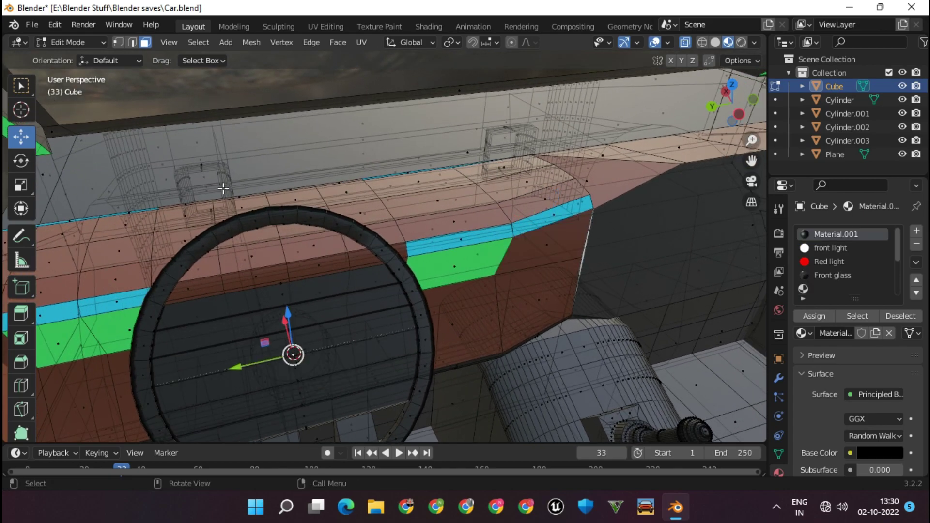
mouse_move(223, 188)
middle_down()
mouse_move(270, 342)
mouse_move(101, 257)
middle_up()
click(685, 43)
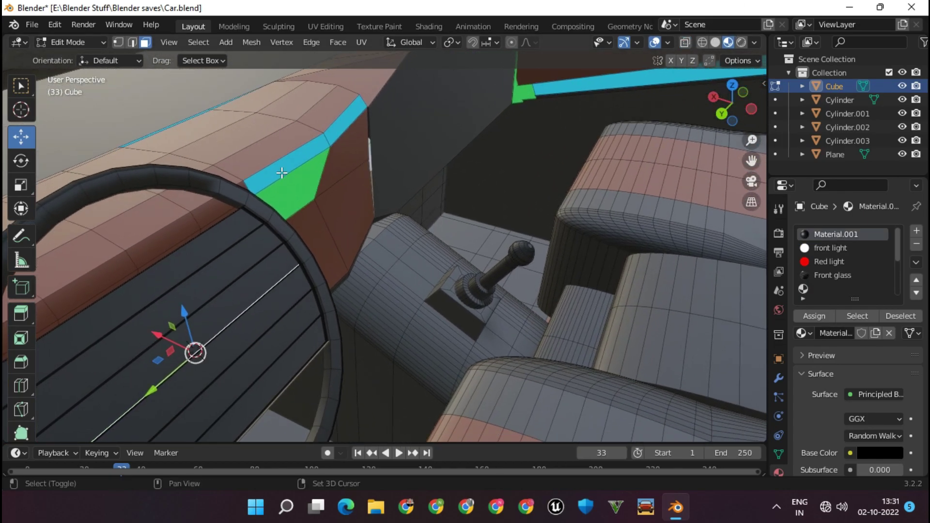
shift+middle_drag(203, 349, 383, 389)
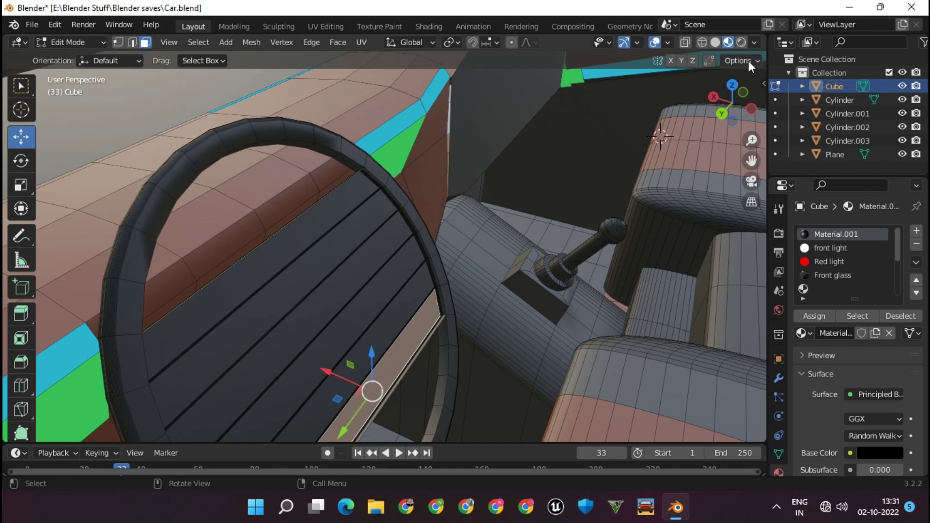
click(702, 43)
Step: Bevel the steering-wheel centre disc into a ring and assign it the cyan I3 material
click(305, 320)
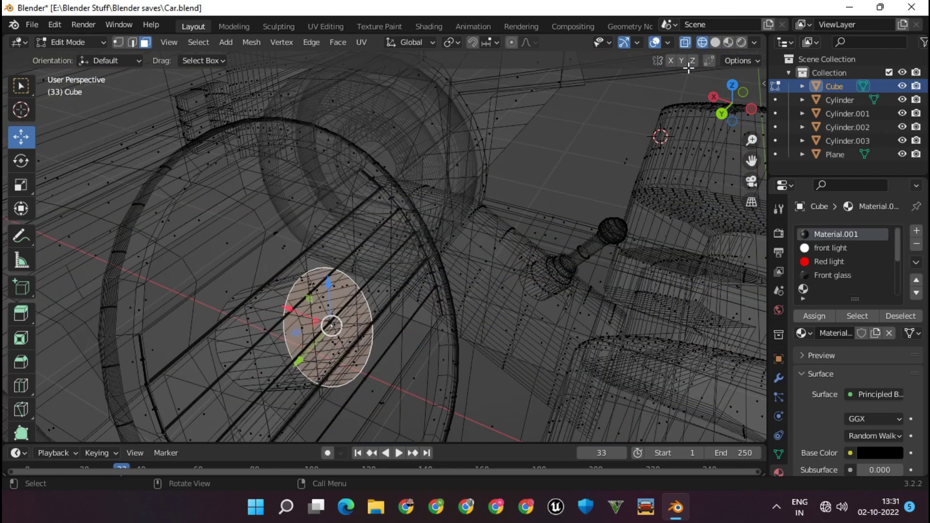
click(728, 42)
middle_drag(309, 320, 214, 244)
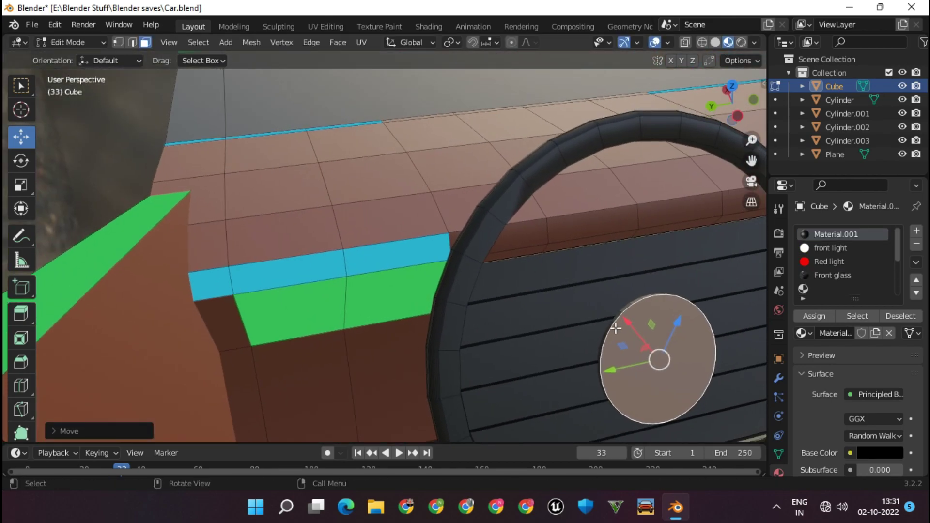
key(ctrl+b)
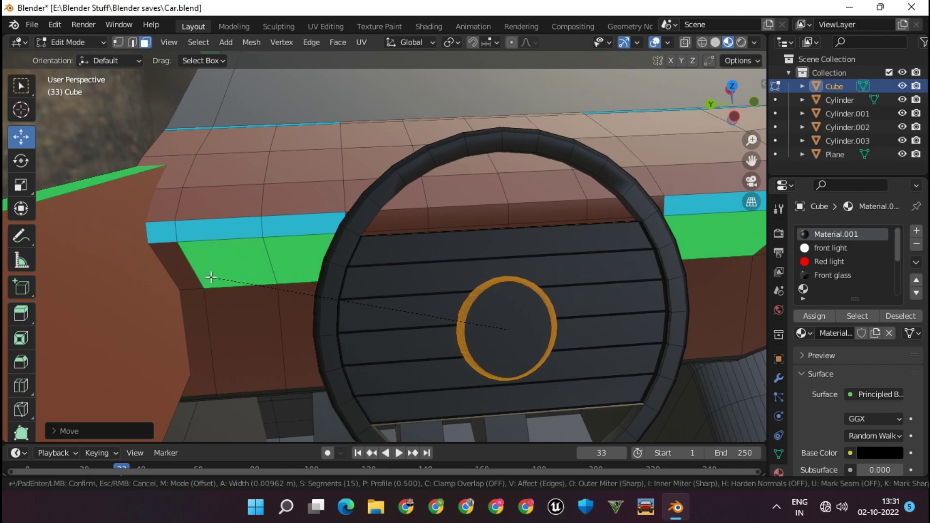
click(825, 249)
click(814, 316)
Step: Check the glowing wheel ring in rendered view, then select the gear knob's end cap
key(Tab)
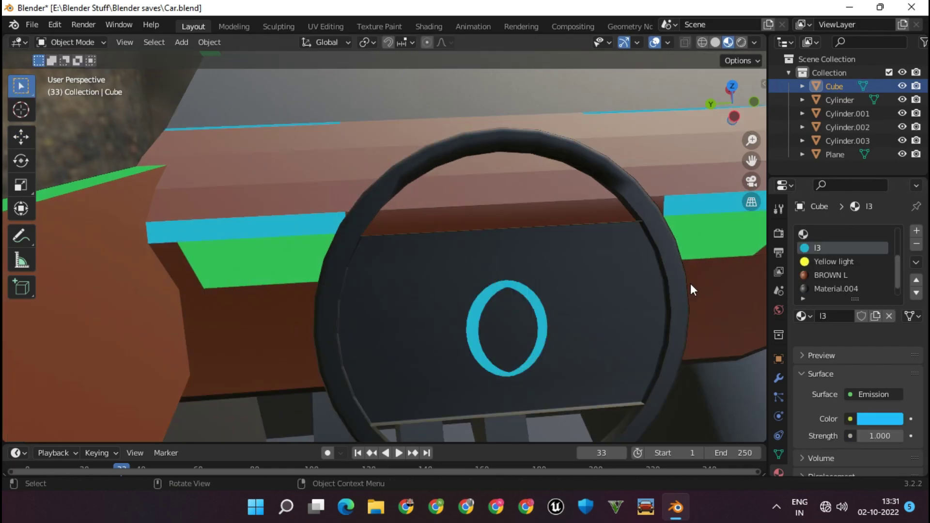
scroll(624, 202, down, 5)
click(742, 42)
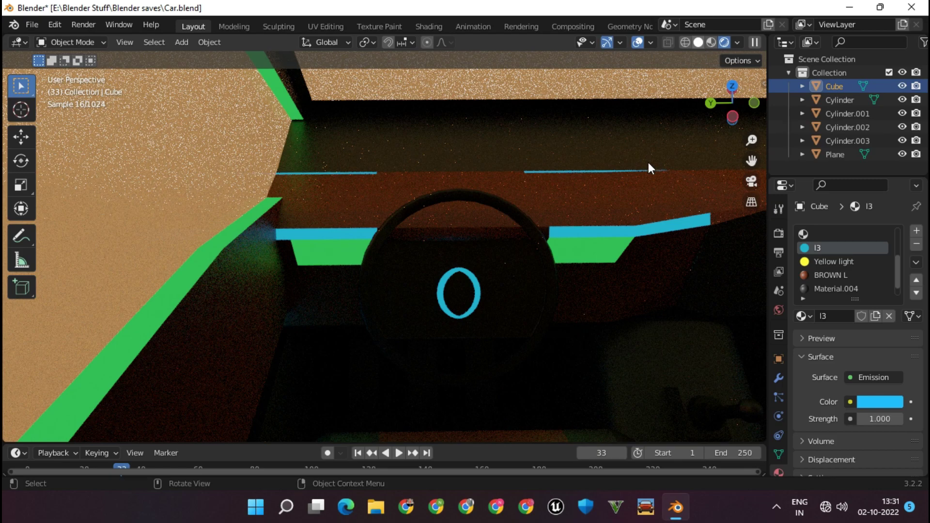
click(716, 42)
key(Tab)
click(621, 340)
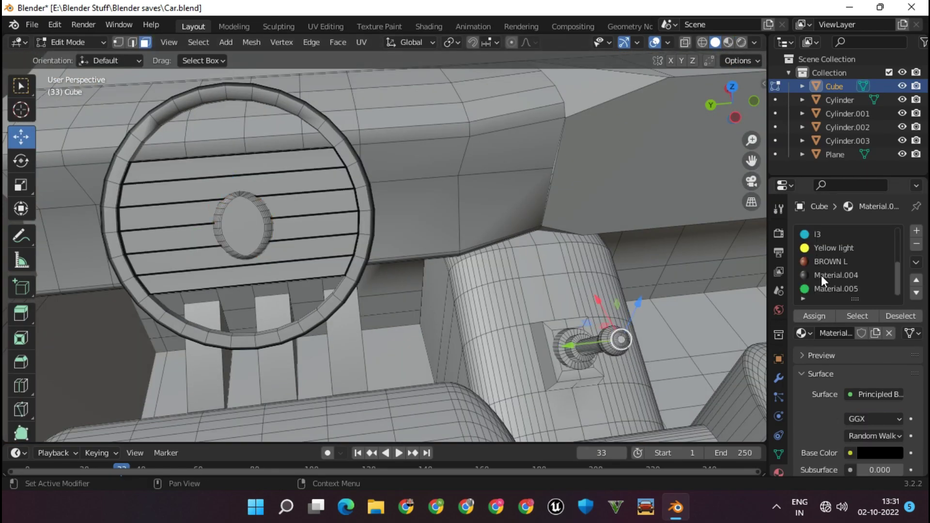
Step: Give the gear-knob cap green Material.005 and inspect the gear-stick area rendered
click(822, 317)
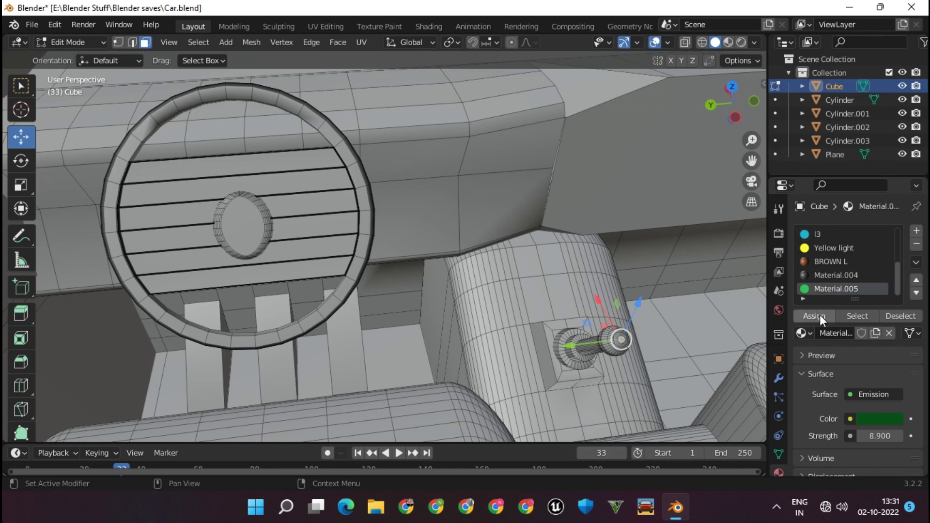
key(Tab)
click(724, 42)
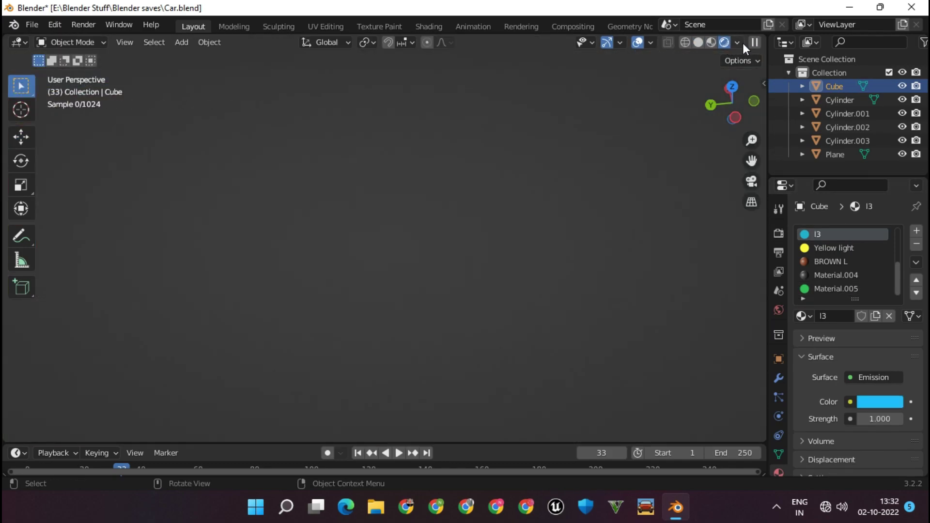
key(Tab)
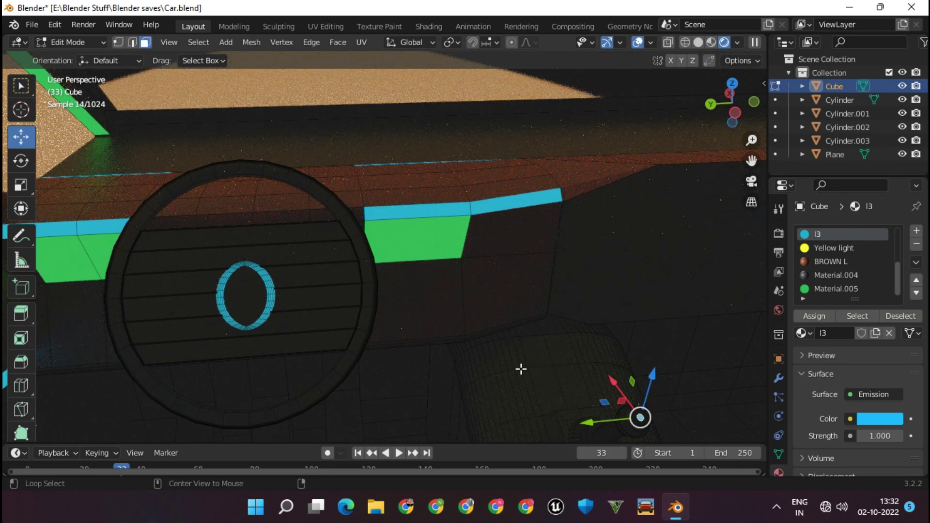
alt+click(519, 369)
key(z)
drag(719, 95, 405, 236)
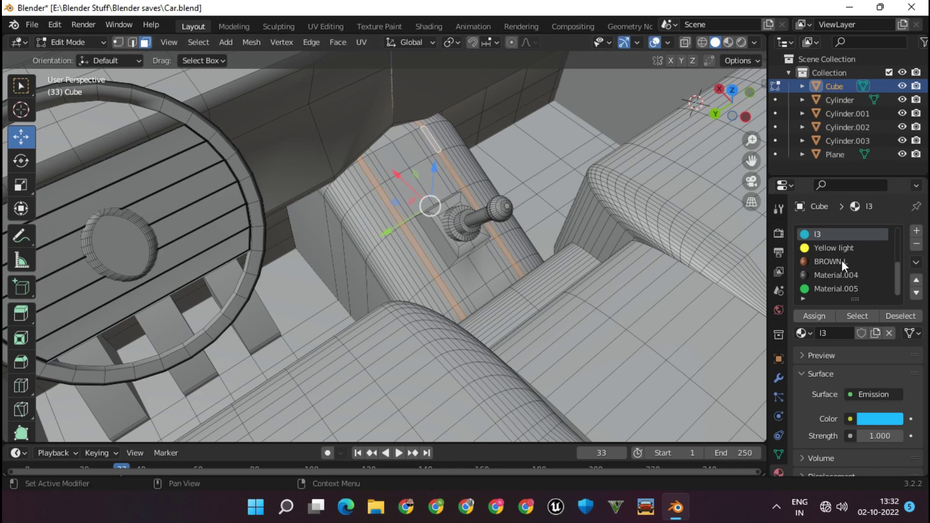
key(Tab)
click(725, 43)
Step: Add a loop cut across the lower dashboard beside the steering wheel
mouse_move(728, 64)
middle_down()
mouse_move(506, 294)
mouse_move(629, 306)
middle_up()
key(Tab)
click(637, 289)
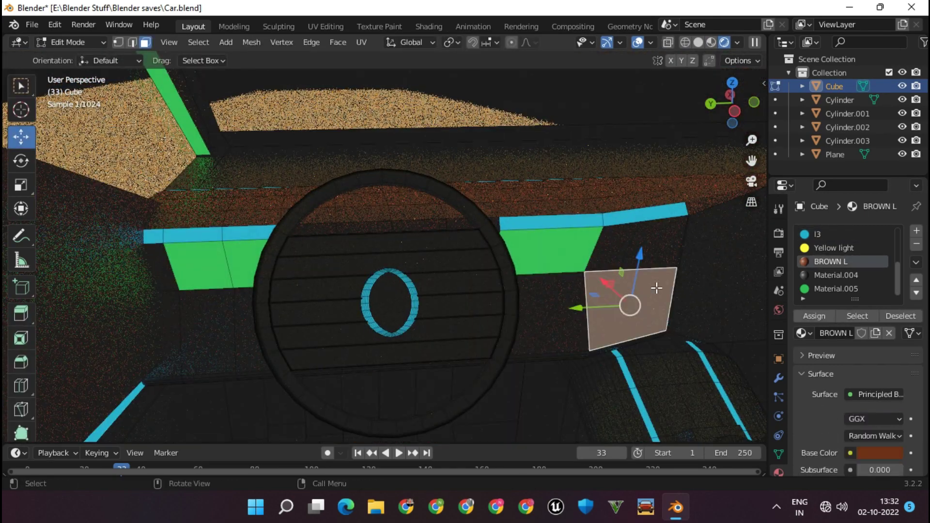
click(699, 42)
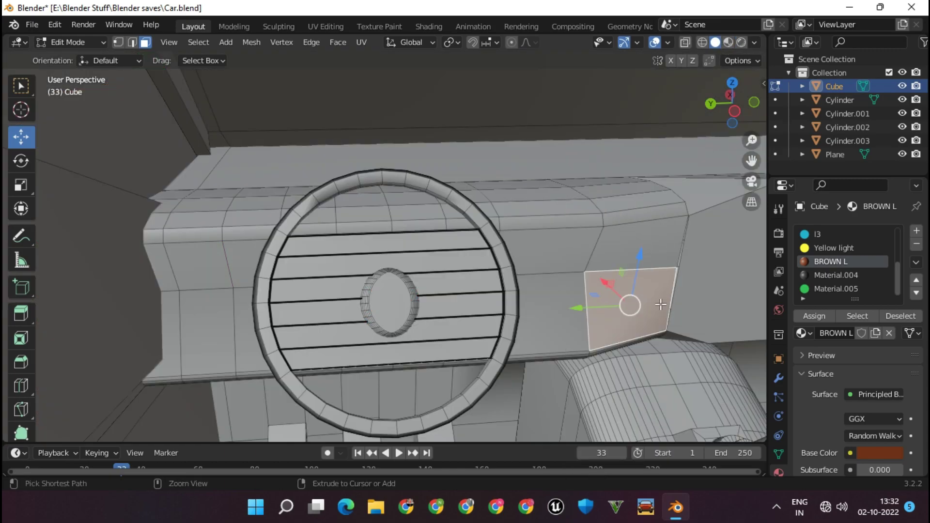
key(ctrl+r)
click(664, 302)
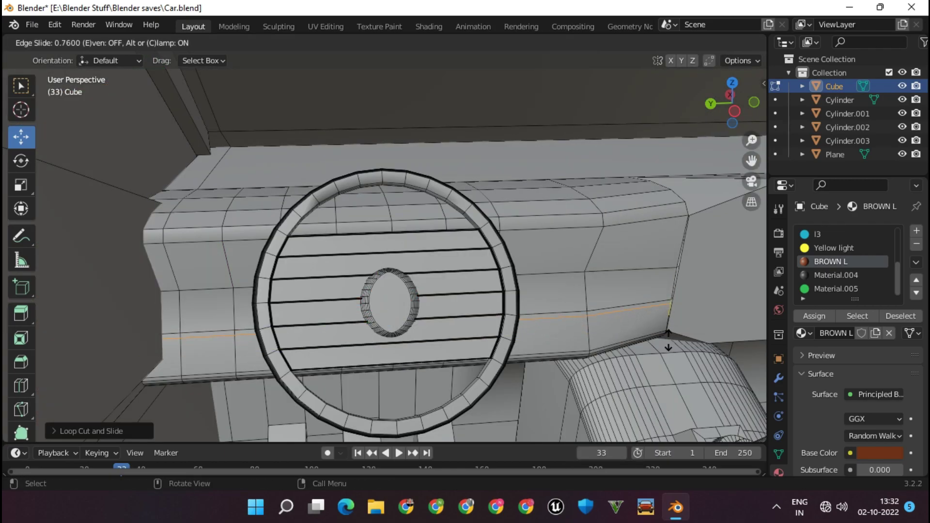
Step: Assign cyan I3 to the new dashboard faces and view the glowing strips rendered
key(3)
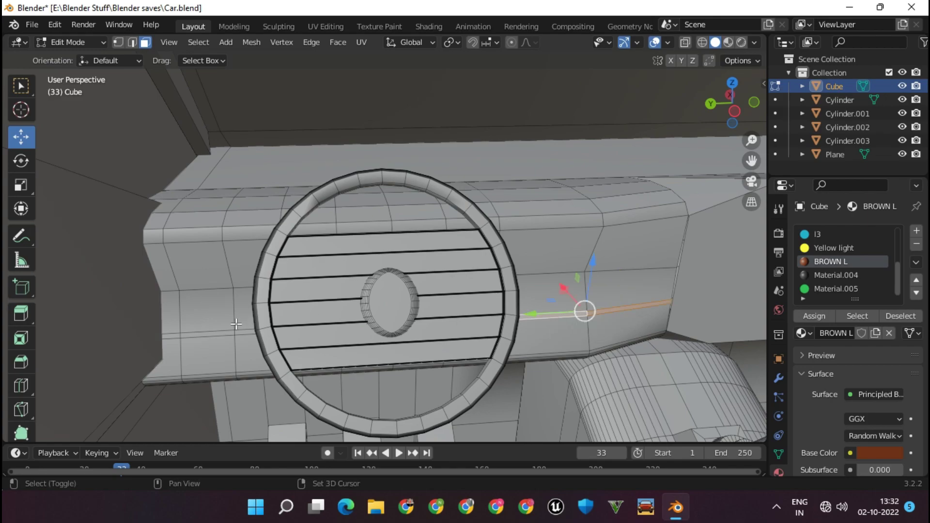
click(818, 234)
key(Tab)
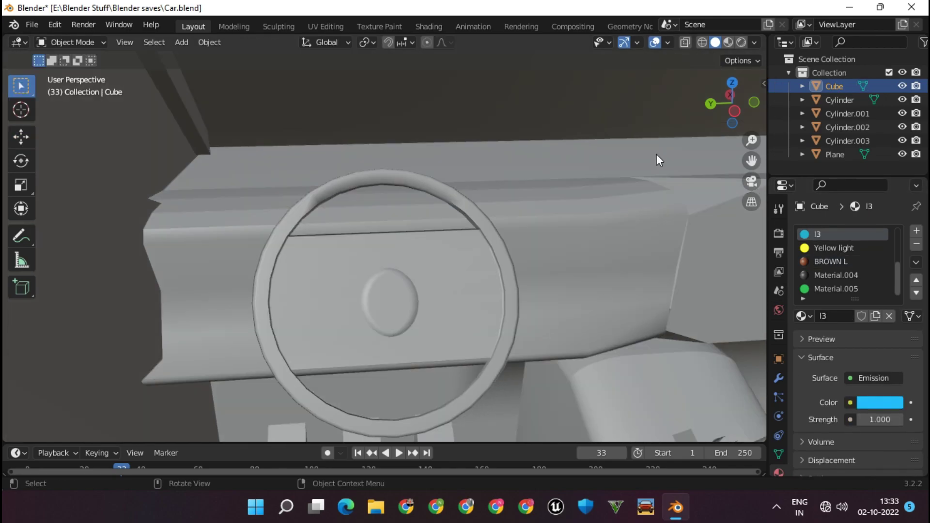
click(725, 42)
mouse_move(648, 224)
middle_down()
mouse_move(578, 205)
mouse_move(624, 361)
mouse_move(716, 307)
mouse_move(594, 298)
mouse_move(644, 323)
mouse_move(519, 305)
mouse_move(640, 332)
mouse_move(644, 321)
mouse_move(318, 339)
middle_up()
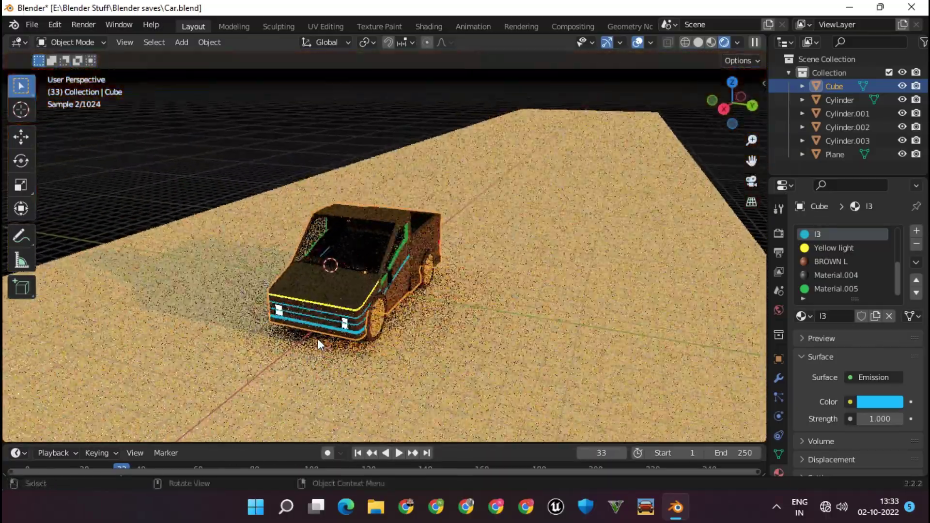
click(710, 43)
click(776, 507)
right_click(817, 414)
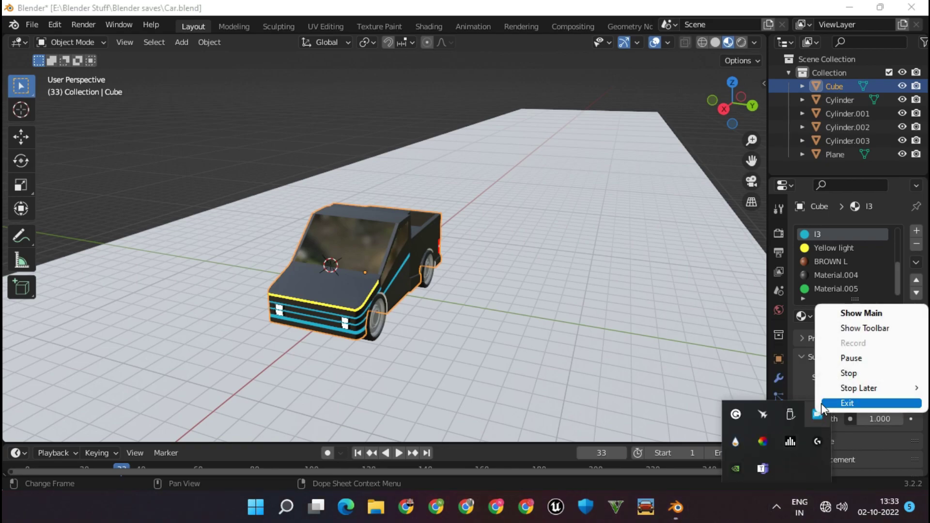
click(853, 372)
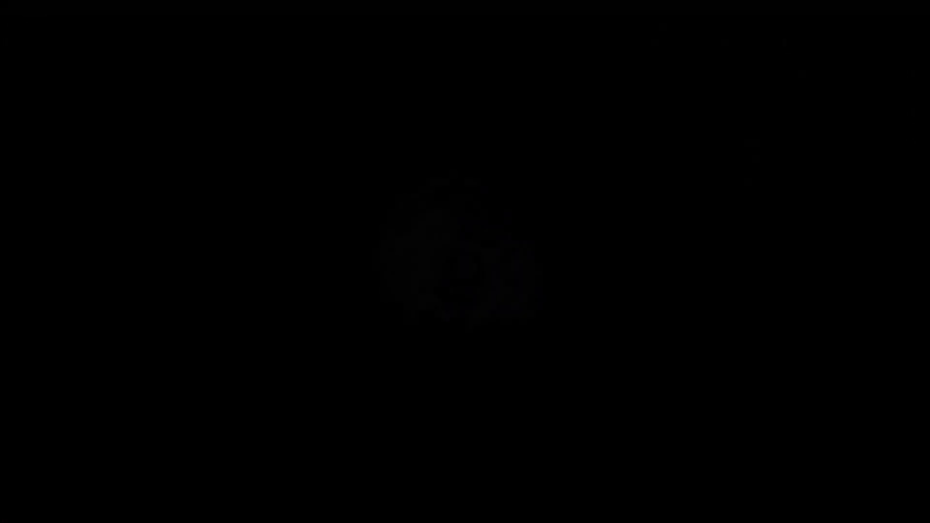